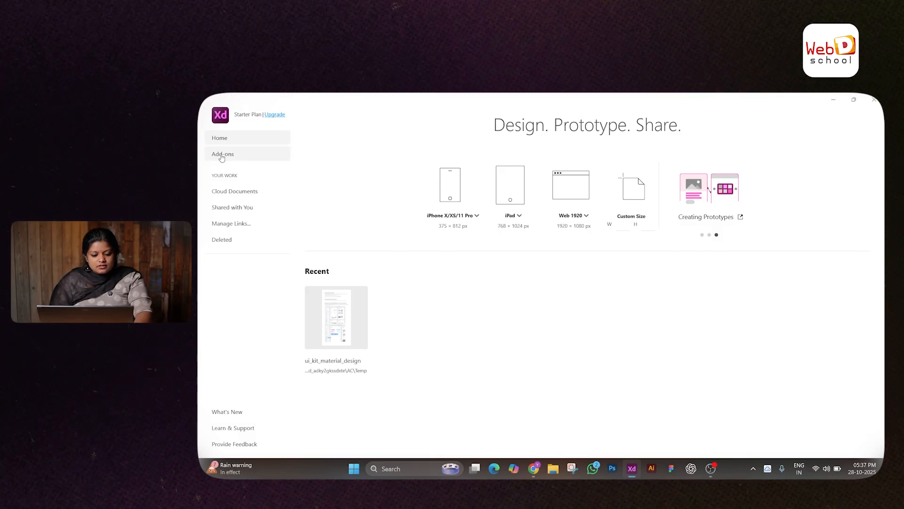
Look through the Editors' Choice add-ons and return to the home screen
{"action": "left_click", "coordinate": [227, 153]}
{"action": "scroll", "coordinate": [512, 342], "scroll_direction": "down", "scroll_amount": 2}
{"action": "scroll", "coordinate": [512, 341], "scroll_direction": "down", "scroll_amount": 1}
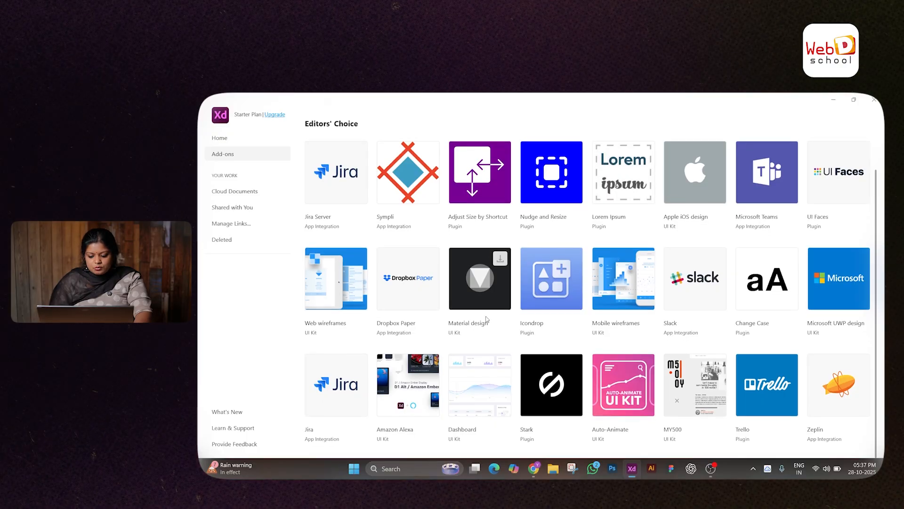
{"action": "scroll", "coordinate": [501, 226], "scroll_direction": "up", "scroll_amount": 2}
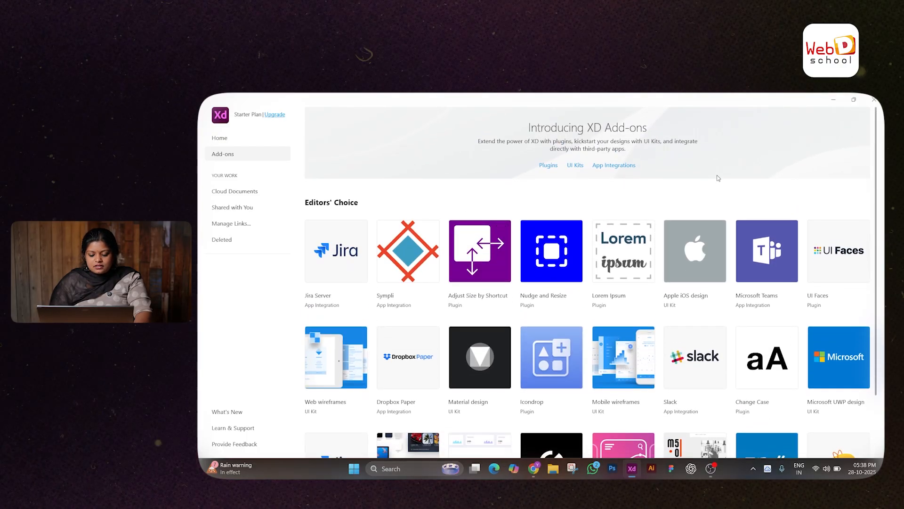
{"action": "left_click", "coordinate": [219, 137]}
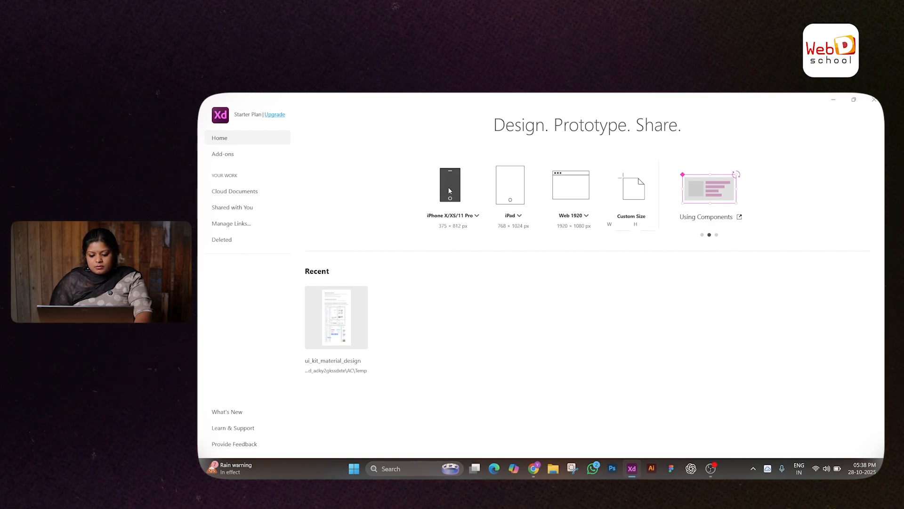
Create a new document from the iPhone XR/XS Max/11 (414 × 896) preset and dismiss the upgrade notification
{"action": "left_click", "coordinate": [478, 216]}
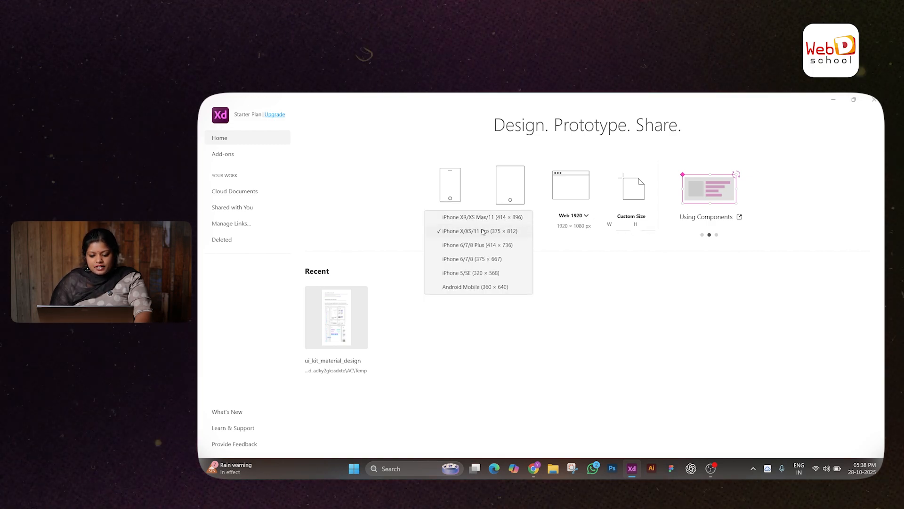
{"action": "left_click", "coordinate": [455, 217]}
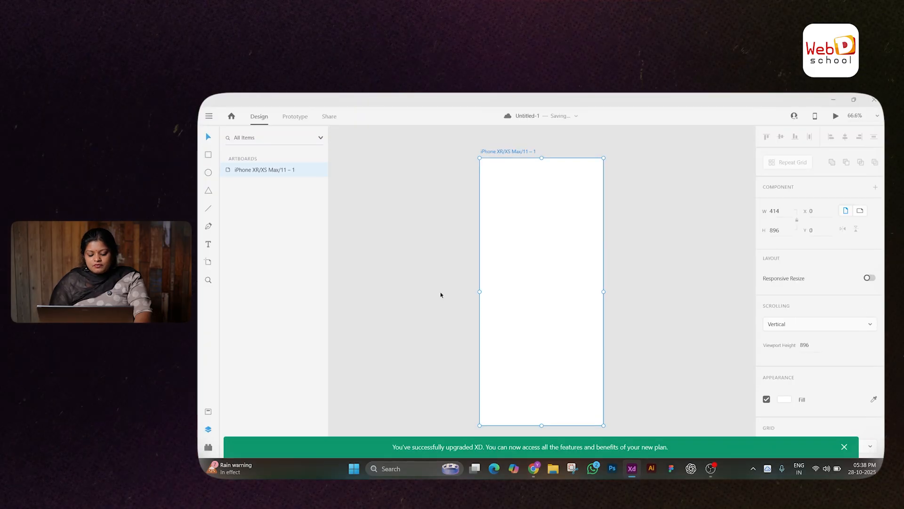
{"action": "left_click", "coordinate": [844, 447]}
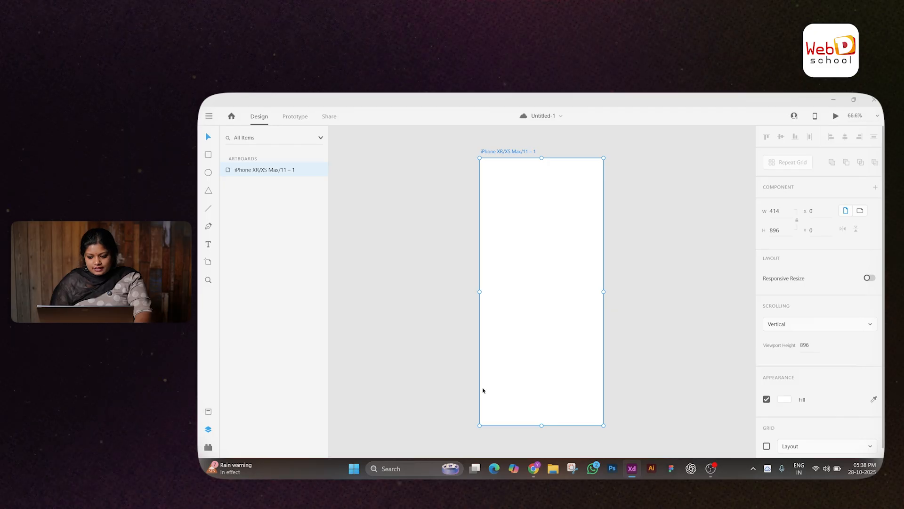
Rename the iPhone XR/XS Max/11 artboard as "home"
{"action": "double_click", "coordinate": [509, 151]}
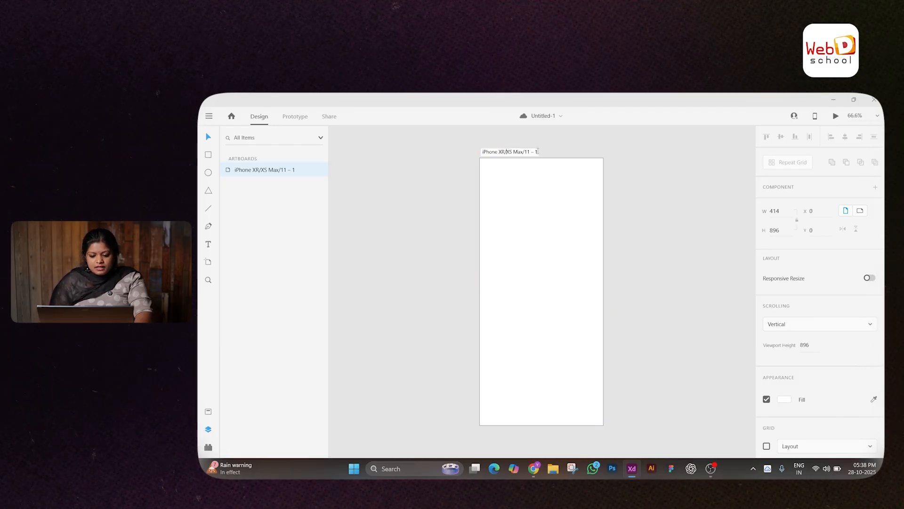
{"action": "type", "text": "h"}
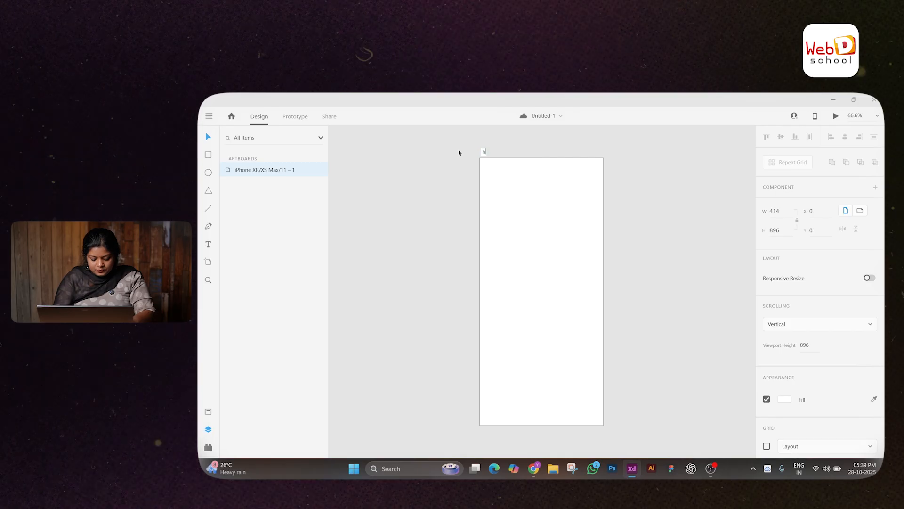
{"action": "type", "text": "ome"}
{"action": "key", "text": "Return"}
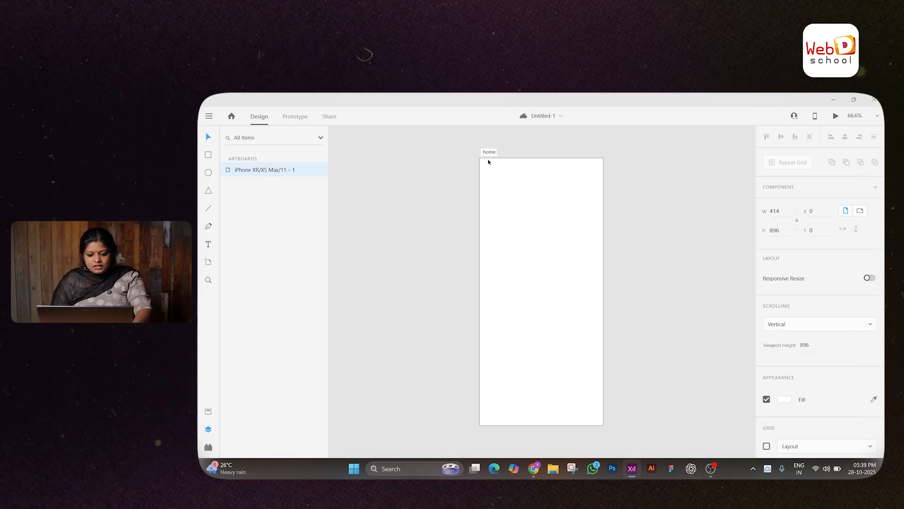
Save the design as a cloud document named "sample"
{"action": "left_click", "coordinate": [543, 116]}
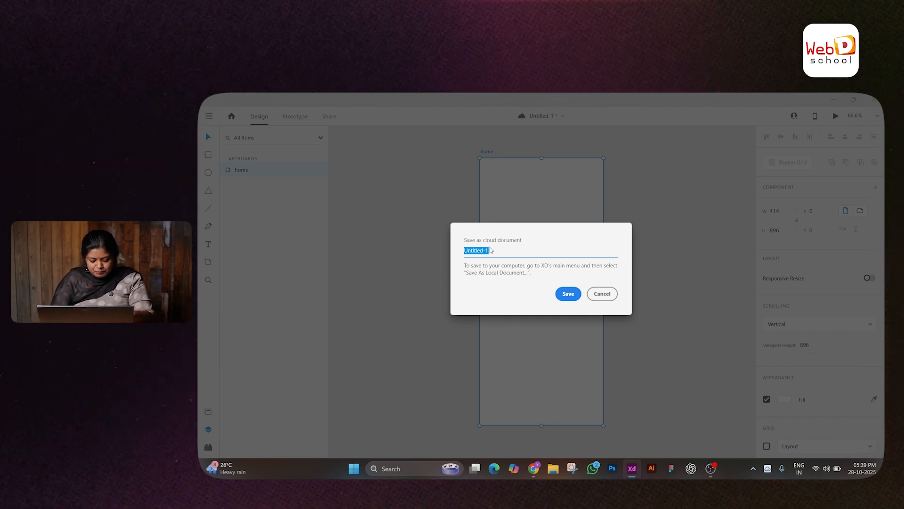
{"action": "type", "text": "ssample"}
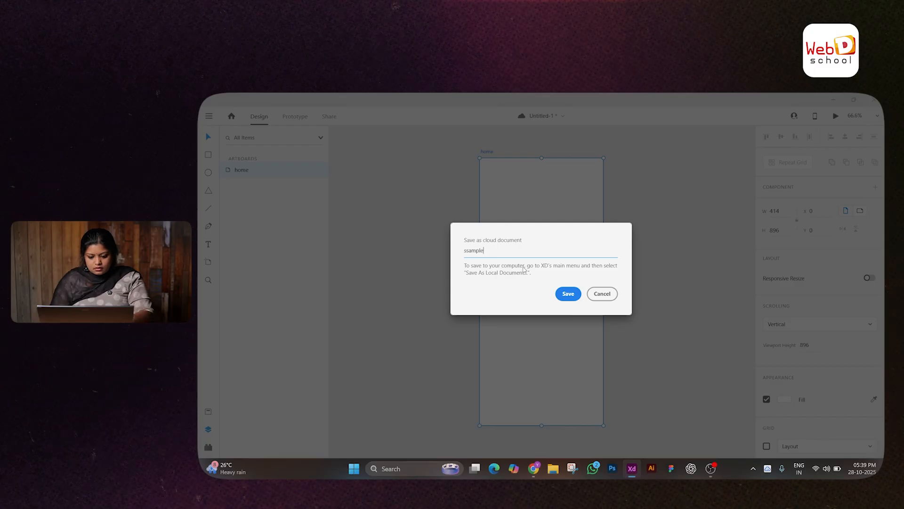
{"action": "key", "text": "Return"}
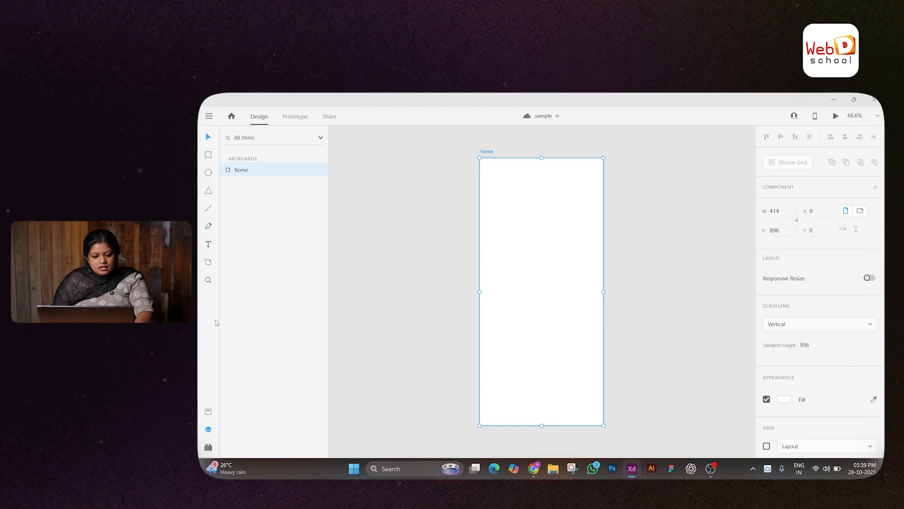
View the start screen from the open document, close it and look at the Prototype workspace
{"action": "left_click", "coordinate": [233, 118]}
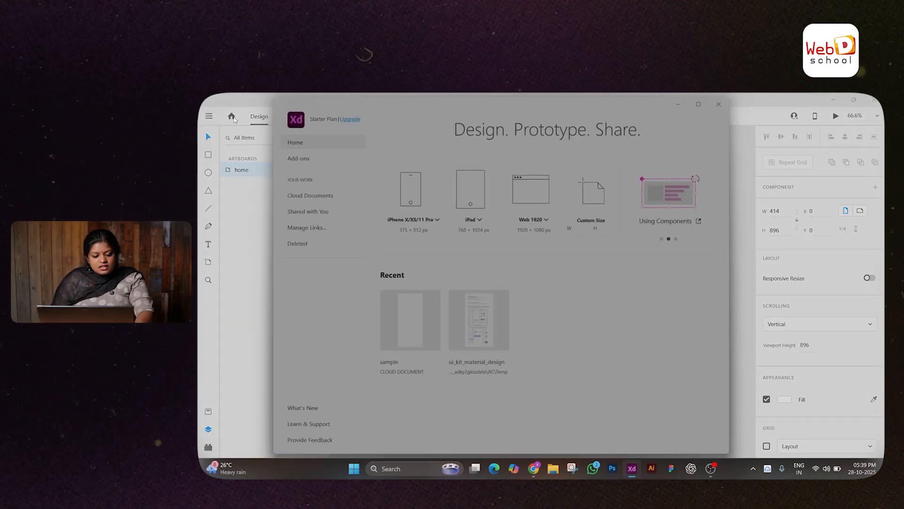
{"action": "left_click", "coordinate": [720, 104]}
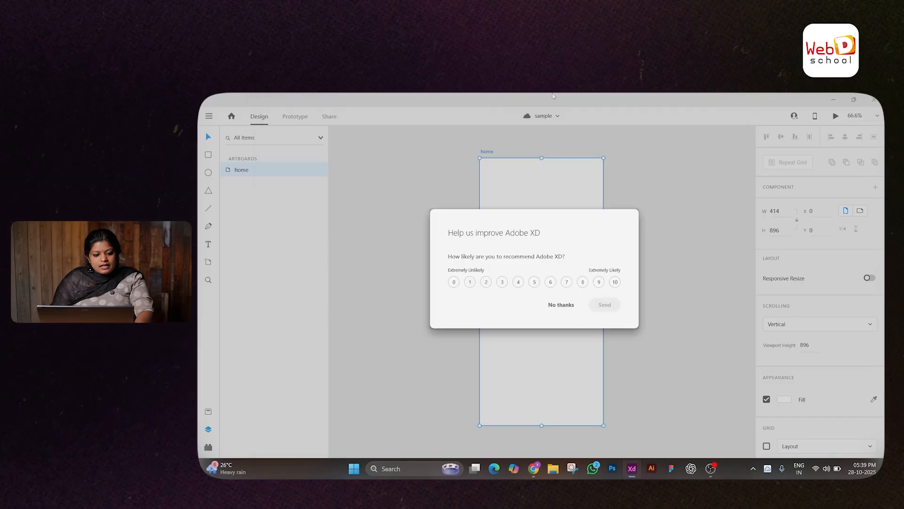
{"action": "left_click", "coordinate": [295, 118]}
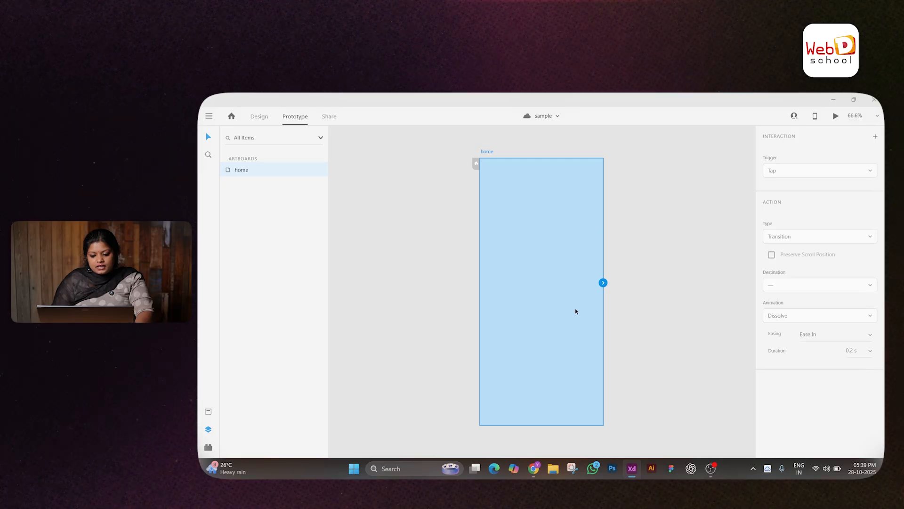
Create a share link for the sample document with the existing link settings and return to the Design workspace
{"action": "left_click", "coordinate": [330, 118]}
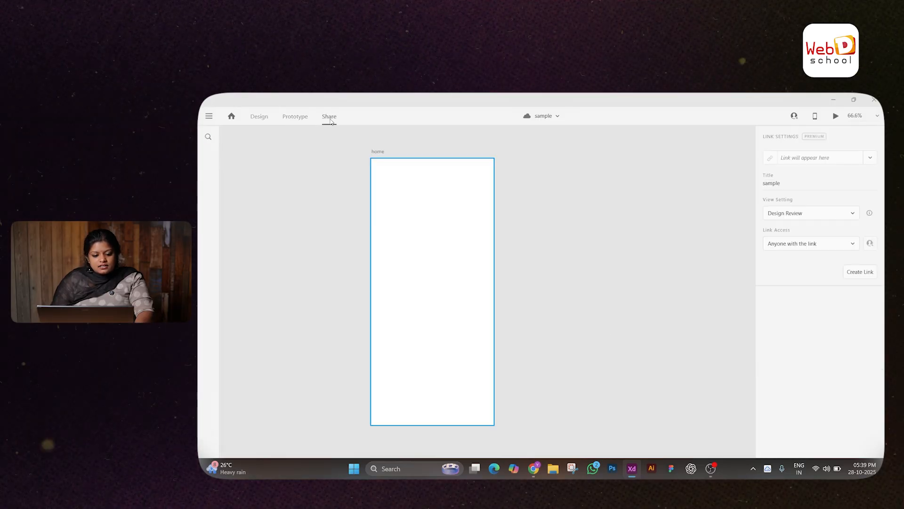
{"action": "left_click", "coordinate": [863, 272]}
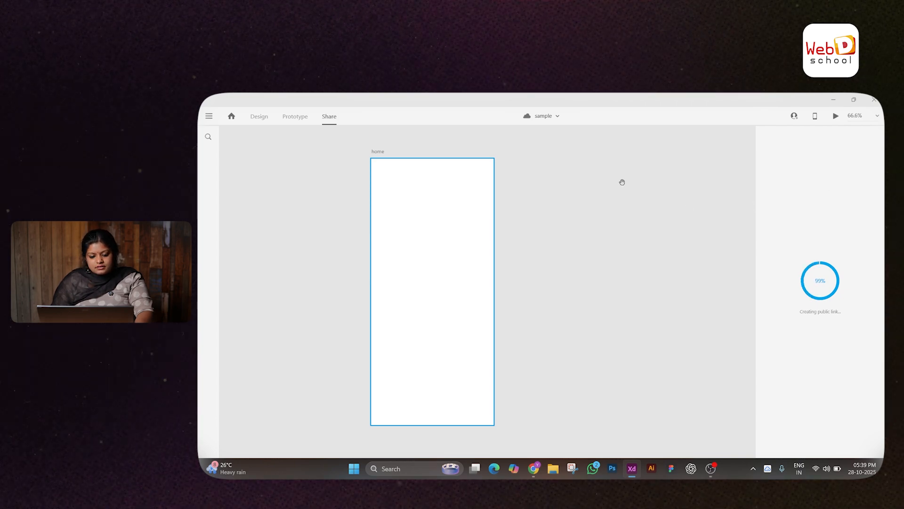
{"action": "left_click", "coordinate": [263, 118]}
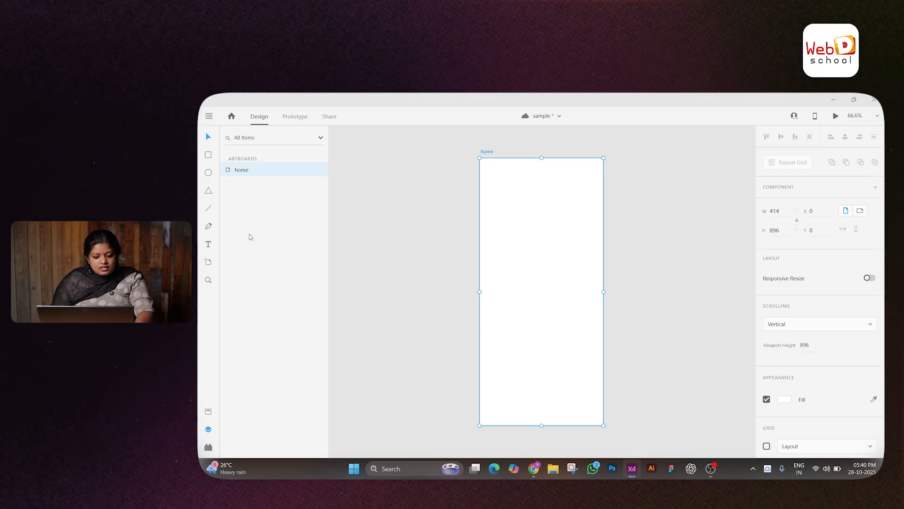
Draw a rectangle about 253 × 373 on the home artboard and move it to the artboard's centre
{"action": "left_click", "coordinate": [431, 178]}
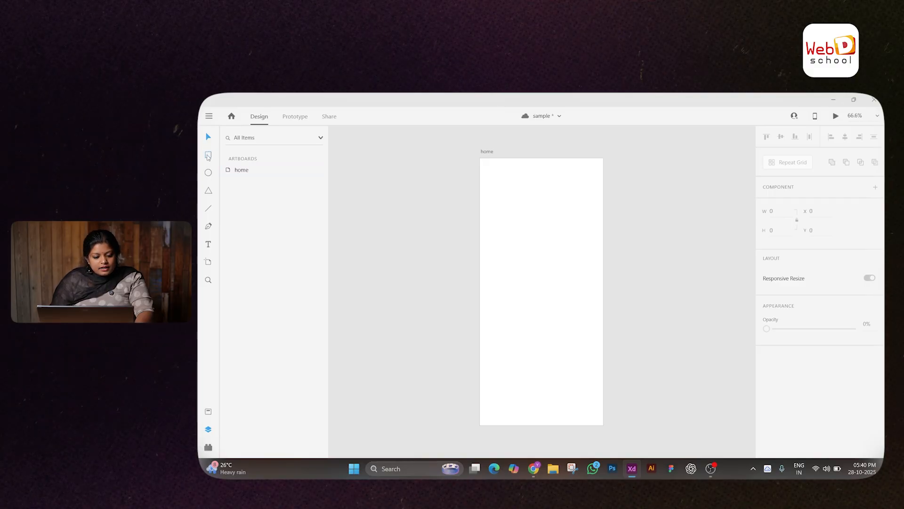
{"action": "left_click_drag", "start_coordinate": [505, 208], "coordinate": [581, 320]}
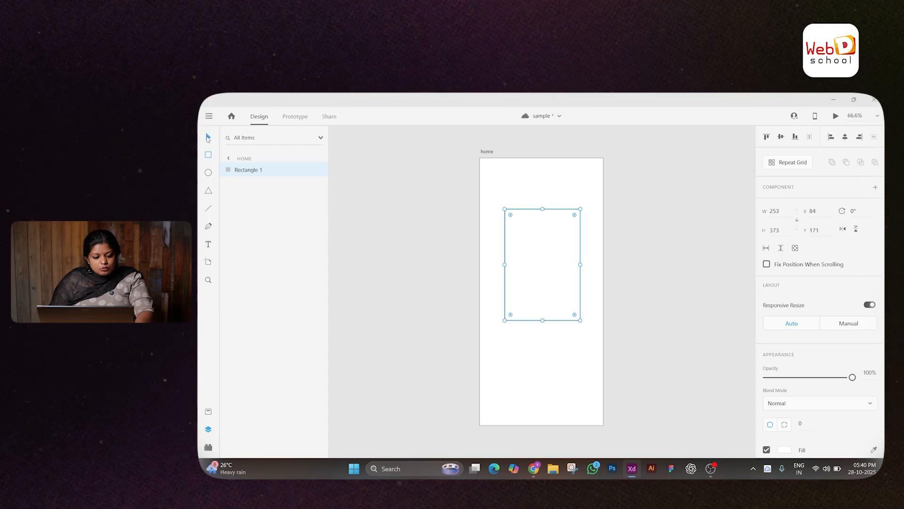
{"action": "left_click_drag", "start_coordinate": [538, 244], "coordinate": [538, 276]}
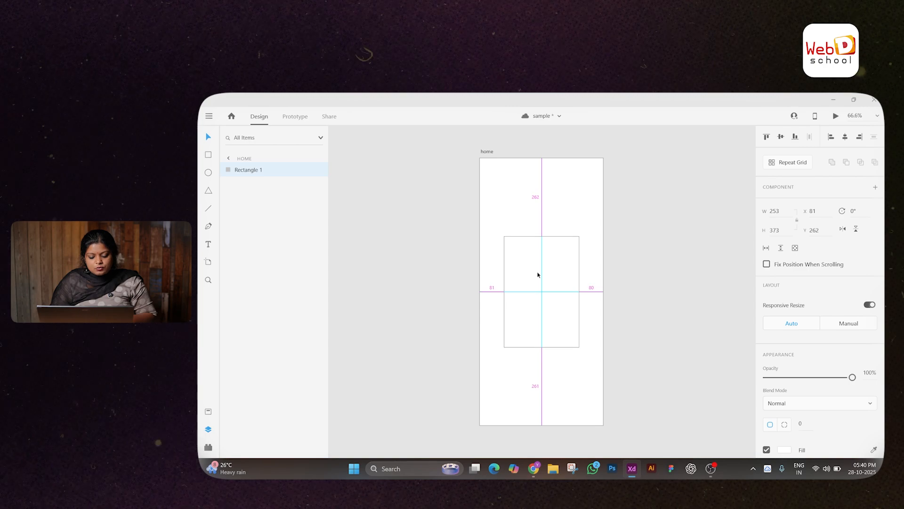
Move the home artboard to about X 35, Y -1 on the canvas and reselect the rectangle inside it
{"action": "left_click", "coordinate": [490, 152]}
{"action": "mouse_move", "coordinate": [497, 152]}
{"action": "left_mouse_down"}
{"action": "mouse_move", "coordinate": [450, 148]}
{"action": "mouse_move", "coordinate": [539, 154]}
{"action": "mouse_move", "coordinate": [487, 146]}
{"action": "mouse_move", "coordinate": [501, 154]}
{"action": "left_mouse_up"}
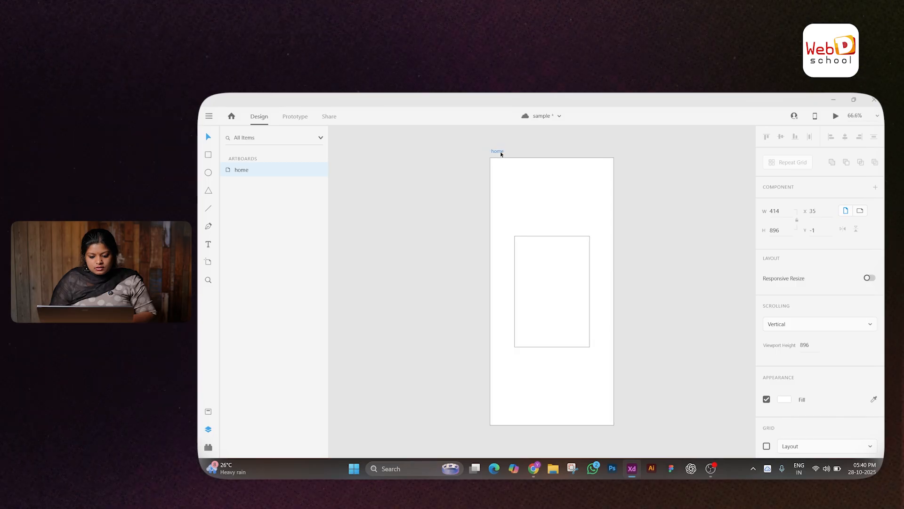
{"action": "left_click", "coordinate": [544, 237]}
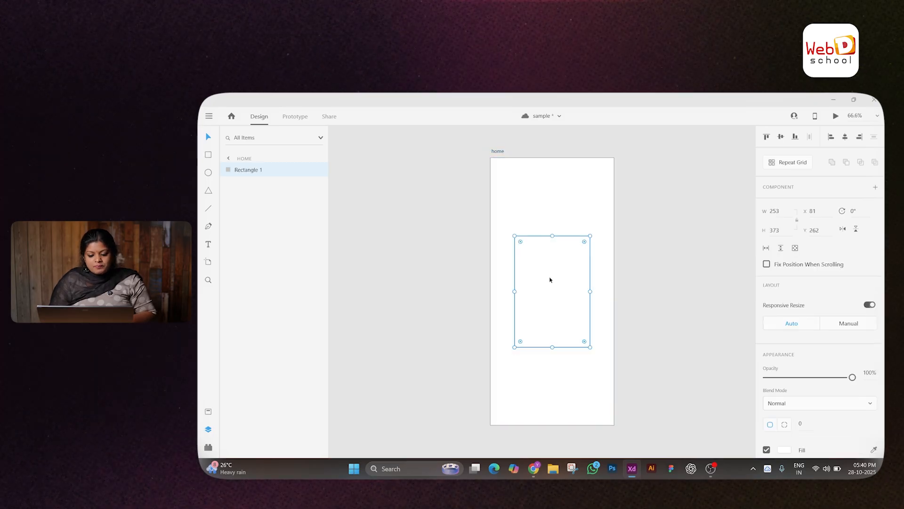
{"action": "mouse_move", "coordinate": [549, 279]}
{"action": "left_mouse_down"}
{"action": "mouse_move", "coordinate": [550, 261]}
{"action": "mouse_move", "coordinate": [557, 284]}
{"action": "left_mouse_up"}
Turn the rectangle's fill off and back on
{"action": "scroll", "coordinate": [781, 348], "scroll_direction": "down", "scroll_amount": 4}
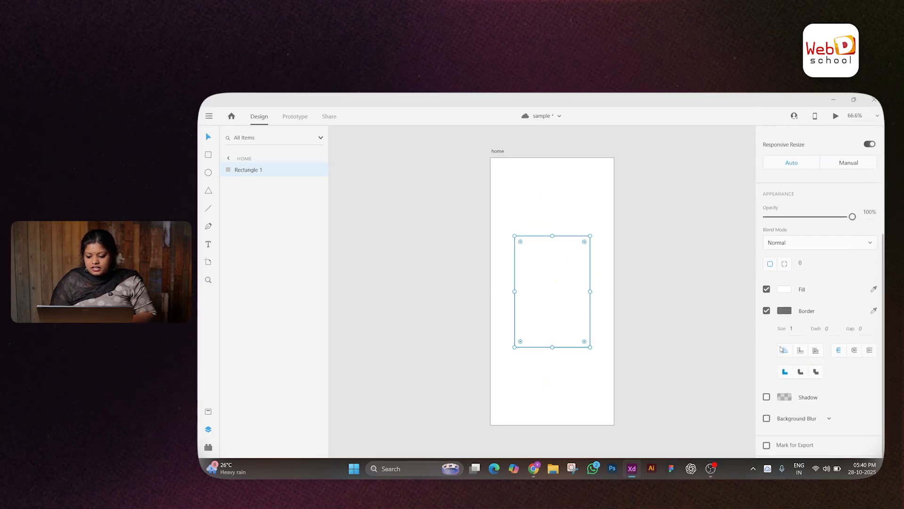
{"action": "left_click", "coordinate": [783, 289]}
{"action": "left_click", "coordinate": [767, 290]}
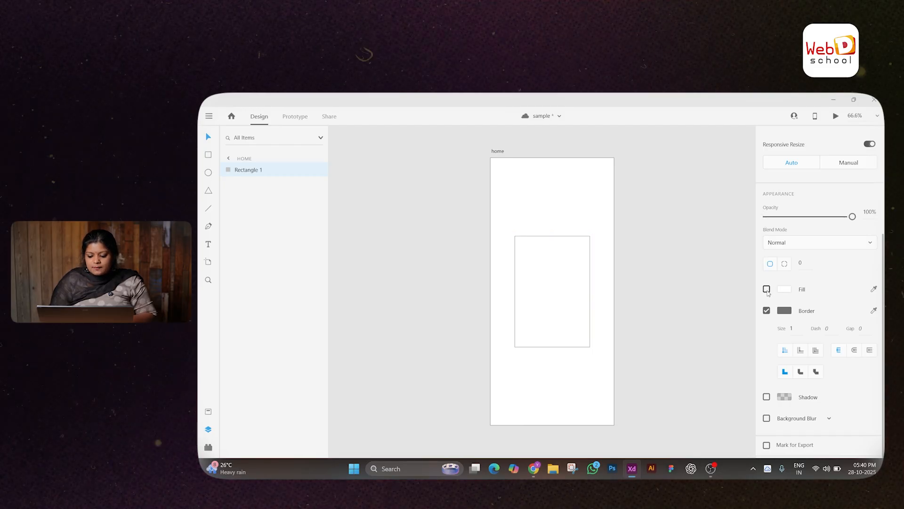
{"action": "left_click", "coordinate": [767, 289]}
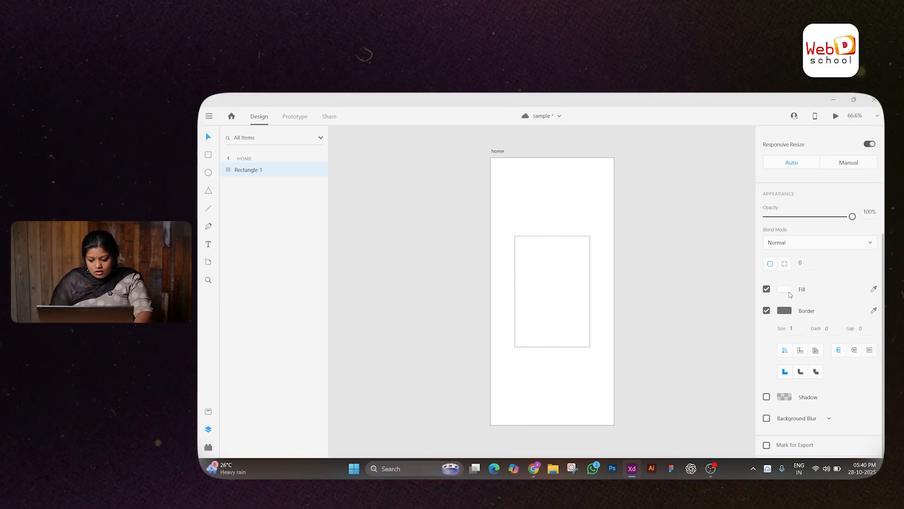
Try the linear and radial gradient fill types on the rectangle and switch back to a solid color
{"action": "left_click", "coordinate": [789, 293]}
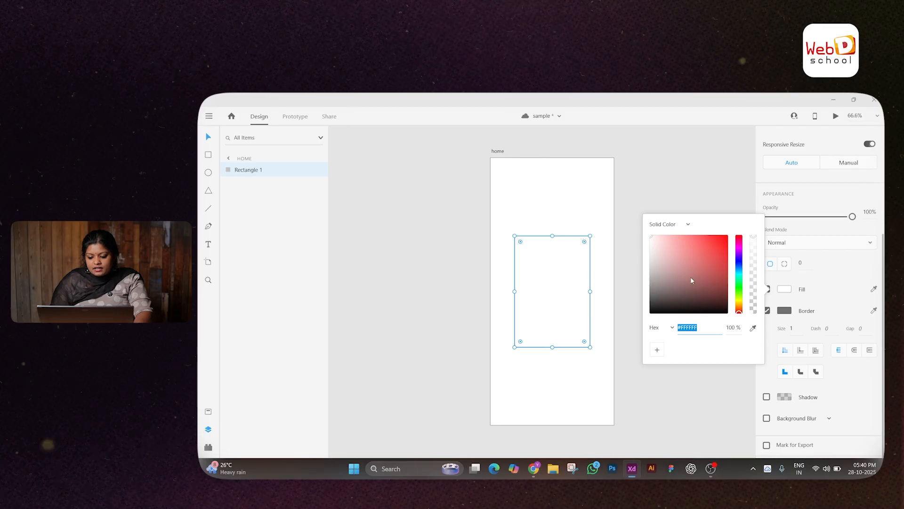
{"action": "left_click", "coordinate": [688, 226]}
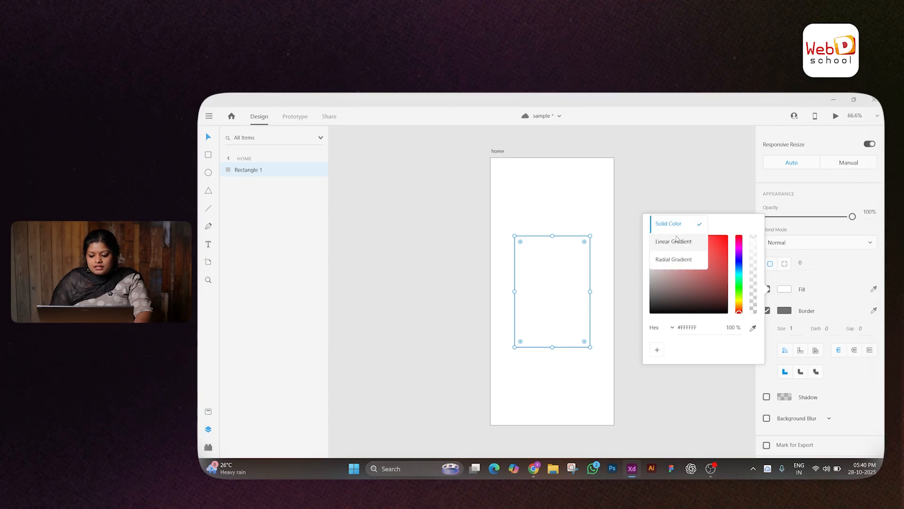
{"action": "left_click", "coordinate": [672, 241]}
{"action": "left_click", "coordinate": [695, 217]}
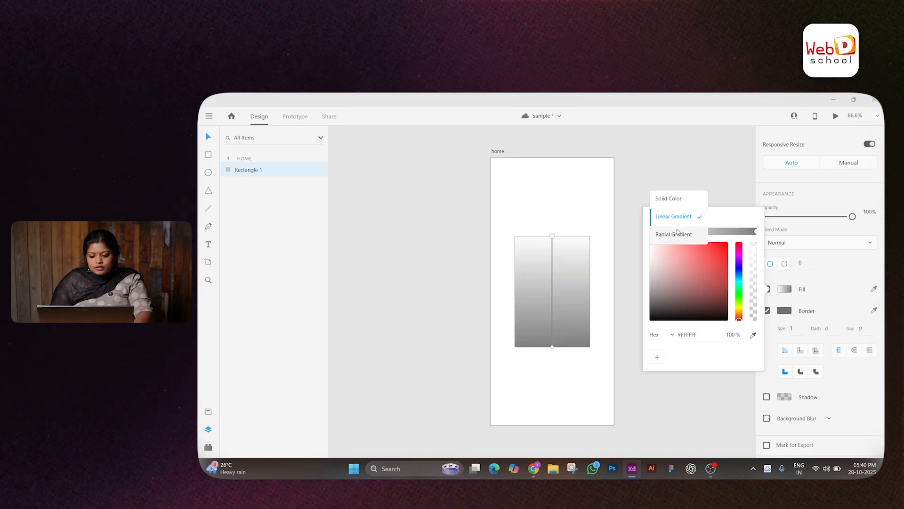
{"action": "left_click", "coordinate": [689, 230]}
{"action": "left_click", "coordinate": [699, 218]}
{"action": "left_click", "coordinate": [668, 183]}
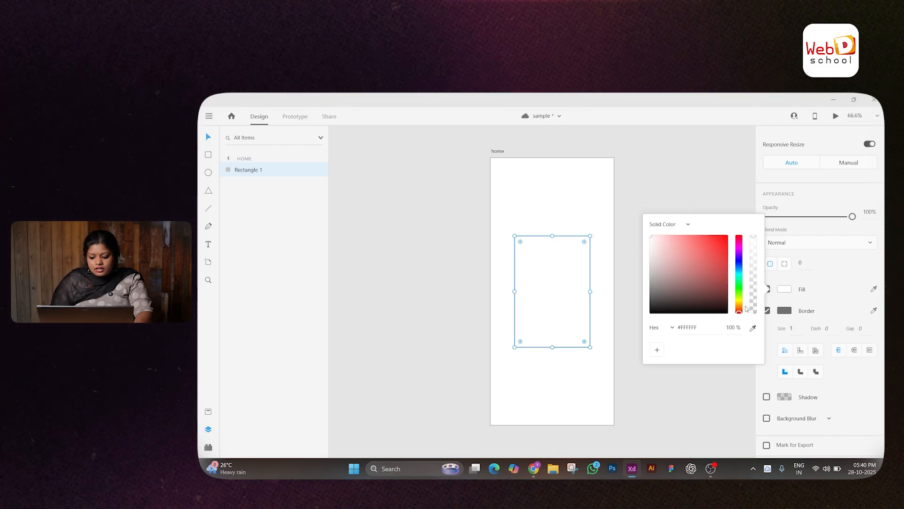
Set the rectangle's solid fill to blue #2C37CC with 86% fill opacity
{"action": "left_click_drag", "start_coordinate": [739, 313], "coordinate": [753, 238]}
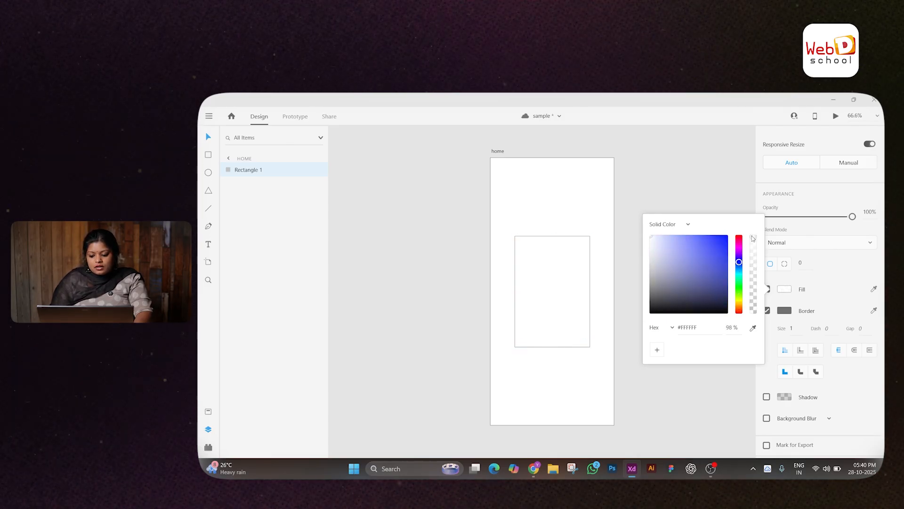
{"action": "left_click_drag", "start_coordinate": [750, 302], "coordinate": [754, 231]}
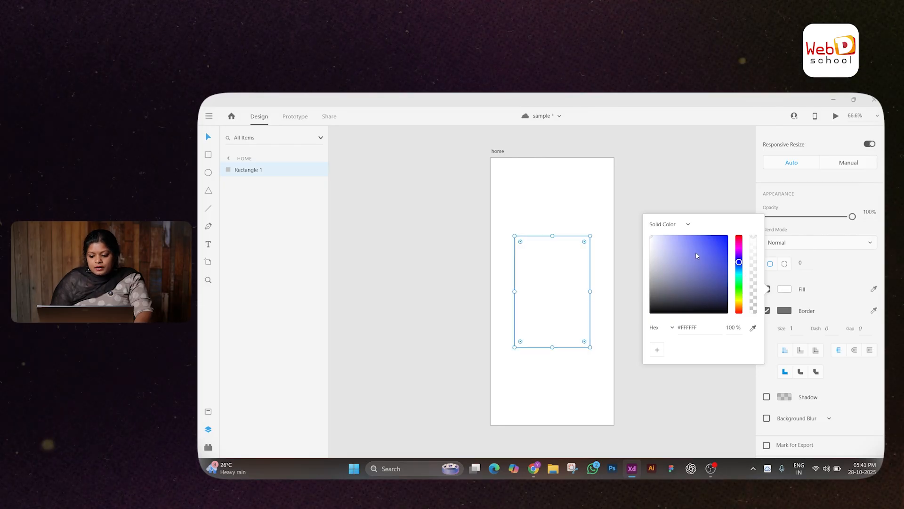
{"action": "left_click", "coordinate": [711, 250]}
{"action": "mouse_move", "coordinate": [755, 242]}
{"action": "left_mouse_down"}
{"action": "mouse_move", "coordinate": [753, 305]}
{"action": "mouse_move", "coordinate": [759, 248]}
{"action": "left_mouse_up"}
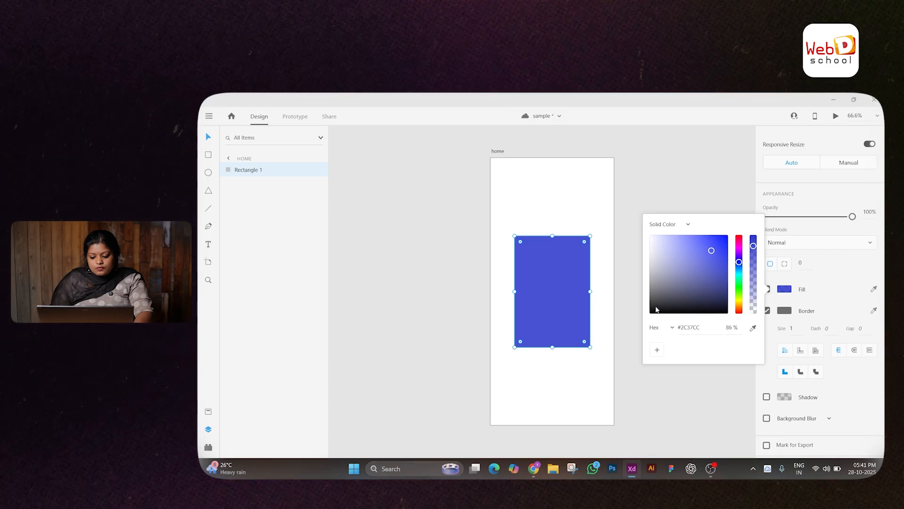
Save the rectangle's current blue fill as a color swatch and raise the fill opacity to 100%
{"action": "left_click", "coordinate": [657, 349]}
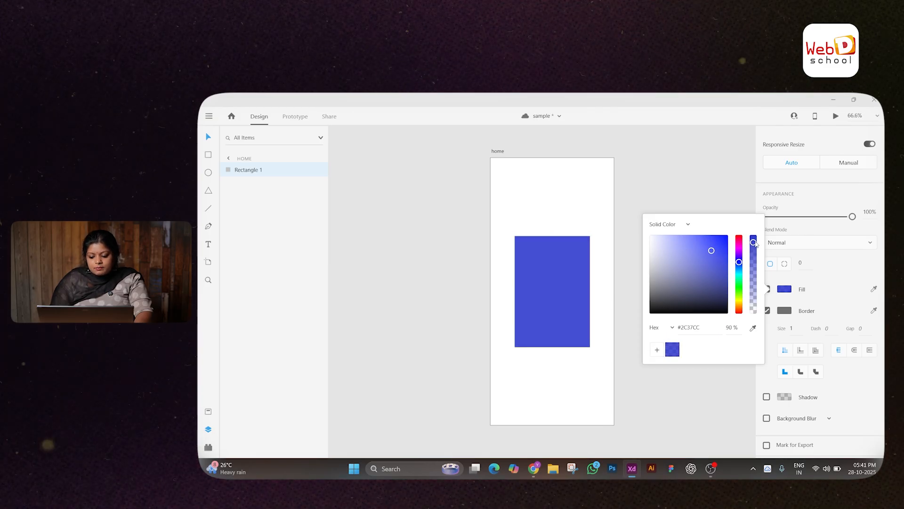
{"action": "left_click_drag", "start_coordinate": [754, 243], "coordinate": [755, 232]}
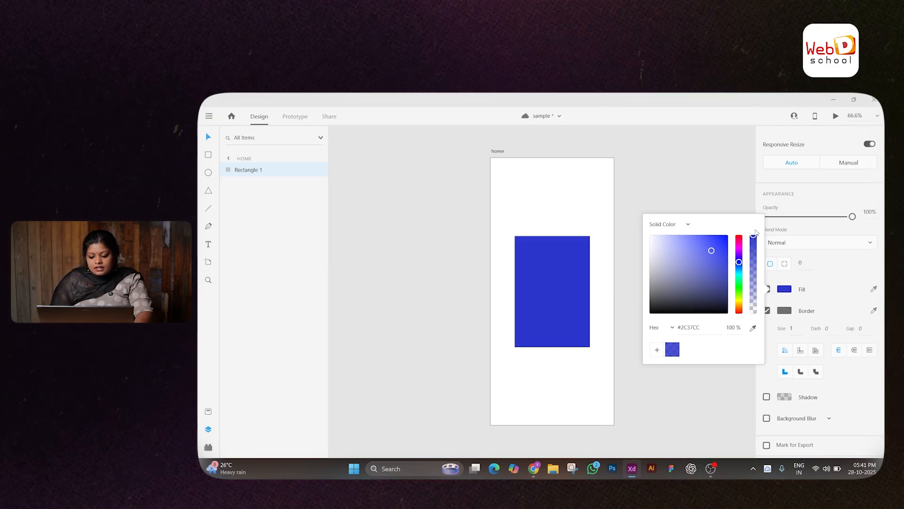
Save the opaque blue as a color swatch, and change the rectangle's fill to purple #AC2CCC, saving that as a swatch too
{"action": "left_click", "coordinate": [657, 351]}
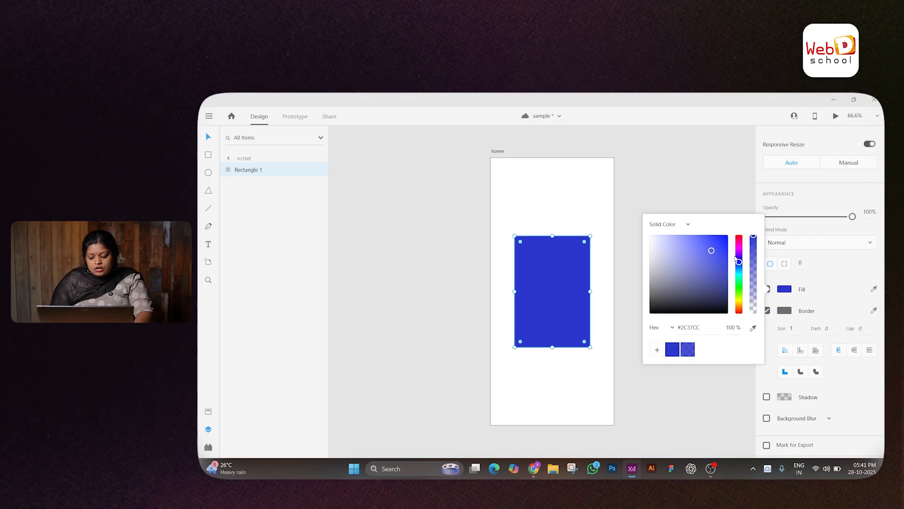
{"action": "left_click_drag", "start_coordinate": [739, 261], "coordinate": [739, 251]}
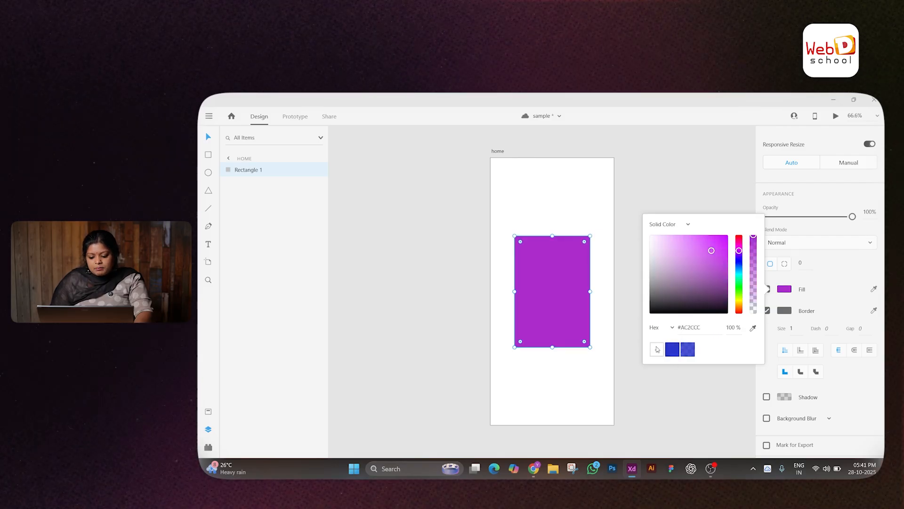
{"action": "left_click", "coordinate": [657, 349]}
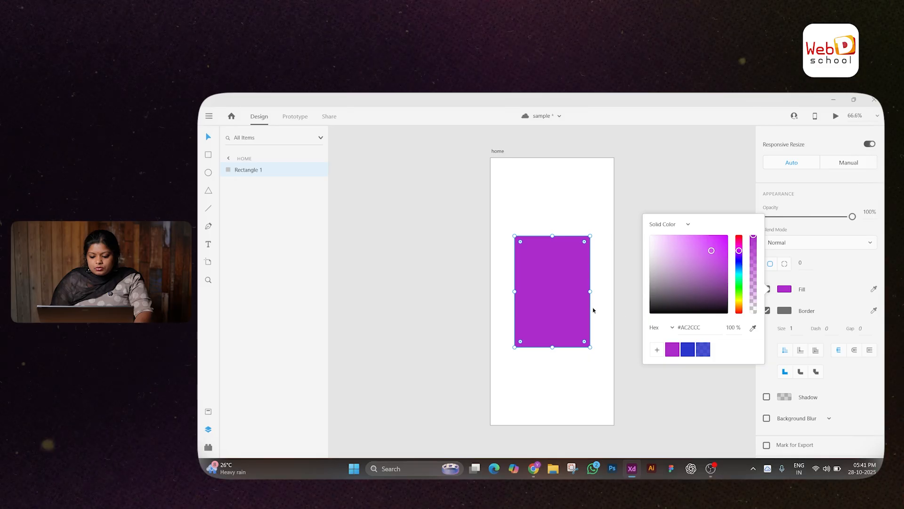
Duplicate the purple rectangle onto the pasteboard beside the artboard and set the copy's fill to blue #2C6CCC
{"action": "left_click", "coordinate": [550, 301]}
{"action": "left_click_drag", "start_coordinate": [550, 301], "coordinate": [433, 313]}
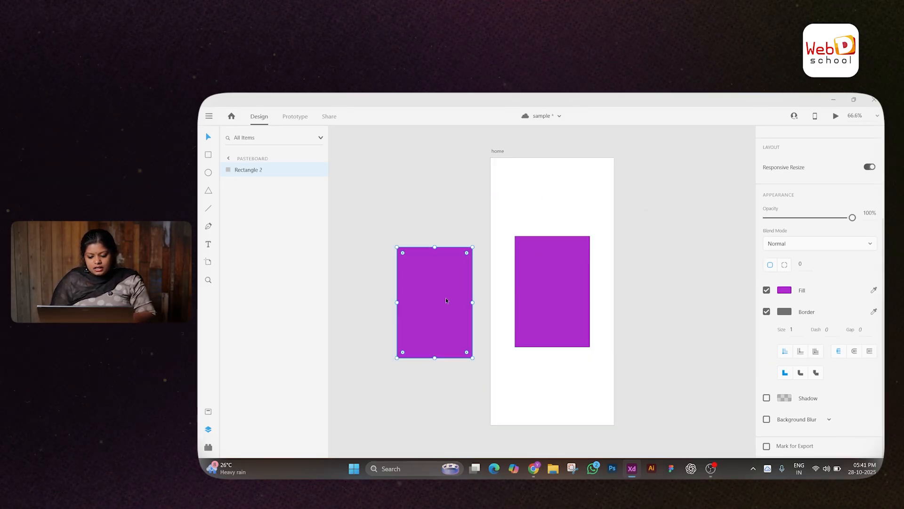
{"action": "left_click", "coordinate": [785, 291]}
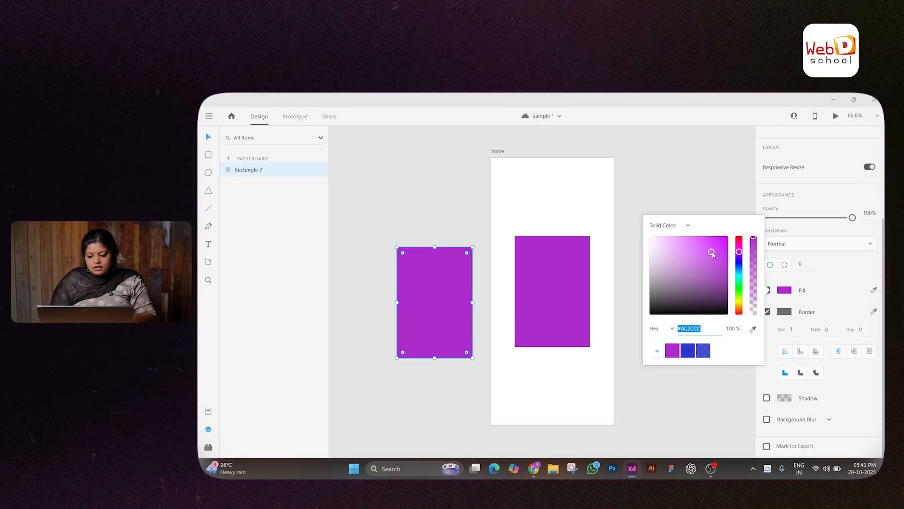
{"action": "left_click", "coordinate": [739, 269]}
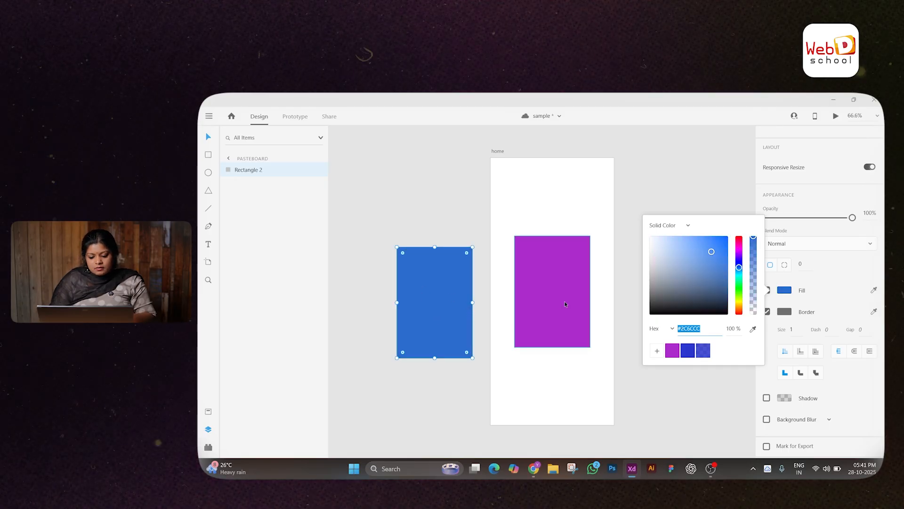
Sample the original rectangle's purple with the eyedropper for the copy's fill and change that fill to a linear gradient
{"action": "left_click", "coordinate": [753, 329]}
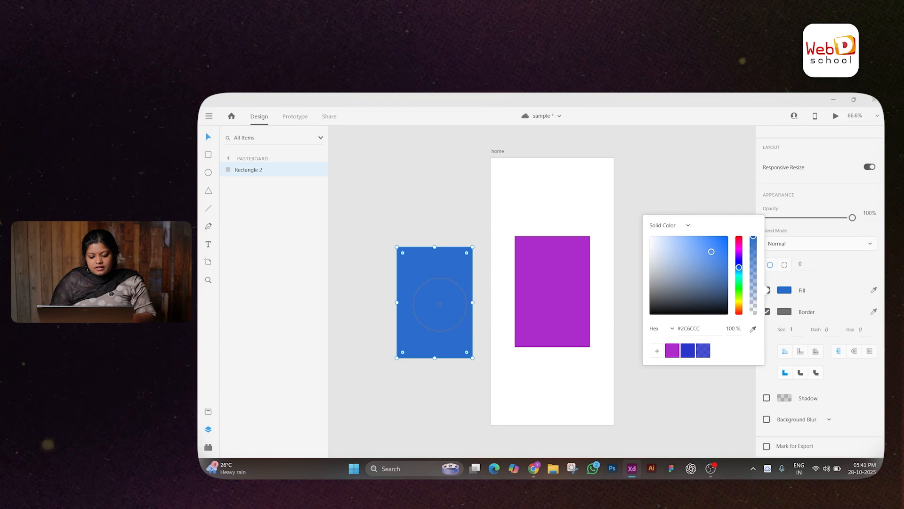
{"action": "left_click", "coordinate": [550, 286]}
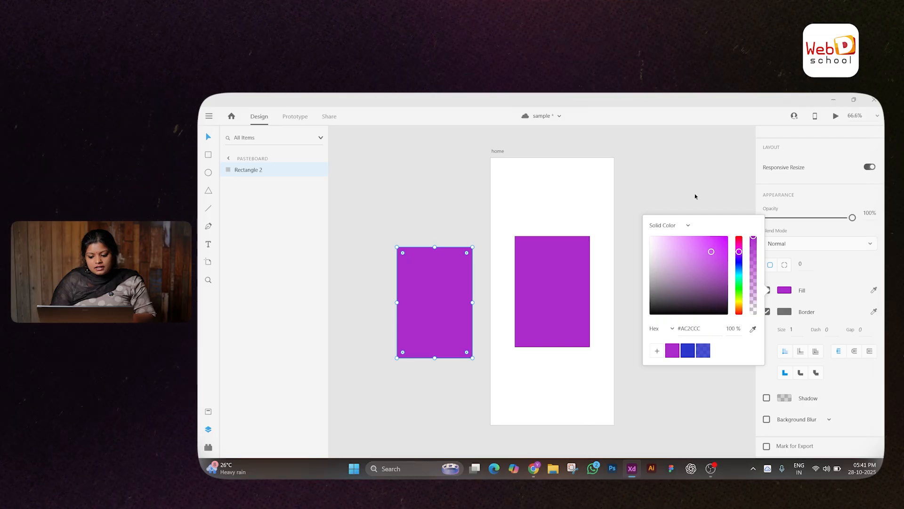
{"action": "left_click", "coordinate": [688, 227]}
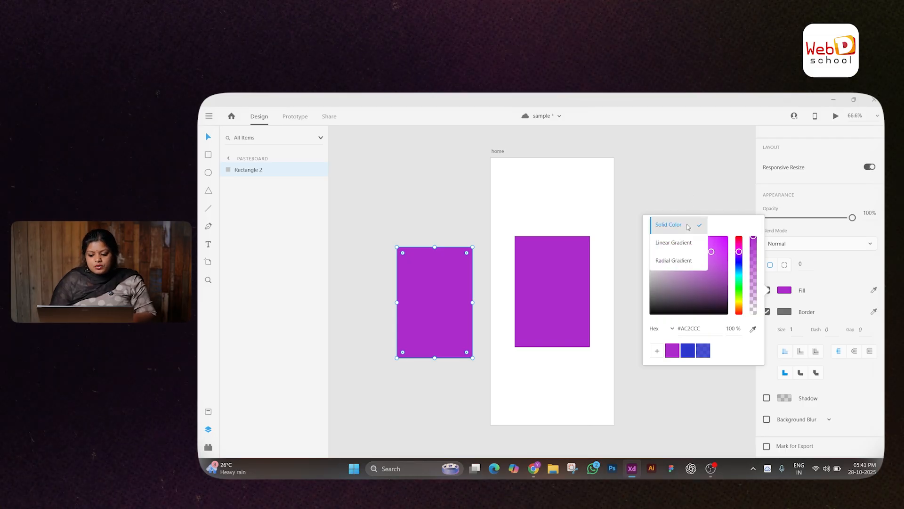
{"action": "left_click", "coordinate": [675, 243]}
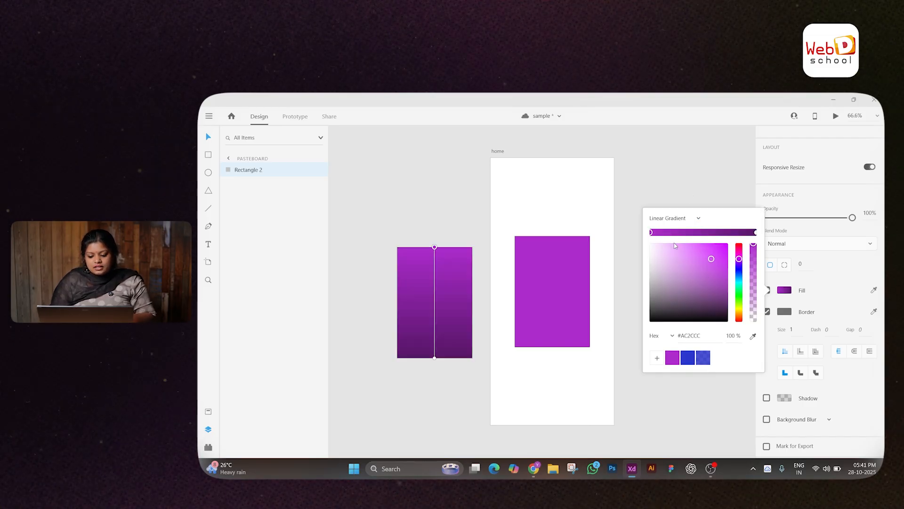
{"action": "left_click", "coordinate": [441, 244]}
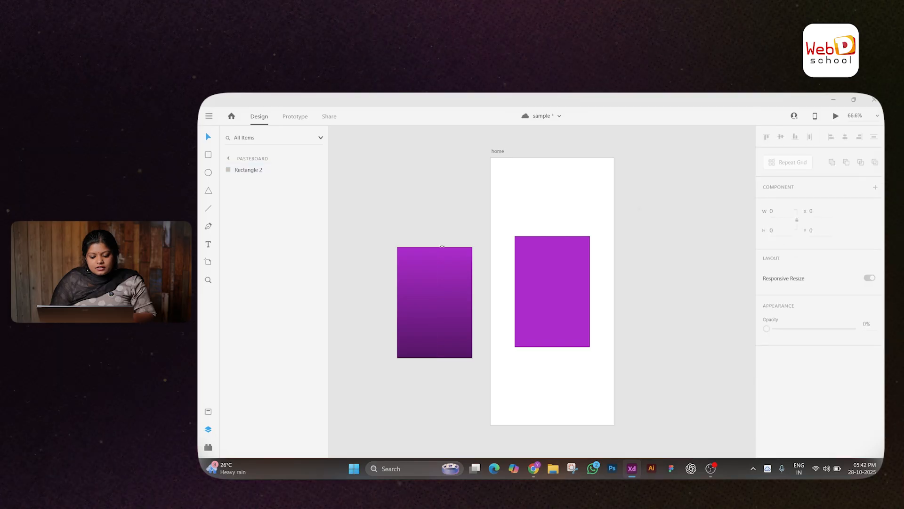
Move the gradient copy over the original rectangle and angle its gradient diagonally from the upper-left edge past the lower-right corner
{"action": "left_click", "coordinate": [443, 278]}
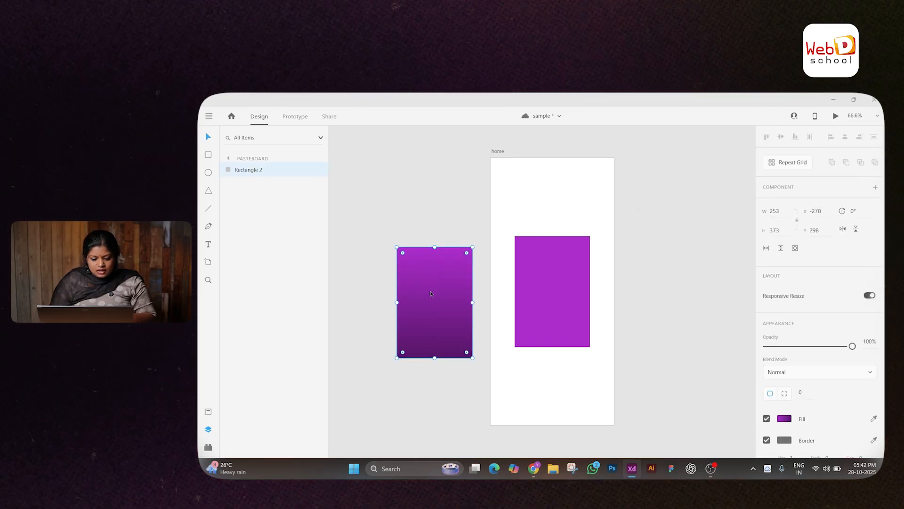
{"action": "left_click_drag", "start_coordinate": [431, 289], "coordinate": [548, 282]}
{"action": "scroll", "coordinate": [784, 314], "scroll_direction": "down", "scroll_amount": 3}
{"action": "left_click", "coordinate": [784, 312]}
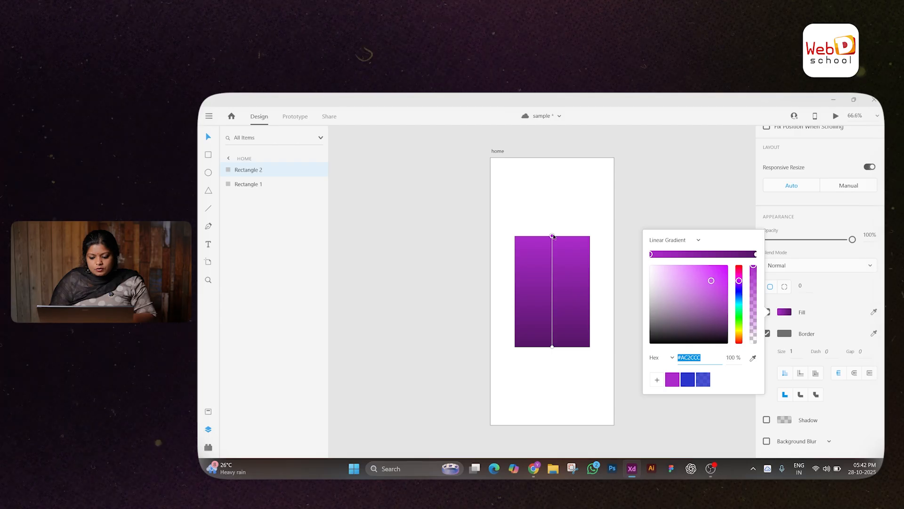
{"action": "mouse_move", "coordinate": [553, 236]}
{"action": "left_mouse_down"}
{"action": "mouse_move", "coordinate": [566, 236]}
{"action": "mouse_move", "coordinate": [556, 242]}
{"action": "left_mouse_up"}
{"action": "left_click_drag", "start_coordinate": [498, 248], "coordinate": [507, 245]}
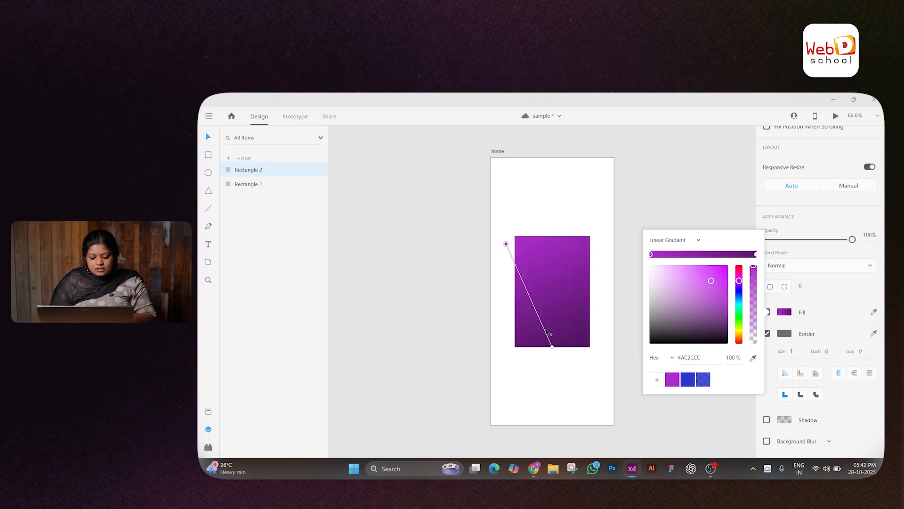
{"action": "left_click_drag", "start_coordinate": [552, 347], "coordinate": [526, 275]}
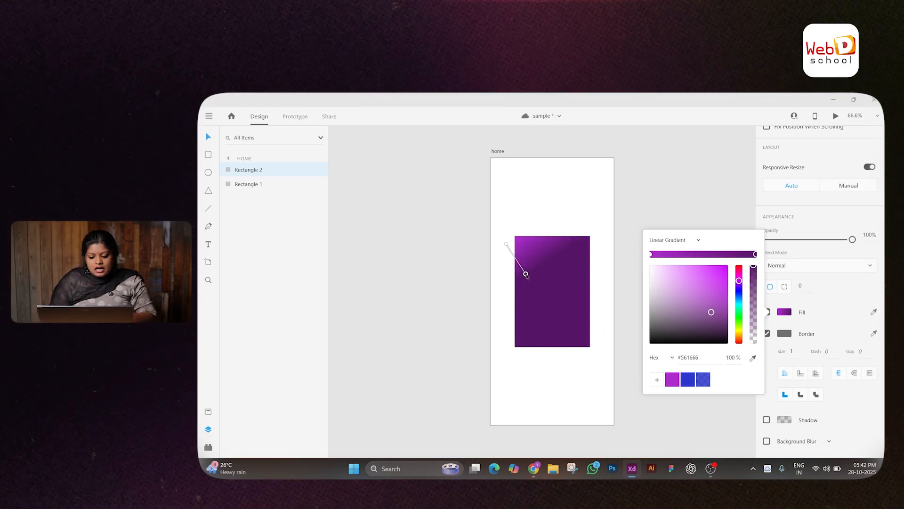
{"action": "left_click_drag", "start_coordinate": [545, 305], "coordinate": [573, 367]}
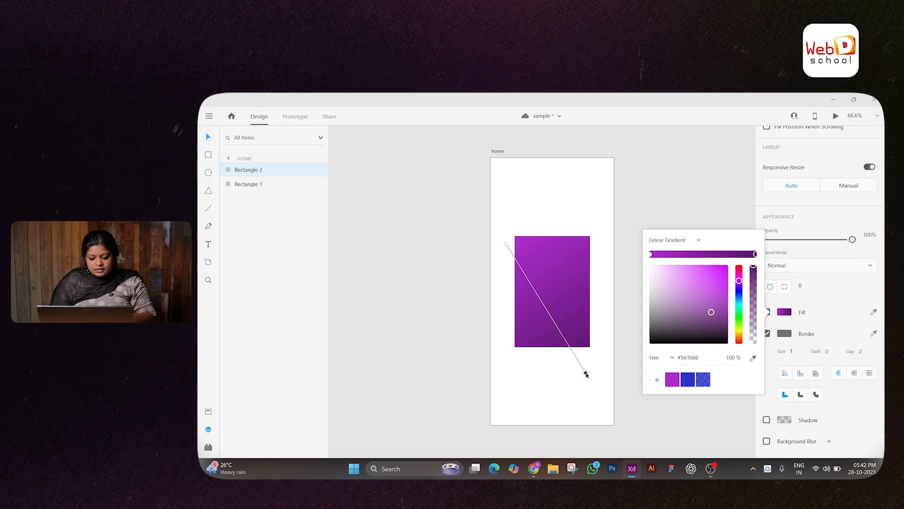
{"action": "left_click", "coordinate": [507, 244]}
Delete the gradient-filled copy of the rectangle from the artboard
{"action": "left_click", "coordinate": [534, 273]}
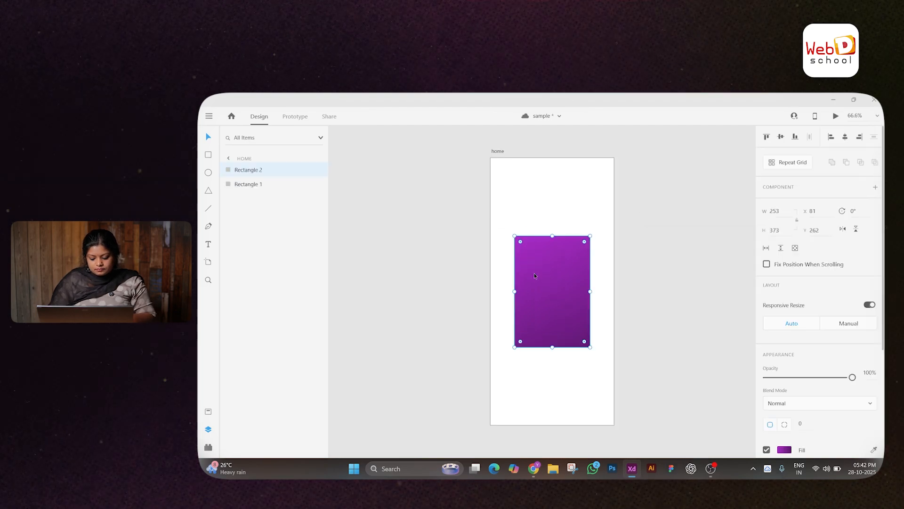
{"action": "key", "text": "Delete"}
Turn off the fill of the purple rectangle on the home artboard, leaving its border on
{"action": "left_click", "coordinate": [535, 273]}
{"action": "scroll", "coordinate": [853, 367], "scroll_direction": "down", "scroll_amount": 3}
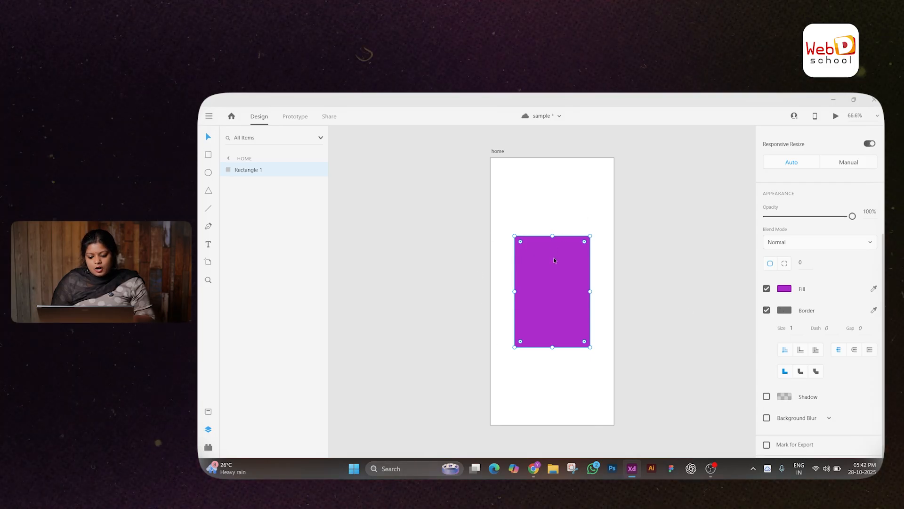
{"action": "scroll", "coordinate": [554, 259], "scroll_direction": "up", "scroll_amount": 4}
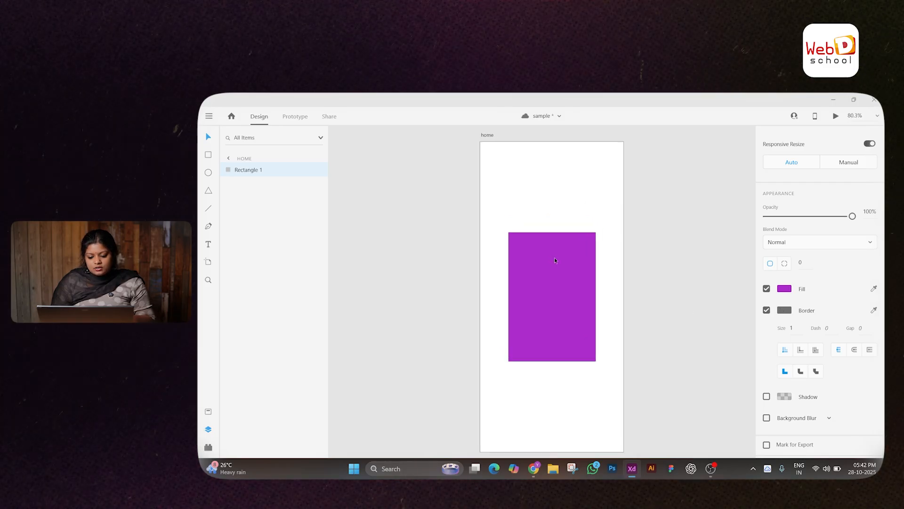
{"action": "left_click", "coordinate": [766, 288]}
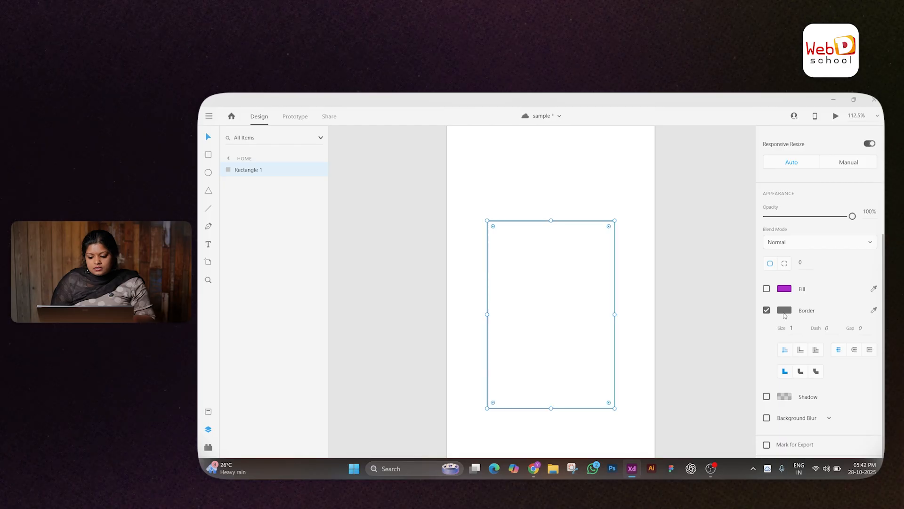
Try several border colors on the rectangle and set the border to dark green #3F501C
{"action": "left_click", "coordinate": [784, 310]}
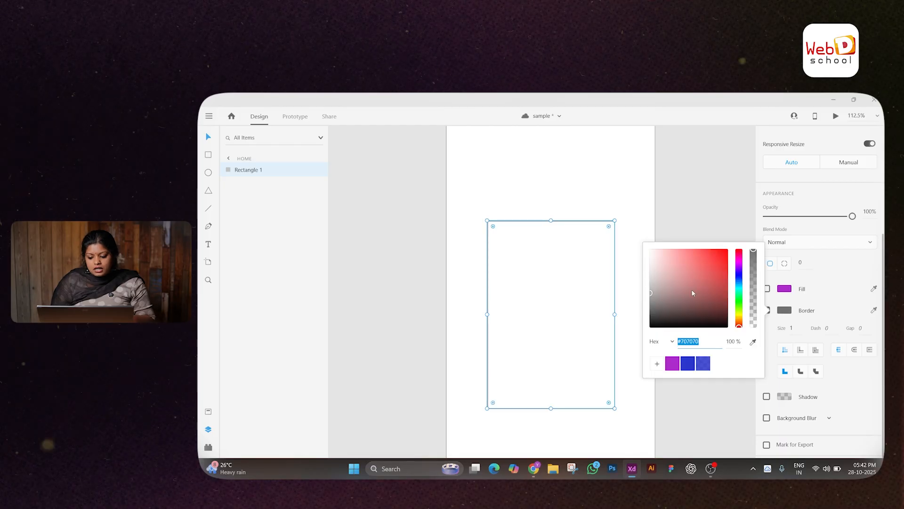
{"action": "left_click", "coordinate": [720, 269]}
{"action": "left_click", "coordinate": [739, 273]}
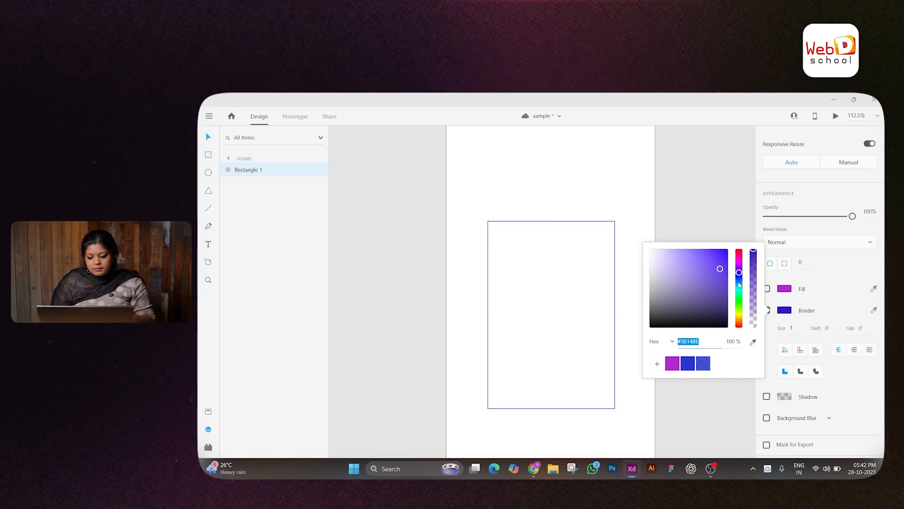
{"action": "left_click_drag", "start_coordinate": [739, 284], "coordinate": [738, 312]}
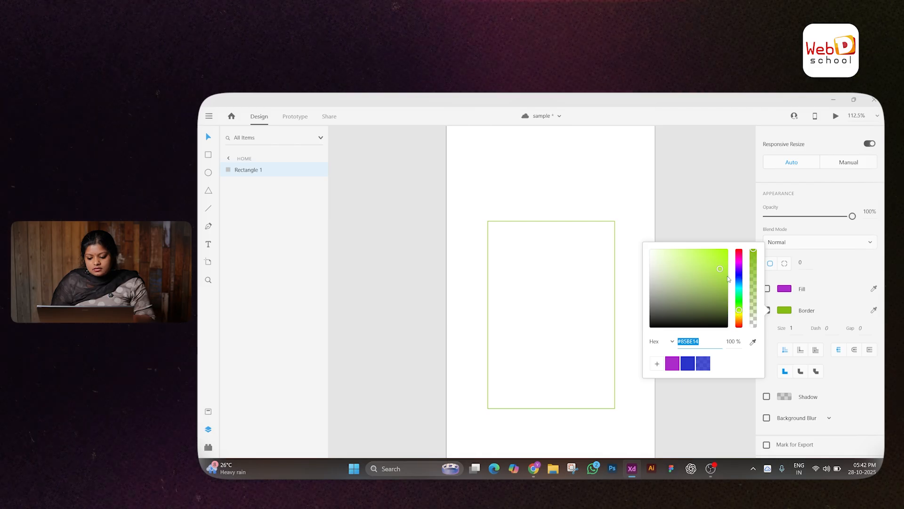
{"action": "left_click", "coordinate": [720, 270]}
{"action": "left_click", "coordinate": [723, 275]}
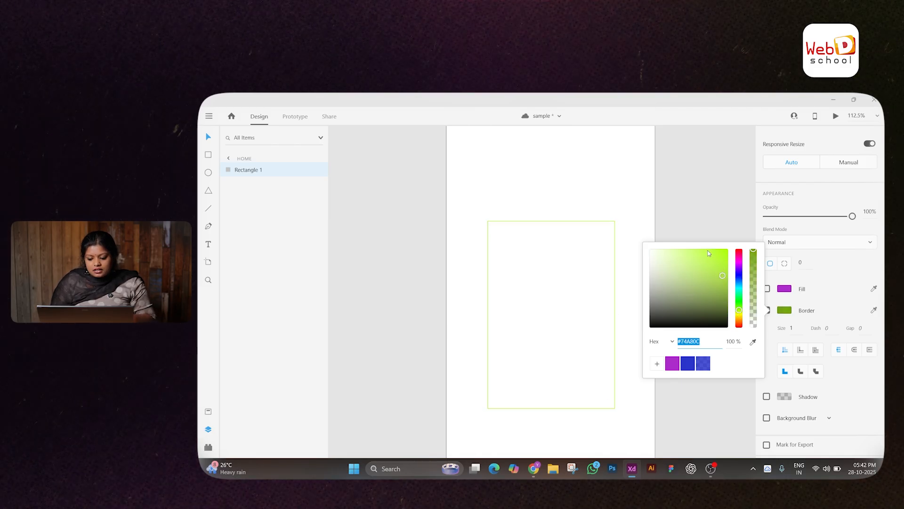
{"action": "left_click_drag", "start_coordinate": [701, 302], "coordinate": [701, 304]}
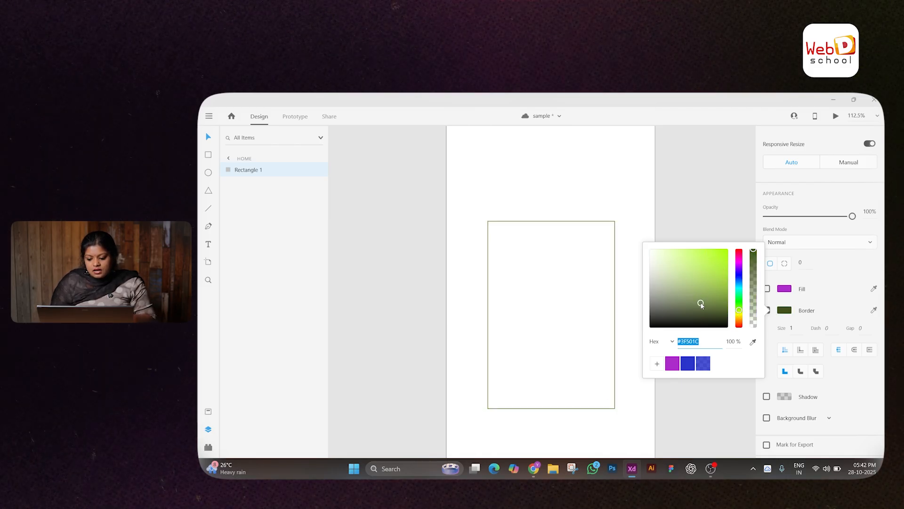
Set the rectangle's border size to 10 with a dash of 8 and a gap of 5
{"action": "left_click", "coordinate": [794, 328]}
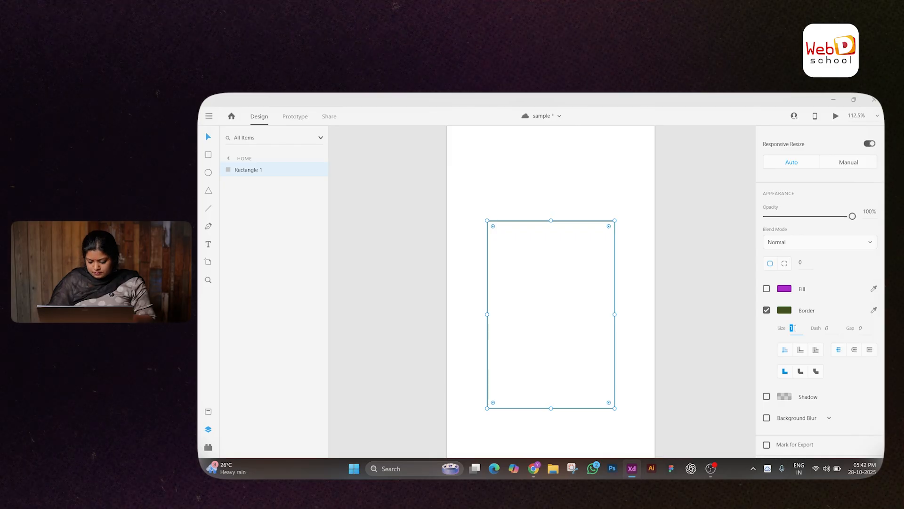
{"action": "type", "text": "10"}
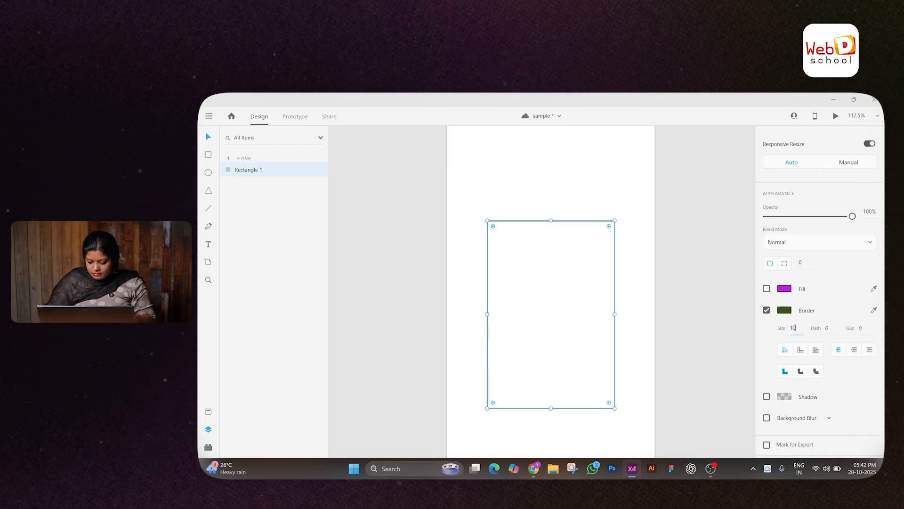
{"action": "left_click", "coordinate": [828, 328]}
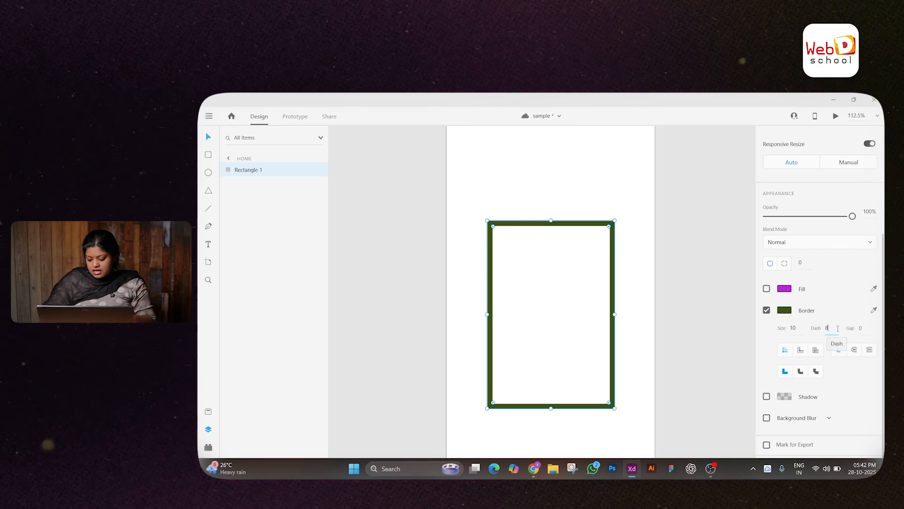
{"action": "key", "text": "Return"}
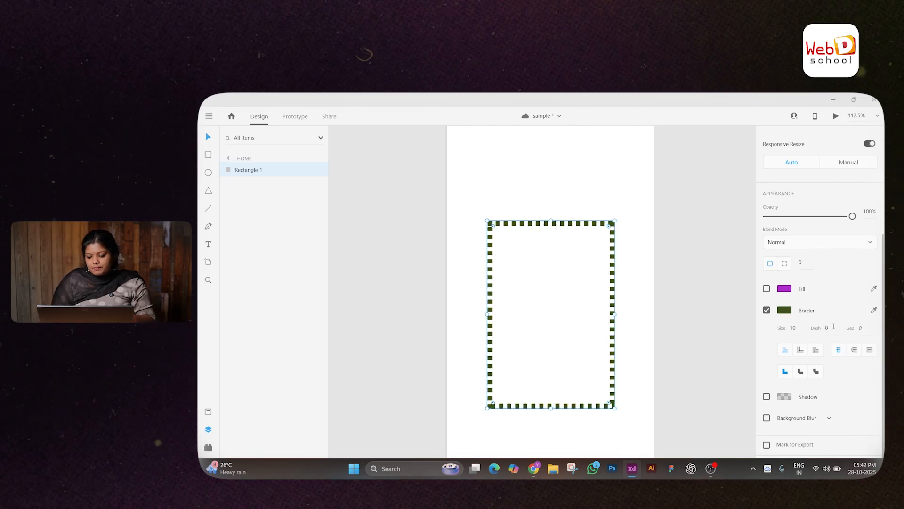
{"action": "left_click", "coordinate": [863, 327]}
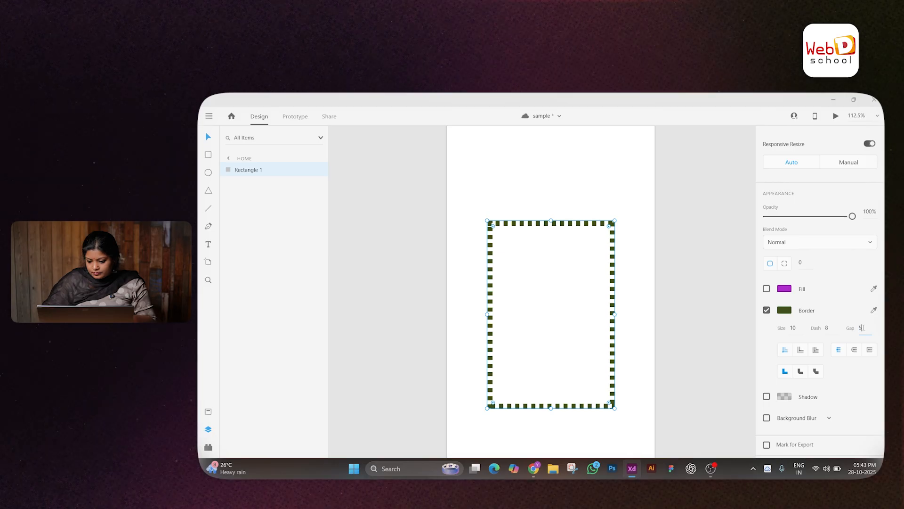
{"action": "type", "text": "5"}
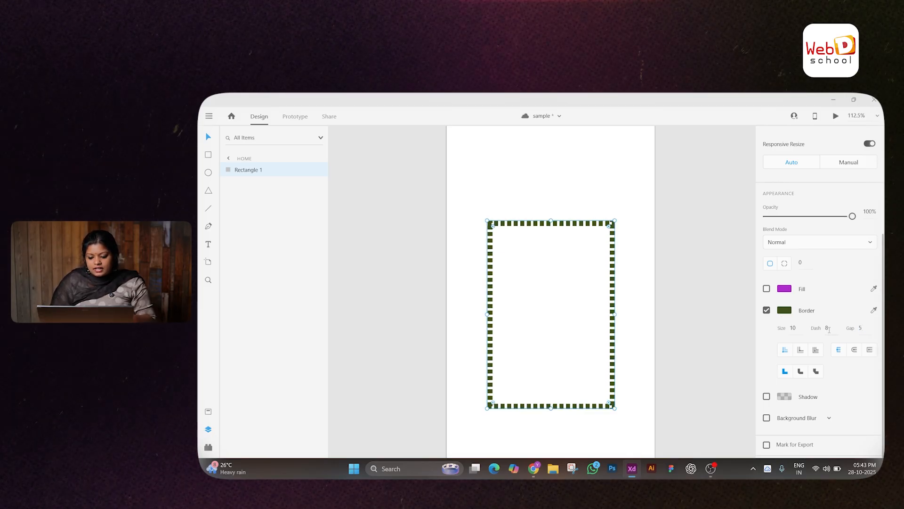
Compare the outer, center and inner stroke alignments on the rectangle's dashed border, ending on the center stroke
{"action": "left_click", "coordinate": [799, 349]}
{"action": "scroll", "coordinate": [594, 320], "scroll_direction": "up", "scroll_amount": 3}
{"action": "scroll", "coordinate": [594, 320], "scroll_direction": "up", "scroll_amount": 3}
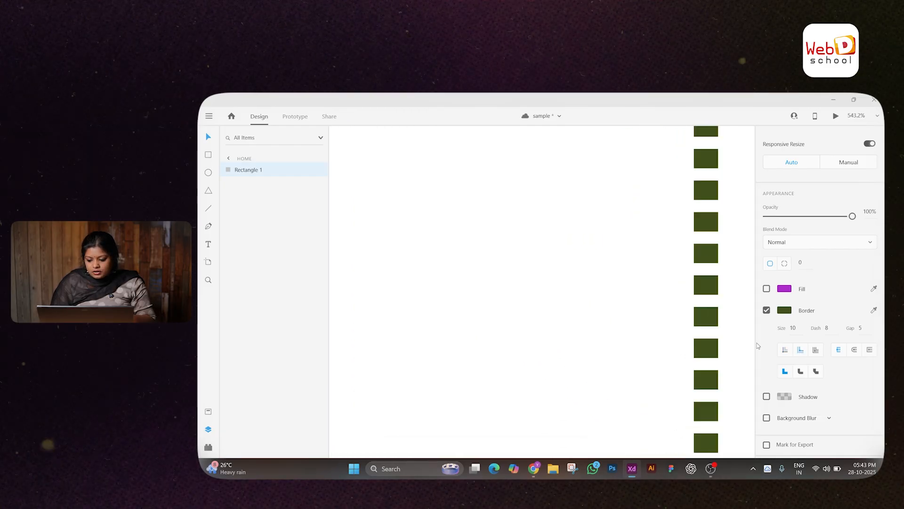
{"action": "left_click", "coordinate": [815, 353]}
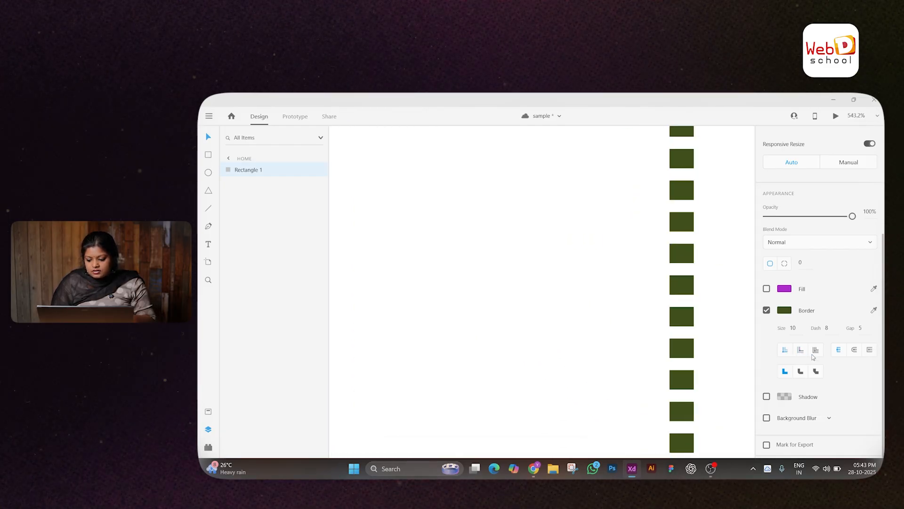
{"action": "left_click", "coordinate": [785, 352]}
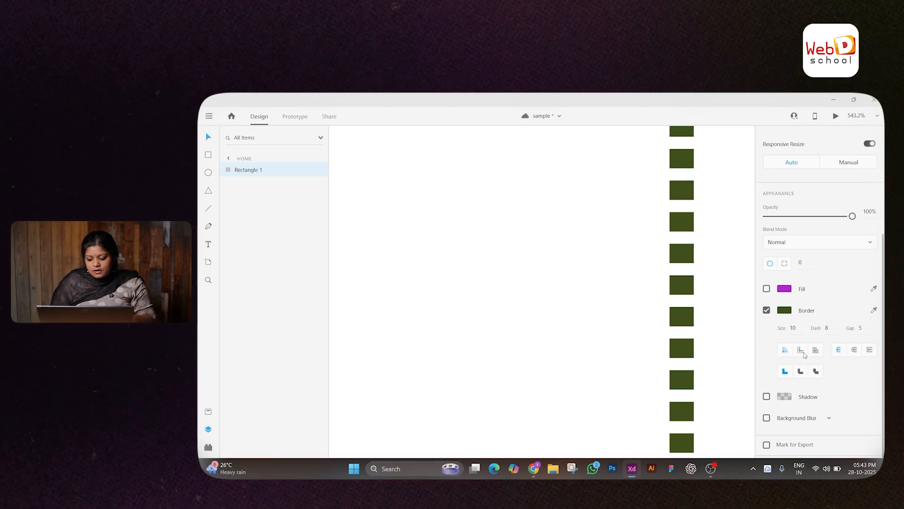
{"action": "left_click", "coordinate": [801, 351]}
{"action": "left_click", "coordinate": [816, 353]}
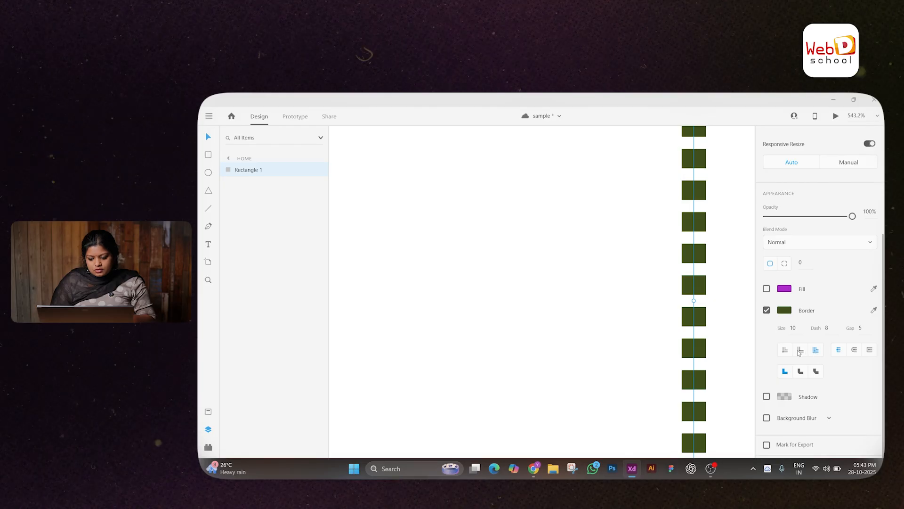
Set the rectangle's dashed border to the outer stroke and compare the projecting and round caps, ending on the round cap
{"action": "left_click", "coordinate": [800, 350]}
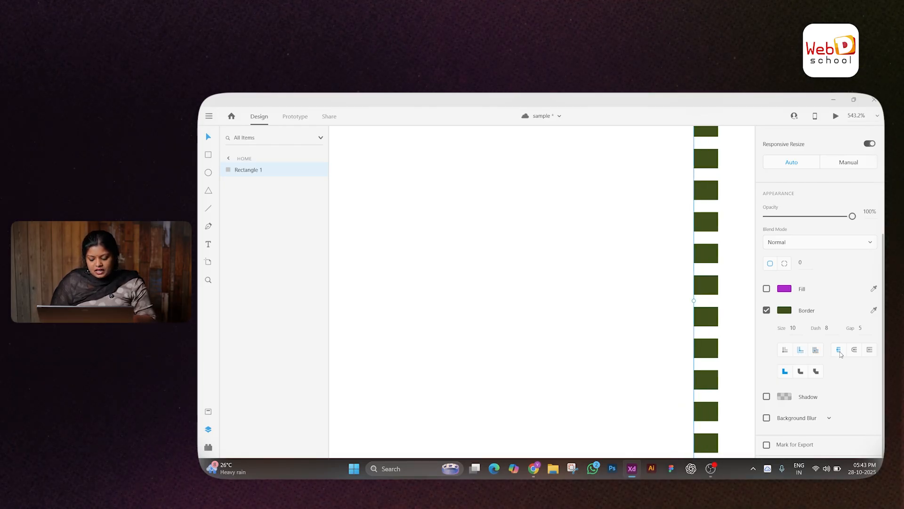
{"action": "left_click", "coordinate": [855, 350]}
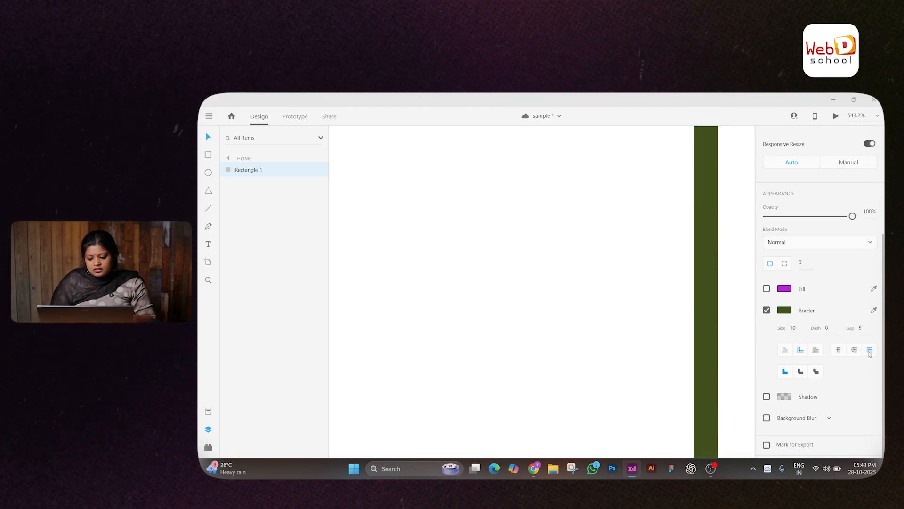
{"action": "key", "text": "ctrl+0"}
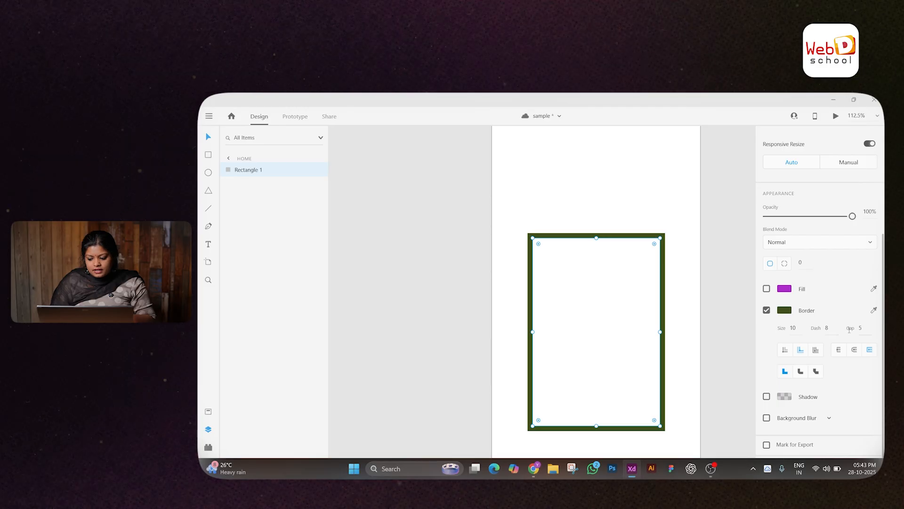
{"action": "left_click", "coordinate": [853, 351]}
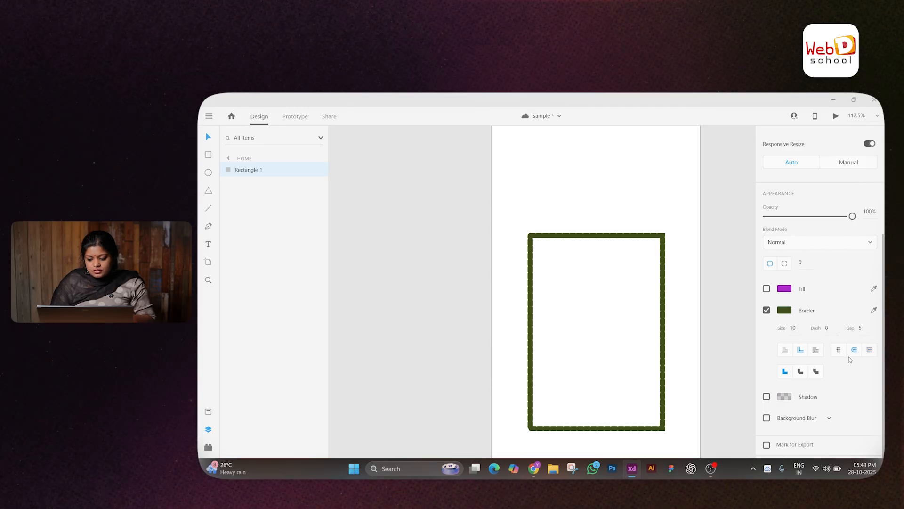
Set the gap of the rectangle's dashed border to 10
{"action": "left_click", "coordinate": [861, 328]}
{"action": "type", "text": "10"}
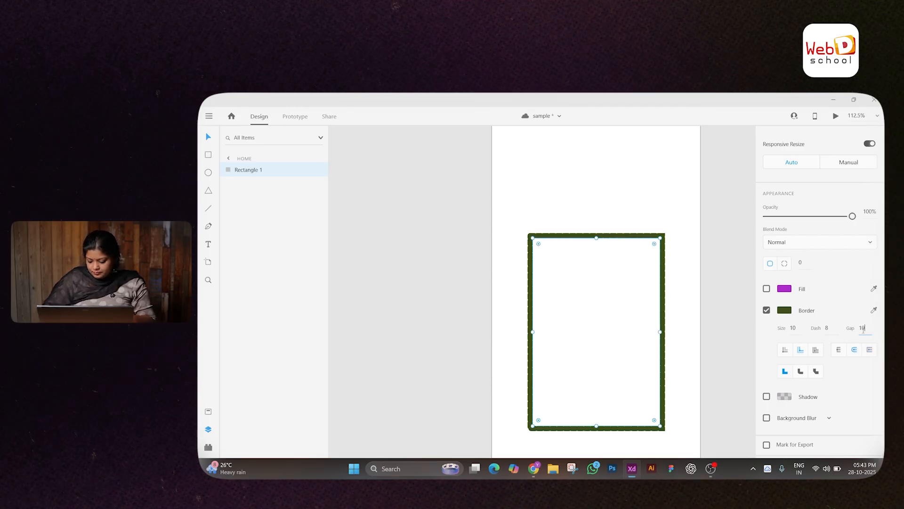
{"action": "key", "text": "Return"}
{"action": "scroll", "coordinate": [674, 318], "scroll_direction": "up", "scroll_amount": 5}
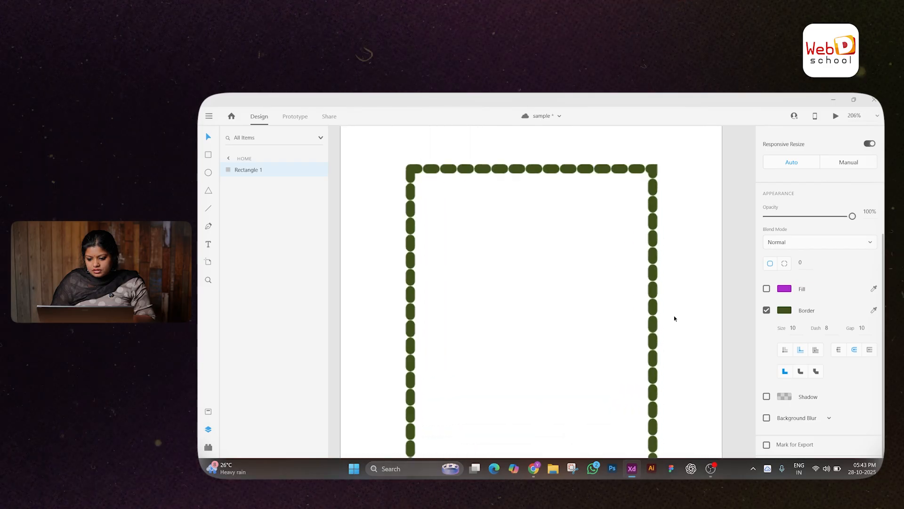
{"action": "scroll", "coordinate": [674, 318], "scroll_direction": "up", "scroll_amount": 3}
Try the butt and projecting caps on the dashed border, ending on butt caps with the inner stroke and the bevel join
{"action": "left_click", "coordinate": [838, 350]}
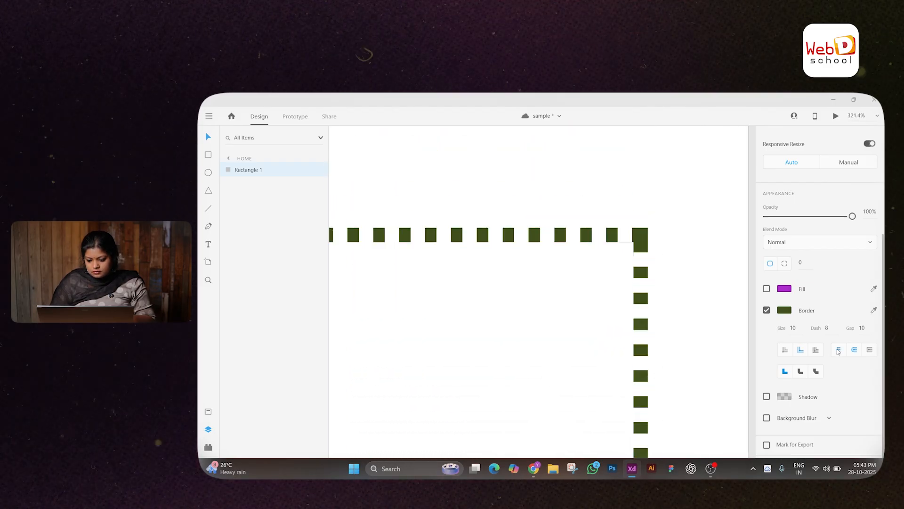
{"action": "left_click", "coordinate": [869, 350]}
{"action": "left_click", "coordinate": [838, 350]}
{"action": "left_click", "coordinate": [785, 349]}
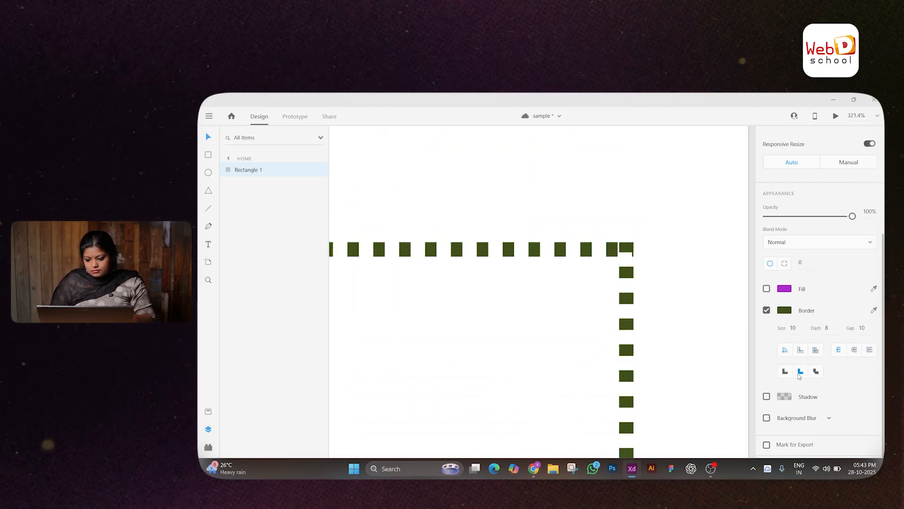
{"action": "left_click", "coordinate": [816, 371]}
{"action": "scroll", "coordinate": [645, 346], "scroll_direction": "down", "scroll_amount": 4}
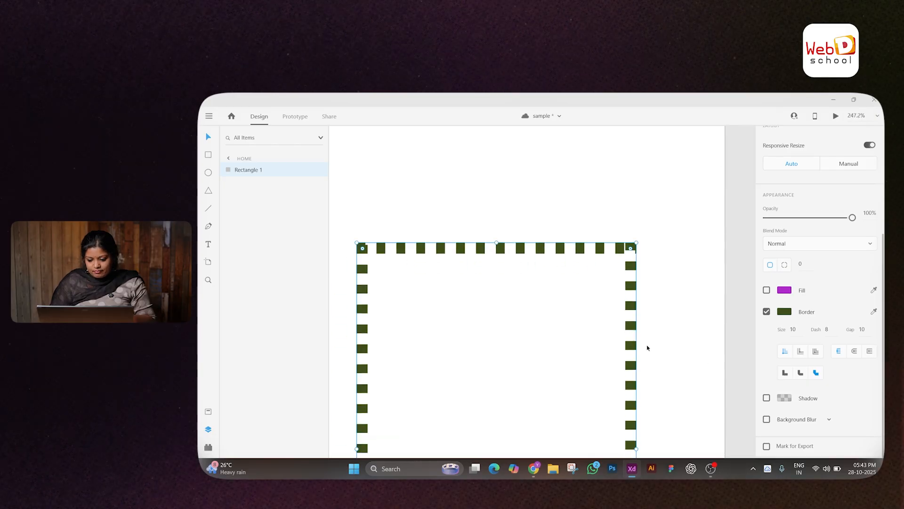
Move the rectangle up to Y 132 on the home artboard, turn its purple fill back on and deselect it
{"action": "left_click_drag", "start_coordinate": [631, 277], "coordinate": [637, 325]}
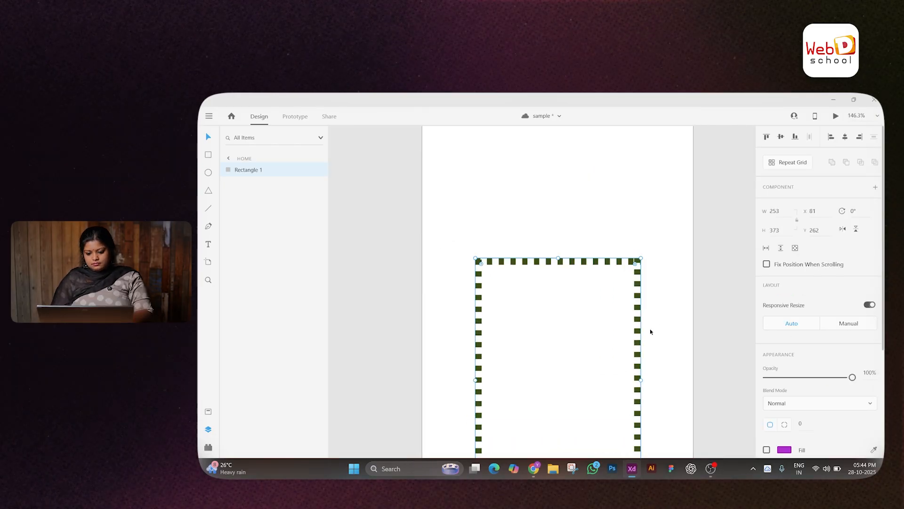
{"action": "left_click_drag", "start_coordinate": [606, 286], "coordinate": [606, 200]}
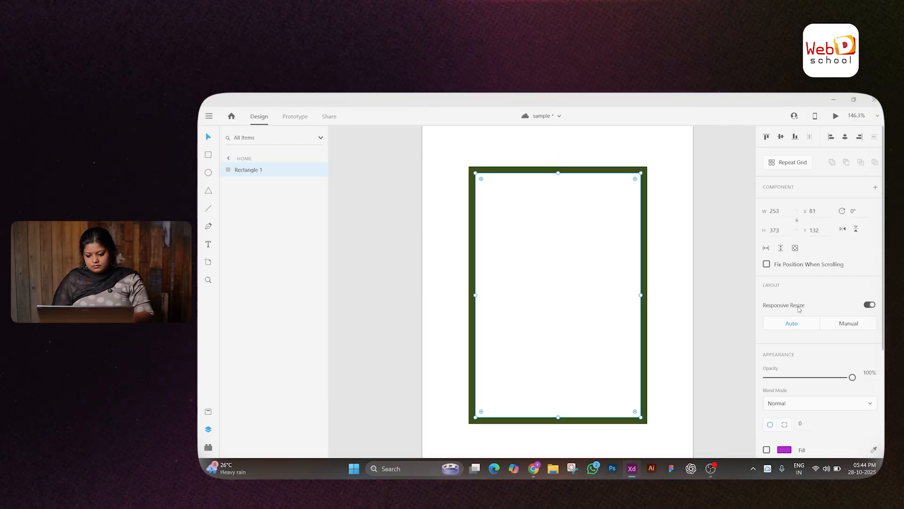
{"action": "scroll", "coordinate": [799, 309], "scroll_direction": "down", "scroll_amount": 4}
{"action": "left_click", "coordinate": [766, 290]}
{"action": "scroll", "coordinate": [774, 396], "scroll_direction": "up", "scroll_amount": 2}
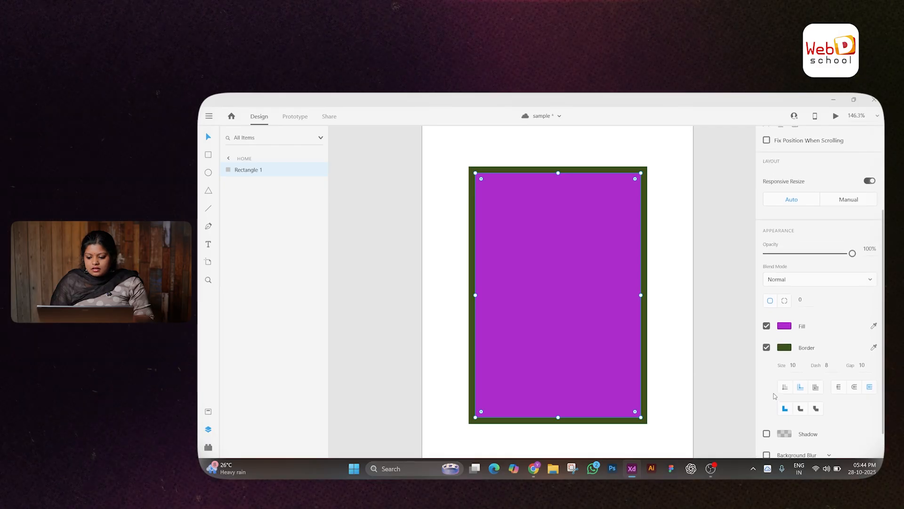
{"action": "scroll", "coordinate": [702, 269], "scroll_direction": "right", "scroll_amount": 2}
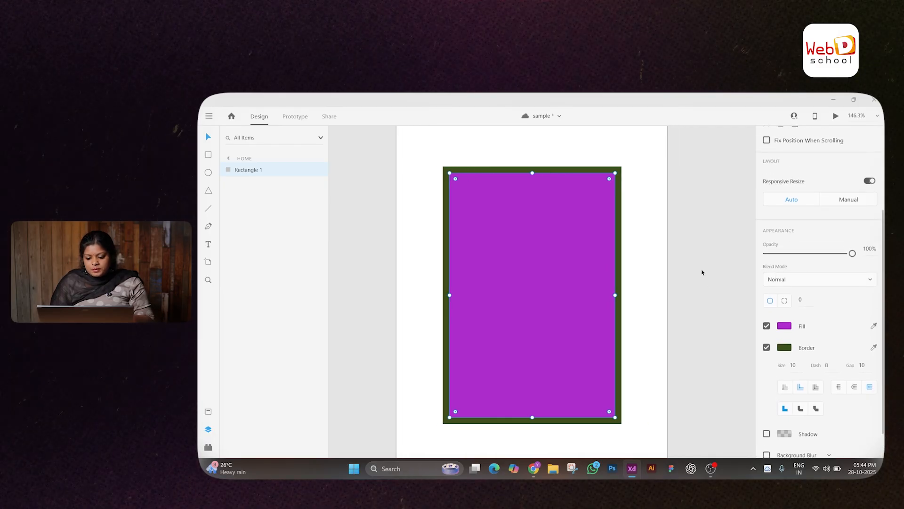
{"action": "scroll", "coordinate": [691, 273], "scroll_direction": "right", "scroll_amount": 2}
{"action": "left_click", "coordinate": [651, 279]}
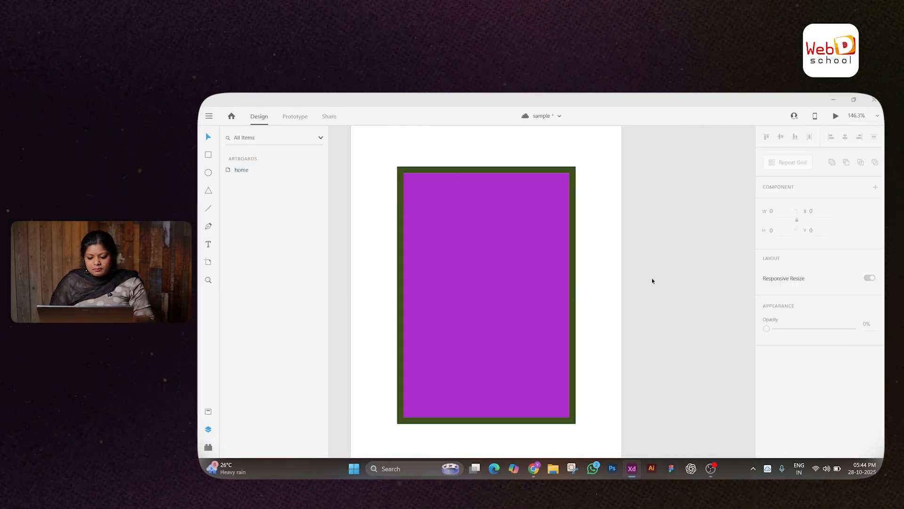
Bring the bee image from the Desktop folder in File Explorer onto the pasteboard beside the home artboard
{"action": "scroll", "coordinate": [651, 279], "scroll_direction": "right", "scroll_amount": 2}
{"action": "scroll", "coordinate": [652, 279], "scroll_direction": "down", "scroll_amount": 3}
{"action": "scroll", "coordinate": [652, 281], "scroll_direction": "right", "scroll_amount": 2}
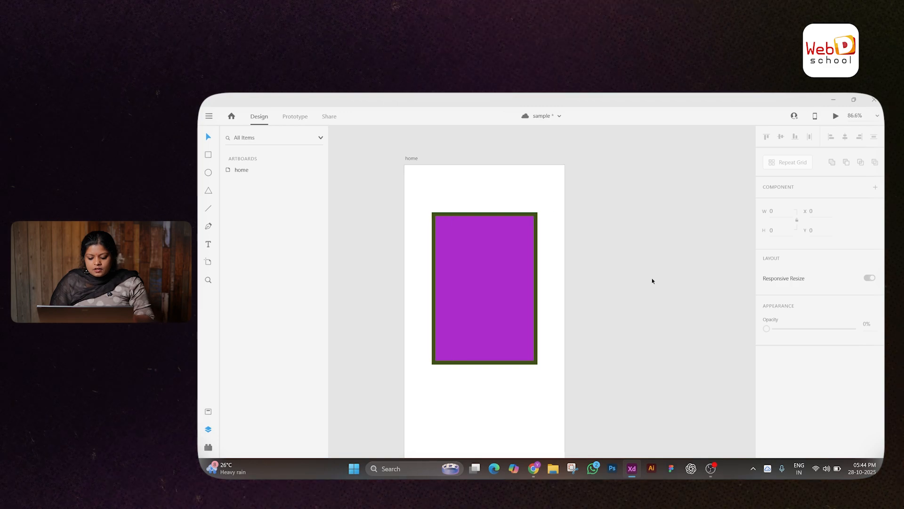
{"action": "left_click", "coordinate": [553, 469]}
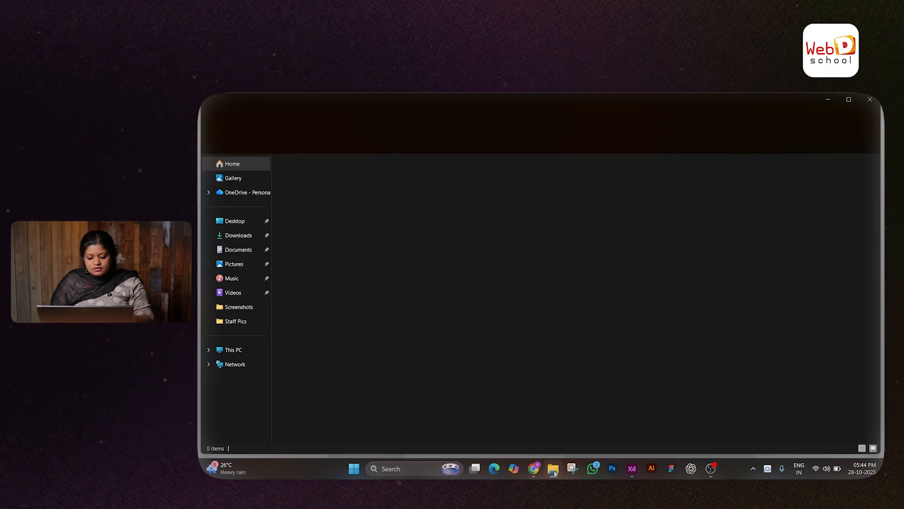
{"action": "left_click", "coordinate": [239, 221]}
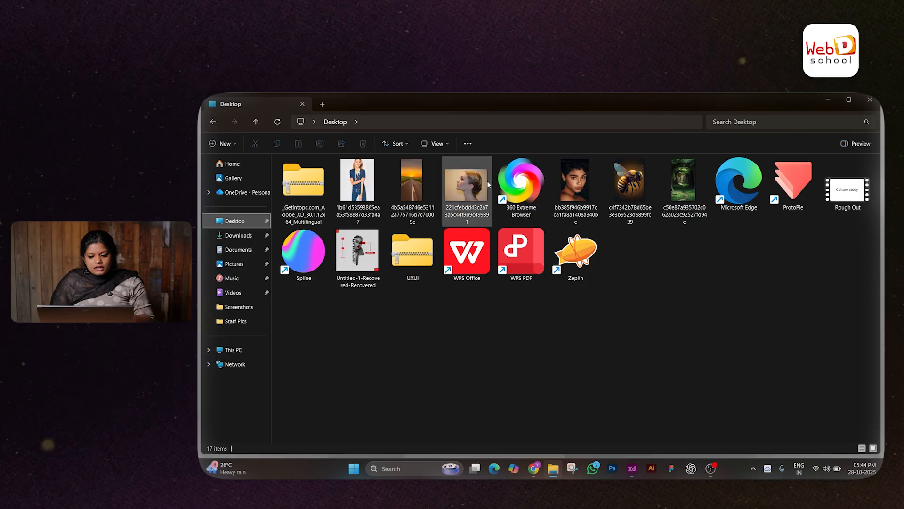
{"action": "left_click_drag", "start_coordinate": [652, 307], "coordinate": [631, 476]}
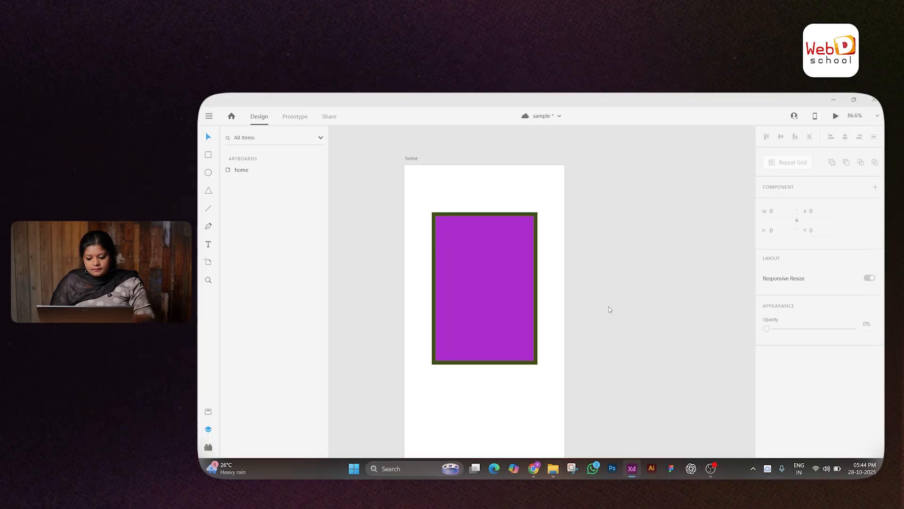
{"action": "left_click_drag", "start_coordinate": [608, 306], "coordinate": [609, 307]}
{"action": "left_click_drag", "start_coordinate": [650, 364], "coordinate": [619, 271]}
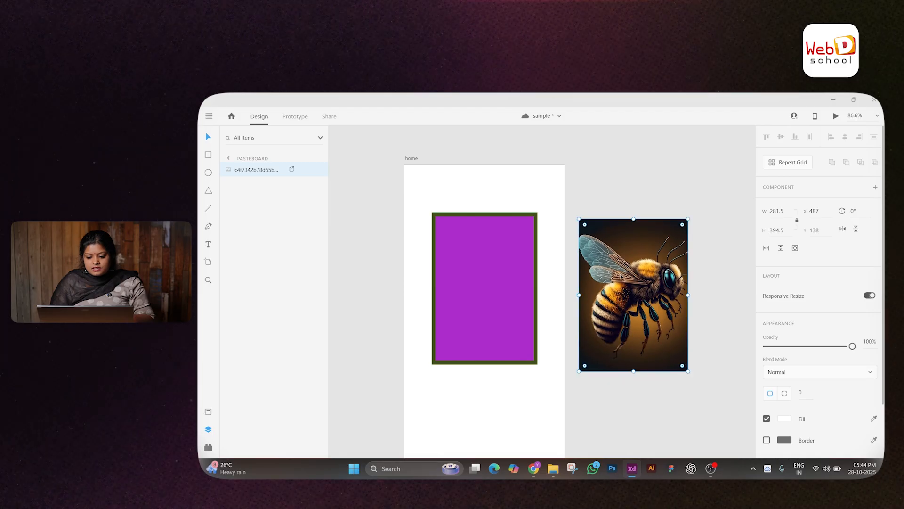
Try the Multiply, Color Burn, Color Dodge and Overlay blend modes on the bee image
{"action": "scroll", "coordinate": [621, 277], "scroll_direction": "up", "scroll_amount": 2}
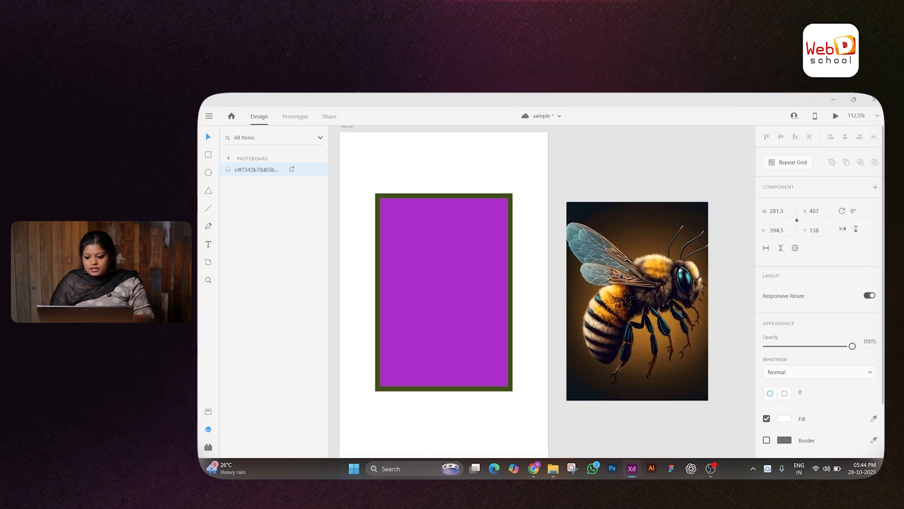
{"action": "left_click", "coordinate": [786, 372]}
{"action": "left_click", "coordinate": [780, 291]}
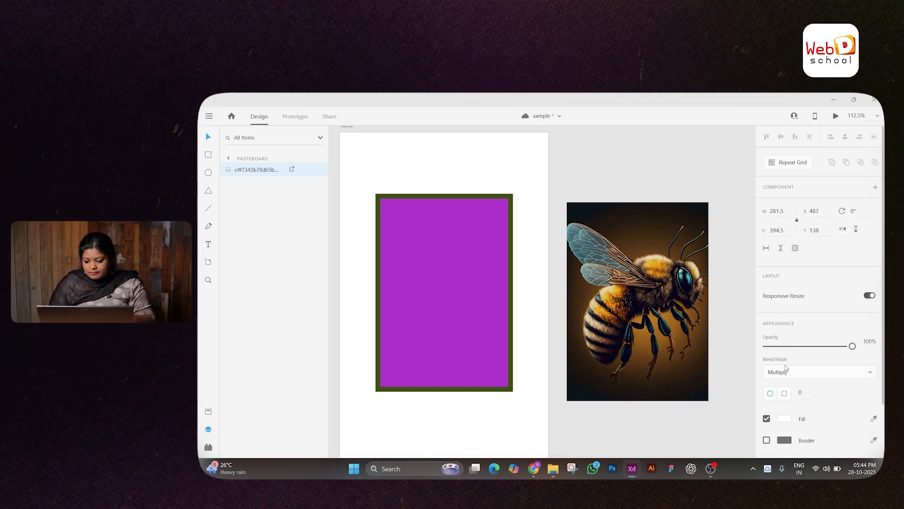
{"action": "left_click", "coordinate": [785, 371]}
{"action": "left_click", "coordinate": [785, 306]}
{"action": "left_click", "coordinate": [788, 371]}
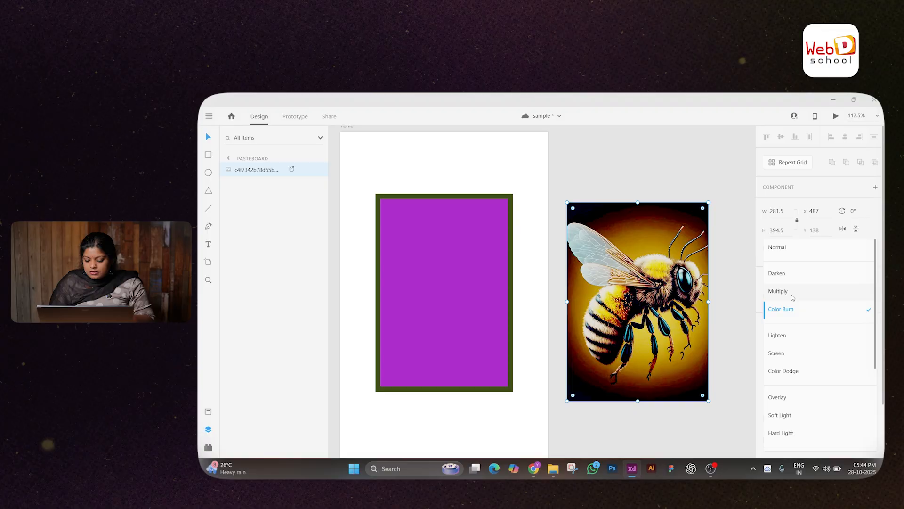
{"action": "left_click", "coordinate": [782, 335]}
{"action": "left_click", "coordinate": [786, 371]}
{"action": "left_click", "coordinate": [786, 363]}
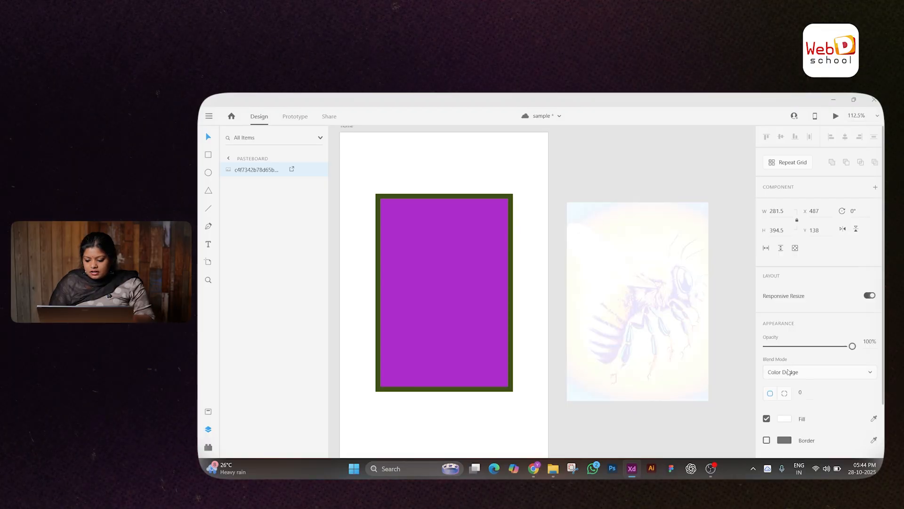
{"action": "left_click", "coordinate": [787, 371]}
{"action": "left_click", "coordinate": [789, 377]}
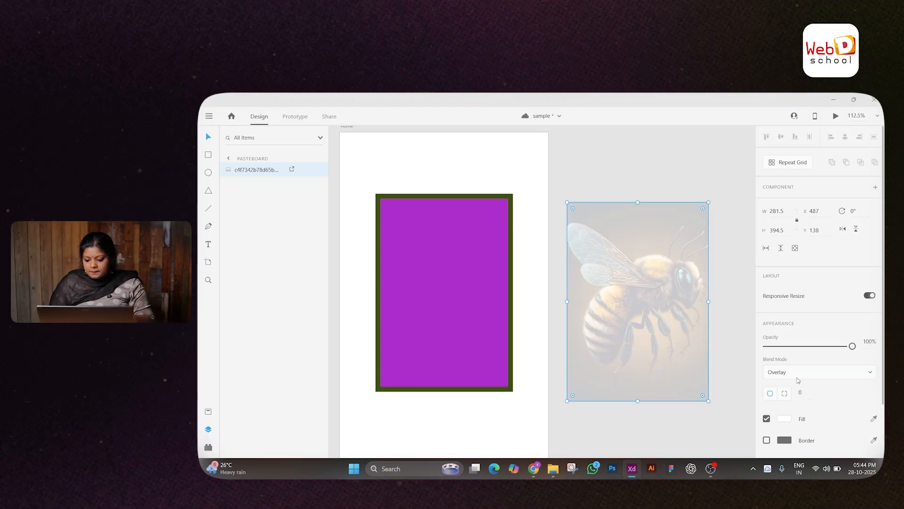
Try the Hard Light, Difference and Hue blend modes on the bee image, ending on Luminosity
{"action": "left_click", "coordinate": [795, 372]}
{"action": "left_click", "coordinate": [790, 397]}
{"action": "left_click", "coordinate": [795, 375]}
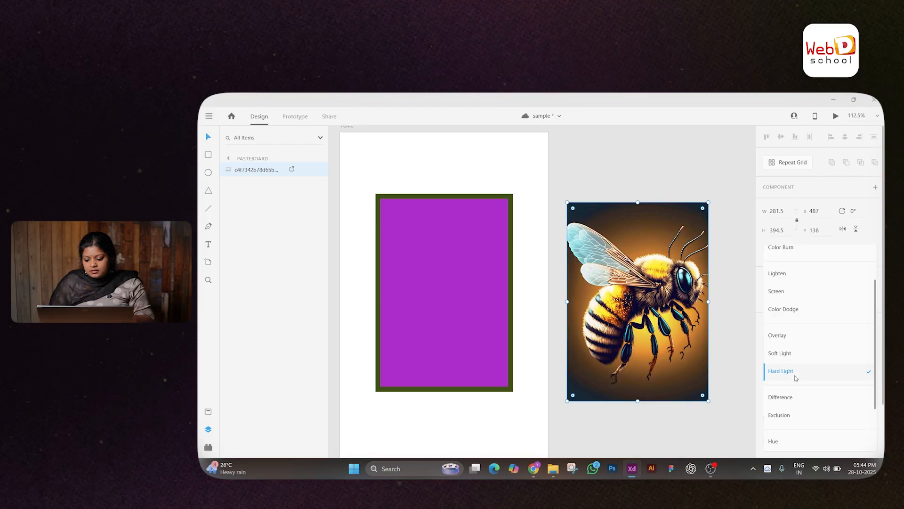
{"action": "left_click", "coordinate": [798, 403]}
{"action": "left_click", "coordinate": [795, 374]}
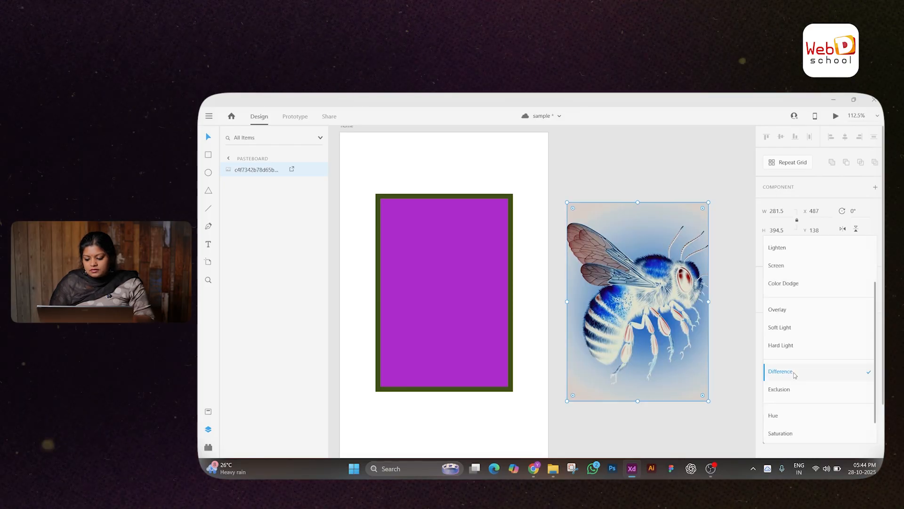
{"action": "left_click", "coordinate": [793, 417]}
{"action": "left_click", "coordinate": [794, 373]}
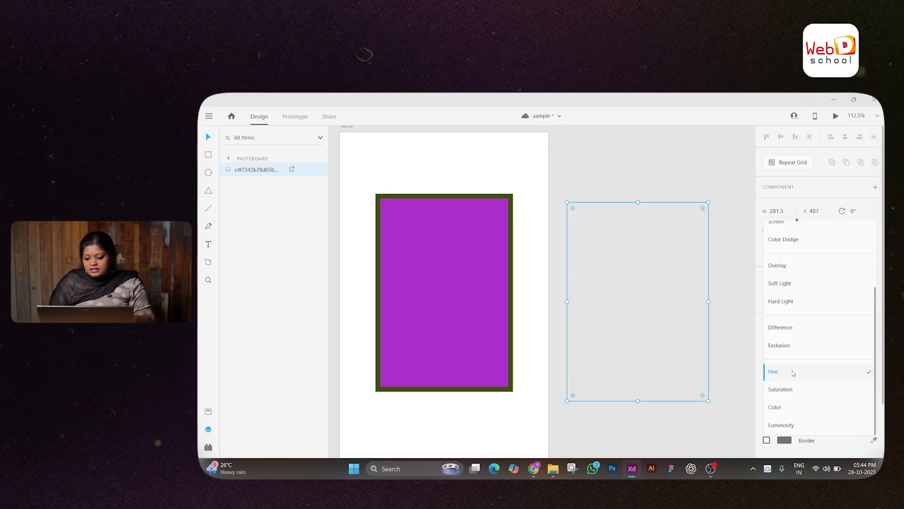
{"action": "left_click", "coordinate": [793, 424]}
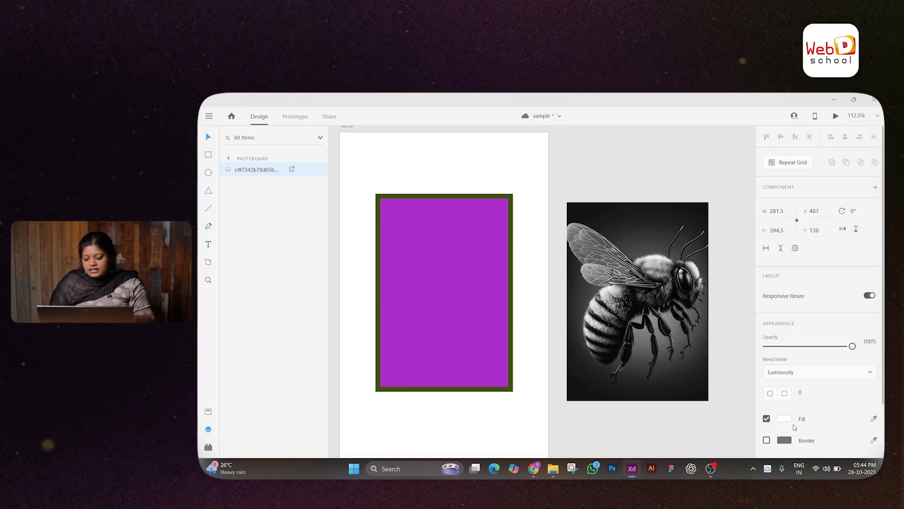
{"action": "left_click", "coordinate": [626, 190]}
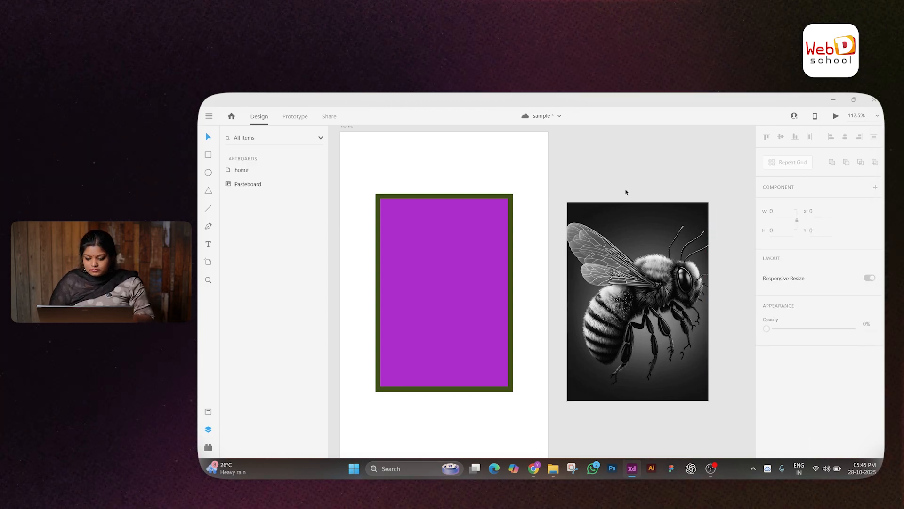
Shrink the bee image to about 265.5 by 372.5 and place it at about X 488, Y 147 beside the artboard
{"action": "scroll", "coordinate": [627, 190], "scroll_direction": "down", "scroll_amount": 2}
{"action": "mouse_move", "coordinate": [623, 256]}
{"action": "left_mouse_down"}
{"action": "mouse_move", "coordinate": [661, 238]}
{"action": "mouse_move", "coordinate": [605, 242]}
{"action": "mouse_move", "coordinate": [626, 250]}
{"action": "left_mouse_up"}
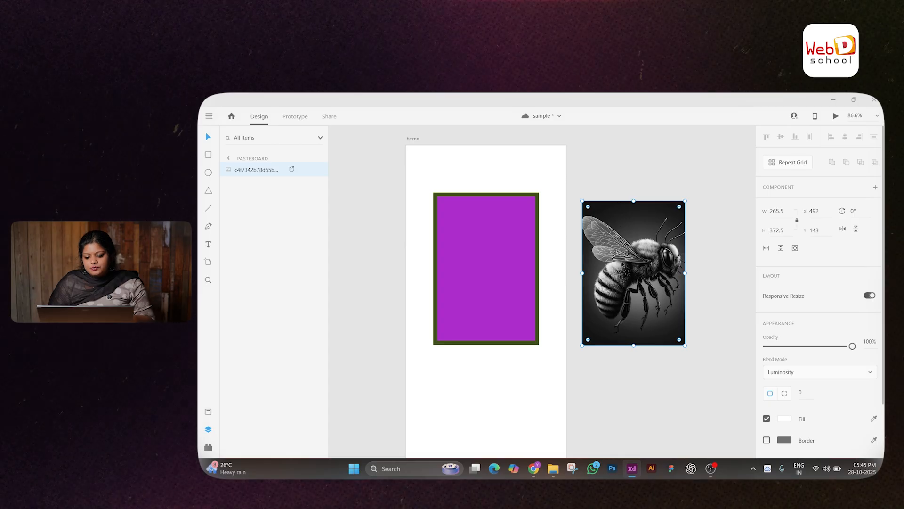
{"action": "mouse_move", "coordinate": [623, 265]}
{"action": "left_mouse_down"}
{"action": "mouse_move", "coordinate": [613, 290]}
{"action": "mouse_move", "coordinate": [630, 264]}
{"action": "mouse_move", "coordinate": [620, 266]}
{"action": "left_mouse_up"}
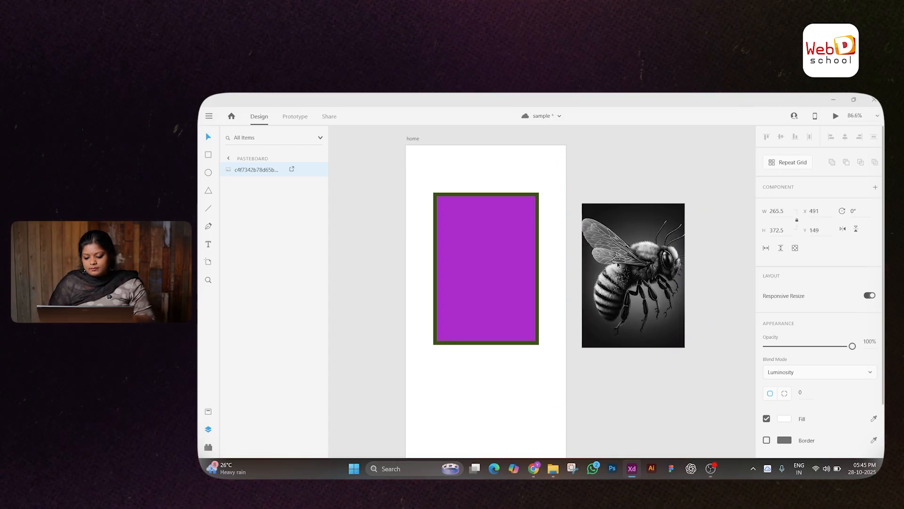
Set the bee image's blend mode to Normal and deselect it
{"action": "scroll", "coordinate": [789, 324], "scroll_direction": "down", "scroll_amount": 2}
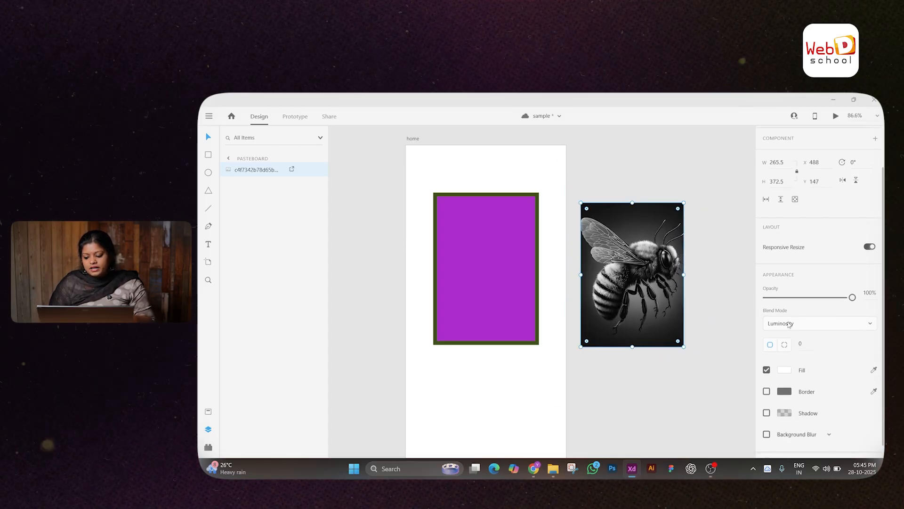
{"action": "left_click", "coordinate": [786, 323]}
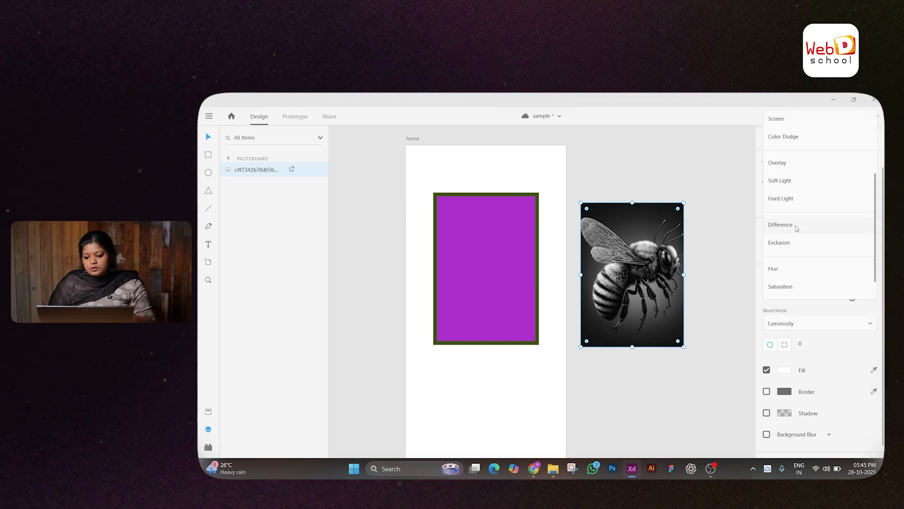
{"action": "left_click", "coordinate": [777, 119]}
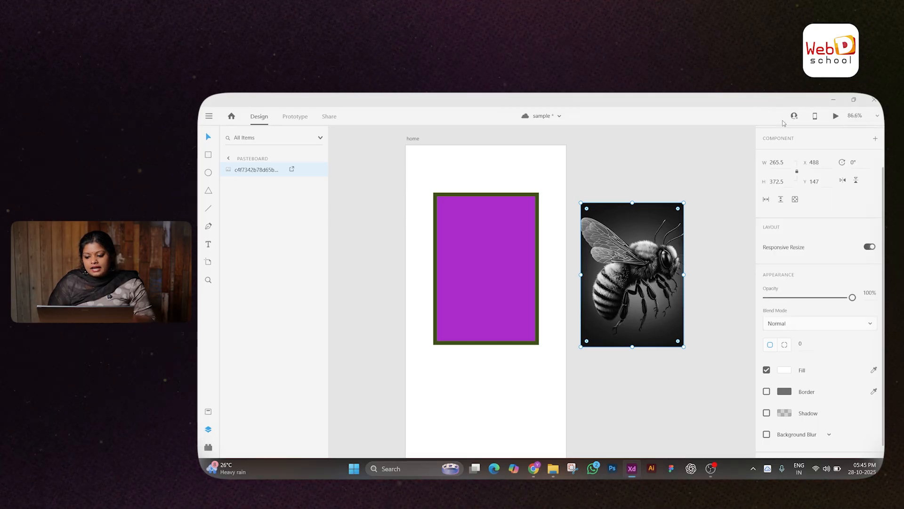
{"action": "left_click", "coordinate": [722, 268]}
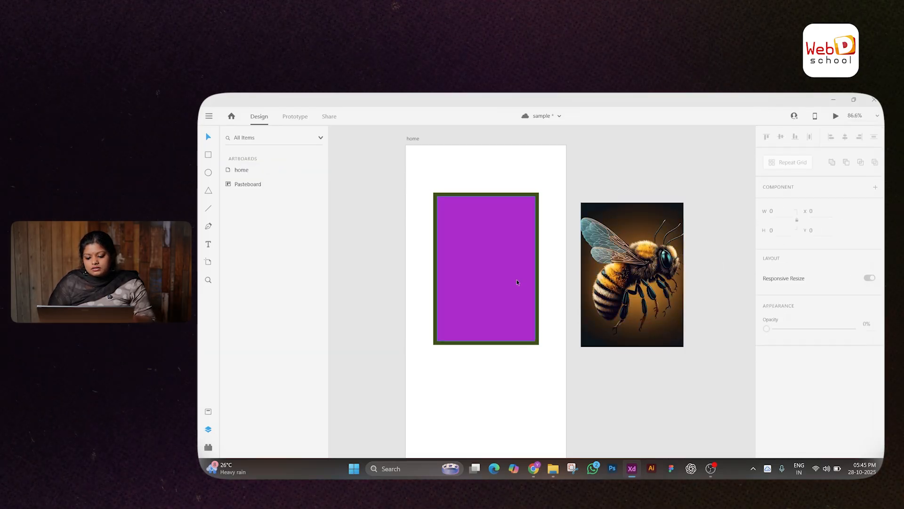
Select the purple rectangle on the home artboard and inspect its corners up close
{"action": "scroll", "coordinate": [517, 271], "scroll_direction": "left", "scroll_amount": 1}
{"action": "left_click", "coordinate": [518, 262]}
{"action": "scroll", "coordinate": [527, 264], "scroll_direction": "left", "scroll_amount": 1}
{"action": "left_click_drag", "start_coordinate": [543, 266], "coordinate": [541, 305]}
{"action": "scroll", "coordinate": [541, 304], "scroll_direction": "up", "scroll_amount": 3}
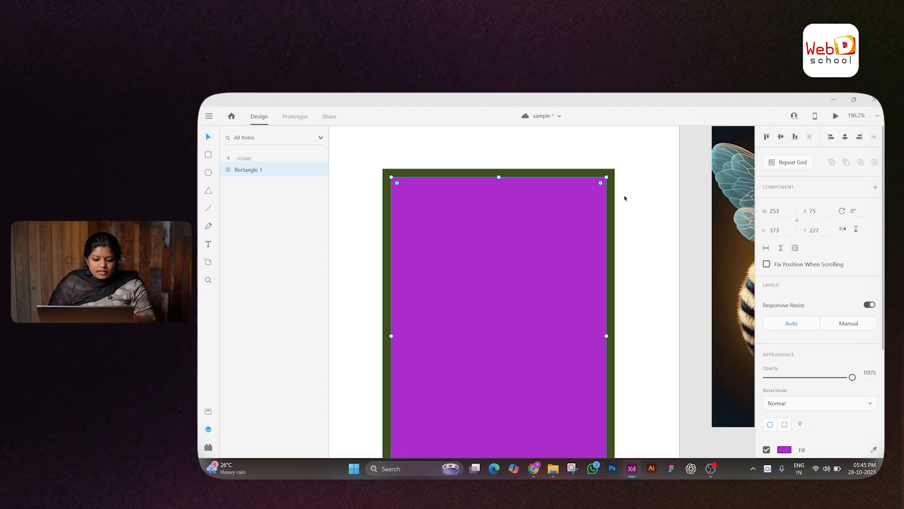
{"action": "scroll", "coordinate": [553, 308], "scroll_direction": "down", "scroll_amount": 3}
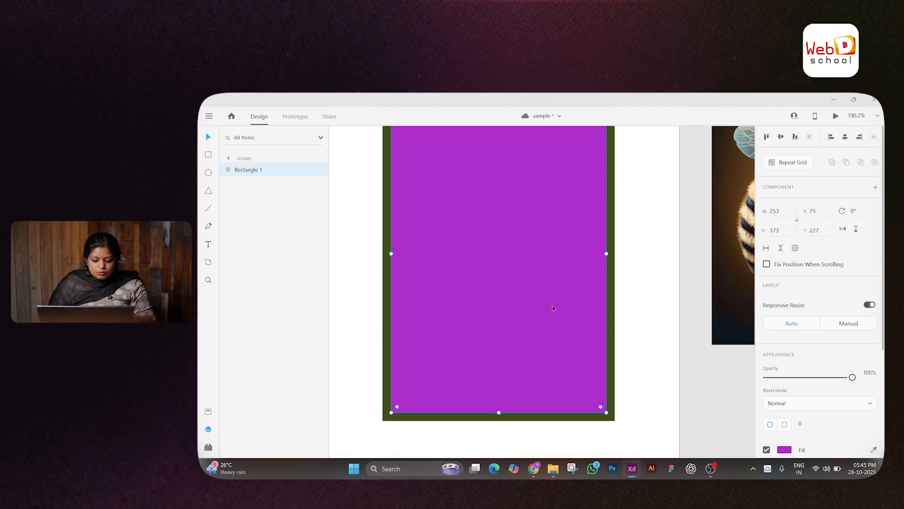
{"action": "scroll", "coordinate": [449, 404], "scroll_direction": "down", "scroll_amount": 5, "text": "ctrl"}
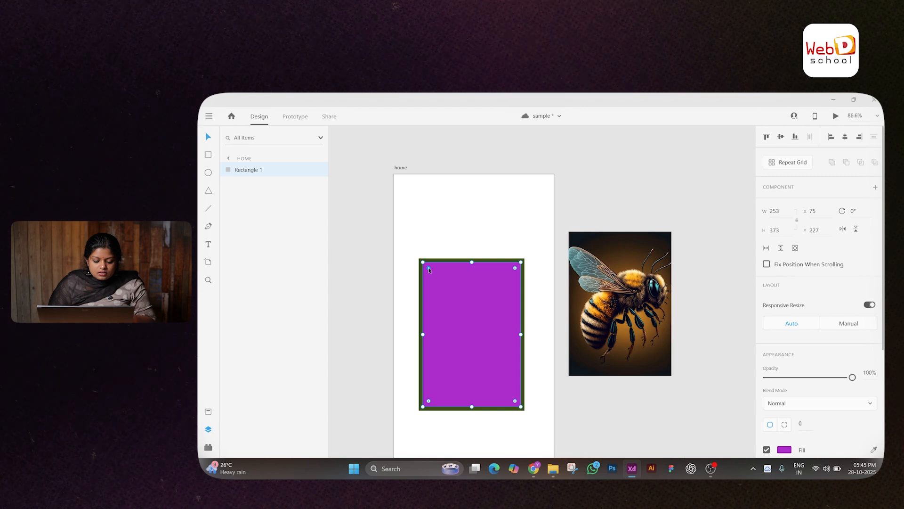
Round all four corners of the purple rectangle to a radius of 20
{"action": "left_click_drag", "start_coordinate": [430, 271], "coordinate": [418, 248]}
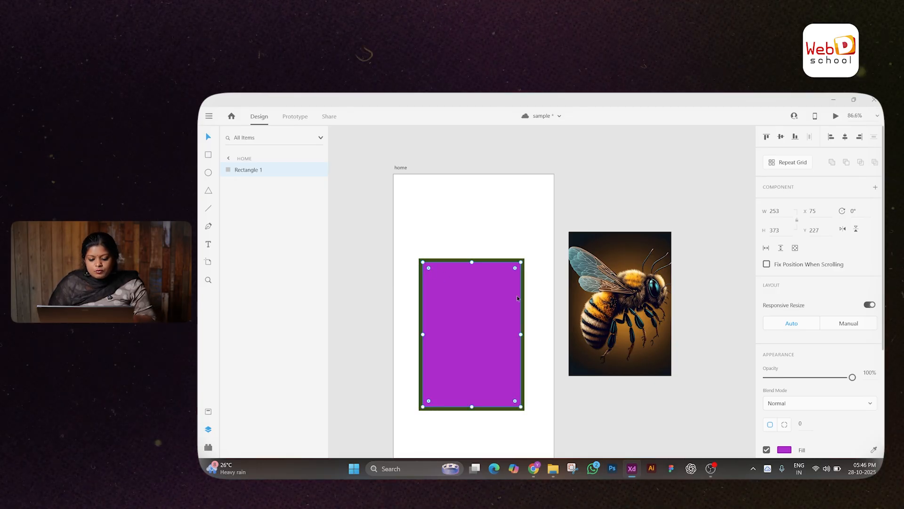
{"action": "scroll", "coordinate": [786, 352], "scroll_direction": "down", "scroll_amount": 2}
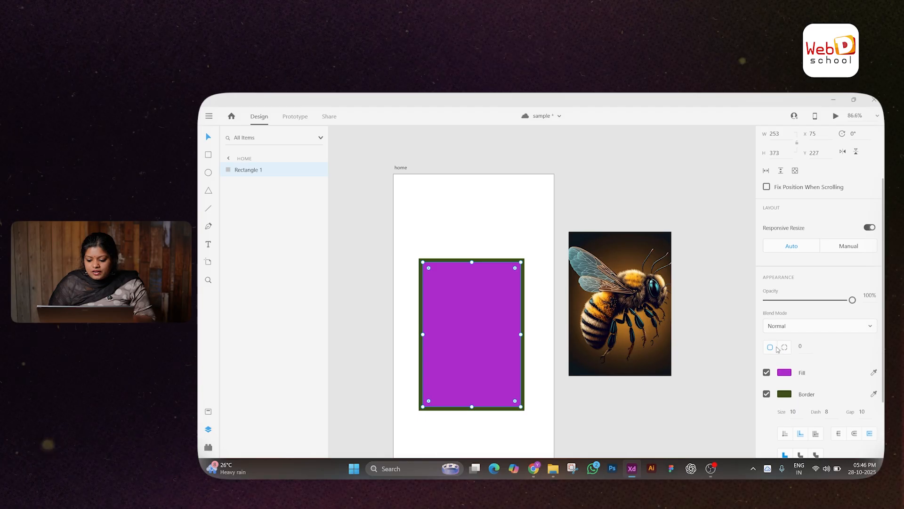
{"action": "left_click", "coordinate": [804, 349]}
{"action": "type", "text": "20"}
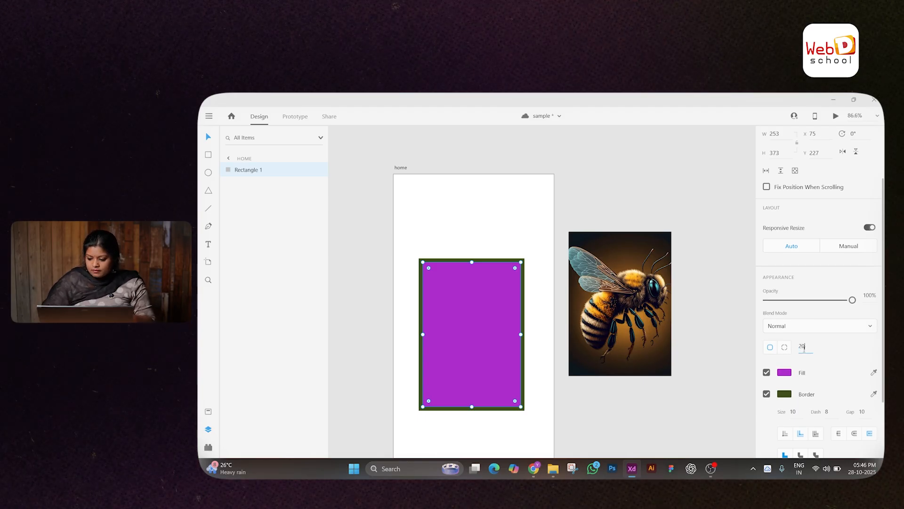
{"action": "key", "text": "Return"}
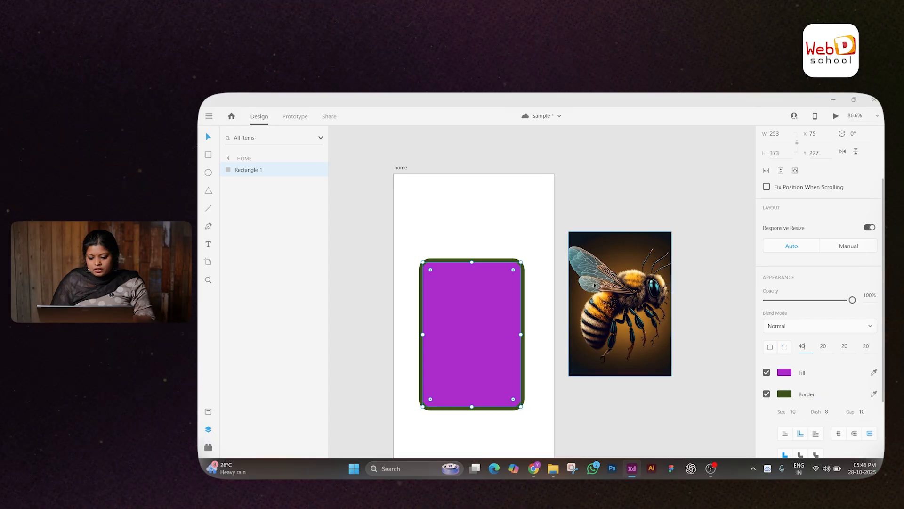
Give only the rectangle's top-left corner its own radius, trying 40 and ending at 80
{"action": "left_click", "coordinate": [556, 379]}
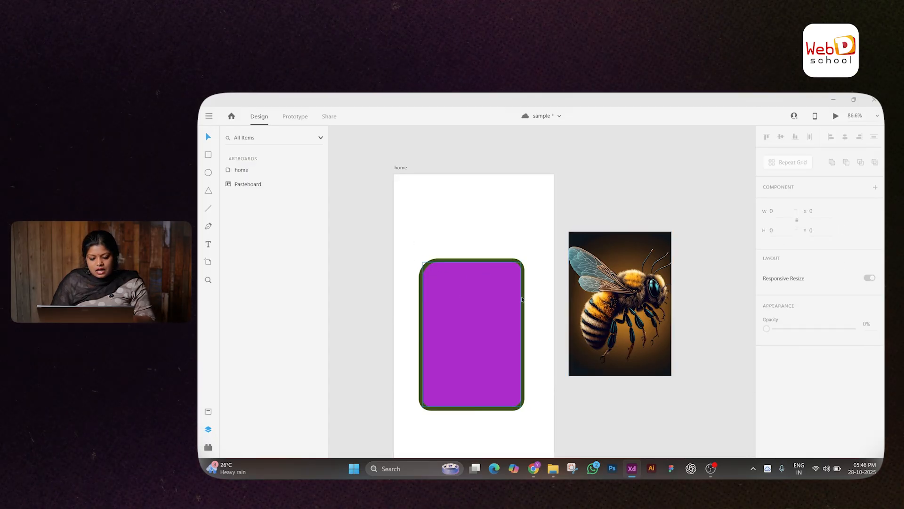
{"action": "left_click", "coordinate": [460, 289]}
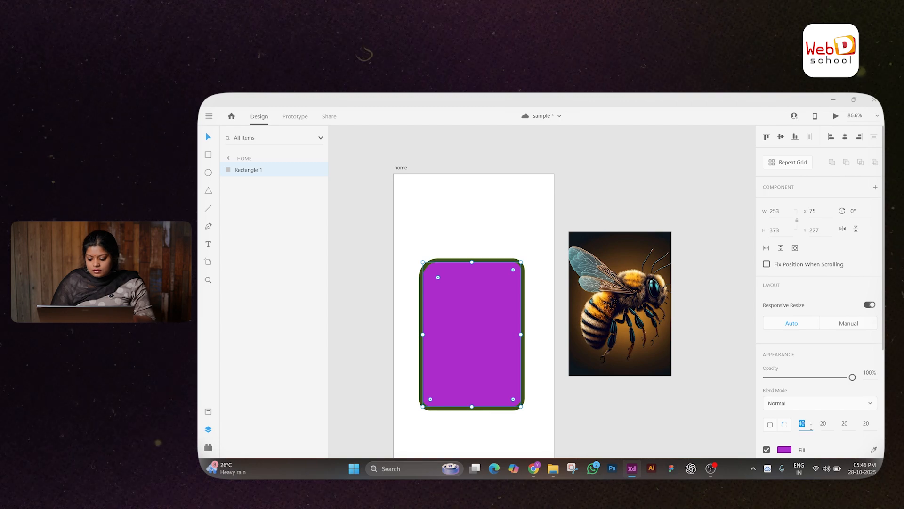
{"action": "type", "text": "80"}
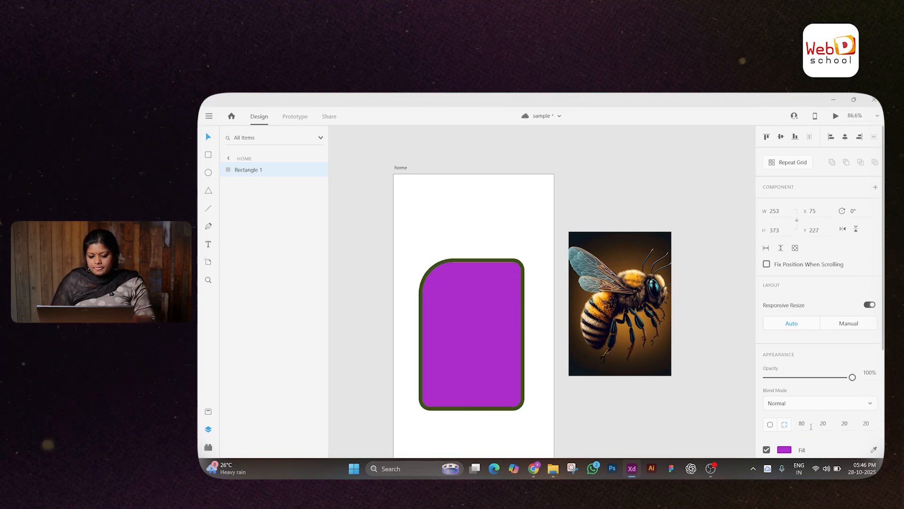
{"action": "left_click", "coordinate": [431, 369]}
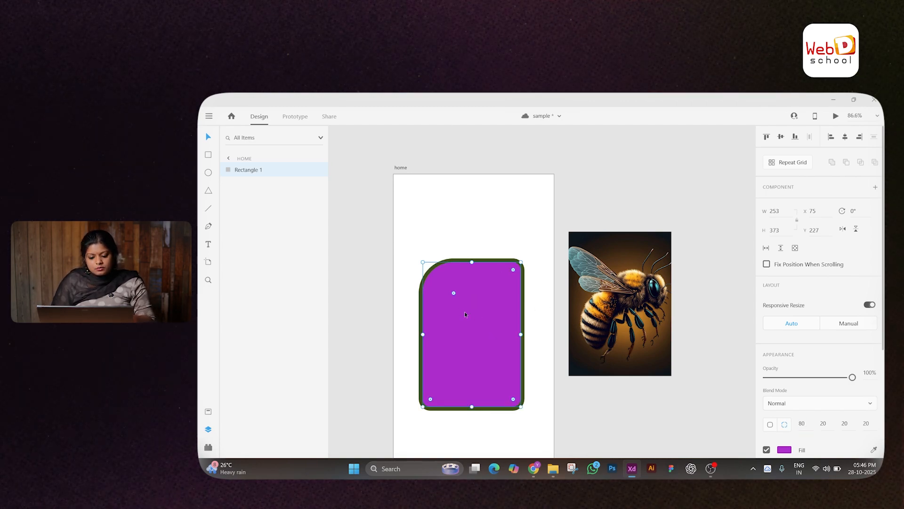
Even out the rectangle's corners to 18 with the corner handle and set one uniform radius of 20
{"action": "left_click_drag", "start_coordinate": [454, 293], "coordinate": [430, 269]}
{"action": "scroll", "coordinate": [770, 285], "scroll_direction": "down", "scroll_amount": 3}
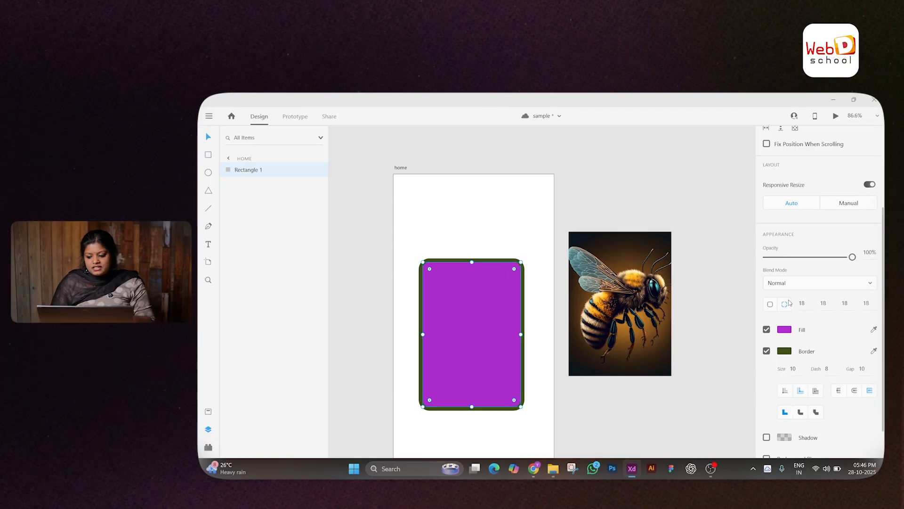
{"action": "left_click", "coordinate": [805, 303]}
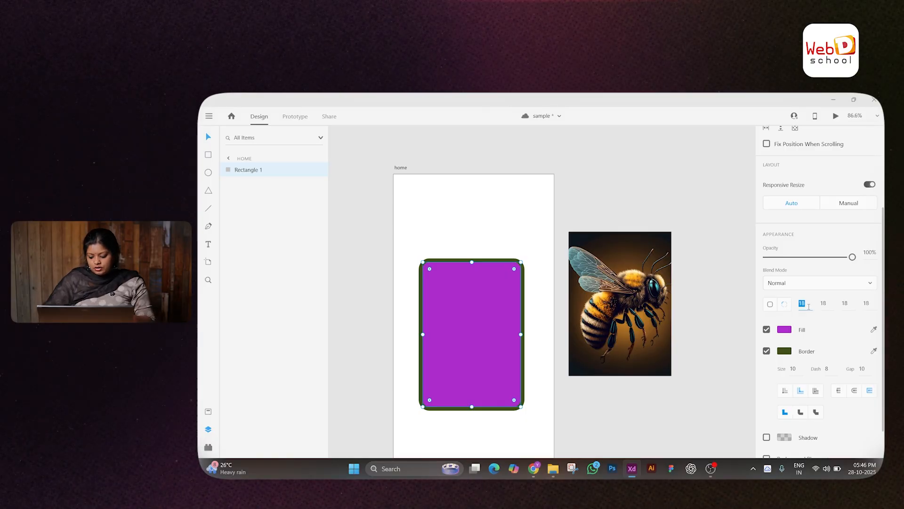
{"action": "type", "text": "2"}
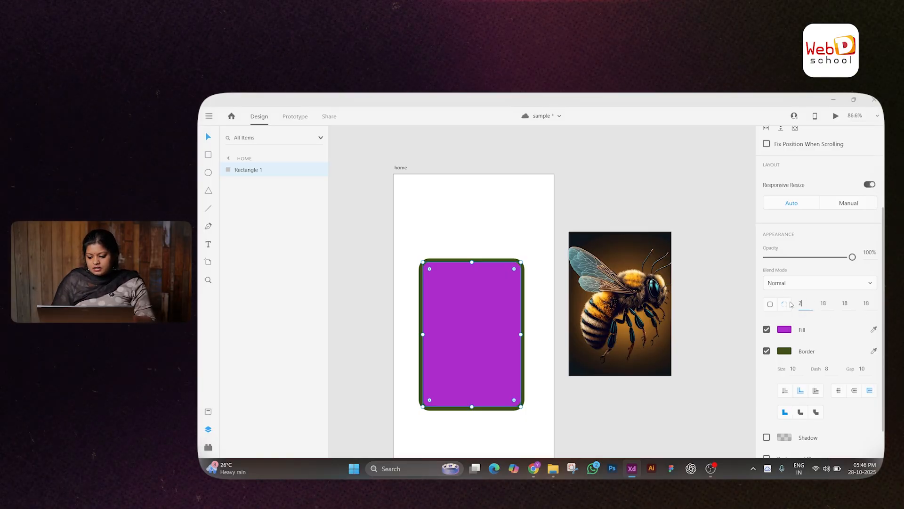
{"action": "left_click", "coordinate": [805, 303]}
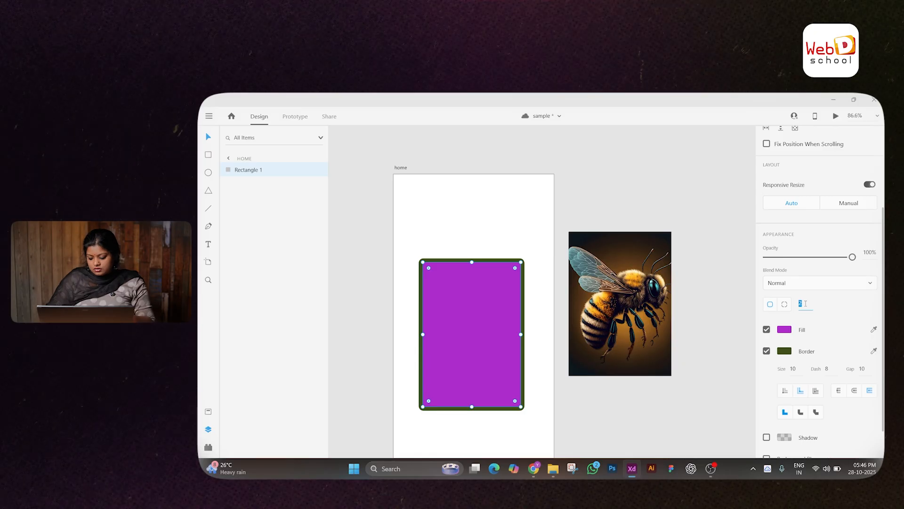
{"action": "type", "text": "20"}
{"action": "key", "text": "Return"}
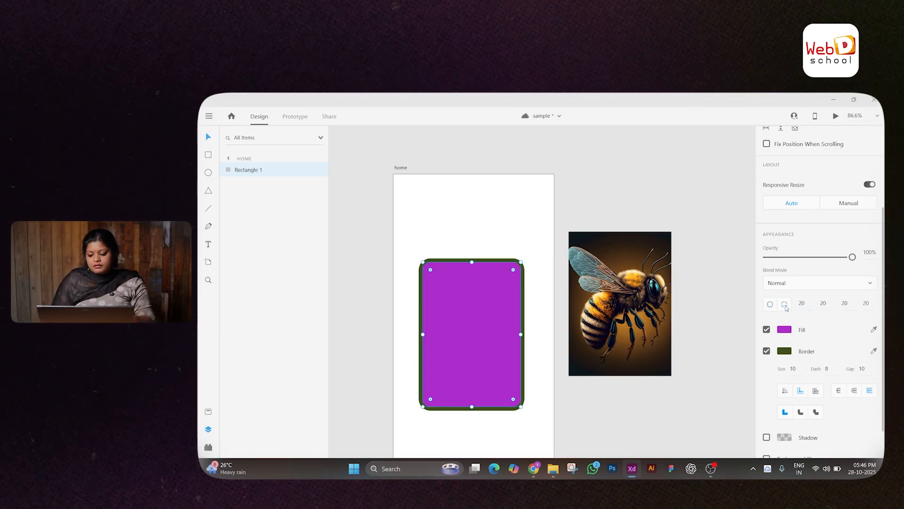
Set just the rectangle's top-left corner radius to 80, keeping the other three at 20
{"action": "left_click", "coordinate": [801, 303]}
{"action": "type", "text": "8"}
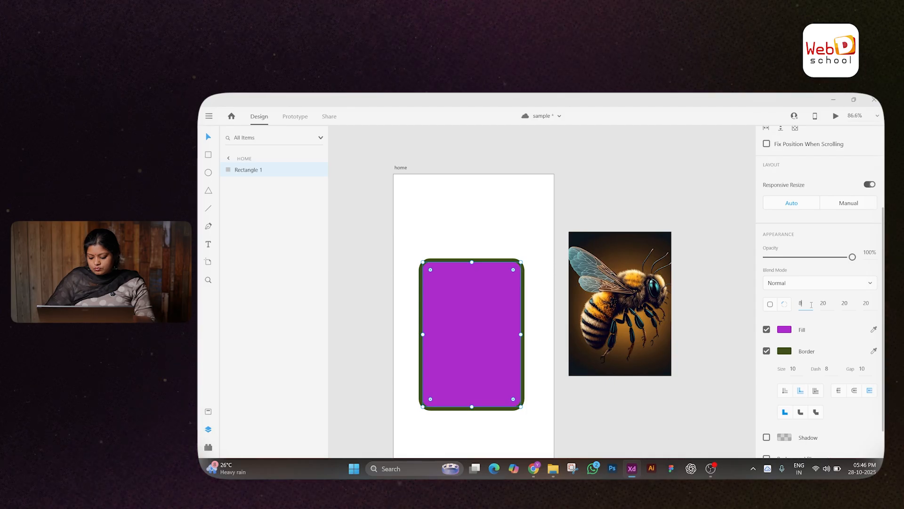
{"action": "type", "text": "0"}
{"action": "key", "text": "Return"}
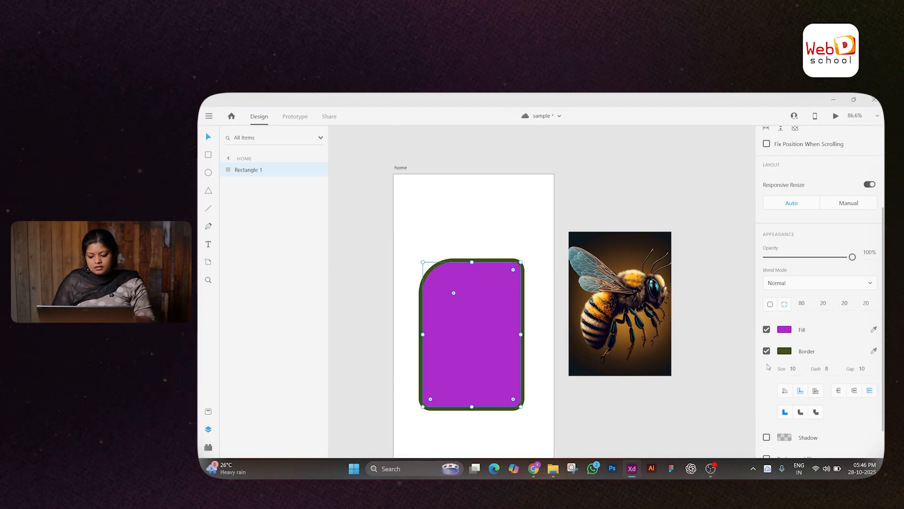
Square off all four corners of the rectangle with the corner handle, bringing each radius to 0
{"action": "scroll", "coordinate": [772, 377], "scroll_direction": "down", "scroll_amount": 3}
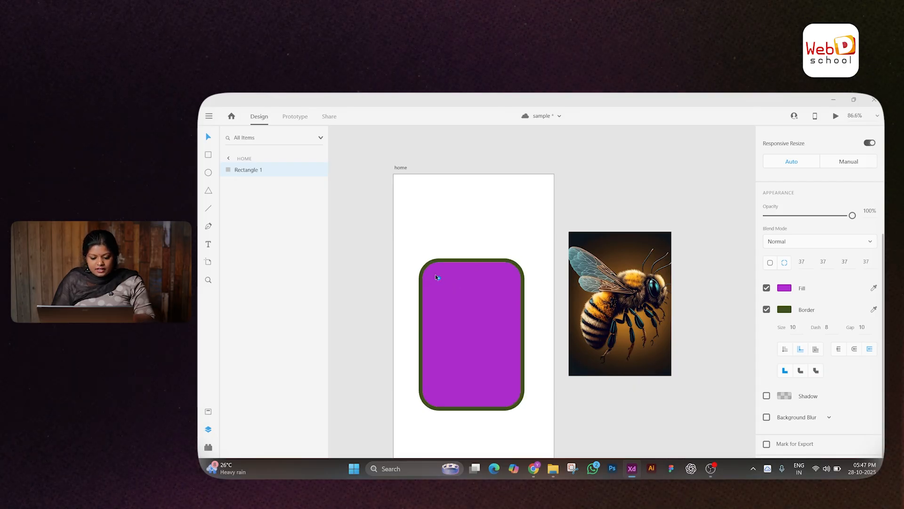
{"action": "left_click_drag", "start_coordinate": [436, 277], "coordinate": [408, 240]}
{"action": "scroll", "coordinate": [496, 340], "scroll_direction": "down", "scroll_amount": 3}
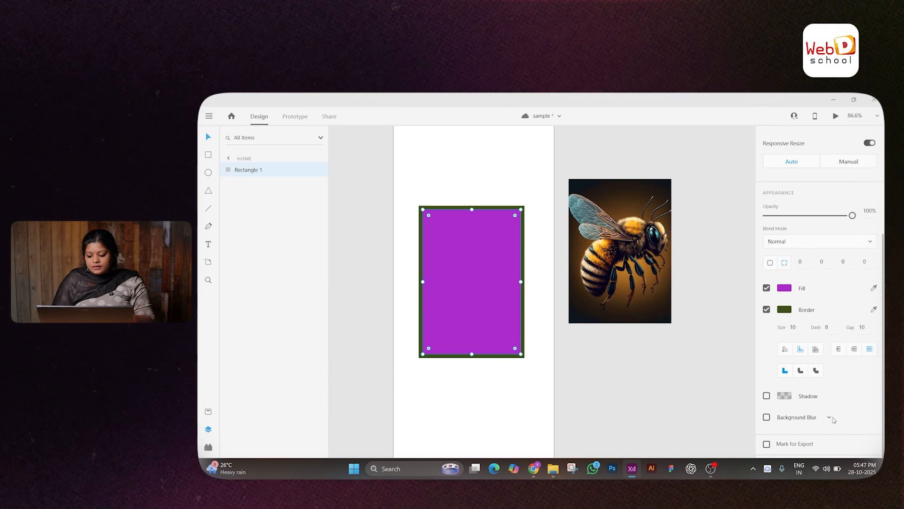
Enable the shadow on the purple rectangle with an X offset of 10 and a Y offset of 10
{"action": "left_click", "coordinate": [805, 395]}
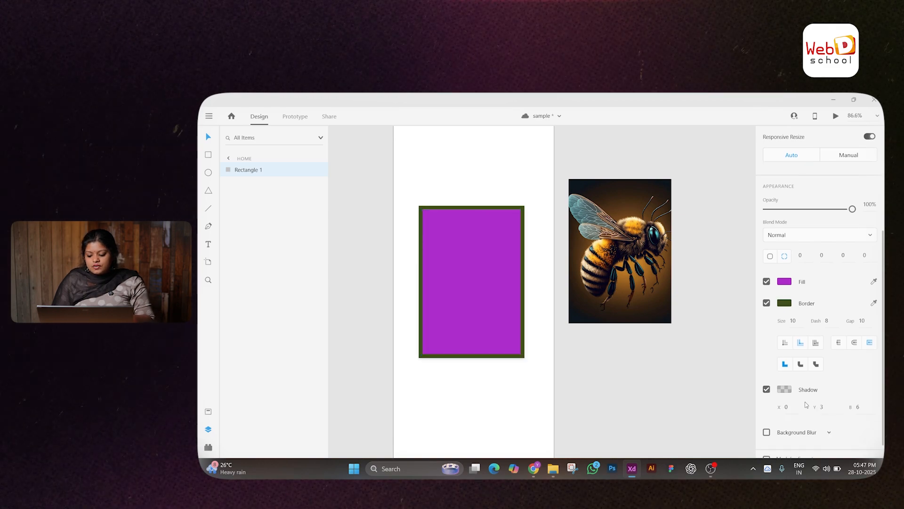
{"action": "scroll", "coordinate": [807, 404], "scroll_direction": "down", "scroll_amount": 1}
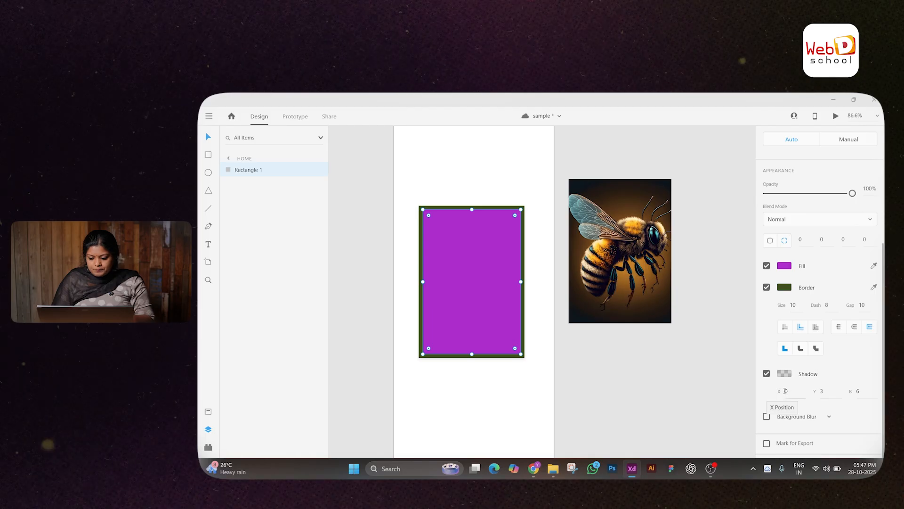
{"action": "type", "text": "10"}
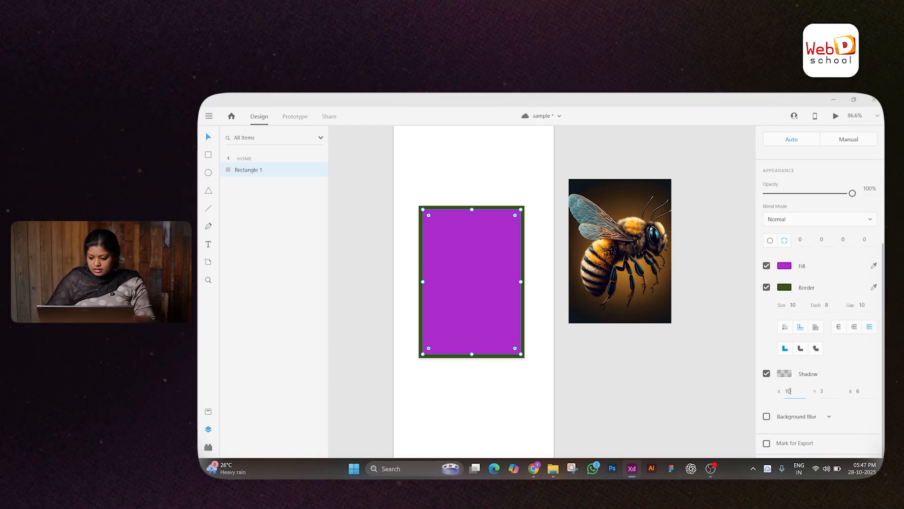
{"action": "left_click", "coordinate": [829, 391]}
{"action": "type", "text": "10"}
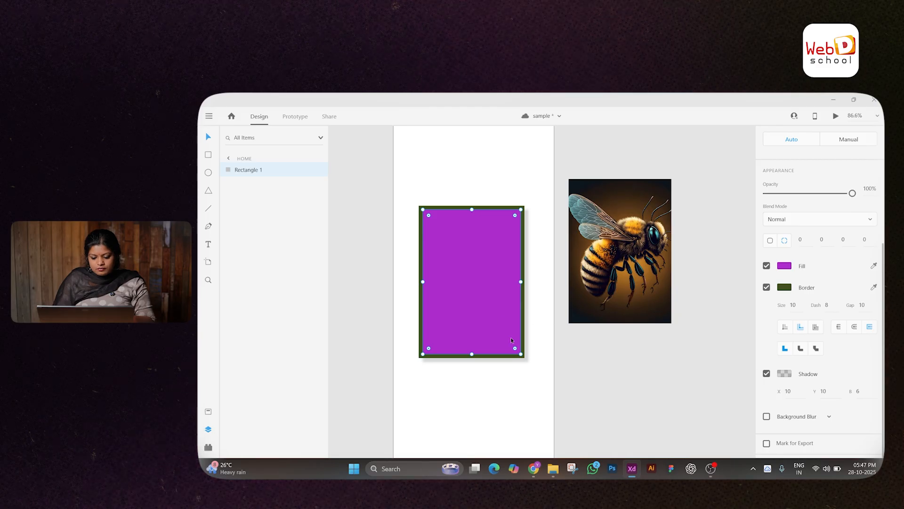
Zoom in on the rectangle's shadow and change its colour to grey #8C8C8C at 26% opacity
{"action": "scroll", "coordinate": [510, 337], "scroll_direction": "up", "scroll_amount": 8}
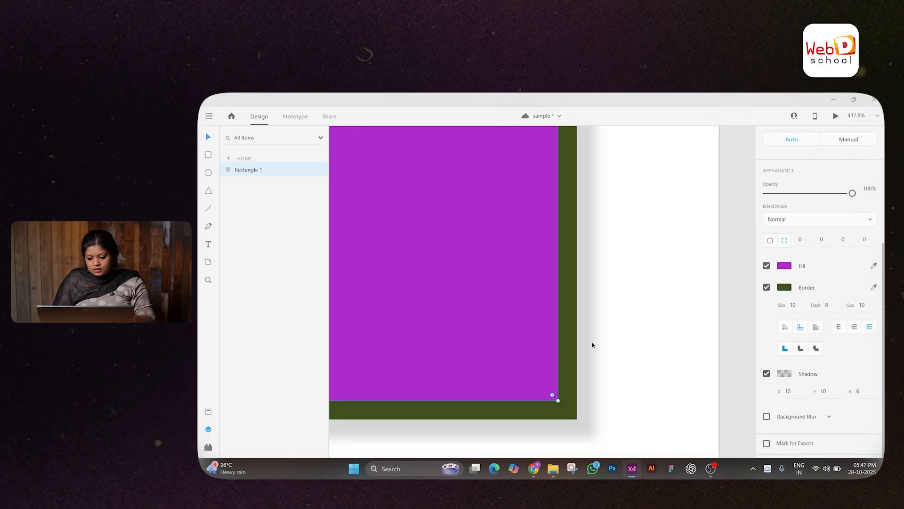
{"action": "scroll", "coordinate": [587, 357], "scroll_direction": "down", "scroll_amount": 1}
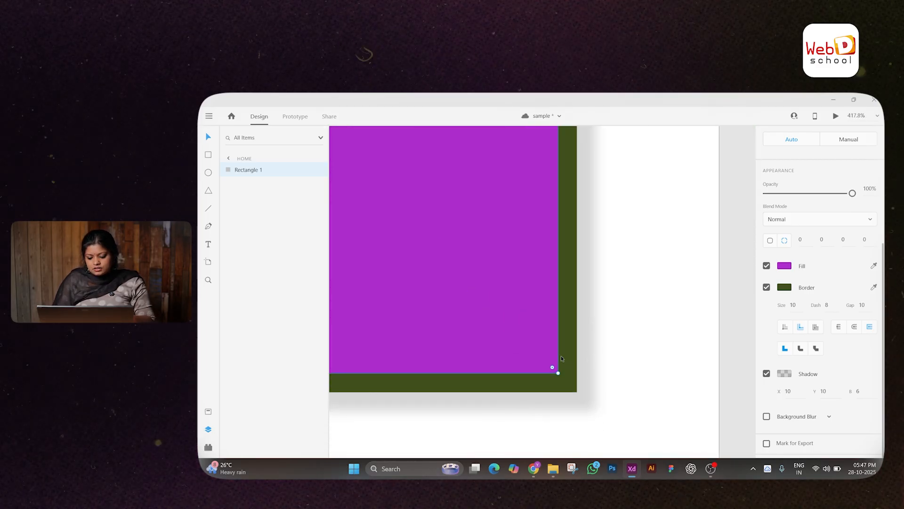
{"action": "scroll", "coordinate": [561, 324], "scroll_direction": "down", "scroll_amount": 5}
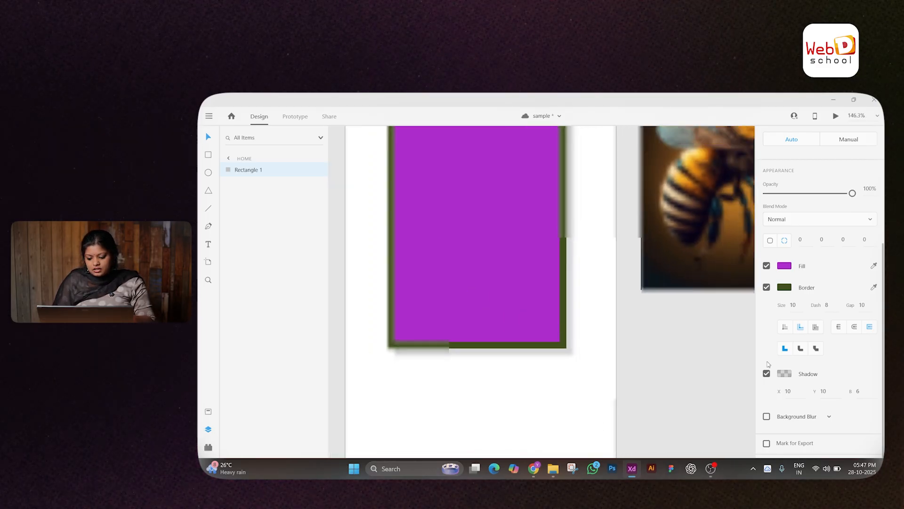
{"action": "left_click", "coordinate": [789, 377]}
{"action": "mouse_move", "coordinate": [754, 378]}
{"action": "left_mouse_down"}
{"action": "mouse_move", "coordinate": [754, 332]}
{"action": "mouse_move", "coordinate": [753, 371]}
{"action": "left_mouse_up"}
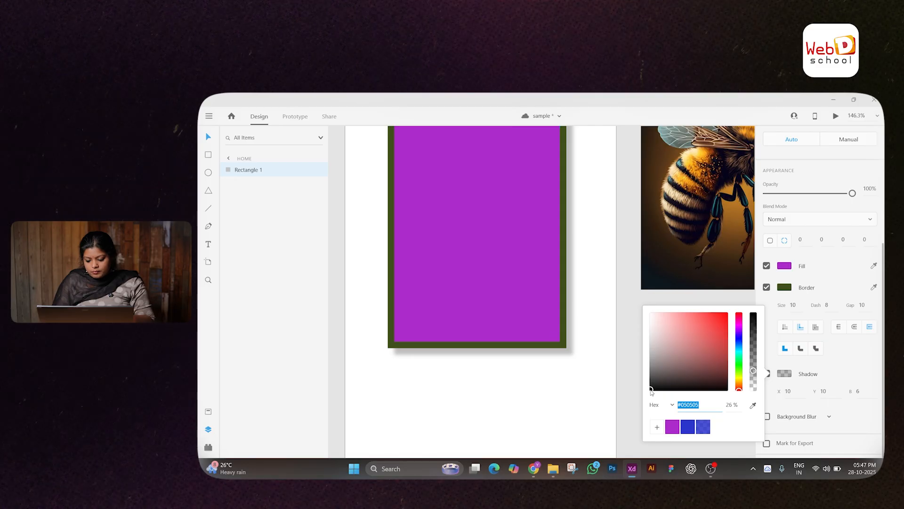
{"action": "mouse_move", "coordinate": [651, 391]}
{"action": "left_mouse_down"}
{"action": "mouse_move", "coordinate": [652, 361]}
{"action": "mouse_move", "coordinate": [640, 351]}
{"action": "left_mouse_up"}
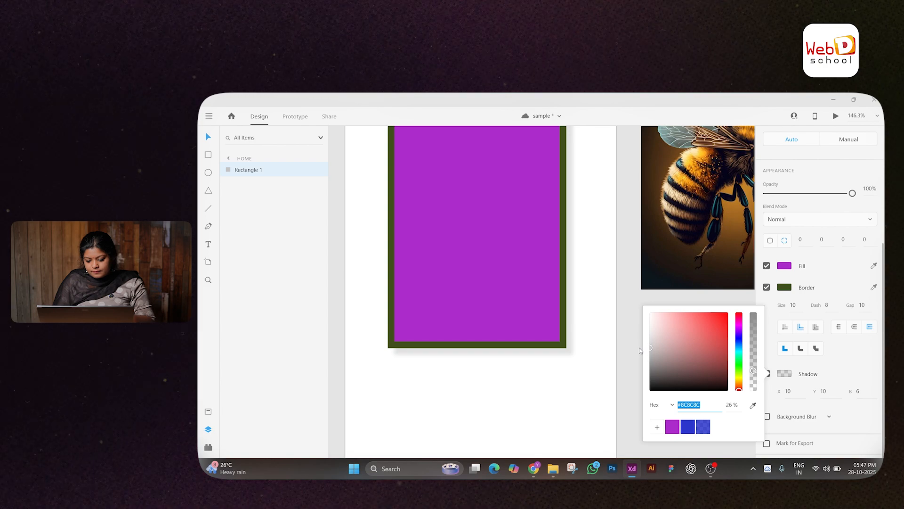
Set the rectangle's shadow blur to 4
{"action": "left_click", "coordinate": [866, 391]}
{"action": "type", "text": "24"}
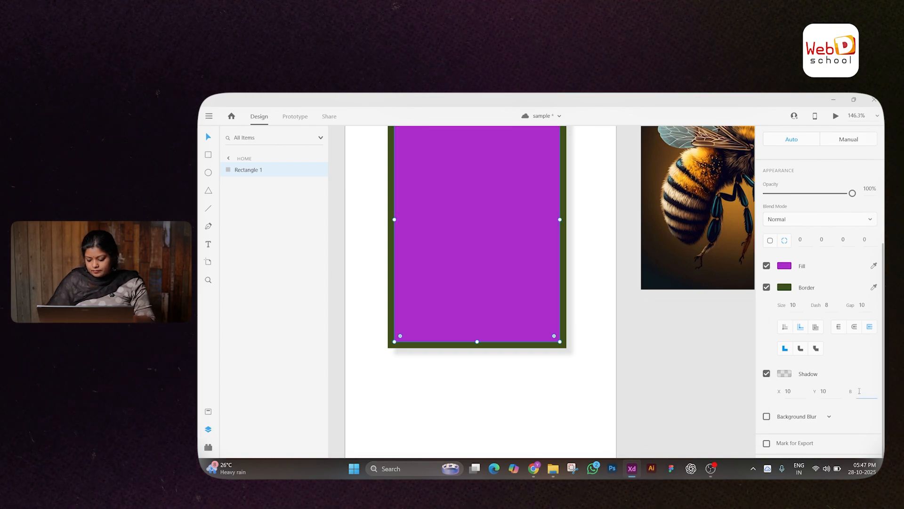
{"action": "key", "text": "BackSpace"}
{"action": "key", "text": "BackSpace"}
{"action": "type", "text": "4"}
{"action": "key", "text": "Return"}
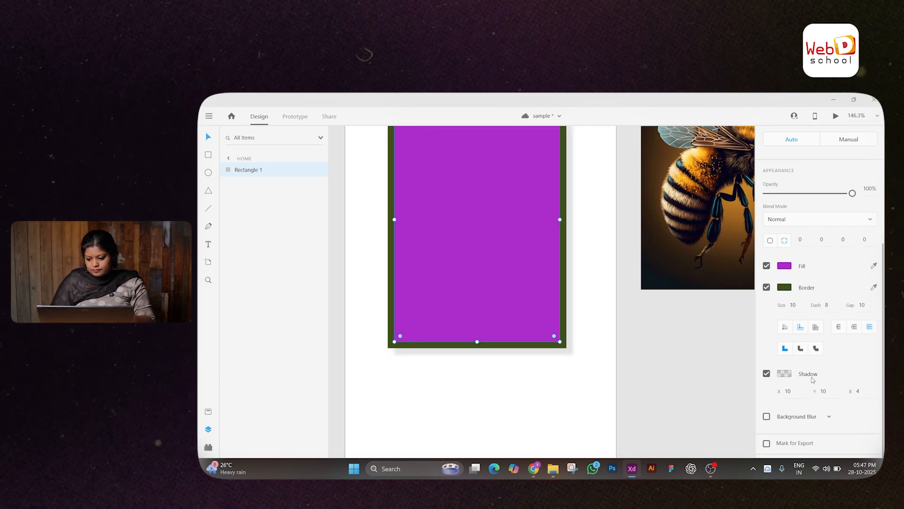
Reposition the purple rectangle's shadow by setting its X offset to -10 and its Y offset to -10
{"action": "scroll", "coordinate": [515, 351], "scroll_direction": "up", "scroll_amount": 1}
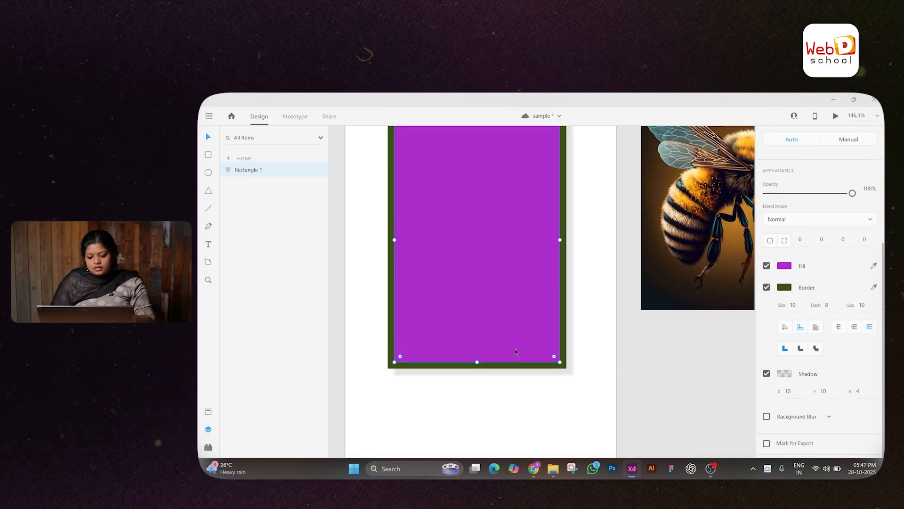
{"action": "scroll", "coordinate": [516, 352], "scroll_direction": "down", "scroll_amount": 5}
{"action": "left_click", "coordinate": [505, 318]}
{"action": "scroll", "coordinate": [505, 319], "scroll_direction": "up", "scroll_amount": 3}
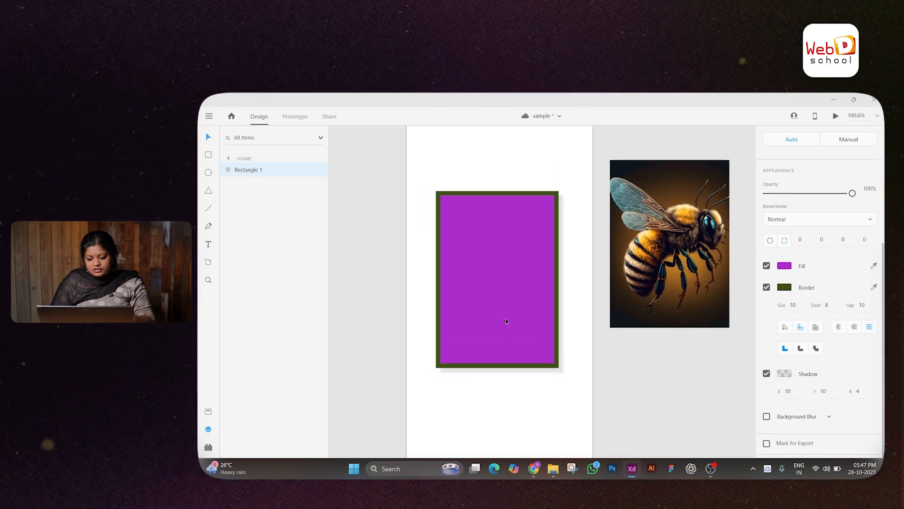
{"action": "left_click", "coordinate": [785, 391]}
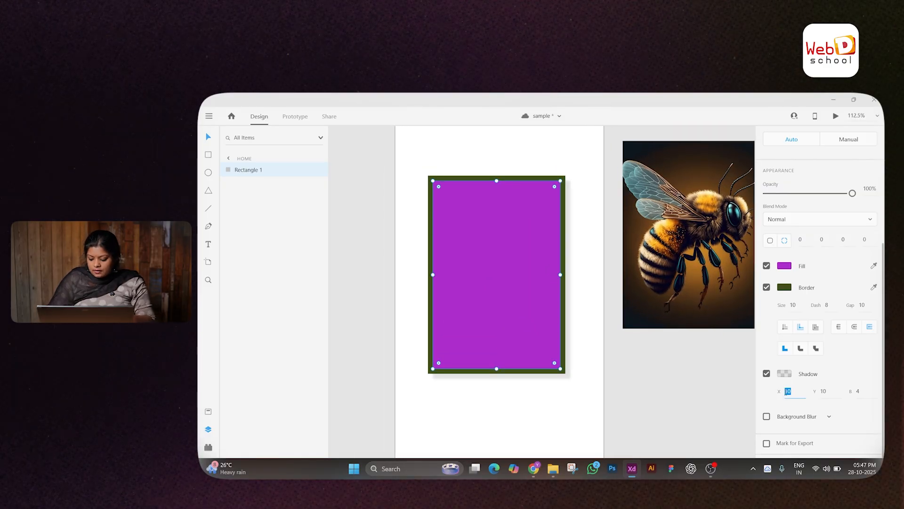
{"action": "type", "text": "-10"}
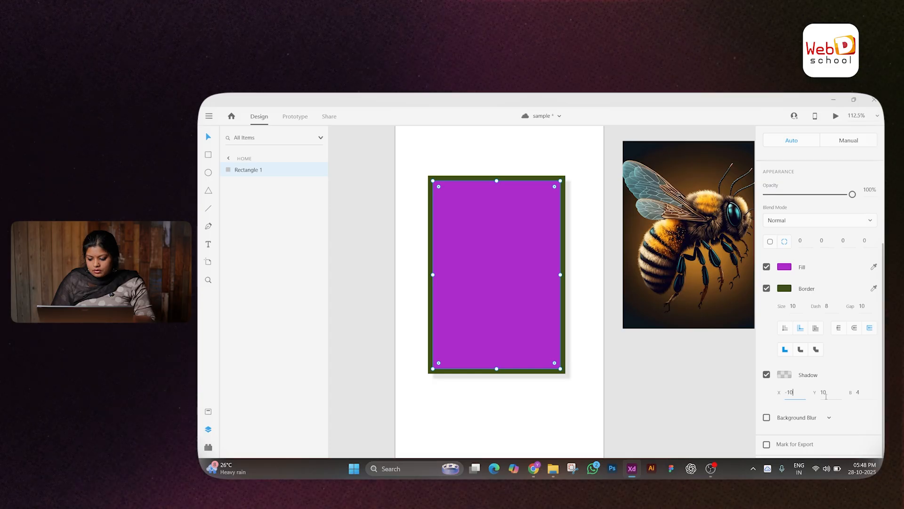
{"action": "left_click", "coordinate": [825, 392]}
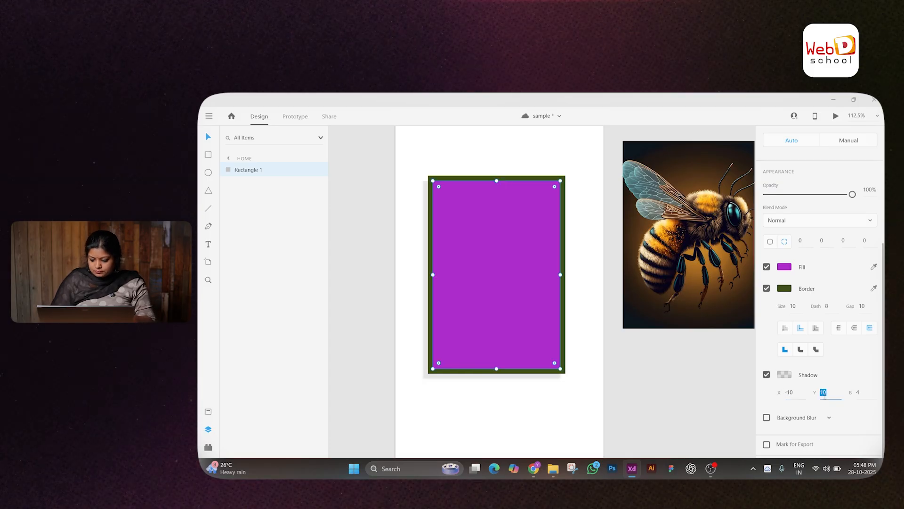
{"action": "type", "text": "-1"}
{"action": "key", "text": "Return"}
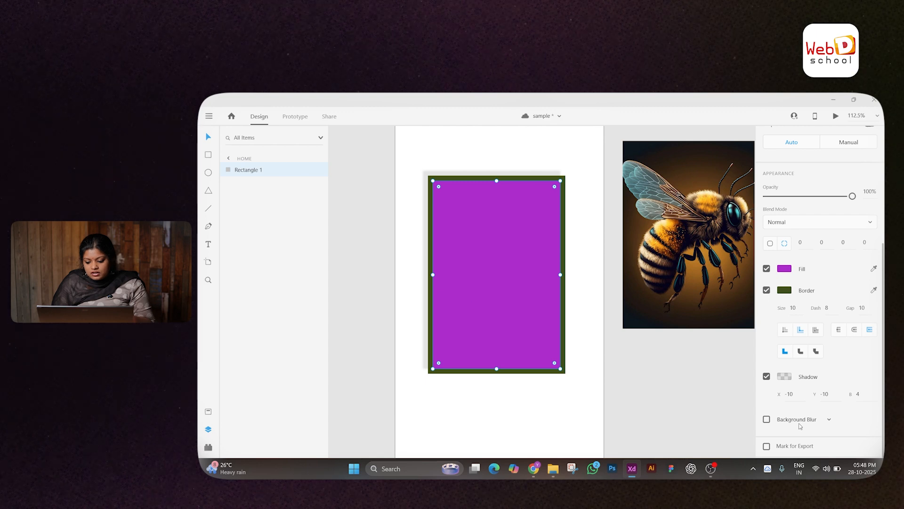
Enable Background Blur on the rectangle with an amount of 20, a brightness of 6 and an opacity of 15%
{"action": "left_click", "coordinate": [829, 419]}
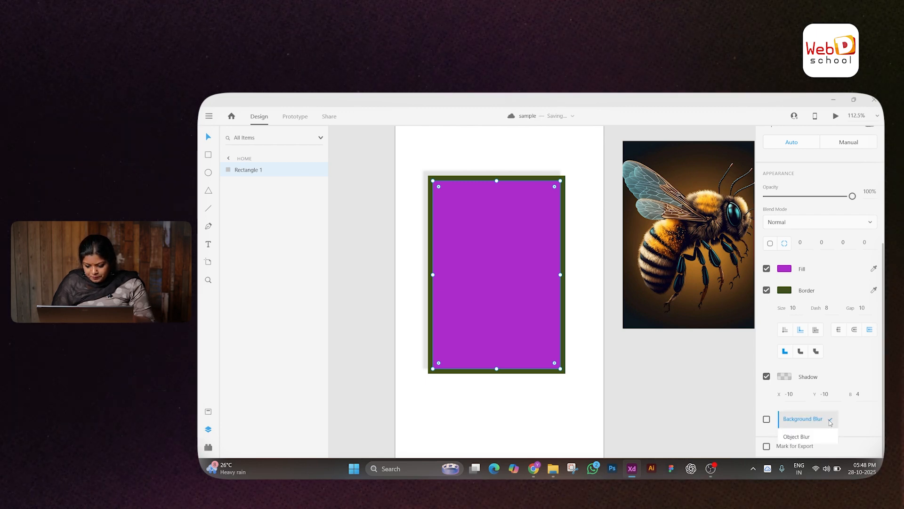
{"action": "left_click", "coordinate": [803, 420]}
{"action": "left_click", "coordinate": [817, 420]}
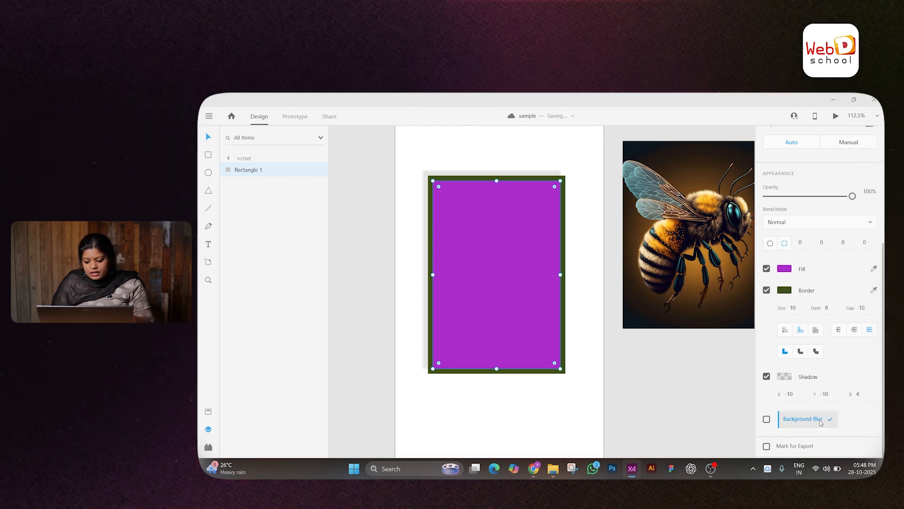
{"action": "left_click", "coordinate": [818, 422]}
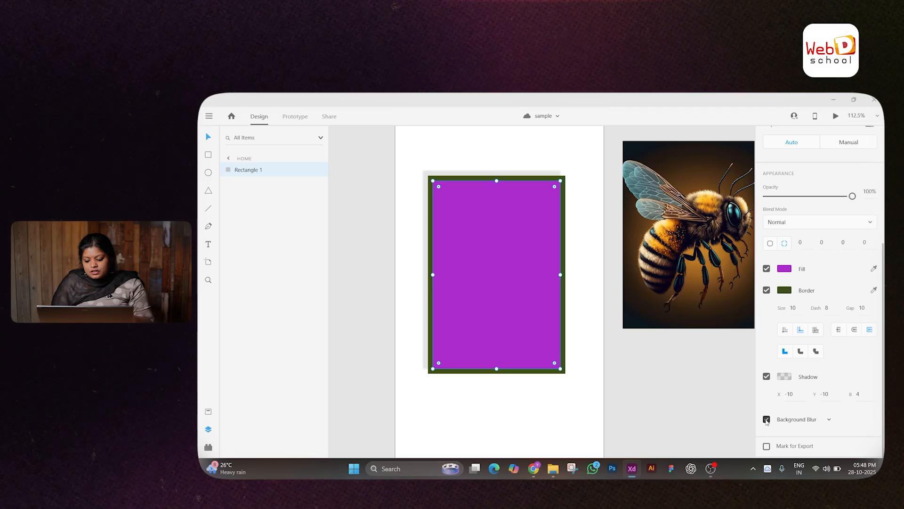
{"action": "left_click", "coordinate": [766, 420]}
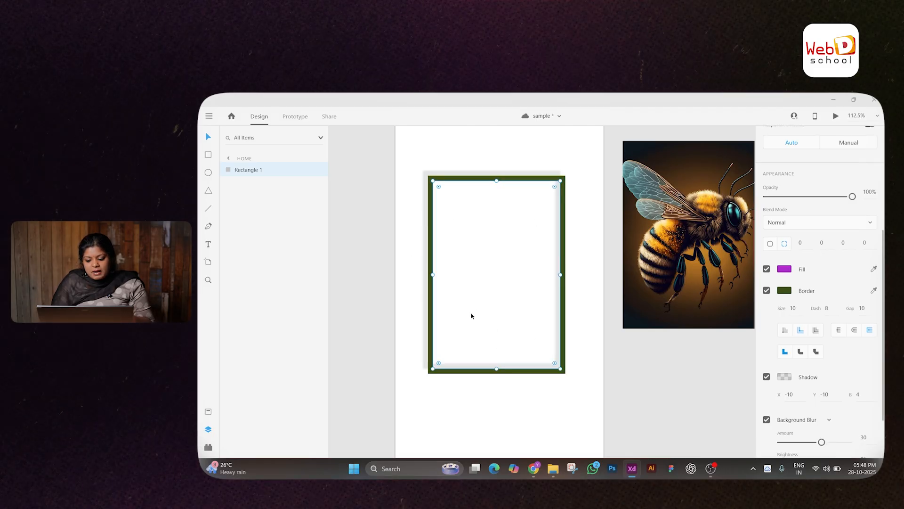
{"action": "scroll", "coordinate": [724, 360], "scroll_direction": "down", "scroll_amount": 1}
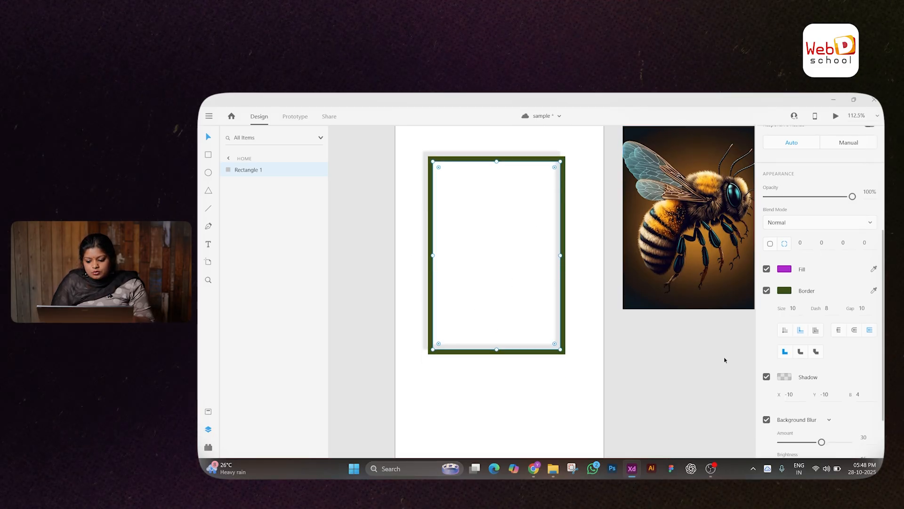
{"action": "scroll", "coordinate": [842, 416], "scroll_direction": "down", "scroll_amount": 2}
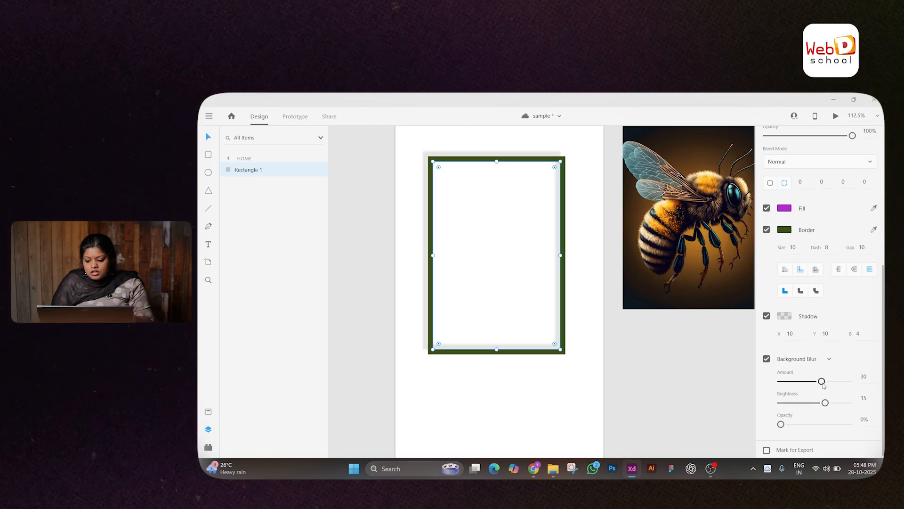
{"action": "left_click_drag", "start_coordinate": [823, 385], "coordinate": [791, 425]}
Switch the rectangle's blur type to Object Blur with an amount of 50
{"action": "left_click", "coordinate": [829, 358]}
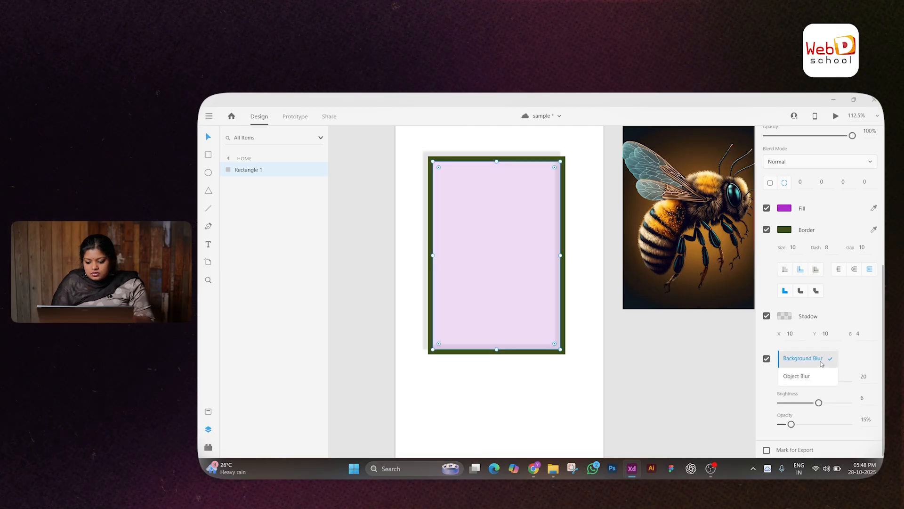
{"action": "left_click", "coordinate": [800, 375]}
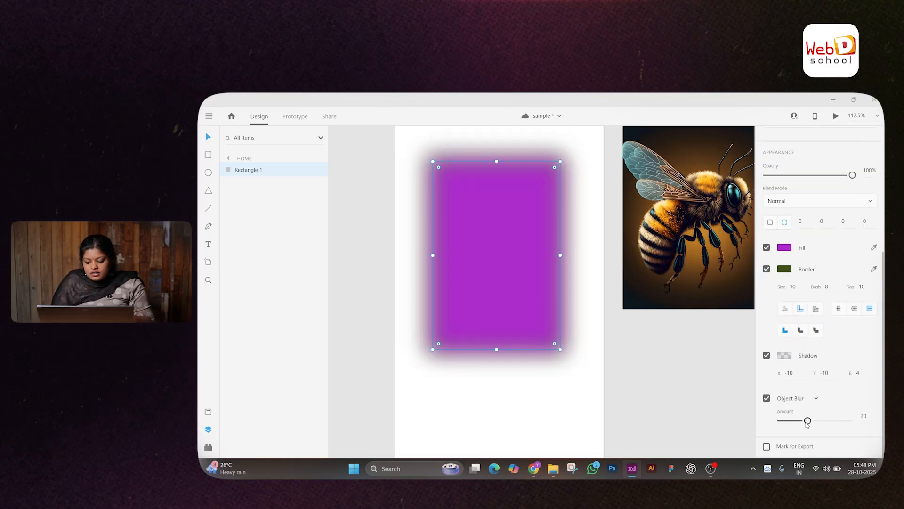
{"action": "left_click_drag", "start_coordinate": [808, 423], "coordinate": [873, 421]}
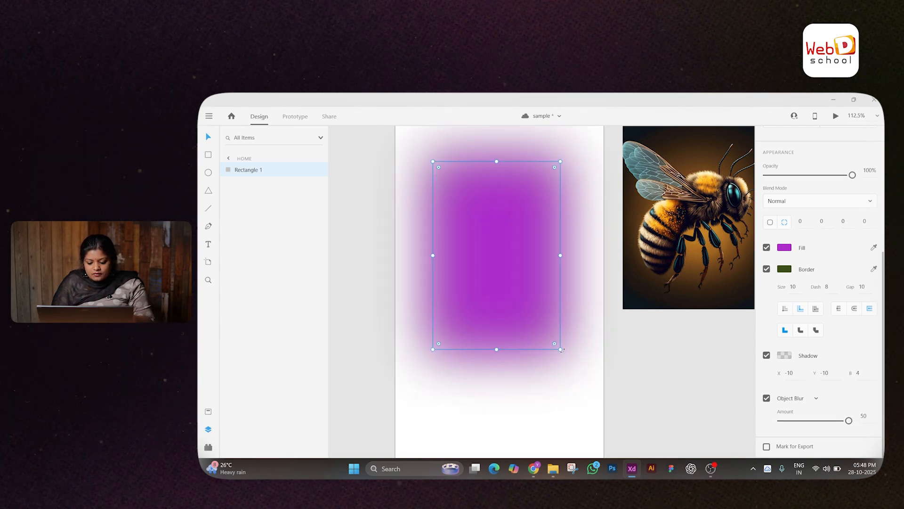
Shrink the blurred rectangle and place it and two copies as soft glows along the artboard's edges
{"action": "left_click_drag", "start_coordinate": [560, 349], "coordinate": [609, 377]}
{"action": "scroll", "coordinate": [608, 357], "scroll_direction": "down", "scroll_amount": 5}
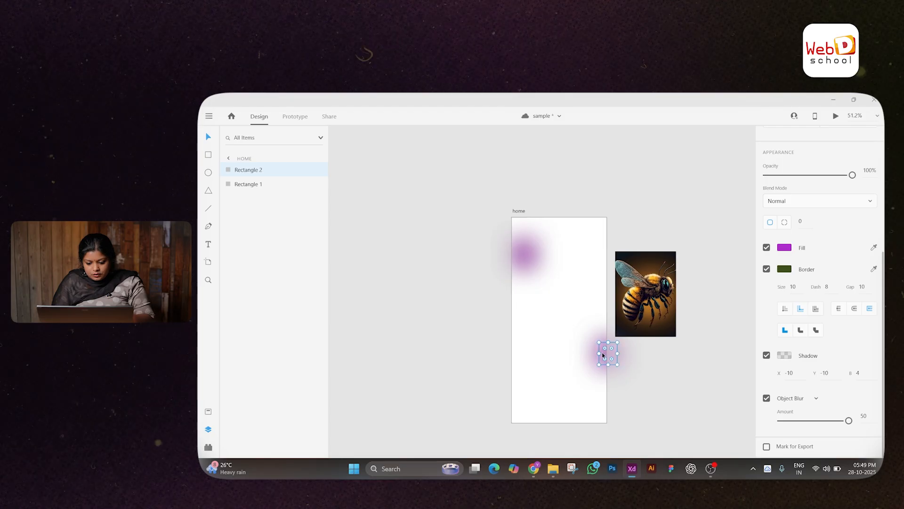
{"action": "left_click_drag", "start_coordinate": [596, 358], "coordinate": [512, 418]}
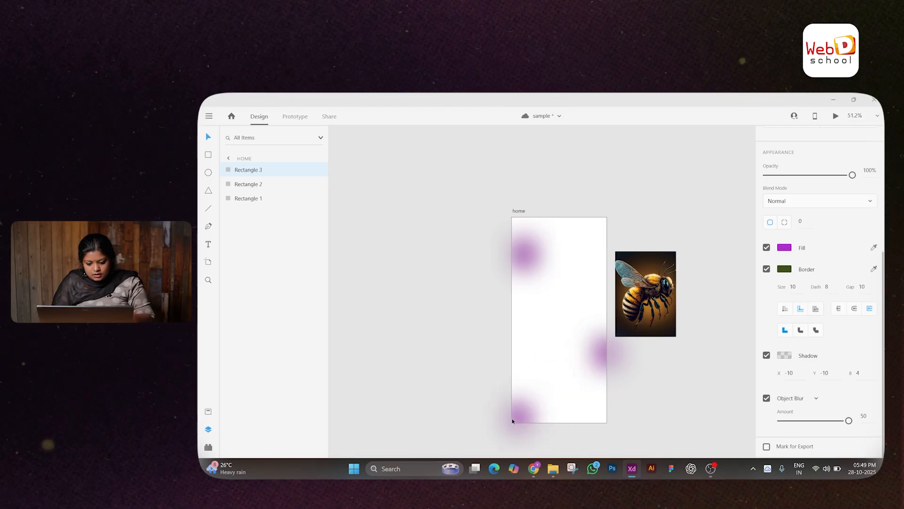
{"action": "left_click", "coordinate": [551, 312]}
{"action": "scroll", "coordinate": [551, 313], "scroll_direction": "down", "scroll_amount": 1}
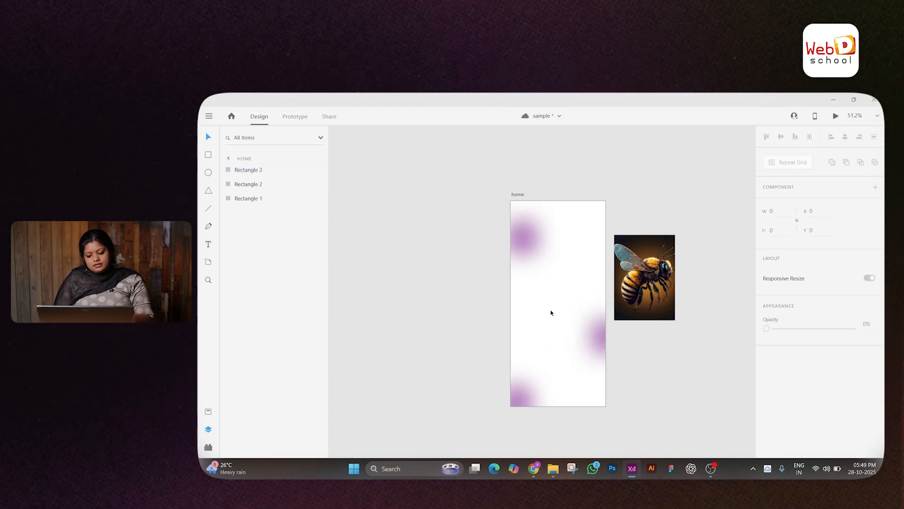
Undo the glow copies, the rectangle's resizing and the Object Blur
{"action": "scroll", "coordinate": [551, 313], "scroll_direction": "right", "scroll_amount": 2}
{"action": "key", "text": "ctrl+z"}
{"action": "key", "text": "ctrl+z"}
{"action": "key", "text": "ctrl+z"}
{"action": "key", "text": "ctrl+z"}
{"action": "key", "text": "ctrl+z"}
{"action": "key", "text": "ctrl+z"}
{"action": "key", "text": "ctrl+z"}
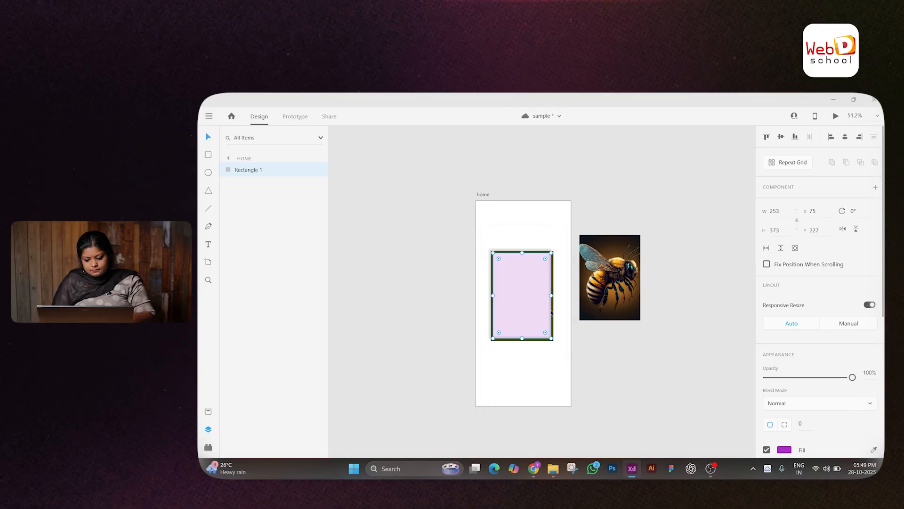
Turn off the rectangle's background blur, shadow and border so only its purple fill remains
{"action": "scroll", "coordinate": [842, 372], "scroll_direction": "down", "scroll_amount": 5}
{"action": "left_click", "coordinate": [766, 348]}
{"action": "left_click", "coordinate": [767, 374]}
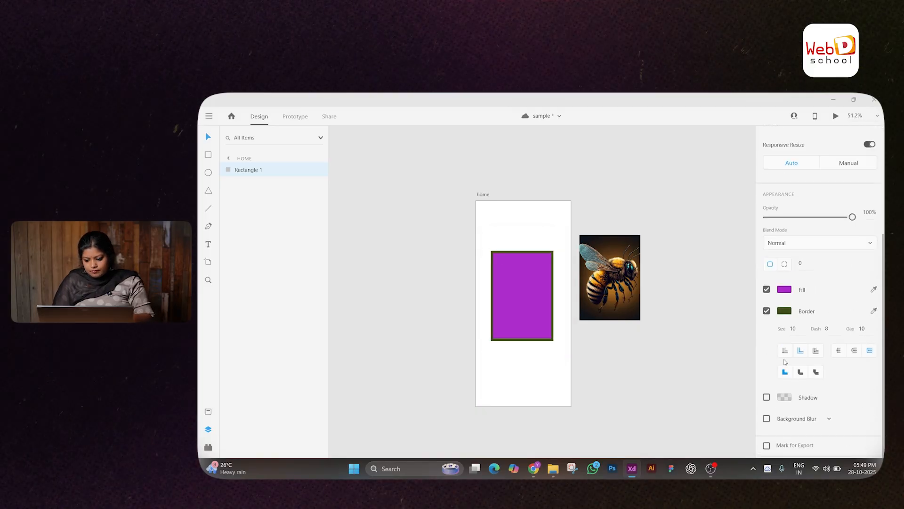
{"action": "scroll", "coordinate": [785, 362], "scroll_direction": "up", "scroll_amount": 2}
{"action": "left_click", "coordinate": [766, 398]}
{"action": "scroll", "coordinate": [801, 396], "scroll_direction": "down", "scroll_amount": 1}
{"action": "scroll", "coordinate": [801, 395], "scroll_direction": "up", "scroll_amount": 3}
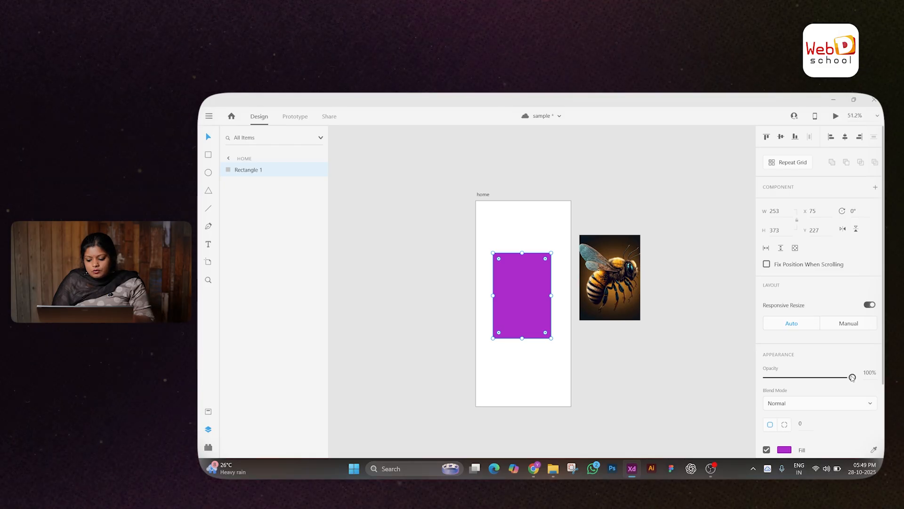
Try out the rectangle's overall opacity and its fill colour's opacity, then restore both to 100%
{"action": "left_click_drag", "start_coordinate": [853, 378], "coordinate": [853, 349]}
{"action": "left_click", "coordinate": [627, 295]}
{"action": "left_click", "coordinate": [533, 290]}
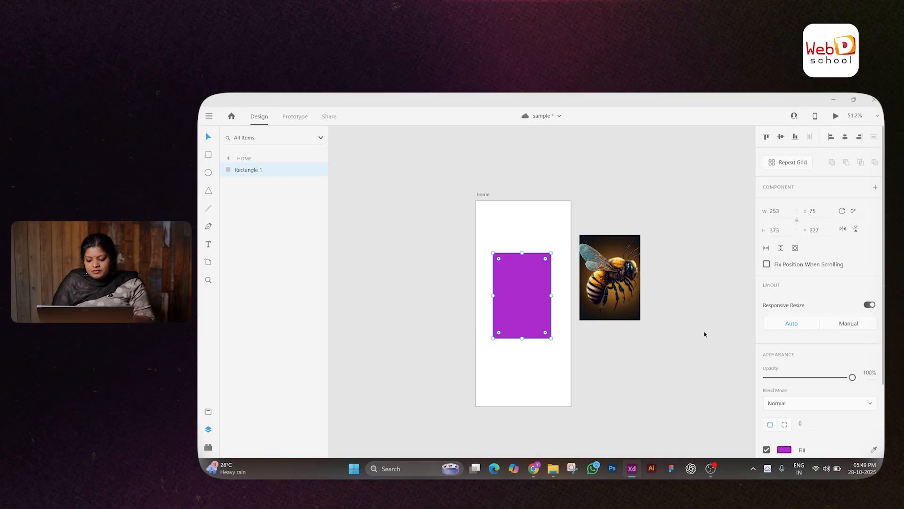
{"action": "scroll", "coordinate": [780, 388], "scroll_direction": "down", "scroll_amount": 3}
{"action": "left_click", "coordinate": [779, 354]}
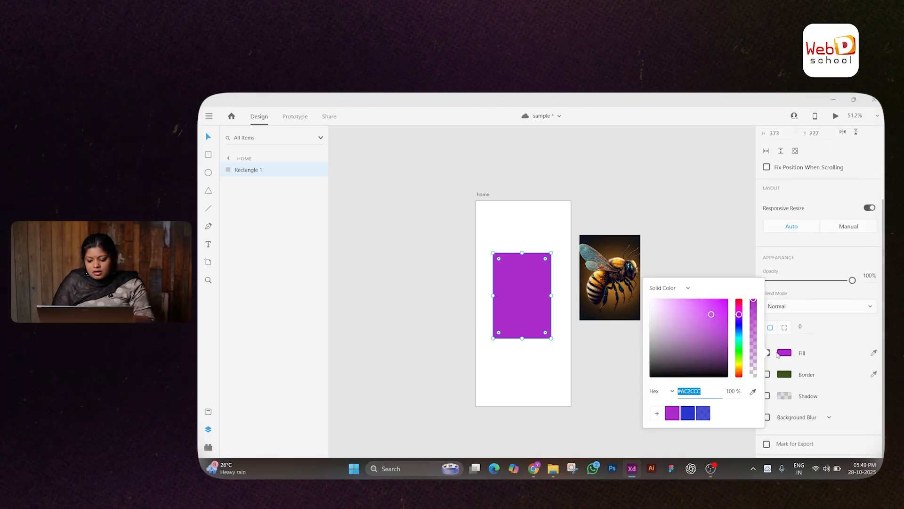
{"action": "left_click_drag", "start_coordinate": [753, 300], "coordinate": [794, 280]}
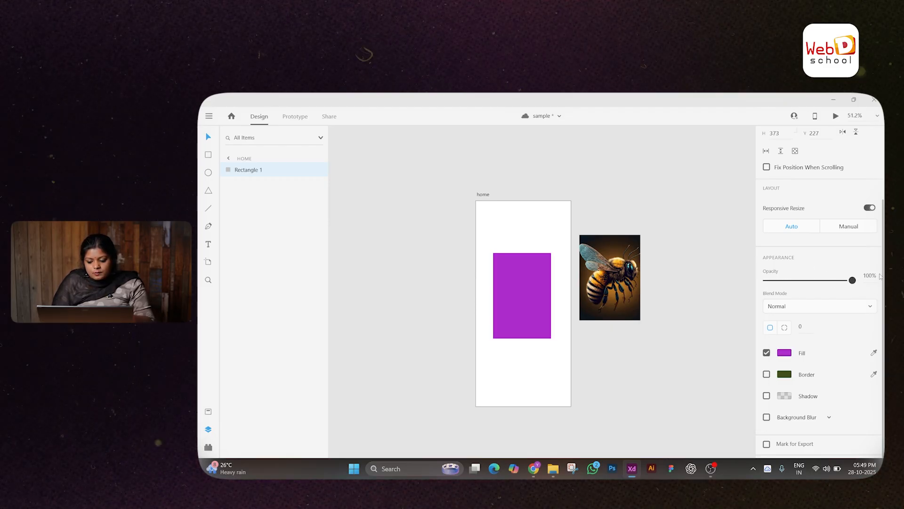
{"action": "mouse_move", "coordinate": [880, 277]}
{"action": "left_mouse_down"}
{"action": "mouse_move", "coordinate": [821, 268]}
{"action": "mouse_move", "coordinate": [884, 278]}
{"action": "left_mouse_up"}
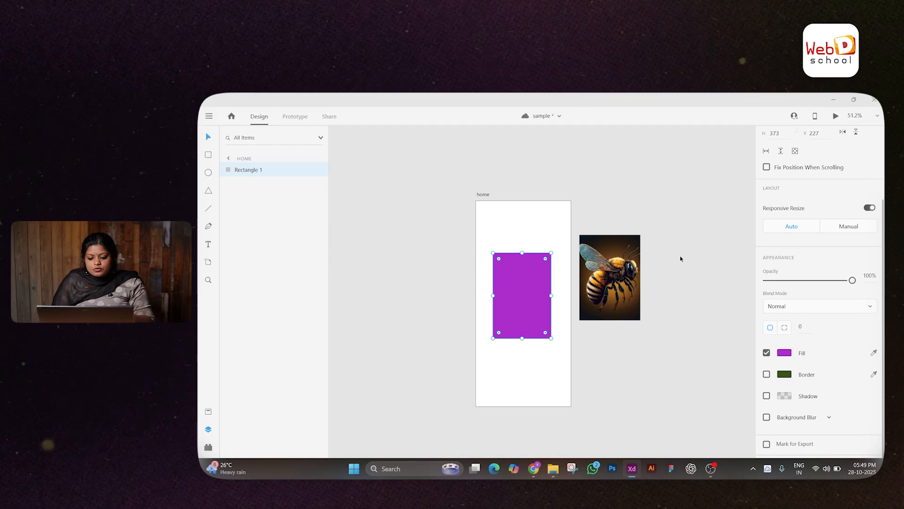
Examine the width, height and X/Y position values of the purple rectangle and the bee image
{"action": "scroll", "coordinate": [680, 259], "scroll_direction": "up", "scroll_amount": 1}
{"action": "scroll", "coordinate": [817, 242], "scroll_direction": "up", "scroll_amount": 4}
{"action": "left_click", "coordinate": [774, 213]}
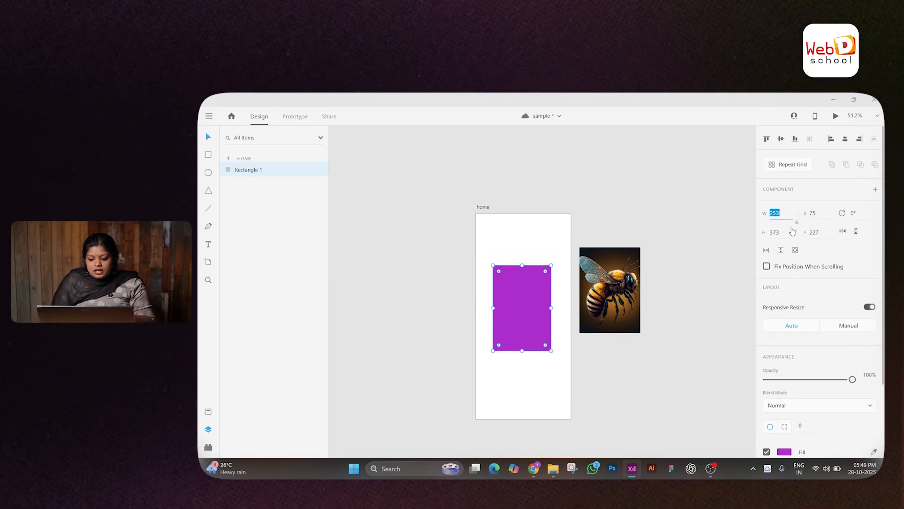
{"action": "left_click", "coordinate": [823, 212]}
{"action": "key", "text": "Tab"}
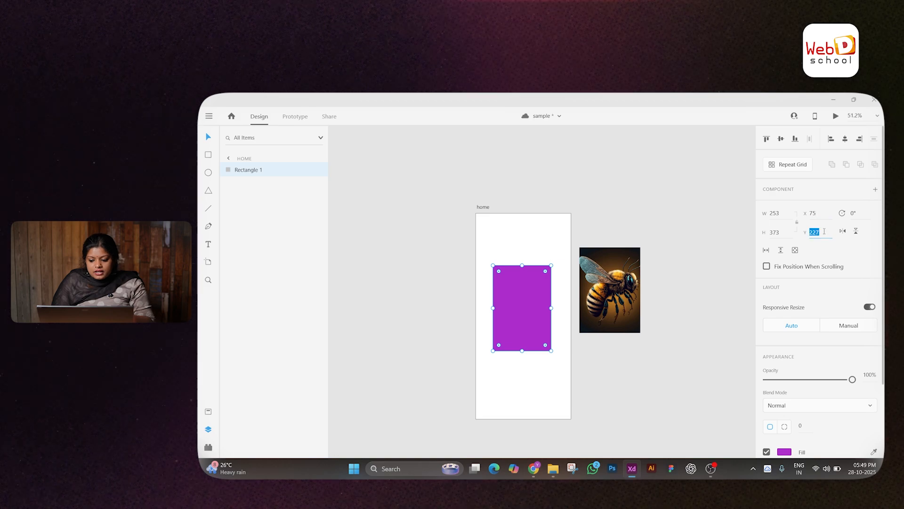
{"action": "left_click", "coordinate": [600, 284]}
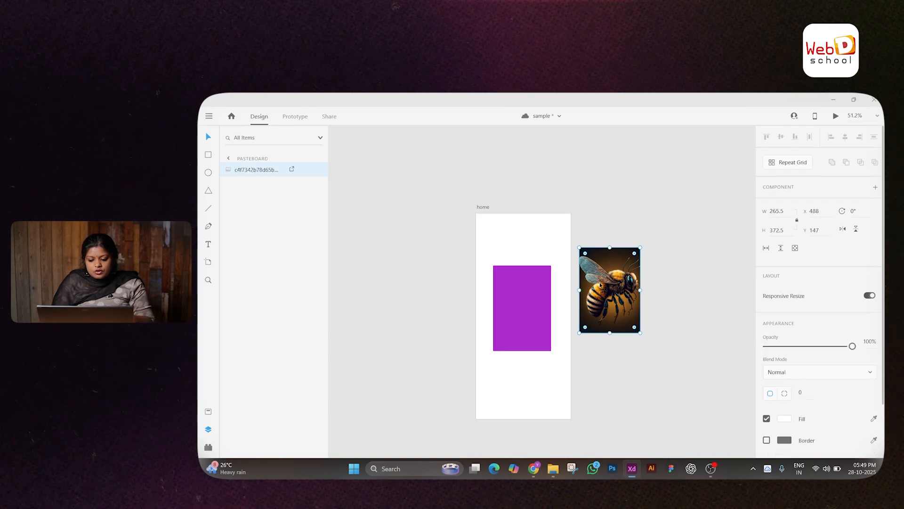
{"action": "left_click", "coordinate": [511, 326]}
{"action": "left_click", "coordinate": [600, 300]}
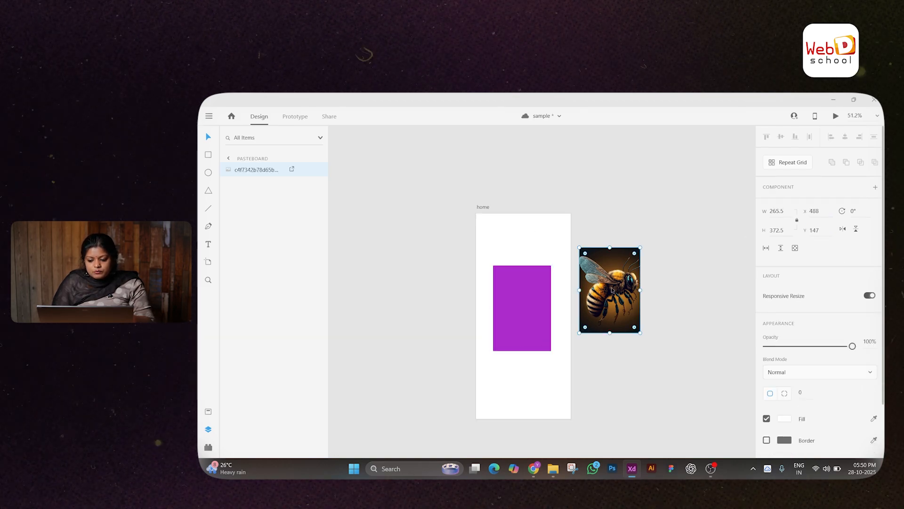
{"action": "left_click", "coordinate": [558, 300]}
Set the purple rectangle's width to 250 and its height to 350
{"action": "left_click", "coordinate": [514, 307]}
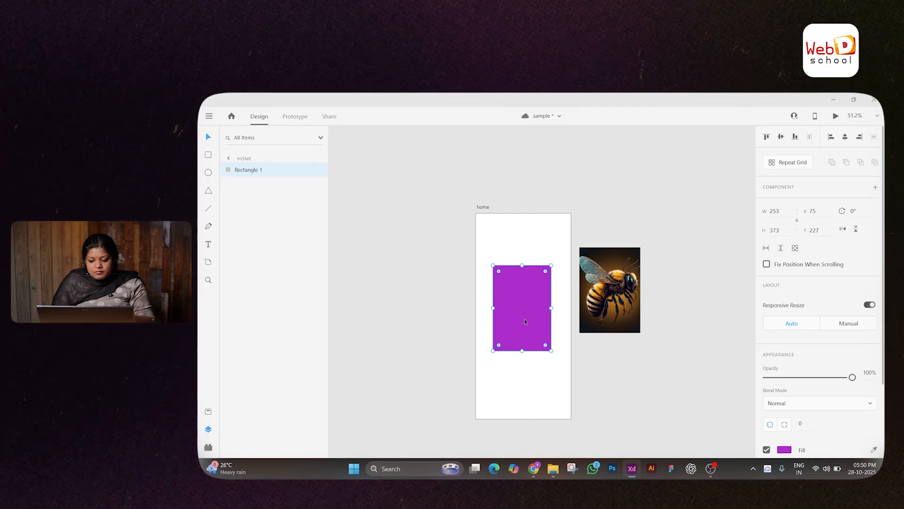
{"action": "left_click", "coordinate": [780, 212]}
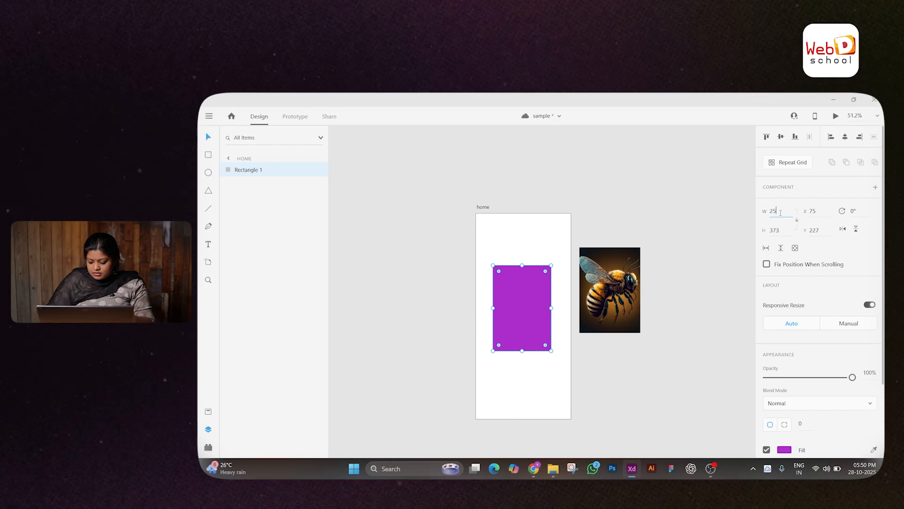
{"action": "type", "text": "250"}
{"action": "key", "text": "Return"}
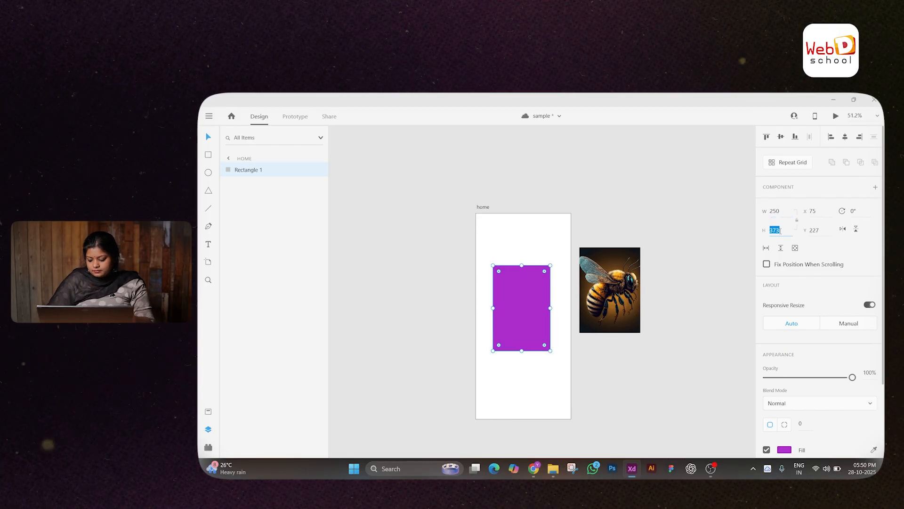
{"action": "type", "text": "350"}
{"action": "key", "text": "Return"}
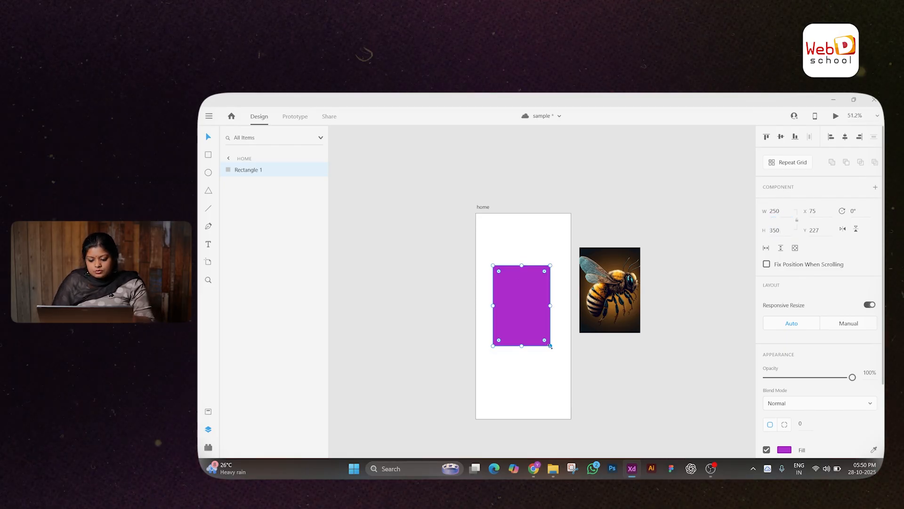
Resize the purple rectangle freehand from its lower corner to about 251 wide and 322 high
{"action": "mouse_move", "coordinate": [550, 346]}
{"action": "left_mouse_down"}
{"action": "mouse_move", "coordinate": [567, 367]}
{"action": "mouse_move", "coordinate": [552, 323]}
{"action": "mouse_move", "coordinate": [555, 344]}
{"action": "left_mouse_up"}
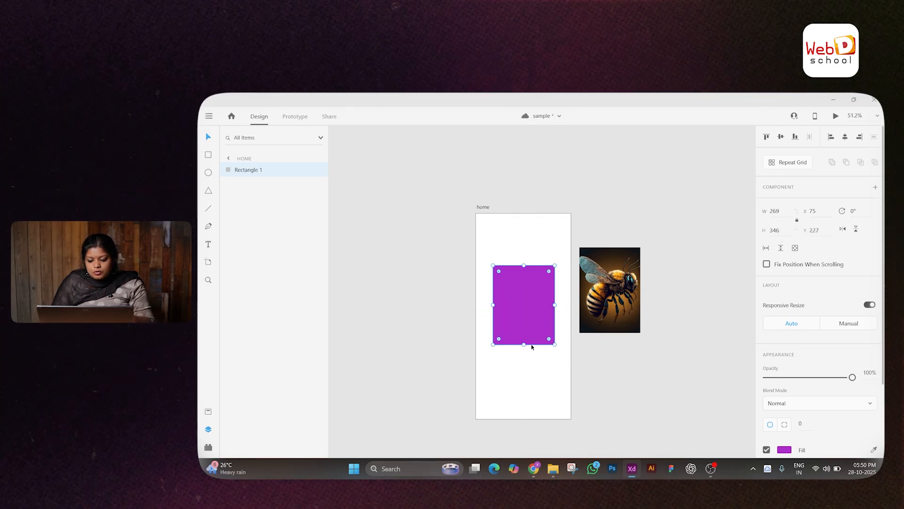
{"action": "left_click_drag", "start_coordinate": [555, 344], "coordinate": [551, 362]}
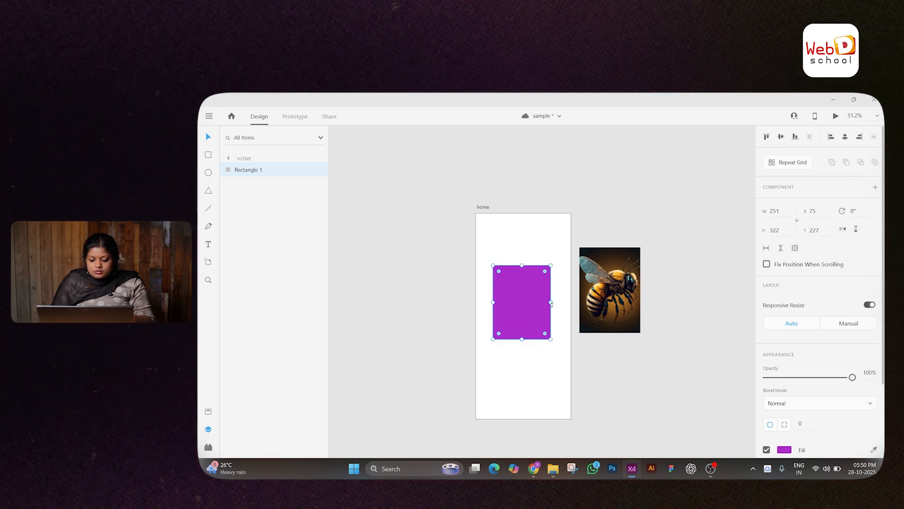
Resize the purple rectangle freehand, ending with its aspect ratio locked at about 269 wide and 307 high
{"action": "mouse_move", "coordinate": [551, 302]}
{"action": "left_mouse_down"}
{"action": "mouse_move", "coordinate": [567, 303]}
{"action": "mouse_move", "coordinate": [537, 311]}
{"action": "left_mouse_up"}
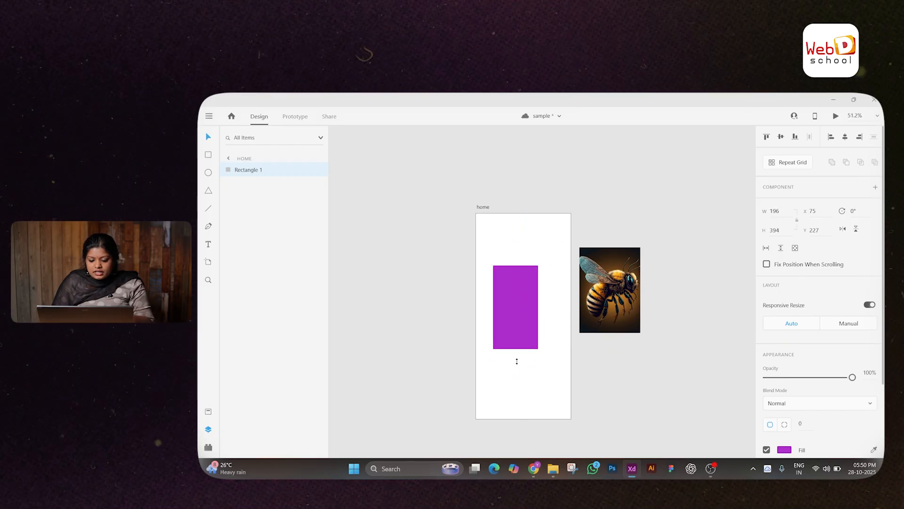
{"action": "left_click_drag", "start_coordinate": [517, 361], "coordinate": [553, 333]}
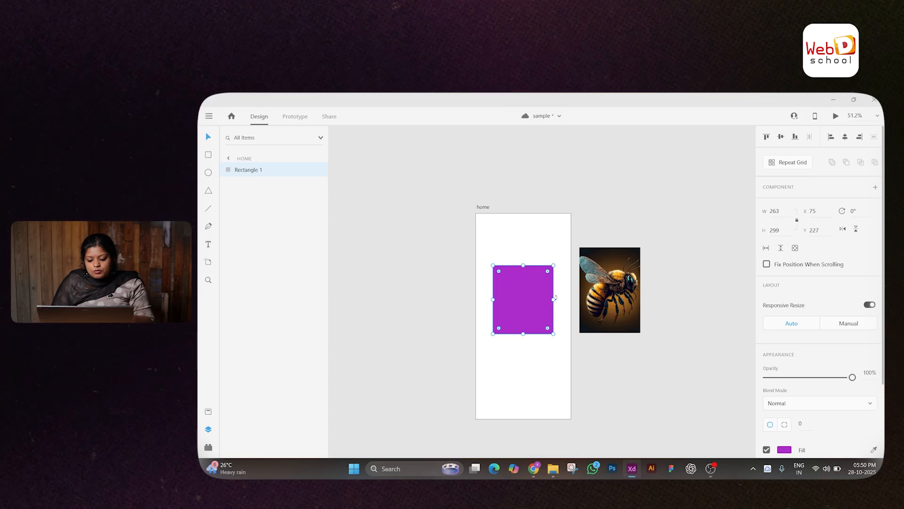
{"action": "mouse_move", "coordinate": [553, 299]}
{"action": "left_mouse_down"}
{"action": "mouse_move", "coordinate": [563, 300]}
{"action": "mouse_move", "coordinate": [545, 301]}
{"action": "mouse_move", "coordinate": [567, 300]}
{"action": "mouse_move", "coordinate": [537, 299]}
{"action": "mouse_move", "coordinate": [555, 299]}
{"action": "left_mouse_up"}
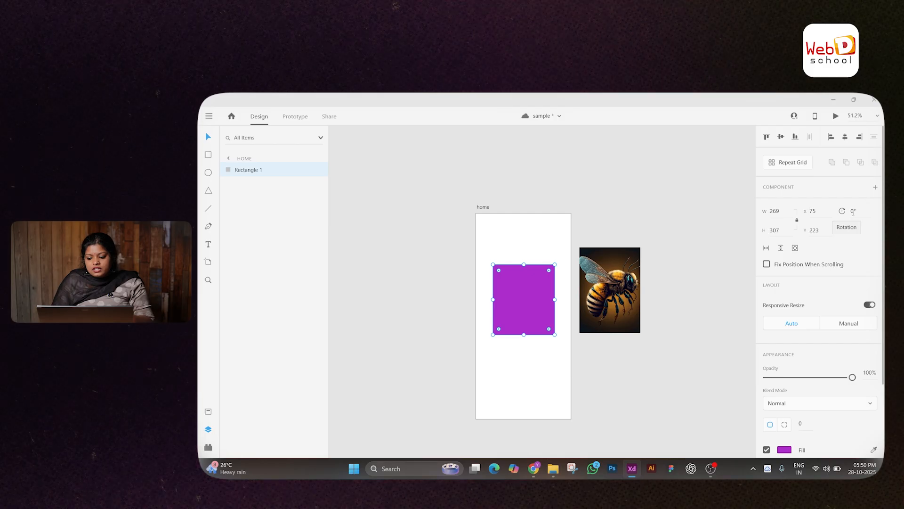
Try rotating the purple rectangle to 45°
{"action": "left_click", "coordinate": [858, 211]}
{"action": "left_click", "coordinate": [861, 211]}
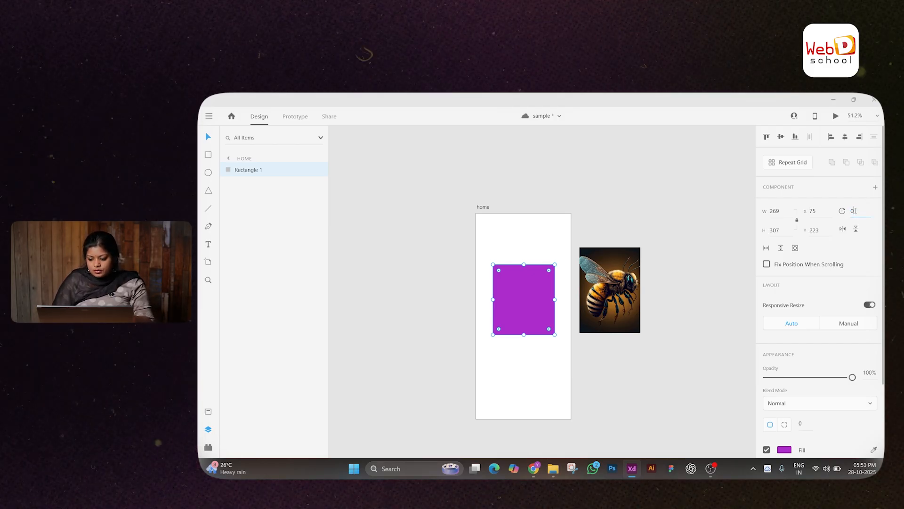
{"action": "key", "text": "BackSpace"}
{"action": "type", "text": "45"}
{"action": "key", "text": "Return"}
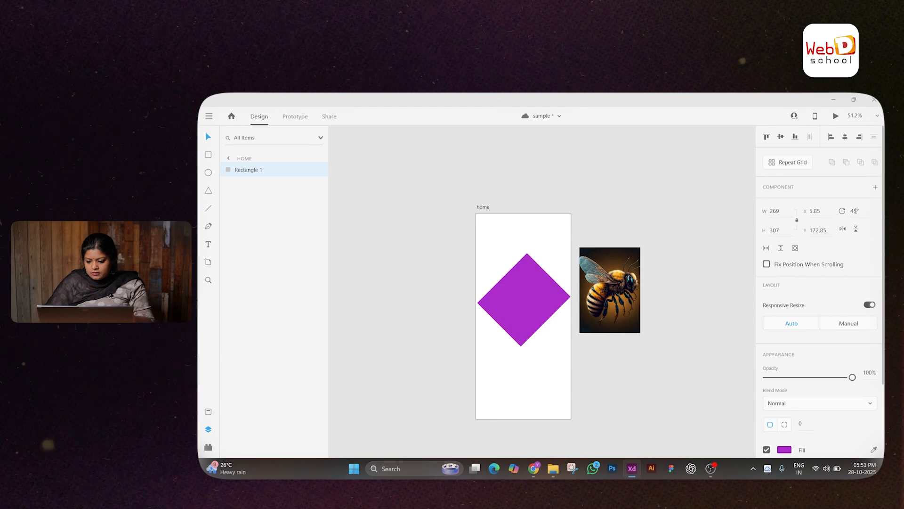
Set the purple rectangle's rotation to 90° and then to 180°
{"action": "type", "text": "9"}
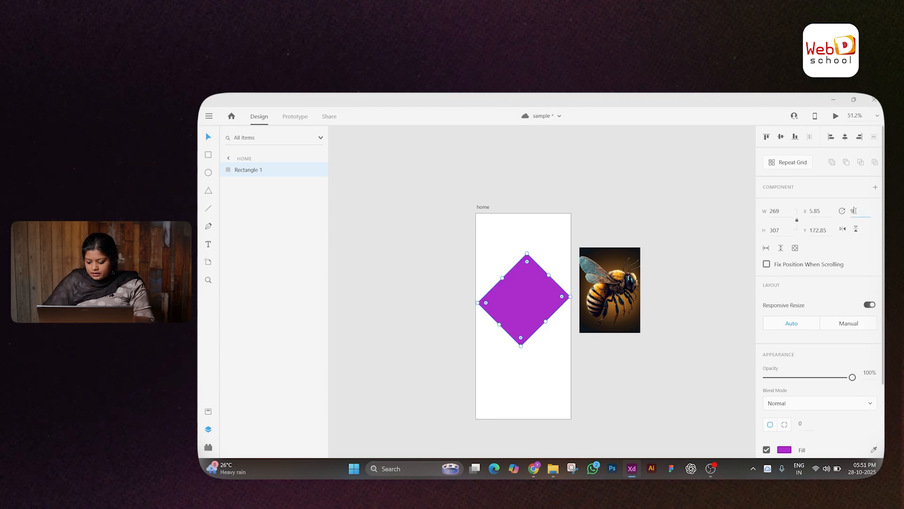
{"action": "type", "text": "0"}
{"action": "key", "text": "Return"}
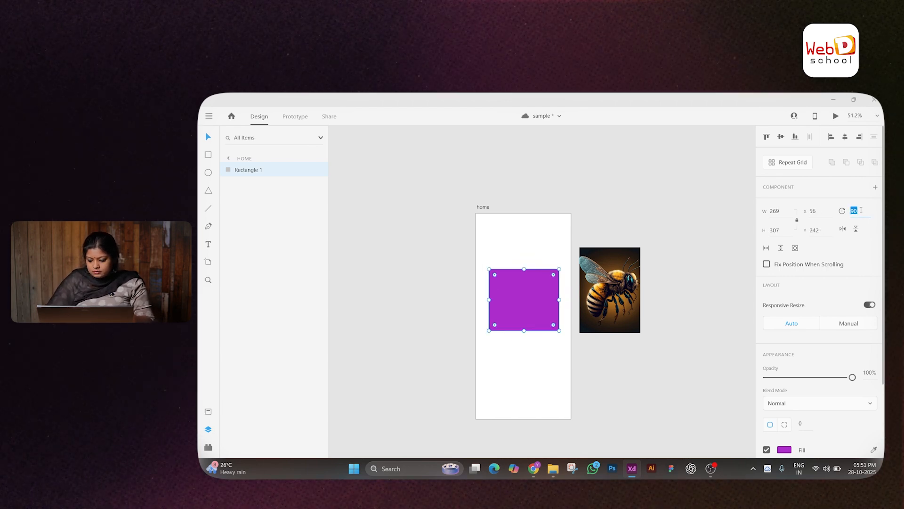
{"action": "type", "text": "180"}
{"action": "key", "text": "Return"}
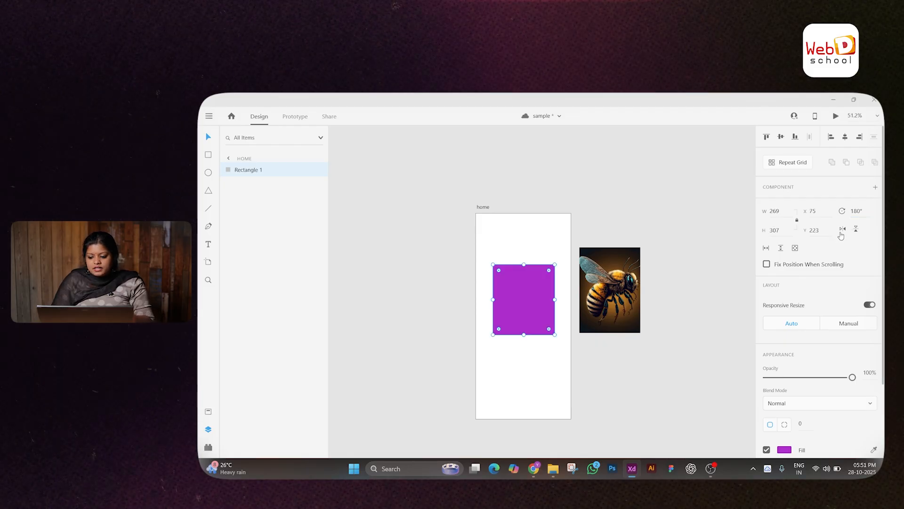
Flip the bee image vertically, toggling the flip several times to compare the orientations
{"action": "left_click", "coordinate": [630, 285]}
{"action": "scroll", "coordinate": [631, 284], "scroll_direction": "up", "scroll_amount": 2}
{"action": "scroll", "coordinate": [631, 285], "scroll_direction": "up", "scroll_amount": 1}
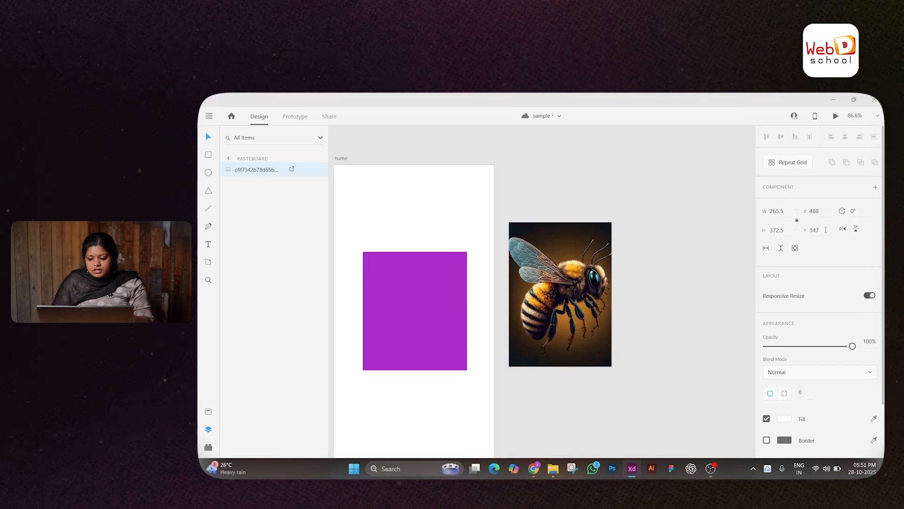
{"action": "left_click", "coordinate": [856, 229]}
{"action": "left_click", "coordinate": [856, 230]}
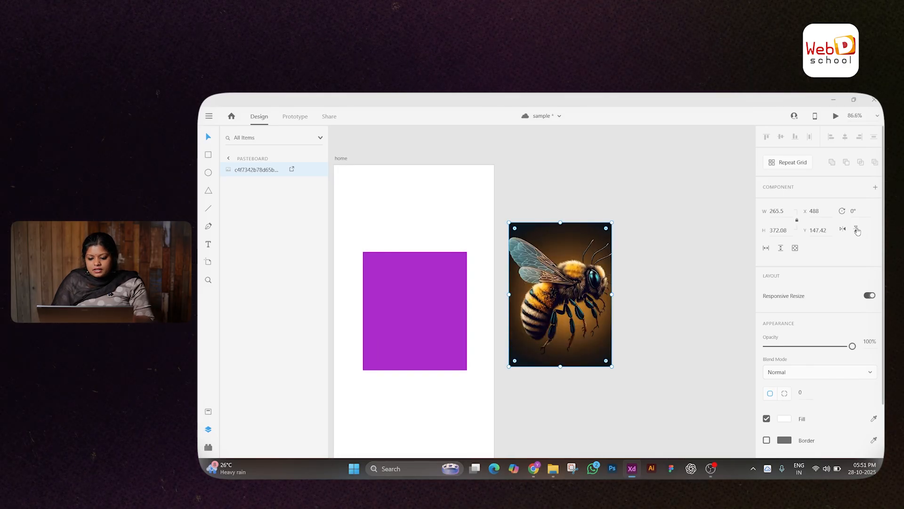
{"action": "left_click", "coordinate": [857, 229]}
Toggle the horizontal flip of the bee image several times to show how it mirrors
{"action": "left_click", "coordinate": [843, 229]}
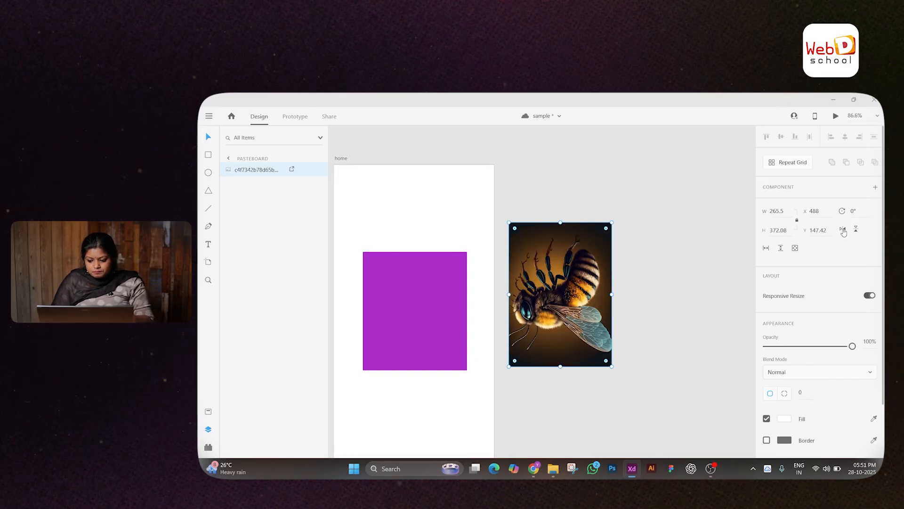
{"action": "left_click", "coordinate": [843, 230]}
{"action": "left_click", "coordinate": [843, 230]}
{"action": "left_click", "coordinate": [843, 230]}
{"action": "left_click", "coordinate": [843, 230]}
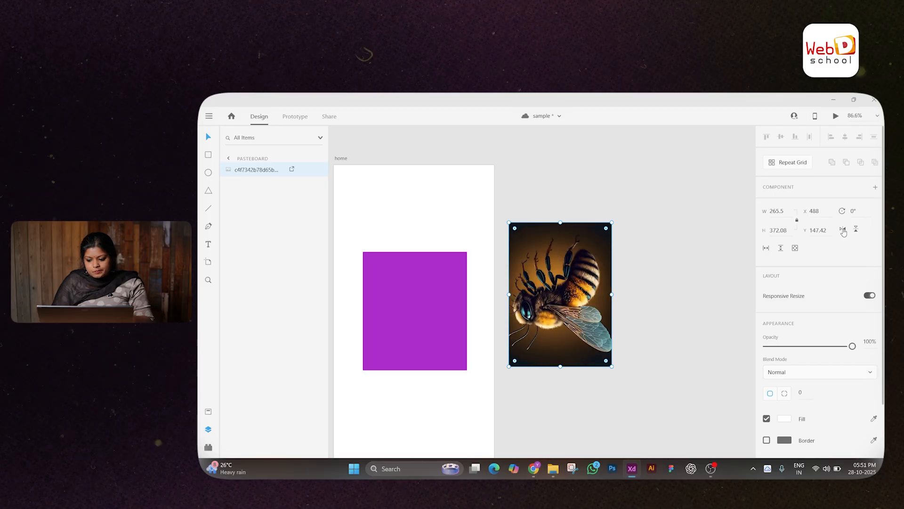
{"action": "left_click", "coordinate": [843, 229]}
{"action": "scroll", "coordinate": [631, 241], "scroll_direction": "down", "scroll_amount": 3}
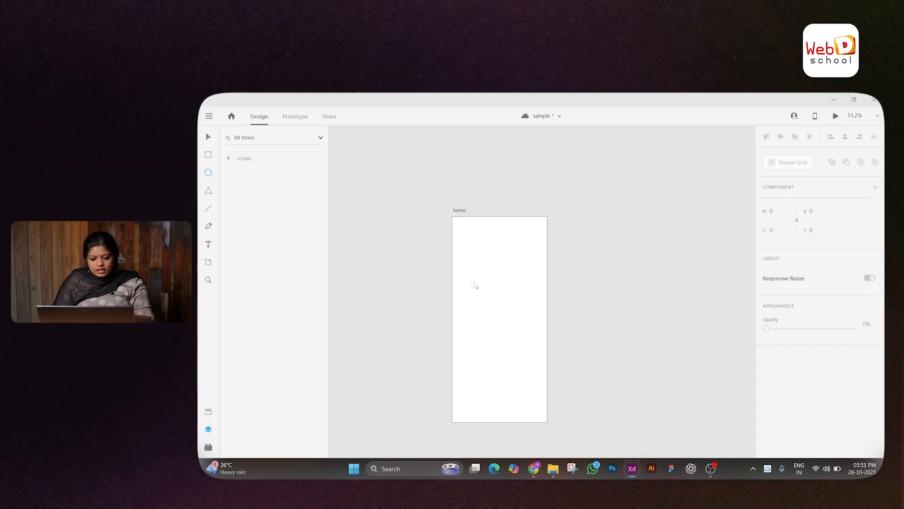
Draw an ellipse on the home artboard, resize it to about 344 by 328 and centre it across the artboard
{"action": "mouse_move", "coordinate": [474, 285]}
{"action": "left_mouse_down"}
{"action": "mouse_move", "coordinate": [521, 355]}
{"action": "mouse_move", "coordinate": [562, 379]}
{"action": "left_mouse_up"}
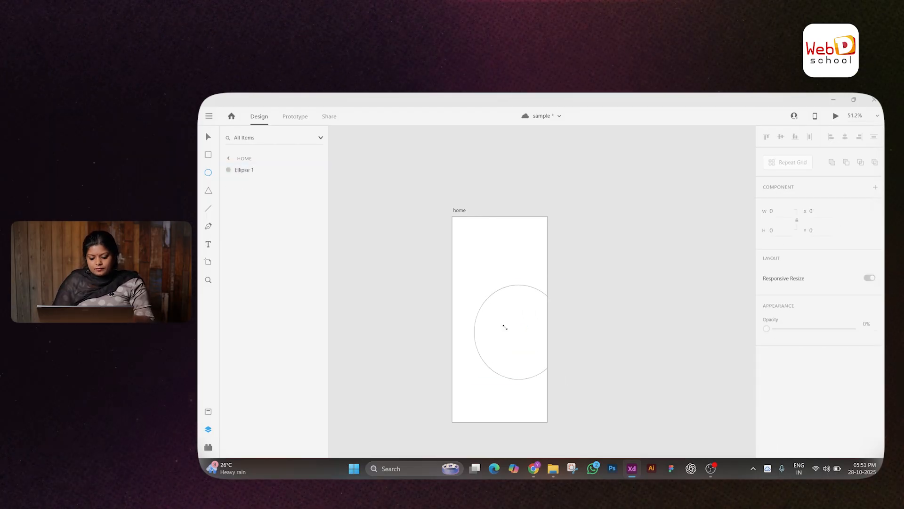
{"action": "left_click", "coordinate": [208, 138]}
{"action": "left_click_drag", "start_coordinate": [524, 328], "coordinate": [504, 318]}
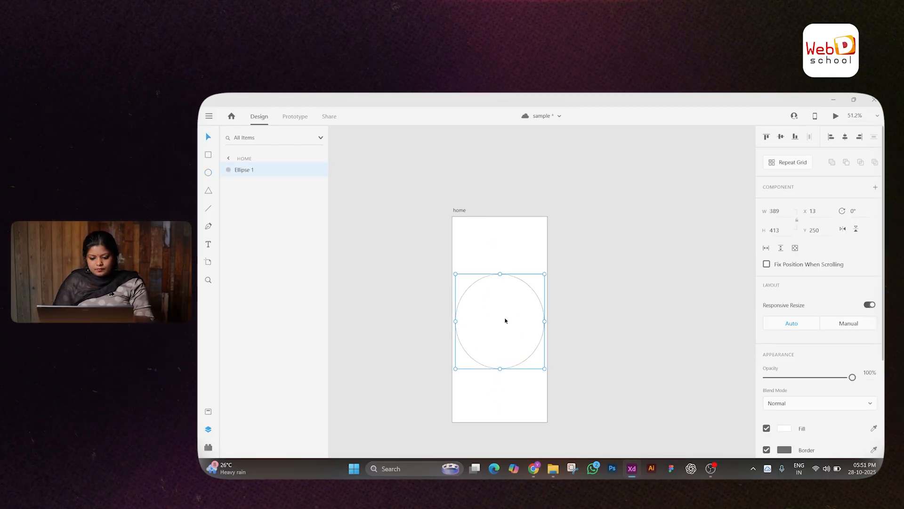
{"action": "left_click_drag", "start_coordinate": [545, 369], "coordinate": [536, 354]}
{"action": "left_click_drag", "start_coordinate": [496, 319], "coordinate": [501, 326]}
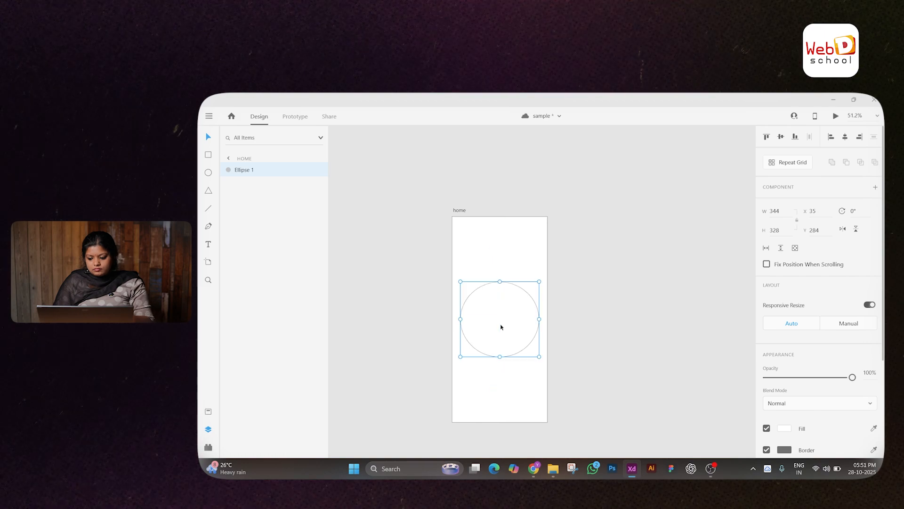
Fill the ellipse with the solid red #EA1A1A
{"action": "scroll", "coordinate": [858, 344], "scroll_direction": "down", "scroll_amount": 3}
{"action": "scroll", "coordinate": [858, 344], "scroll_direction": "down", "scroll_amount": 2}
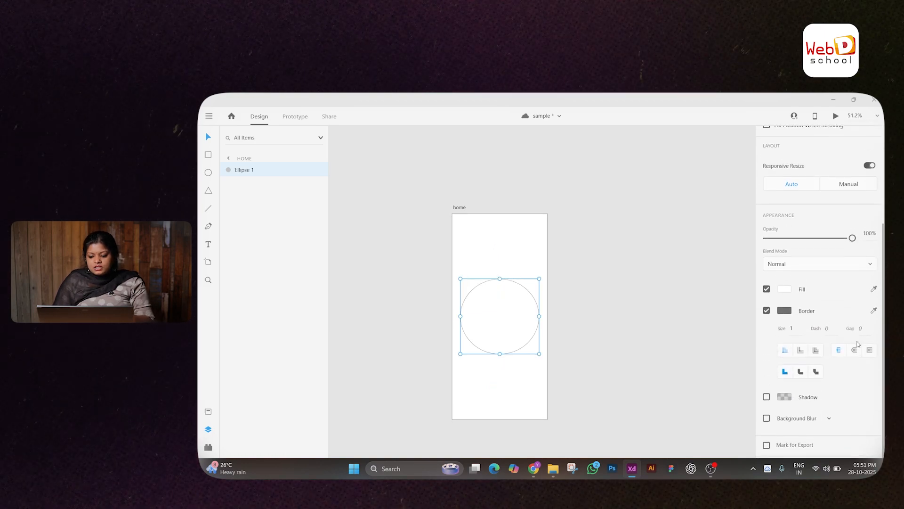
{"action": "scroll", "coordinate": [486, 307], "scroll_direction": "up", "scroll_amount": 3}
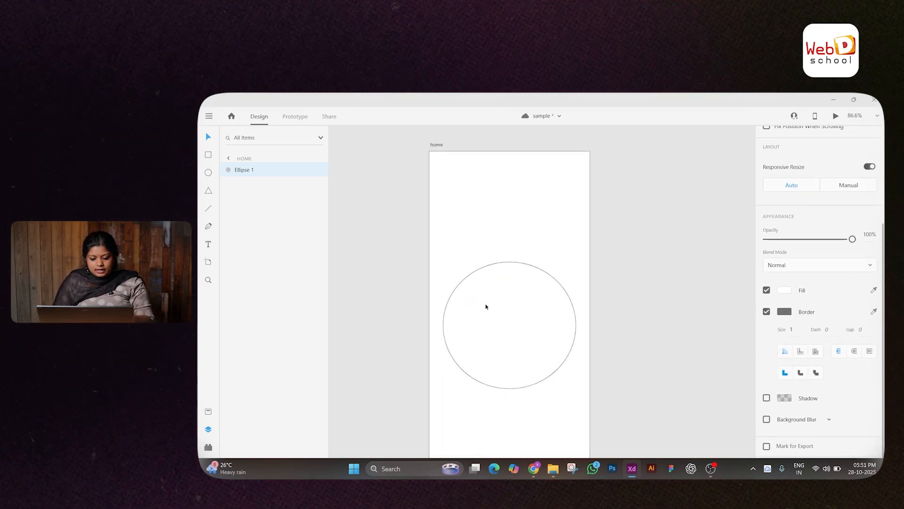
{"action": "left_click", "coordinate": [784, 290]}
{"action": "left_click", "coordinate": [714, 245]}
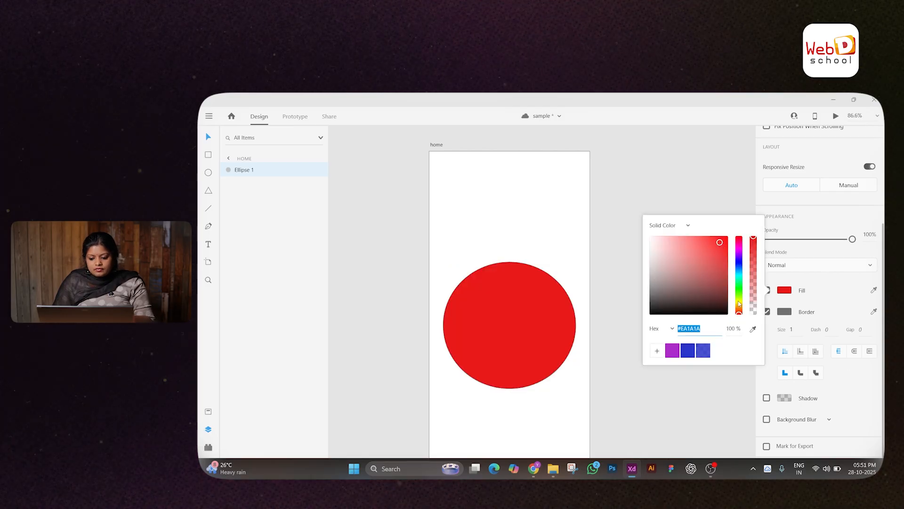
Try a border size of 50 on the ellipse, then set the border size to 10
{"action": "left_click", "coordinate": [787, 313]}
{"action": "double_click", "coordinate": [792, 329]}
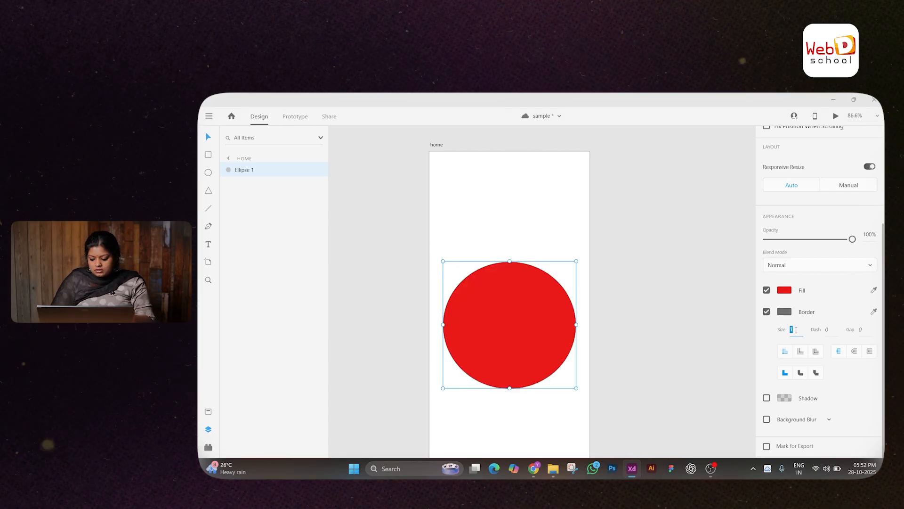
{"action": "type", "text": "50"}
{"action": "key", "text": "Return"}
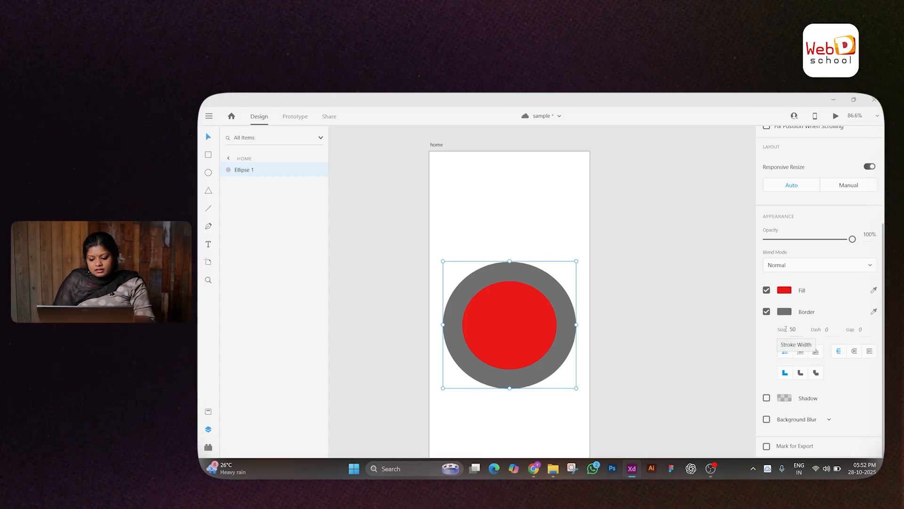
{"action": "left_click", "coordinate": [793, 330]}
{"action": "type", "text": "10"}
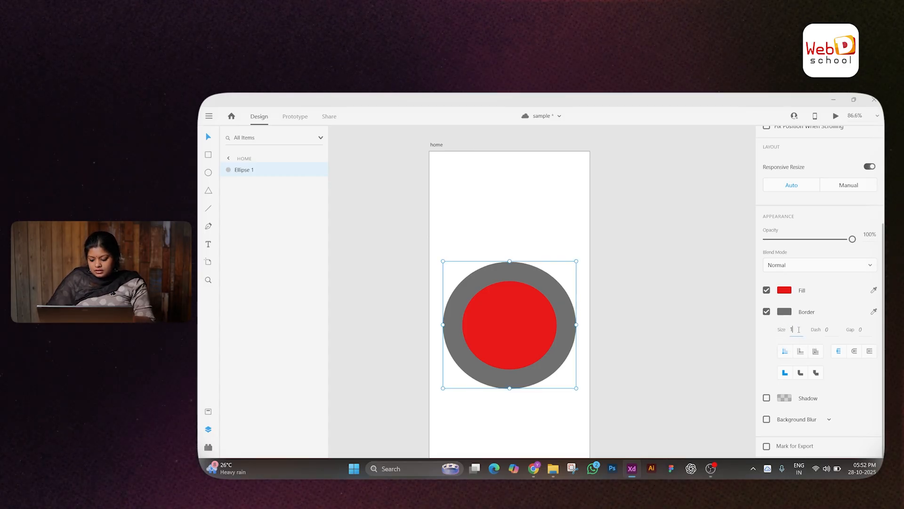
{"action": "key", "text": "Return"}
Make the ellipse's border dashed with a dash of 4 and a gap of 7
{"action": "left_click", "coordinate": [831, 328]}
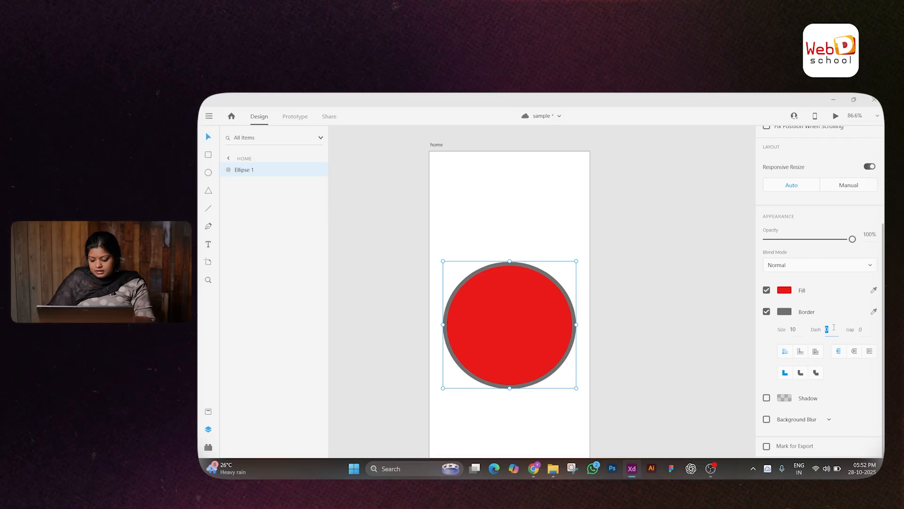
{"action": "type", "text": "4"}
{"action": "key", "text": "Return"}
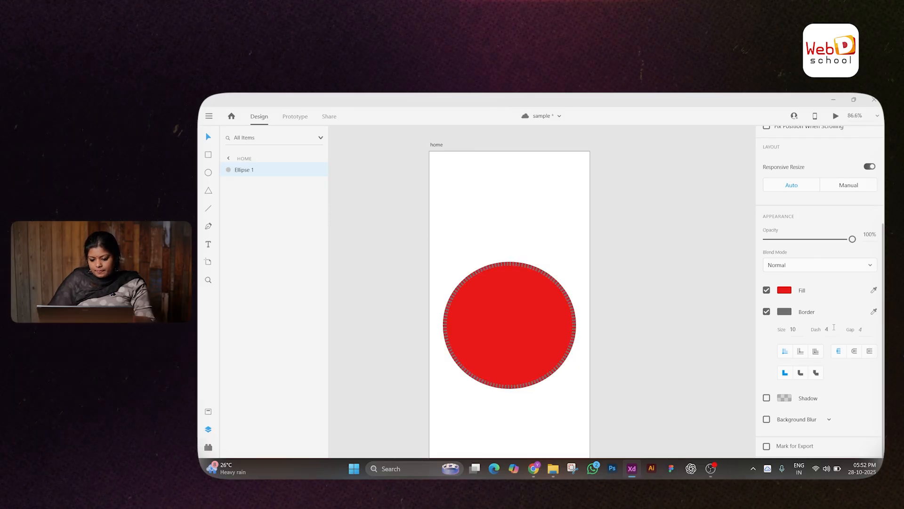
{"action": "type", "text": "7"}
{"action": "key", "text": "Return"}
Give the ellipse's dashed border centre alignment and round caps, try a gap of 80, then set the gap to 20
{"action": "left_click", "coordinate": [816, 352]}
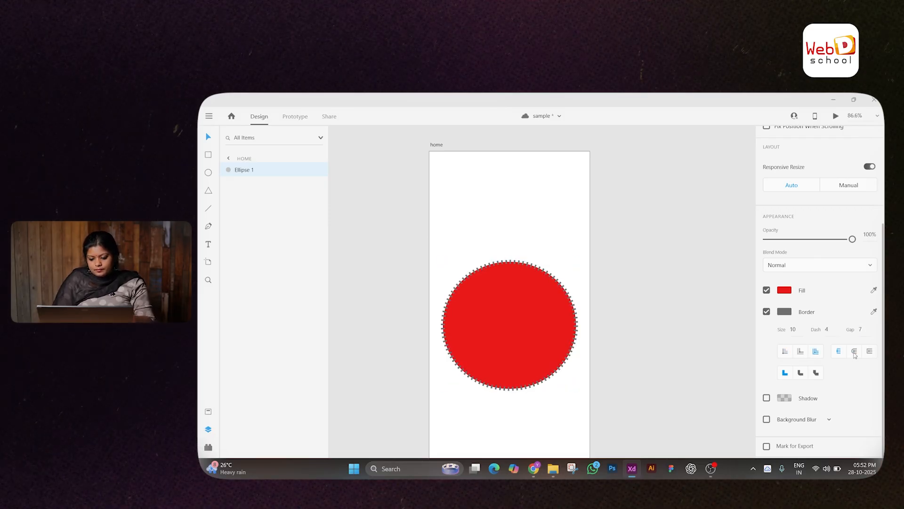
{"action": "left_click", "coordinate": [854, 352]}
{"action": "left_click", "coordinate": [865, 330]}
{"action": "type", "text": "80"}
{"action": "key", "text": "Return"}
{"action": "type", "text": "20"}
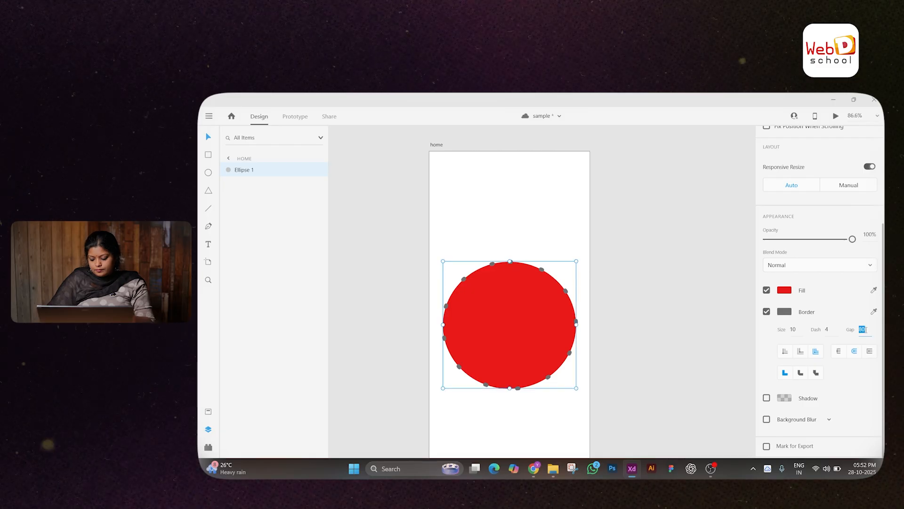
{"action": "key", "text": "Return"}
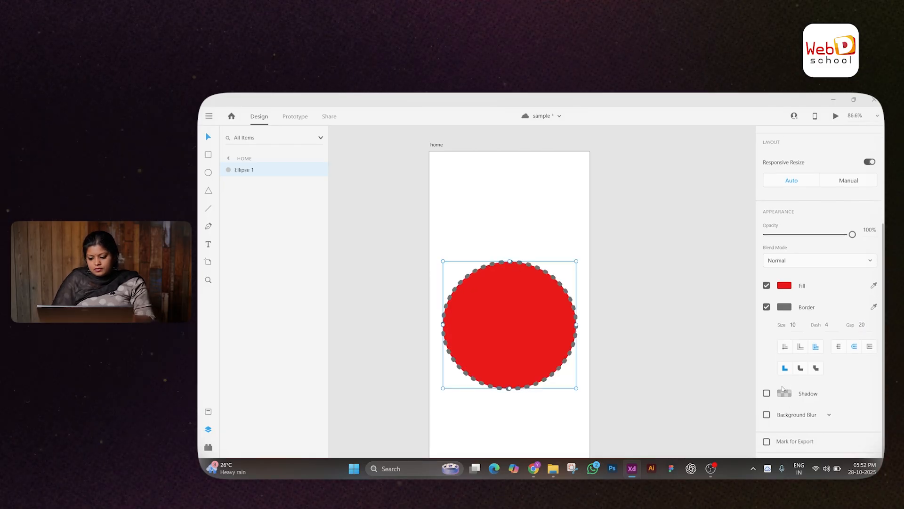
Add a shadow to the ellipse with X and Y offsets of 10
{"action": "left_click", "coordinate": [767, 398]}
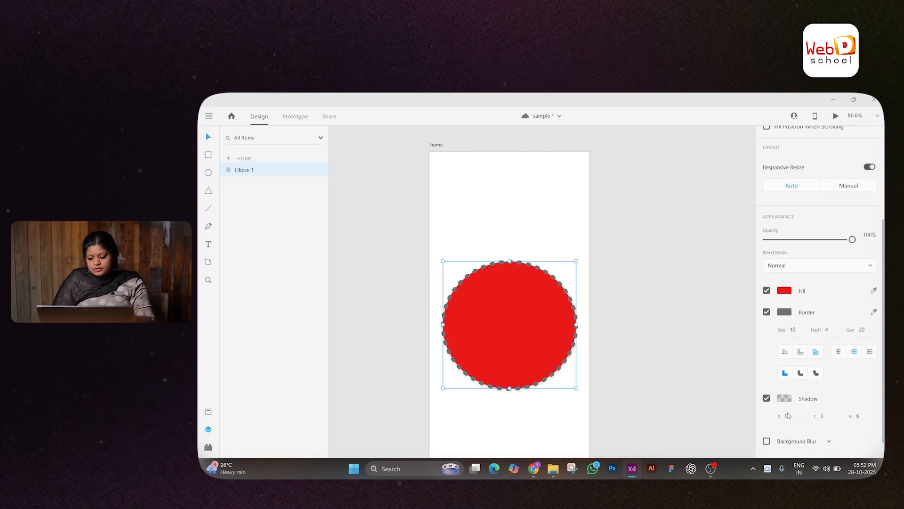
{"action": "left_click", "coordinate": [791, 416]}
{"action": "type", "text": "10"}
{"action": "left_click", "coordinate": [832, 417]}
{"action": "type", "text": "10"}
{"action": "key", "text": "Return"}
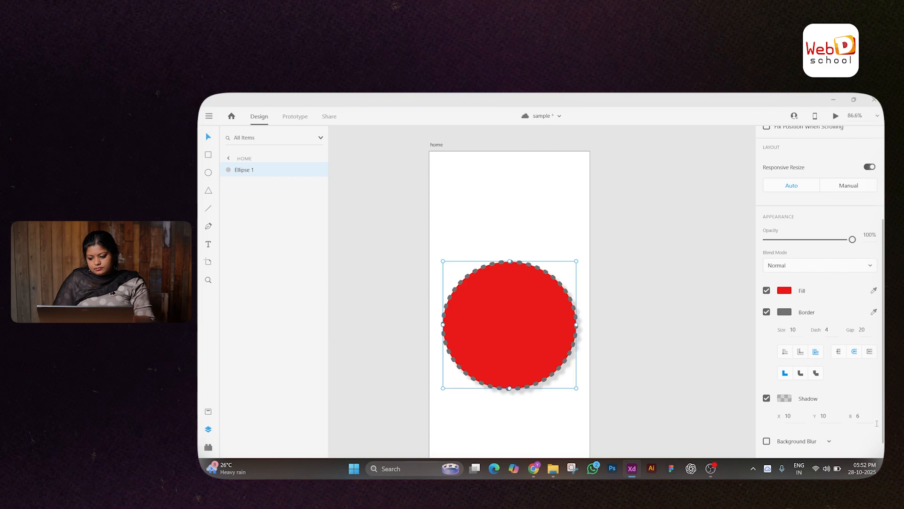
Try the background blur on the ellipse and turn it off again
{"action": "scroll", "coordinate": [784, 422], "scroll_direction": "down", "scroll_amount": 1}
{"action": "left_click", "coordinate": [767, 414]}
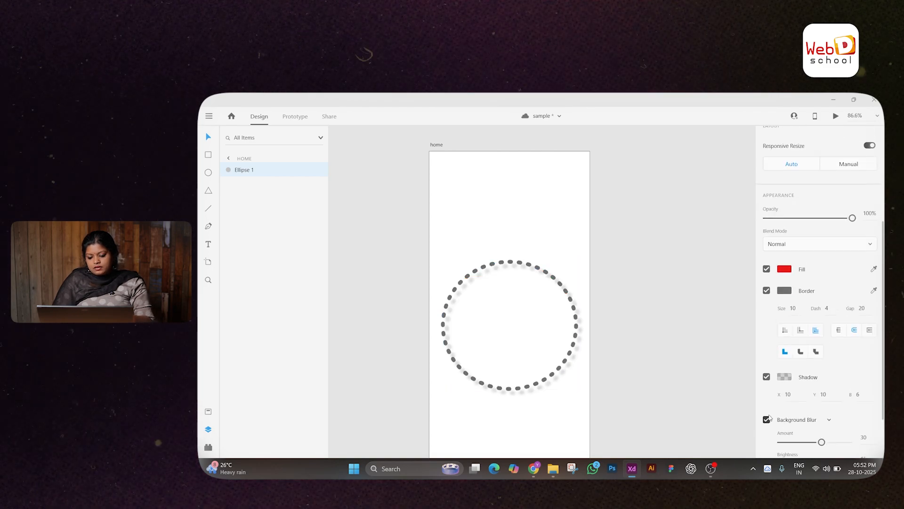
{"action": "left_click", "coordinate": [767, 420]}
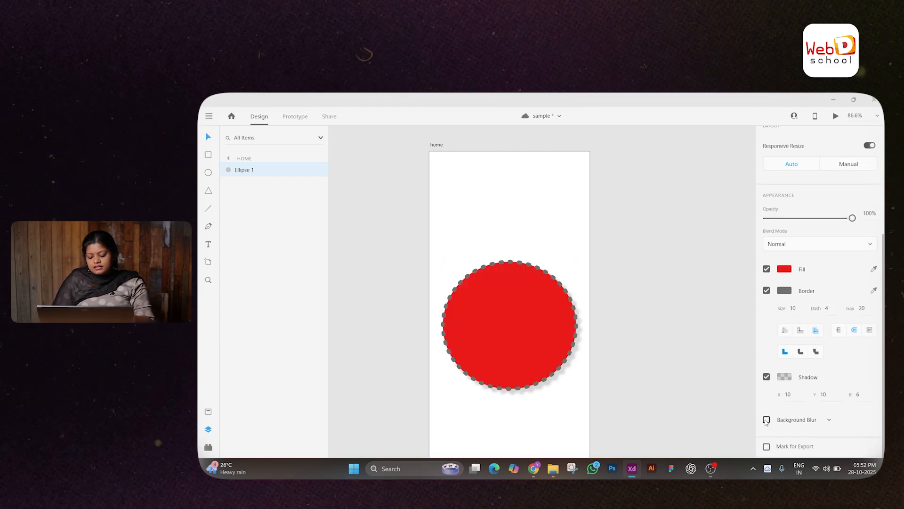
Shrink the ellipse freehand from its lower corner
{"action": "scroll", "coordinate": [797, 303], "scroll_direction": "up", "scroll_amount": 5}
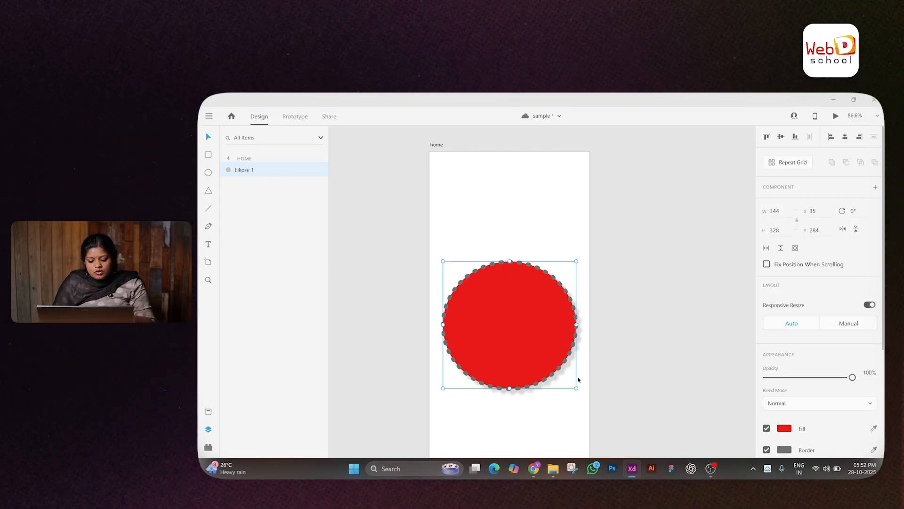
{"action": "left_click_drag", "start_coordinate": [575, 386], "coordinate": [545, 343]}
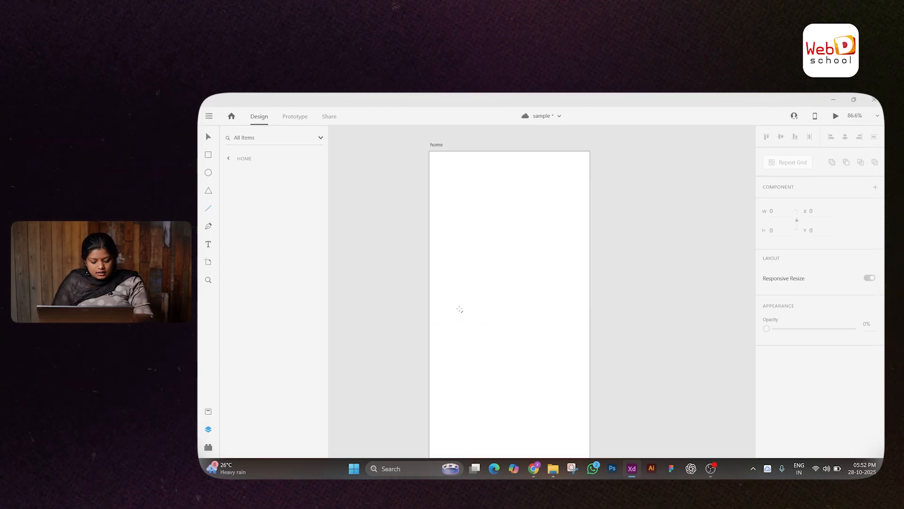
Draw a horizontal straight line about 275 wide across the middle of the home artboard
{"action": "mouse_move", "coordinate": [459, 309]}
{"action": "left_mouse_down"}
{"action": "mouse_move", "coordinate": [560, 319]}
{"action": "mouse_move", "coordinate": [564, 367]}
{"action": "mouse_move", "coordinate": [551, 419]}
{"action": "mouse_move", "coordinate": [568, 320]}
{"action": "mouse_move", "coordinate": [546, 210]}
{"action": "mouse_move", "coordinate": [537, 299]}
{"action": "mouse_move", "coordinate": [438, 289]}
{"action": "mouse_move", "coordinate": [459, 221]}
{"action": "mouse_move", "coordinate": [509, 207]}
{"action": "left_mouse_up"}
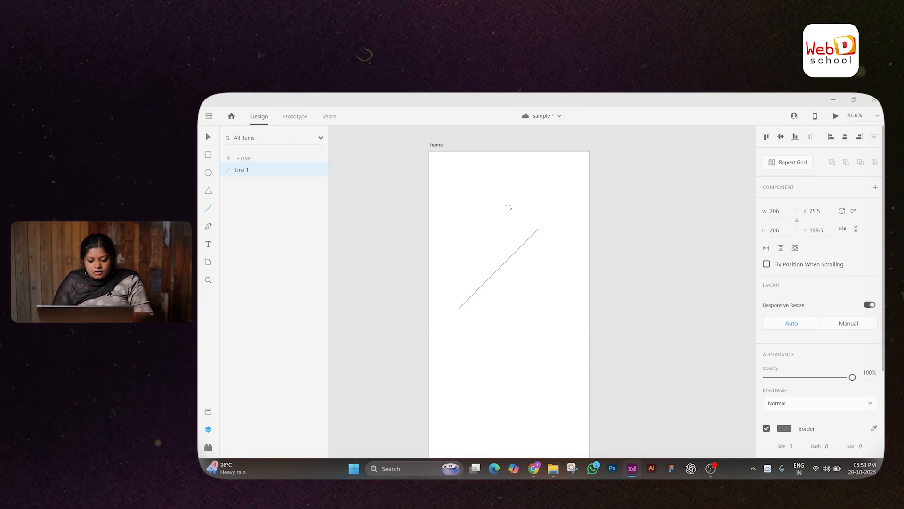
{"action": "left_click_drag", "start_coordinate": [580, 154], "coordinate": [456, 247]}
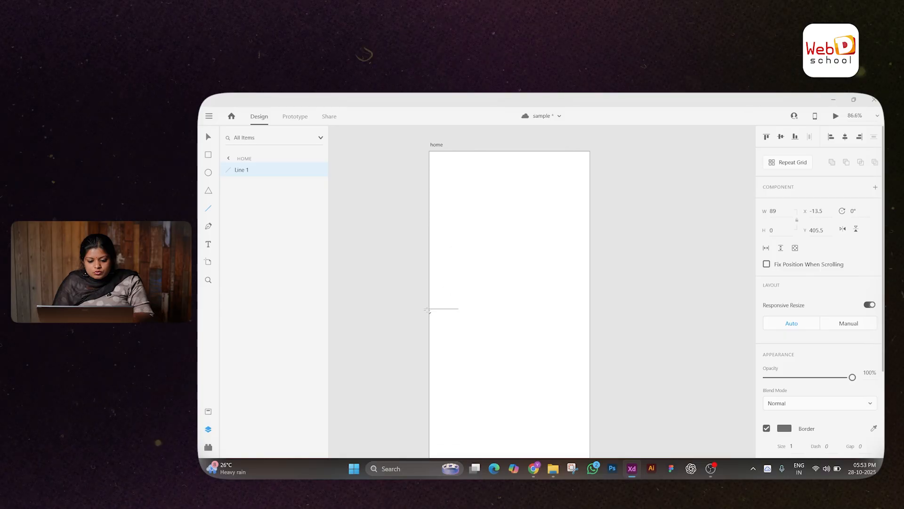
{"action": "left_click_drag", "start_coordinate": [427, 310], "coordinate": [515, 345]}
{"action": "left_click_drag", "start_coordinate": [565, 306], "coordinate": [565, 307]}
{"action": "scroll", "coordinate": [763, 301], "scroll_direction": "down", "scroll_amount": 3}
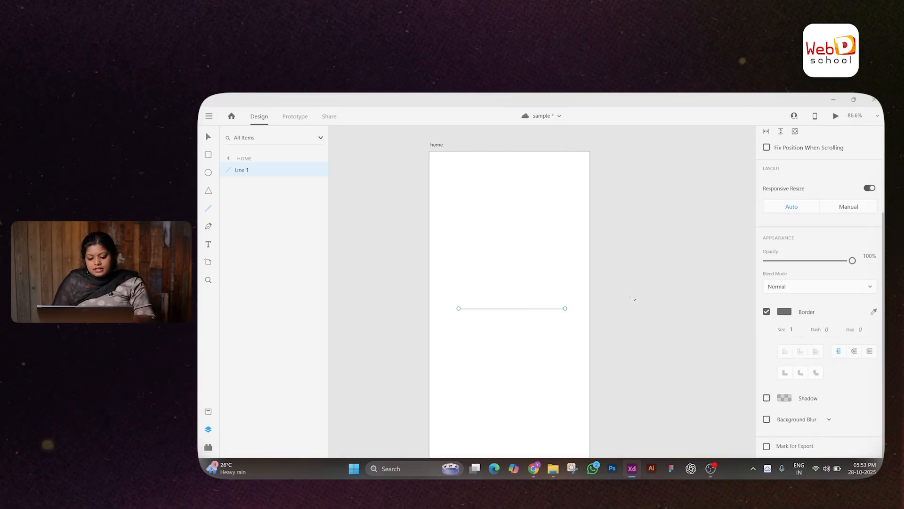
Turn the line's border off and back on
{"action": "scroll", "coordinate": [466, 304], "scroll_direction": "up", "scroll_amount": 5}
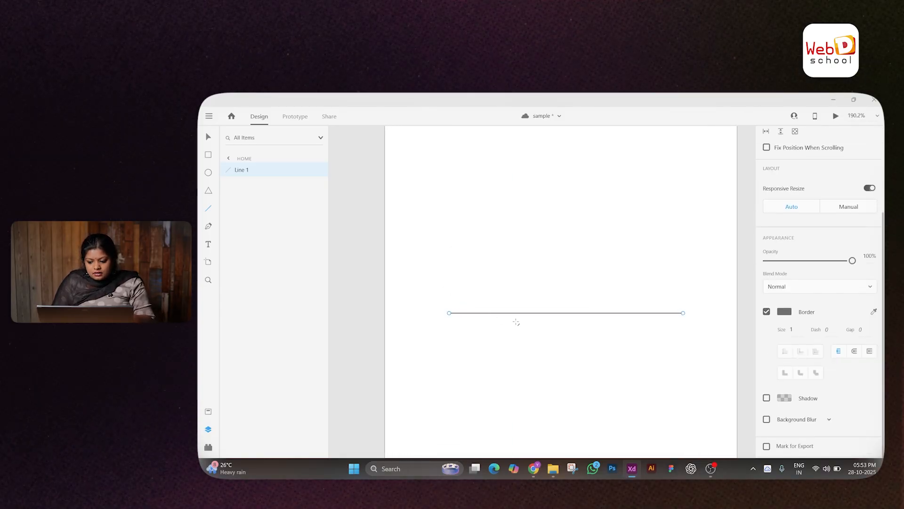
{"action": "left_click", "coordinate": [766, 311]}
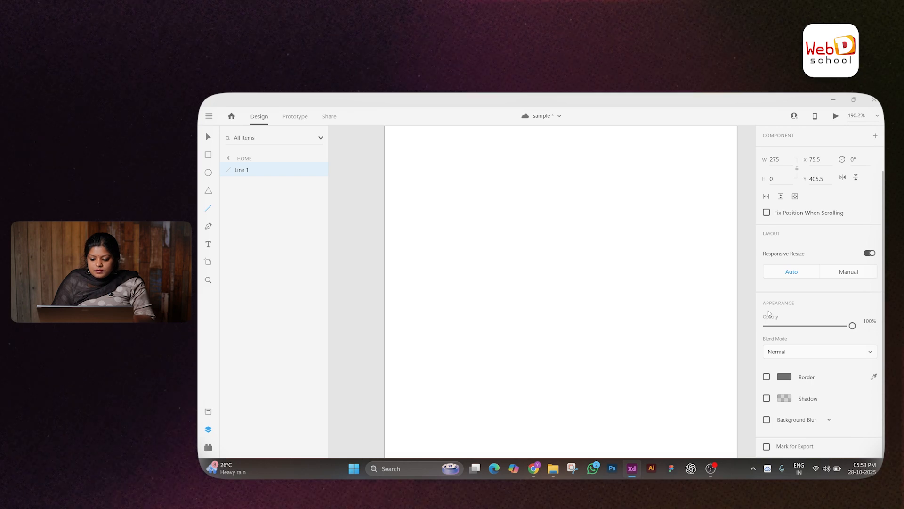
{"action": "left_click", "coordinate": [767, 377]}
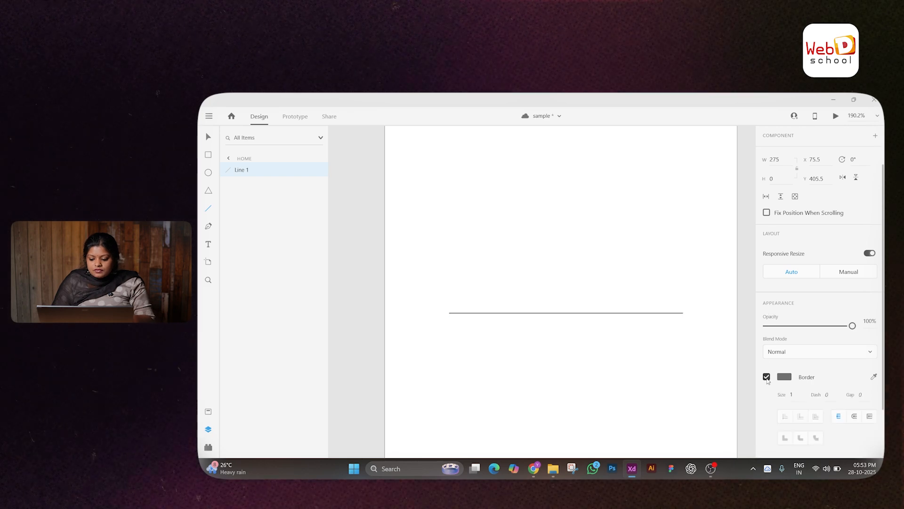
Set the line's border size to 4 and give its ends round caps
{"action": "left_click", "coordinate": [794, 394]}
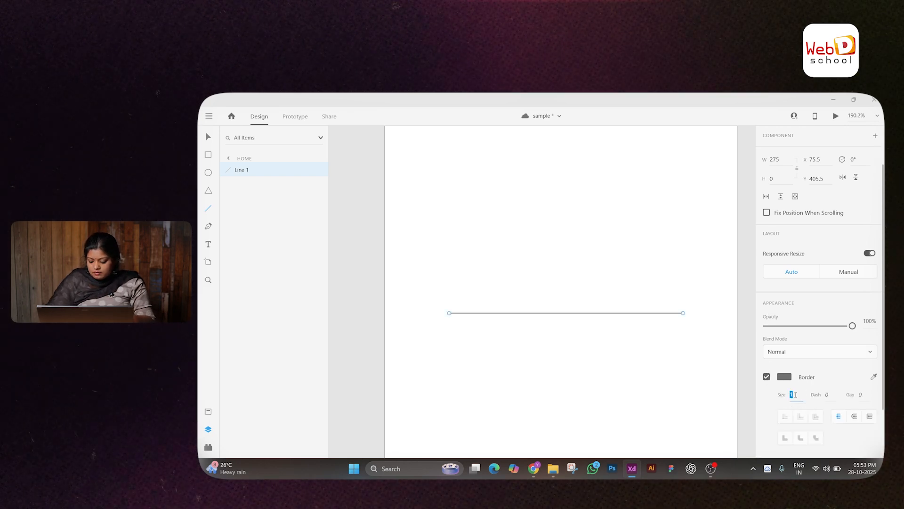
{"action": "key", "text": "Return"}
{"action": "scroll", "coordinate": [811, 391], "scroll_direction": "down", "scroll_amount": 2}
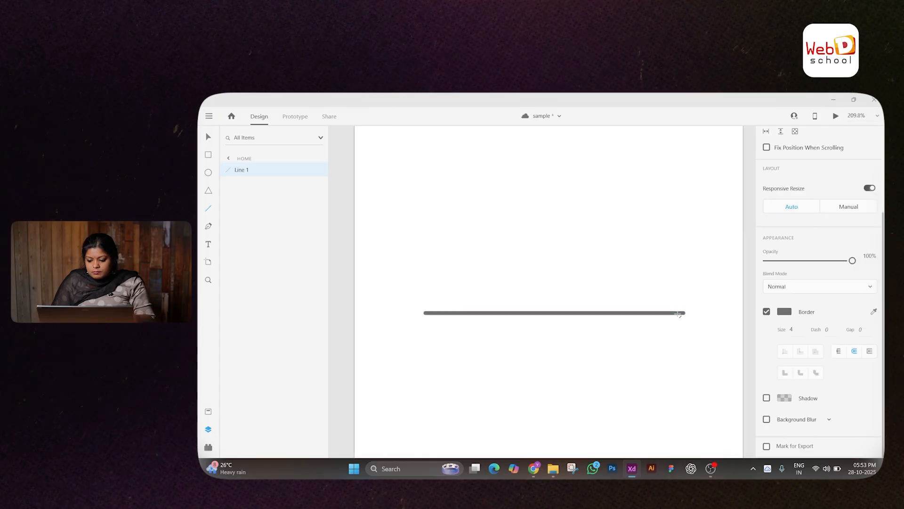
{"action": "scroll", "coordinate": [692, 314], "scroll_direction": "up", "scroll_amount": 5}
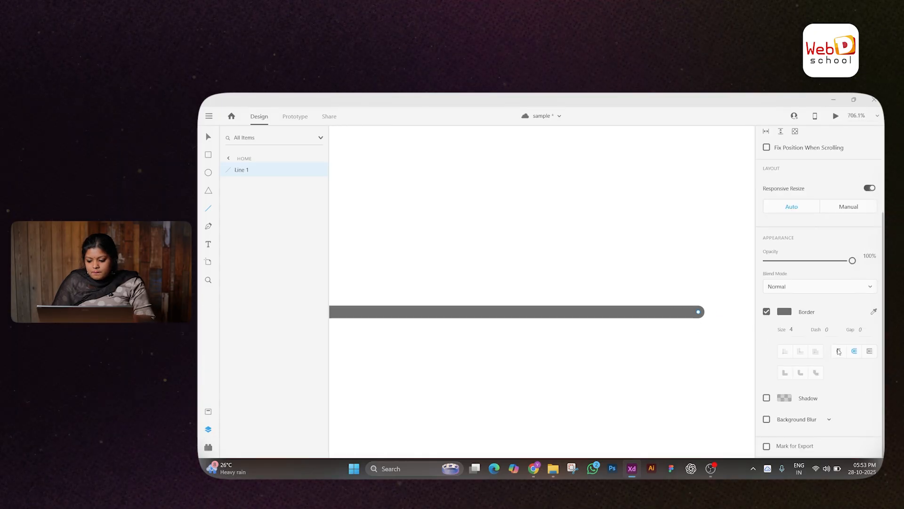
{"action": "left_click", "coordinate": [854, 352]}
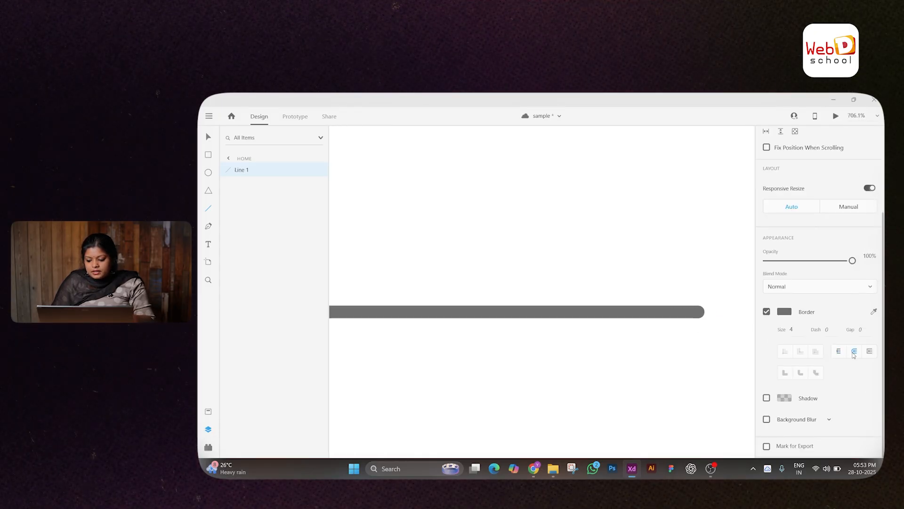
Delete the line from the home artboard
{"action": "scroll", "coordinate": [654, 349], "scroll_direction": "down", "scroll_amount": 6}
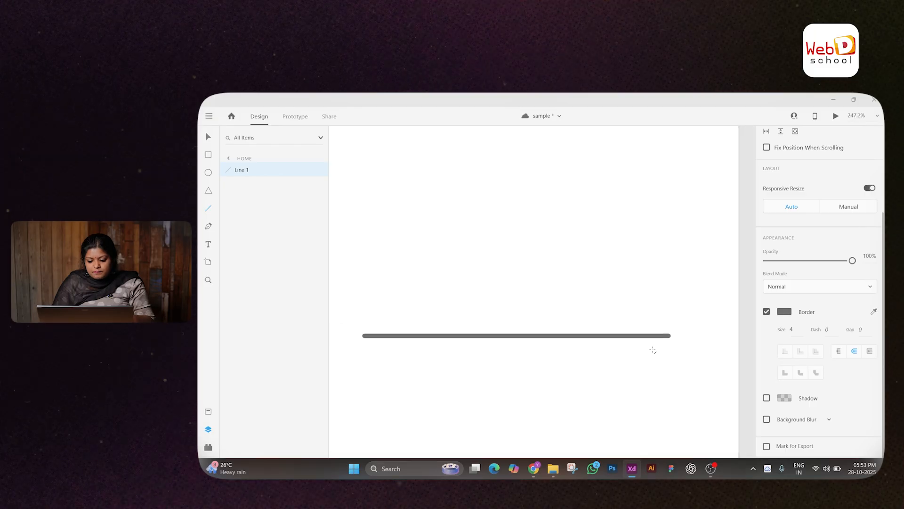
{"action": "key", "text": "Delete"}
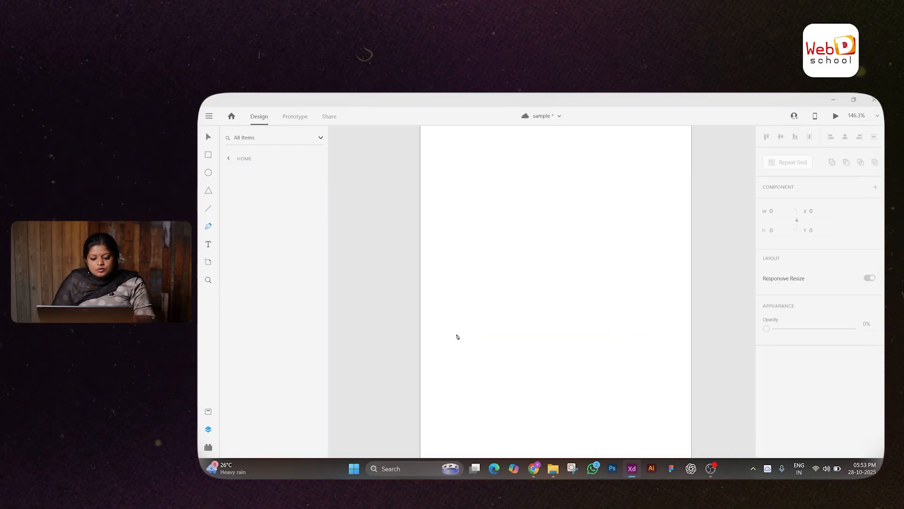
Draw an open zigzag path of six anchor points across the artboard with the Pen tool
{"action": "left_click", "coordinate": [442, 351]}
{"action": "left_click", "coordinate": [501, 263]}
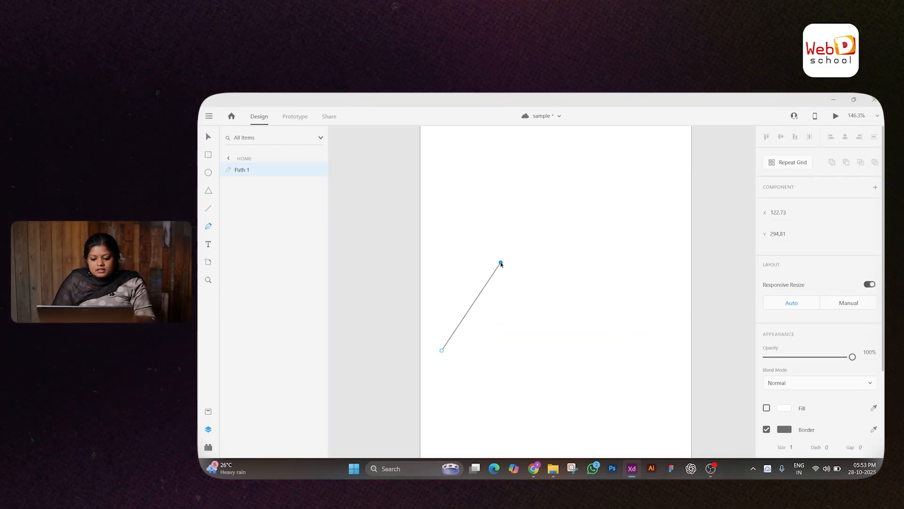
{"action": "left_click", "coordinate": [585, 346]}
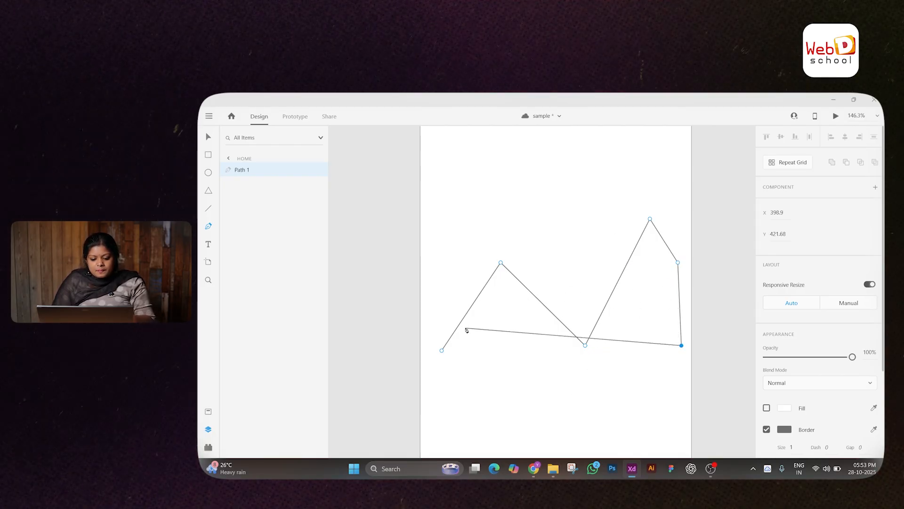
{"action": "key", "text": "Escape"}
{"action": "key", "text": "Escape"}
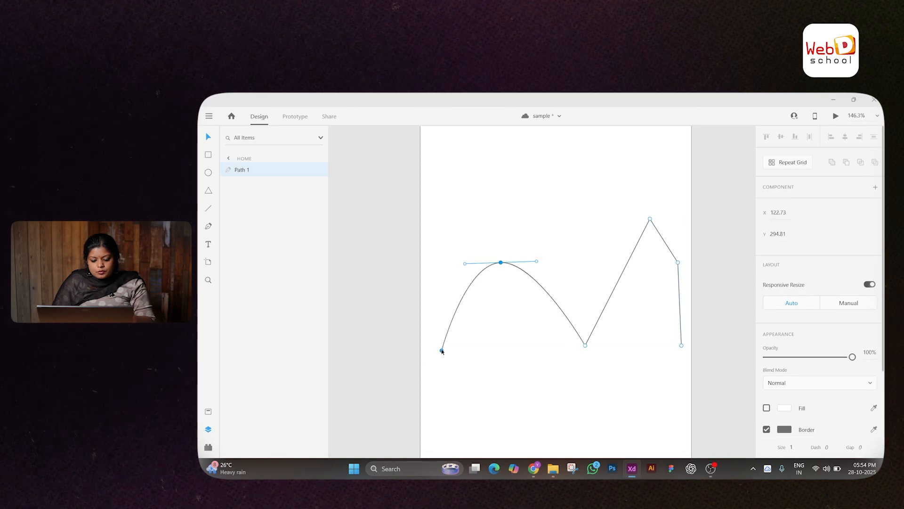
Convert the corner anchor points of the zigzag path into smooth curve points to form a wave
{"action": "double_click", "coordinate": [442, 350]}
{"action": "double_click", "coordinate": [586, 346]}
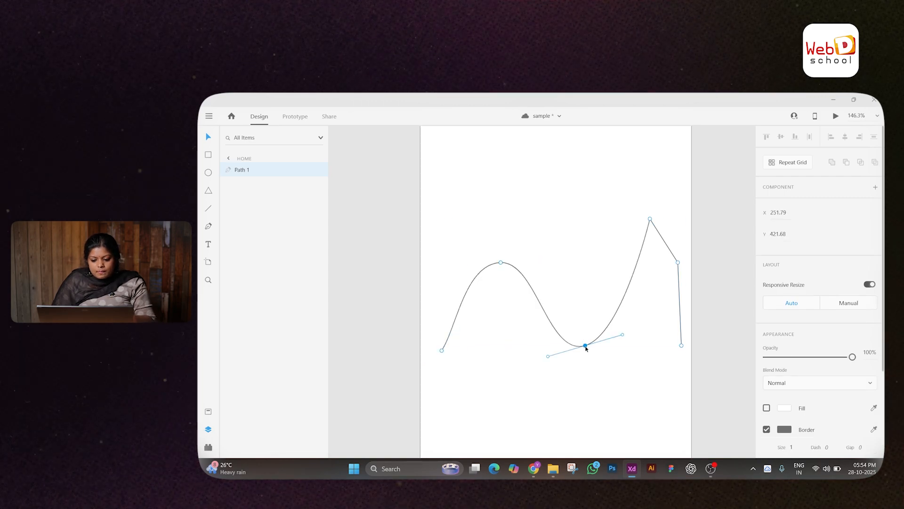
{"action": "double_click", "coordinate": [650, 219]}
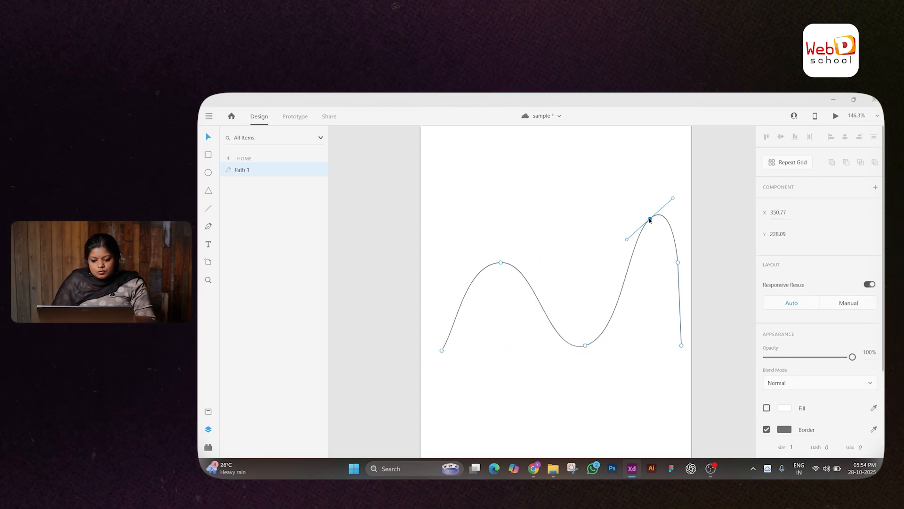
{"action": "double_click", "coordinate": [678, 262]}
{"action": "double_click", "coordinate": [683, 349]}
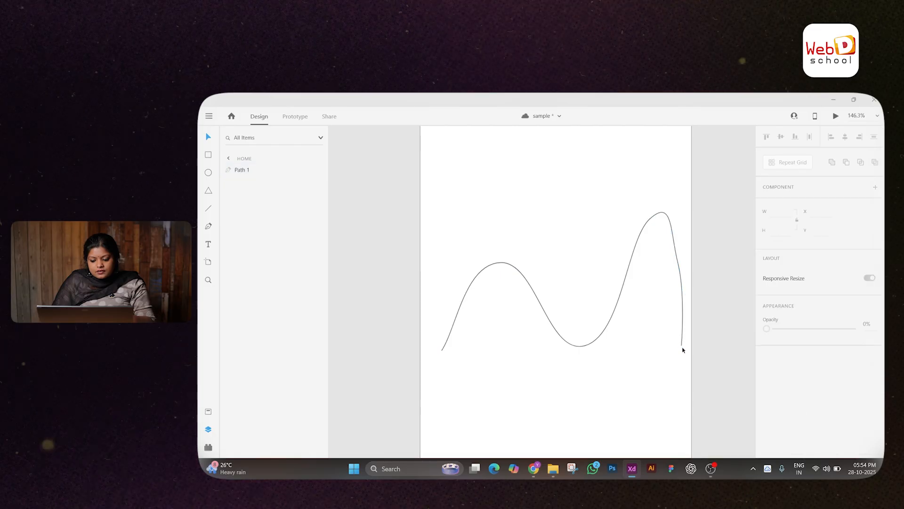
{"action": "left_click", "coordinate": [681, 343]}
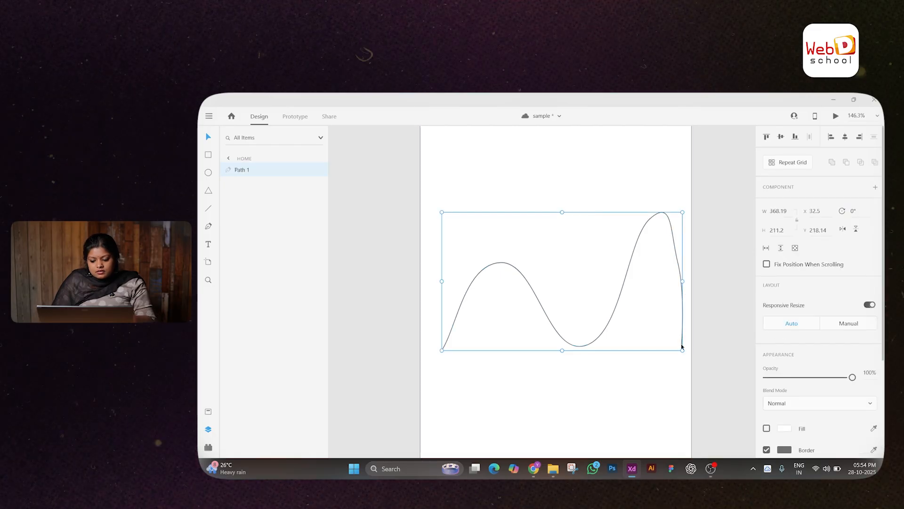
{"action": "double_click", "coordinate": [682, 346]}
{"action": "left_click", "coordinate": [681, 346]}
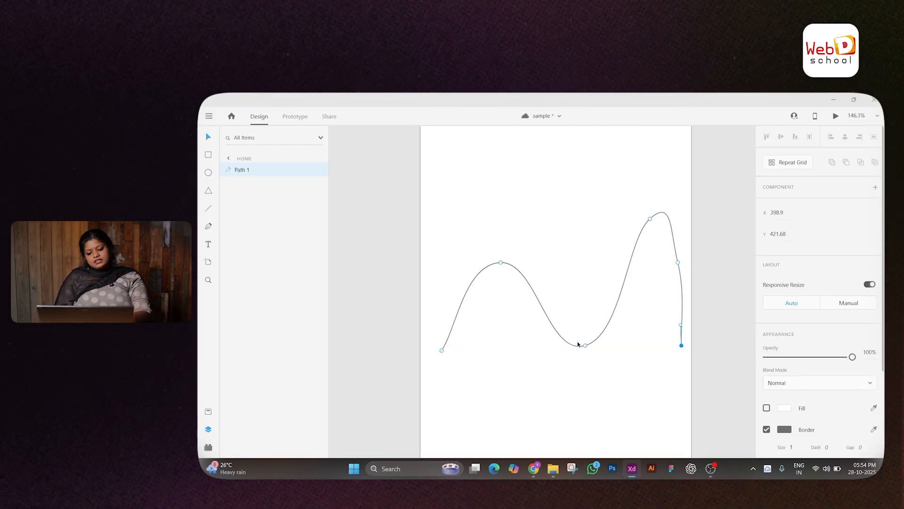
{"action": "left_click", "coordinate": [529, 354]}
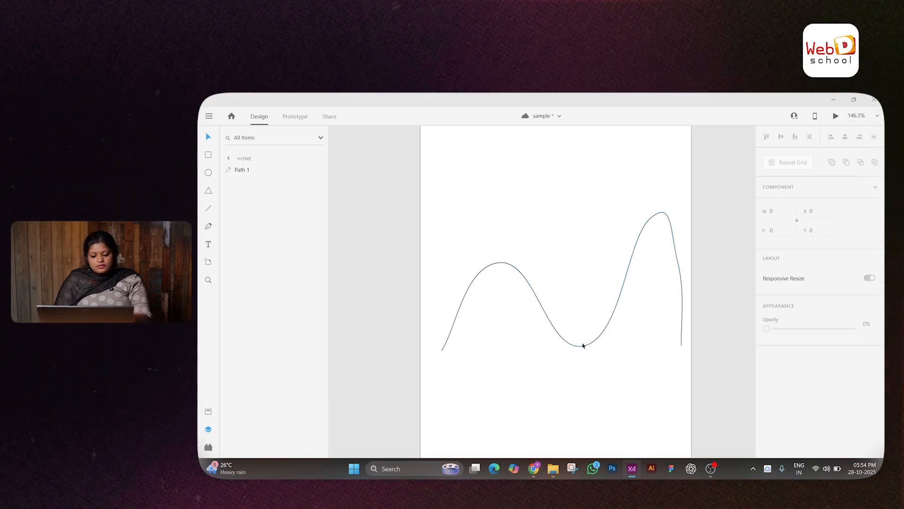
Delete the wavy path from the artboard
{"action": "left_click", "coordinate": [466, 292]}
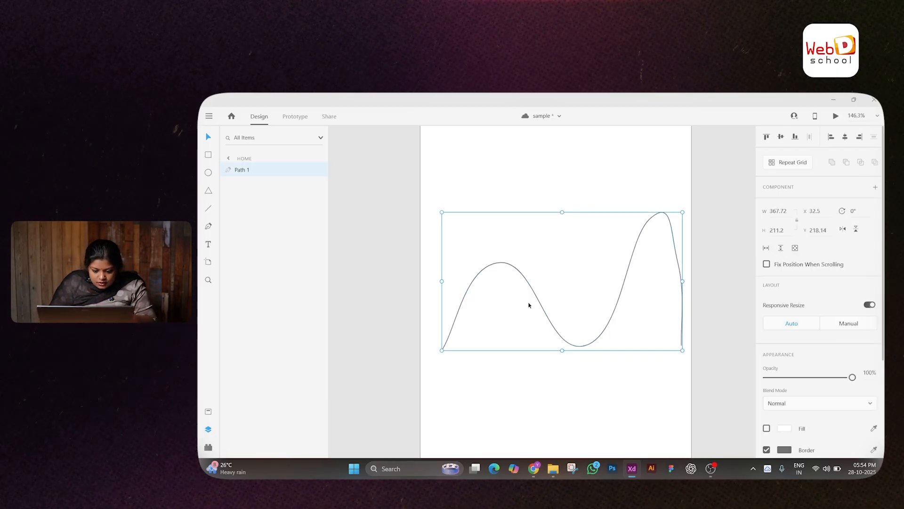
{"action": "left_click_drag", "start_coordinate": [558, 333], "coordinate": [546, 327]}
{"action": "key", "text": "Delete"}
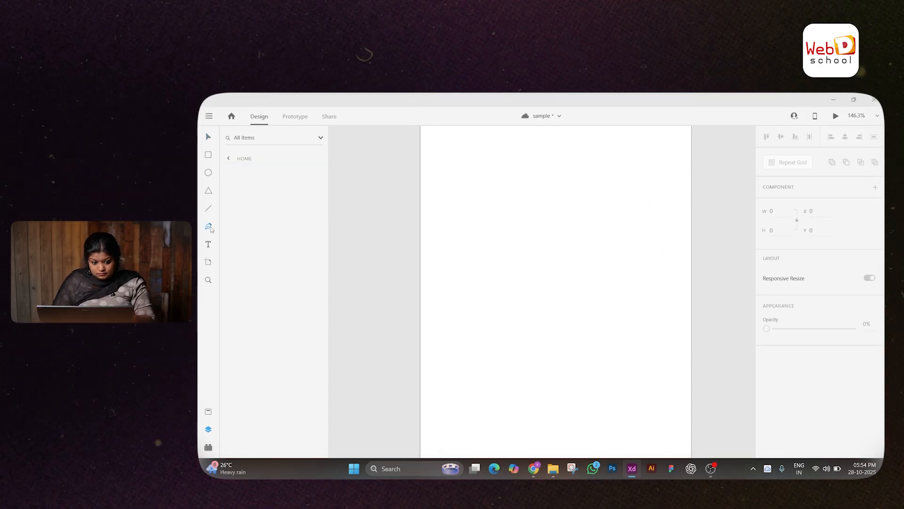
Draw an open M-shaped path with five anchor points across the artboard using the Pen tool
{"action": "left_click", "coordinate": [439, 319]}
{"action": "left_click", "coordinate": [496, 219]}
{"action": "left_click", "coordinate": [555, 311]}
{"action": "left_click", "coordinate": [675, 315]}
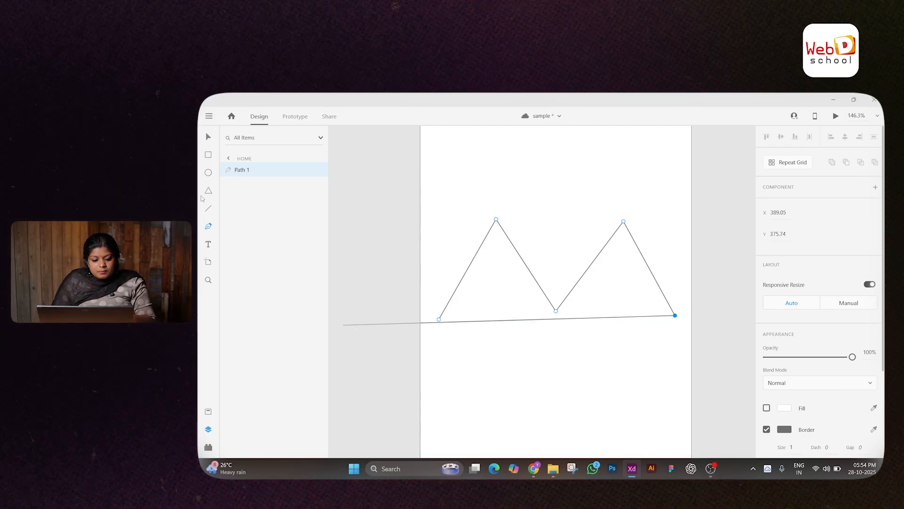
{"action": "left_click", "coordinate": [208, 142]}
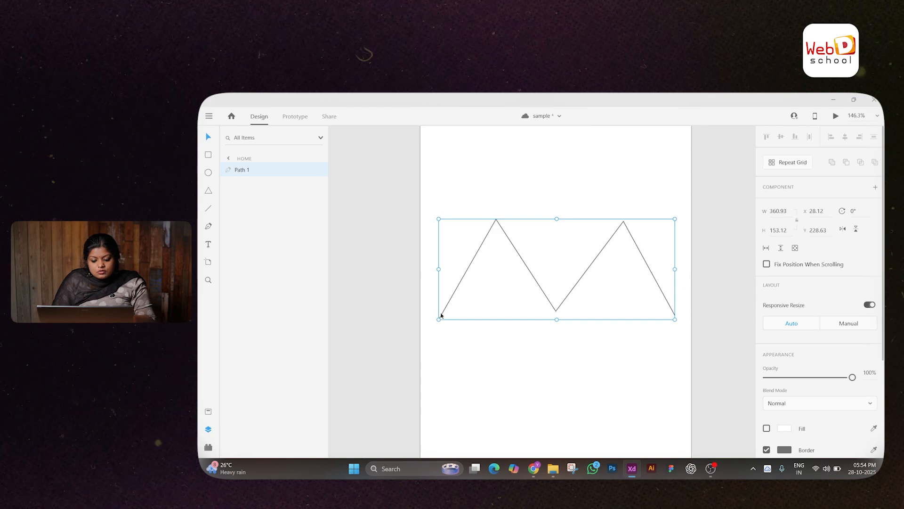
Round both peaks of the M-shaped path into curves and widen the second arch by its curve handle
{"action": "left_click", "coordinate": [496, 220]}
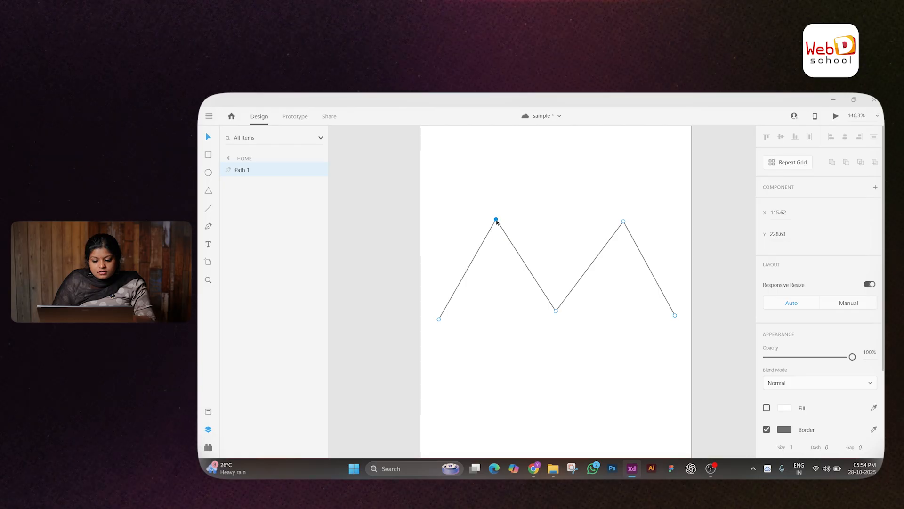
{"action": "double_click", "coordinate": [497, 220]}
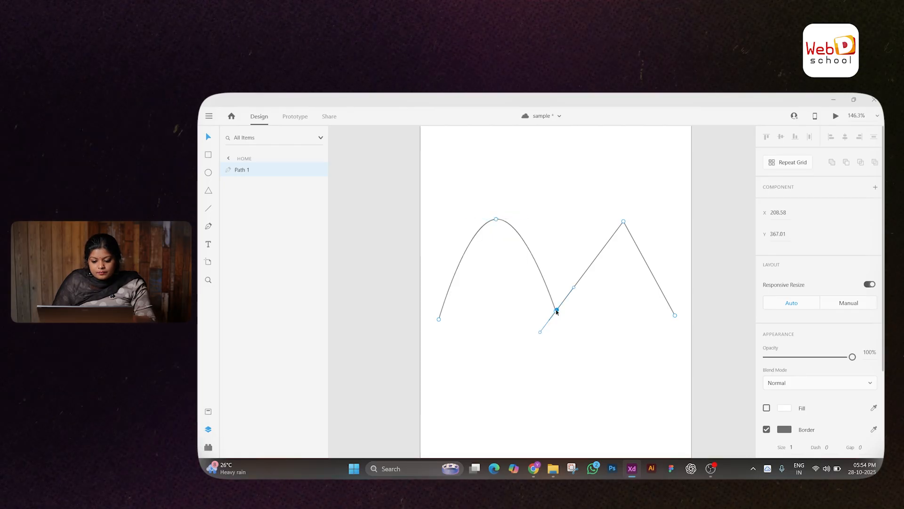
{"action": "left_click", "coordinate": [637, 247]}
{"action": "key", "text": "ctrl+z"}
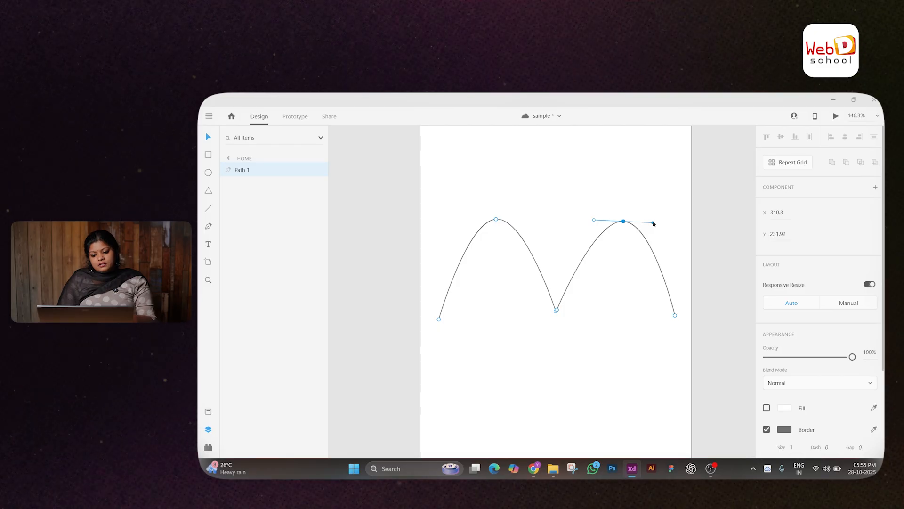
{"action": "left_click_drag", "start_coordinate": [653, 223], "coordinate": [684, 235]}
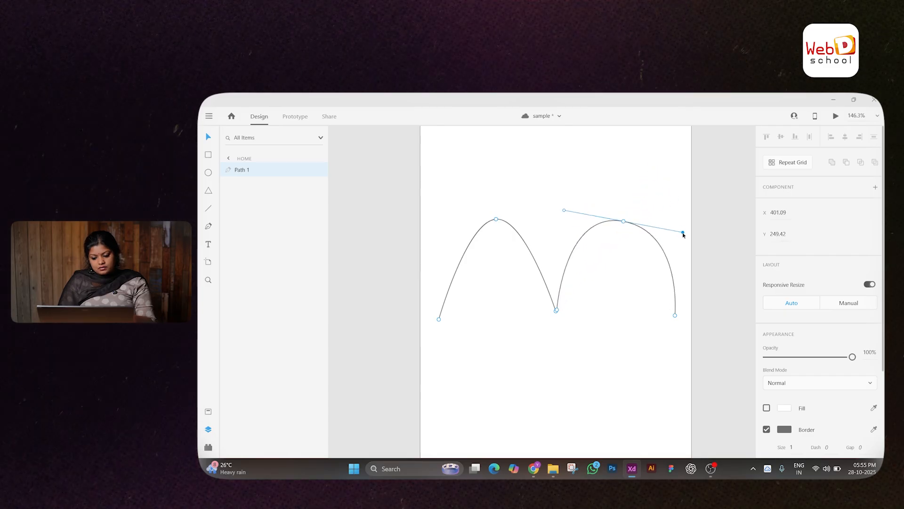
Toggle the first peak to a corner and back to a curve, bending it by its handle before deleting the path
{"action": "left_click", "coordinate": [498, 220]}
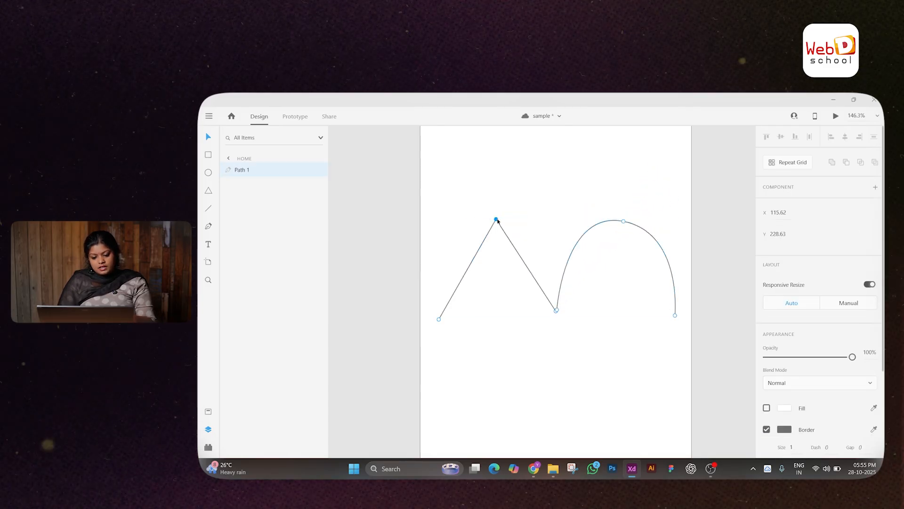
{"action": "double_click", "coordinate": [496, 220]}
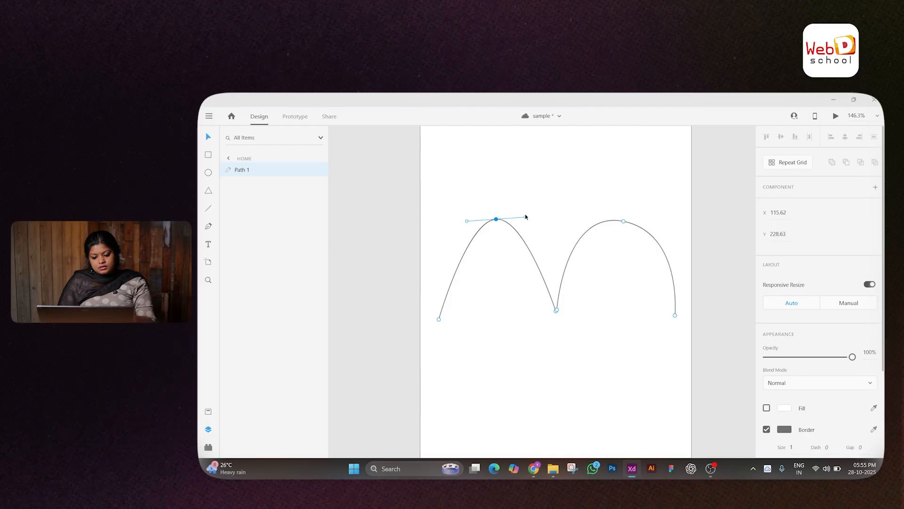
{"action": "left_click_drag", "start_coordinate": [520, 218], "coordinate": [522, 389]}
{"action": "left_click_drag", "start_coordinate": [683, 241], "coordinate": [516, 159]}
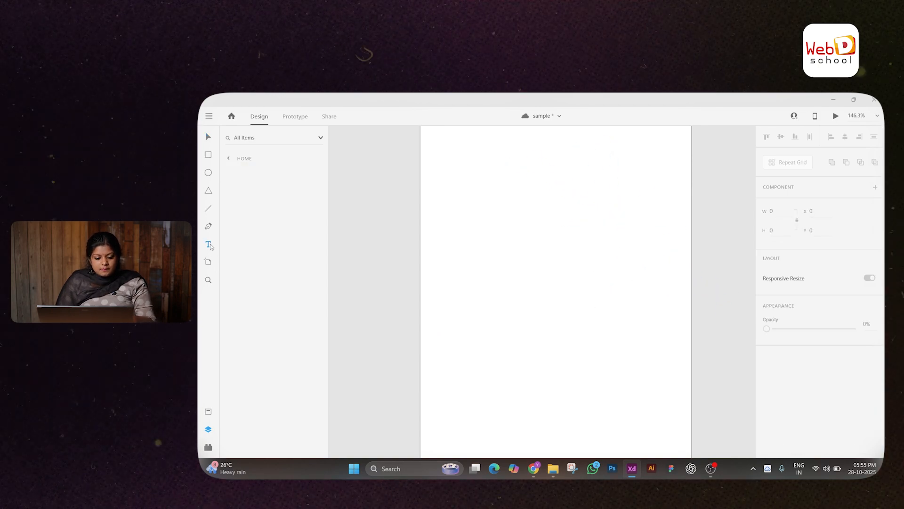
Start a point text object near the middle of the empty artboard
{"action": "left_click", "coordinate": [209, 244]}
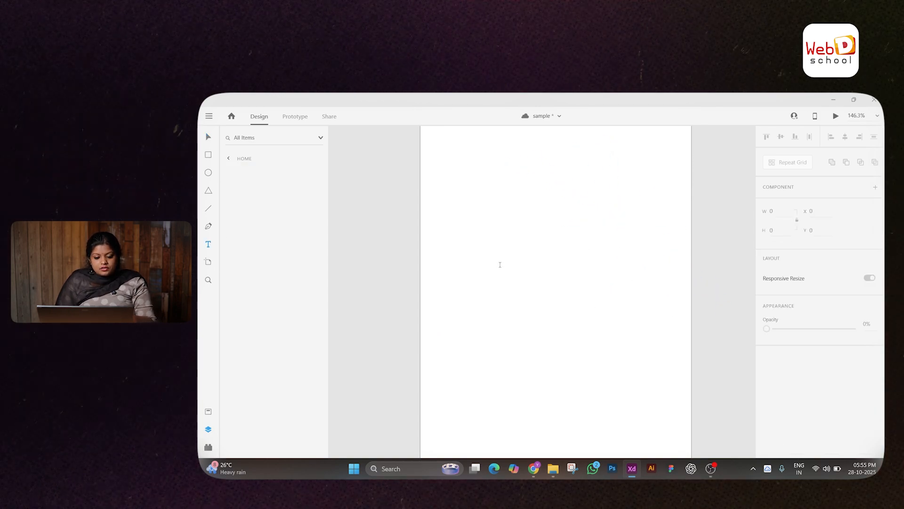
{"action": "left_click", "coordinate": [504, 254]}
{"action": "type", "text": "nnklsz"}
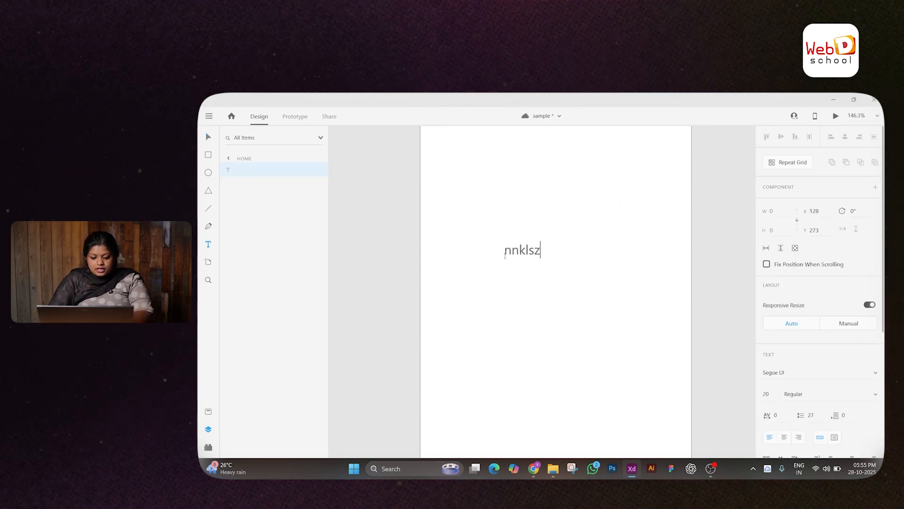
{"action": "type", "text": "rg"}
{"action": "key", "text": "BackSpace"}
{"action": "key", "text": "BackSpace"}
{"action": "key", "text": "BackSpace"}
{"action": "key", "text": "BackSpace"}
{"action": "key", "text": "BackSpace"}
{"action": "key", "text": "BackSpace"}
{"action": "key", "text": "BackSpace"}
{"action": "key", "text": "BackSpace"}
Enter "Web D school" as the content of the text object and finish editing it
{"action": "type", "text": "Web D school"}
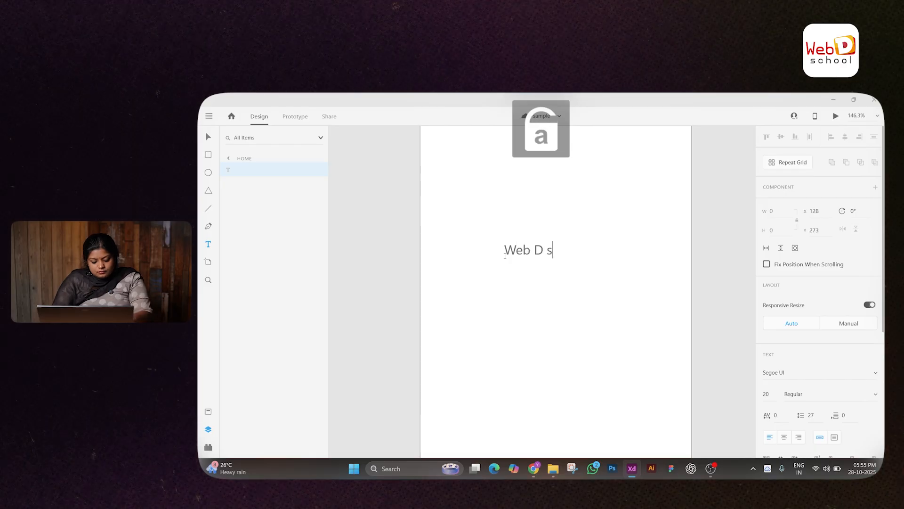
{"action": "key", "text": "Escape"}
Change the font of the "Web D school" text to Arial
{"action": "scroll", "coordinate": [851, 390], "scroll_direction": "down", "scroll_amount": 4}
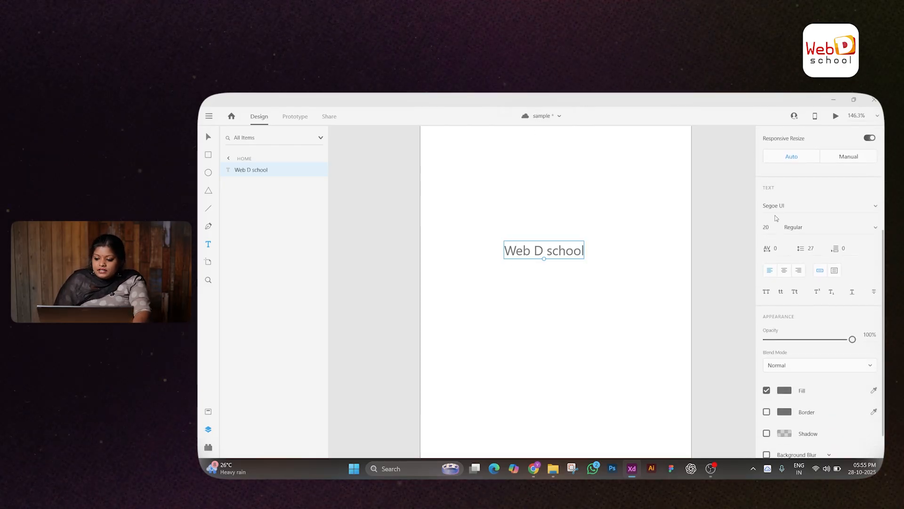
{"action": "left_click", "coordinate": [876, 207]}
{"action": "scroll", "coordinate": [809, 259], "scroll_direction": "down", "scroll_amount": 10}
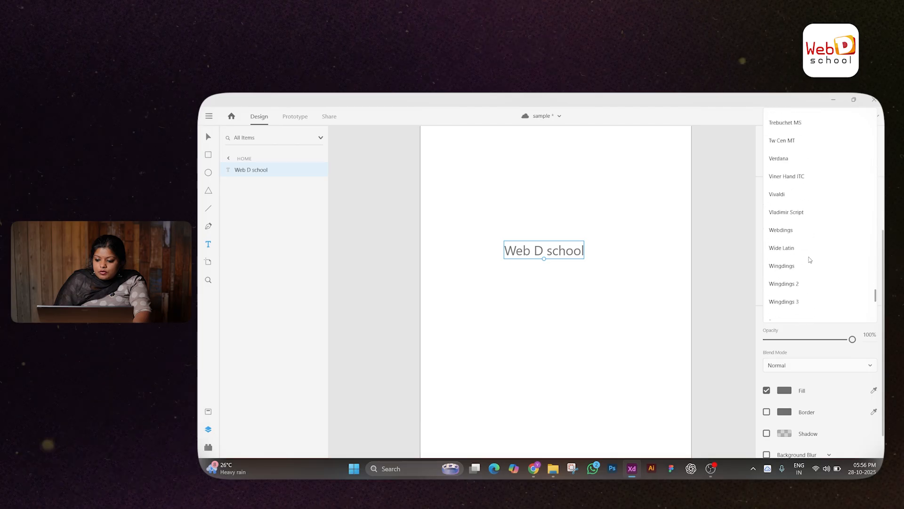
{"action": "scroll", "coordinate": [809, 259], "scroll_direction": "up", "scroll_amount": 15}
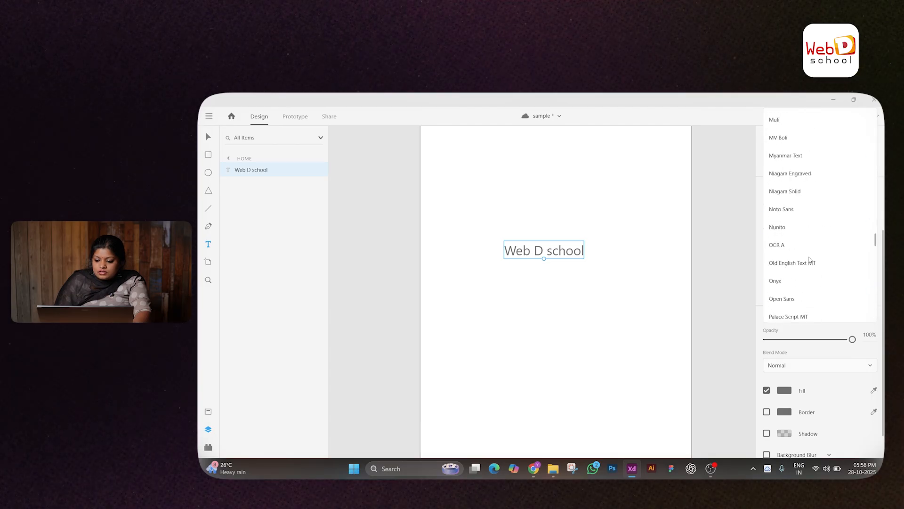
{"action": "scroll", "coordinate": [809, 259], "scroll_direction": "up", "scroll_amount": 15}
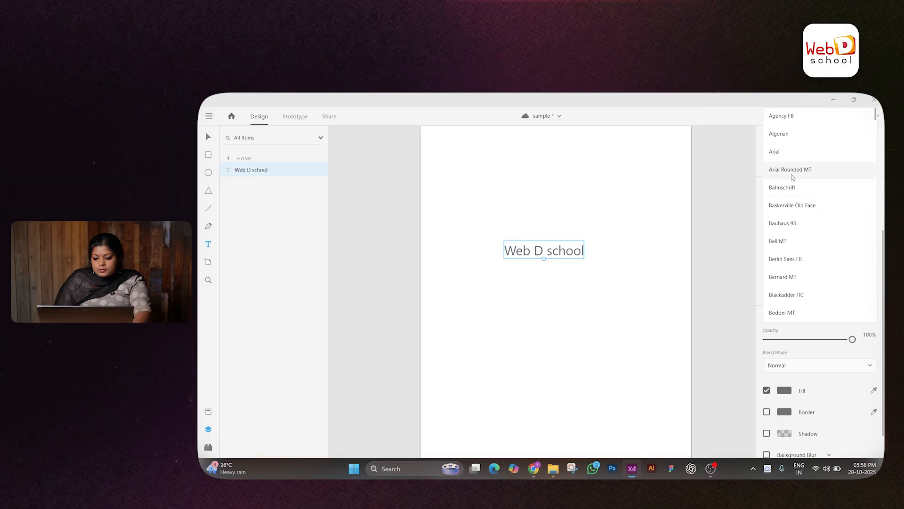
{"action": "left_click", "coordinate": [784, 152]}
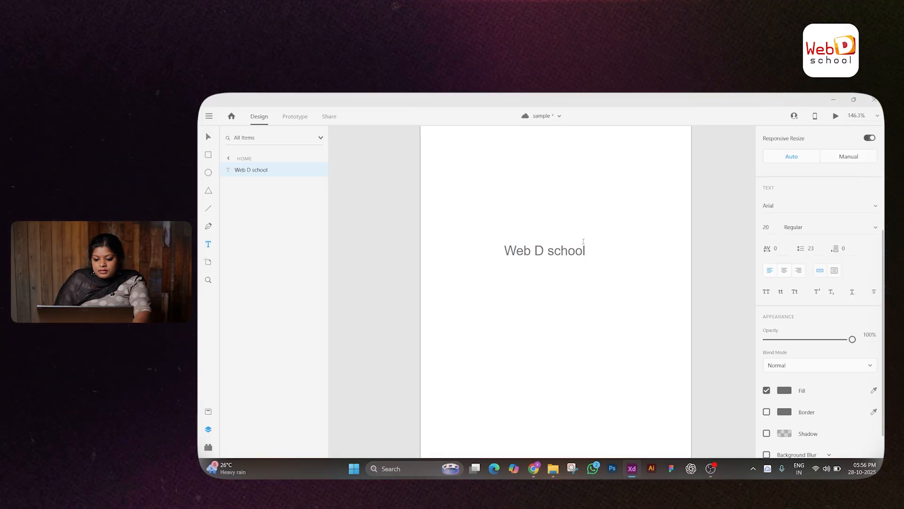
Set the text's font size to 24 and its weight to Bold
{"action": "left_click", "coordinate": [770, 229]}
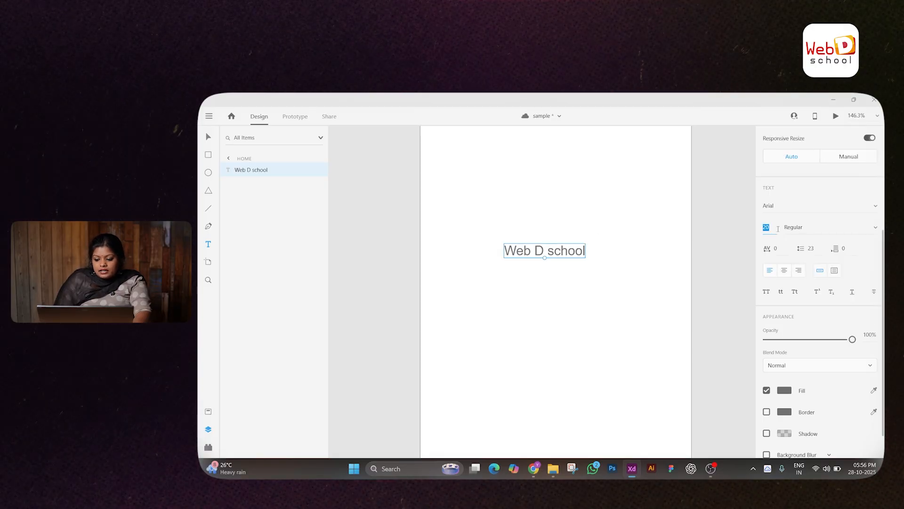
{"action": "type", "text": "2"}
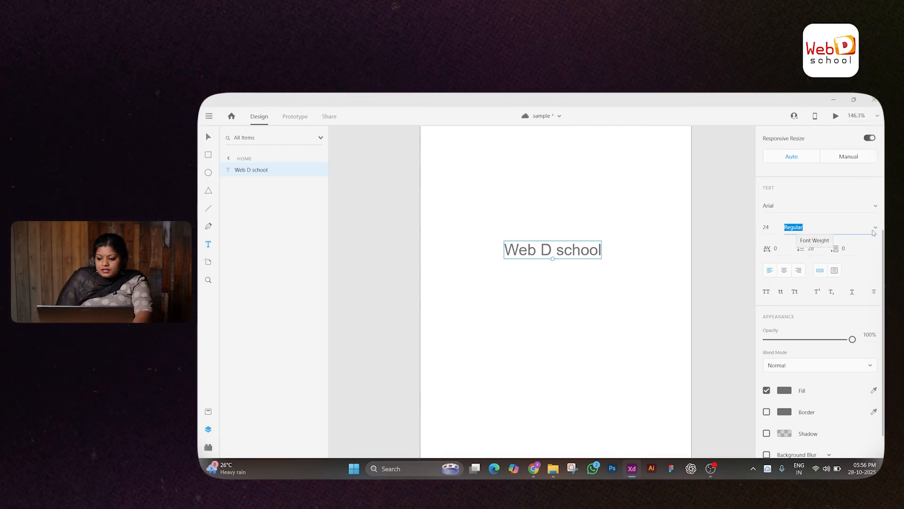
{"action": "left_click", "coordinate": [835, 233]}
{"action": "left_click", "coordinate": [821, 247]}
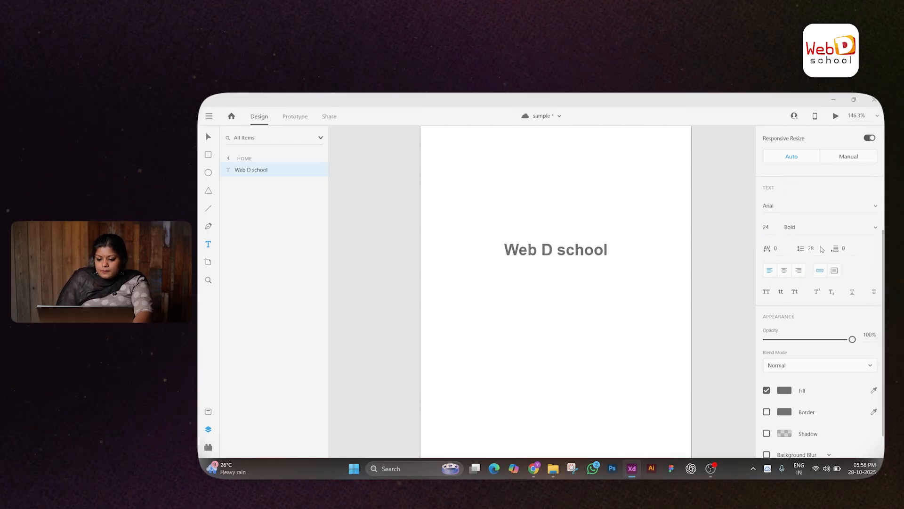
Center-align the "Web D school" text and set its character spacing to 50
{"action": "left_click", "coordinate": [784, 270]}
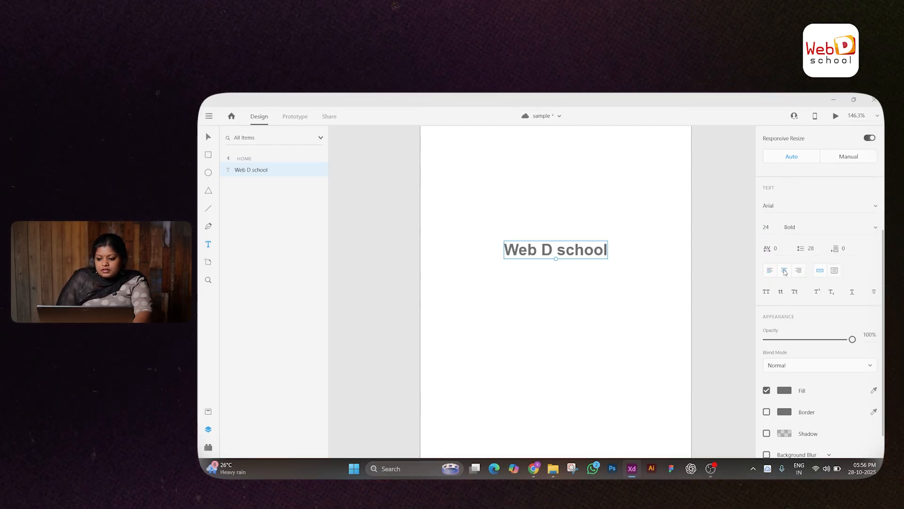
{"action": "left_click", "coordinate": [769, 248]}
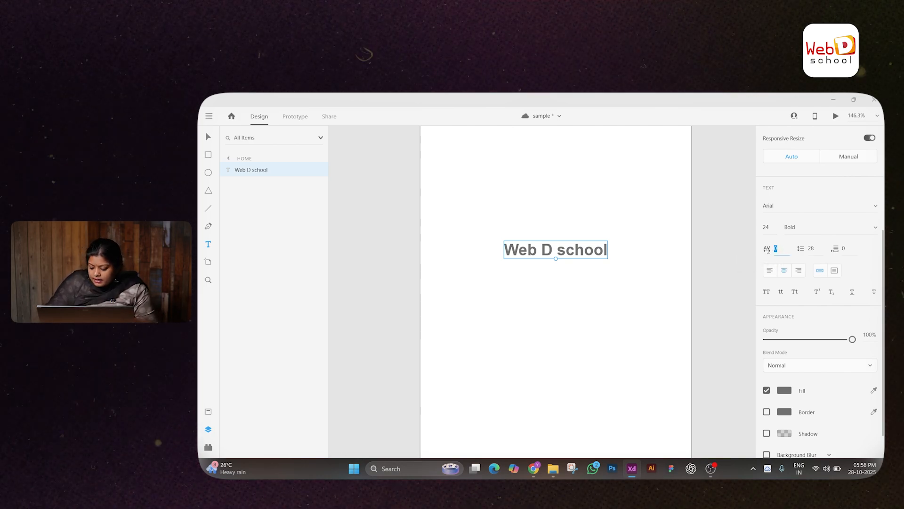
{"action": "type", "text": "0"}
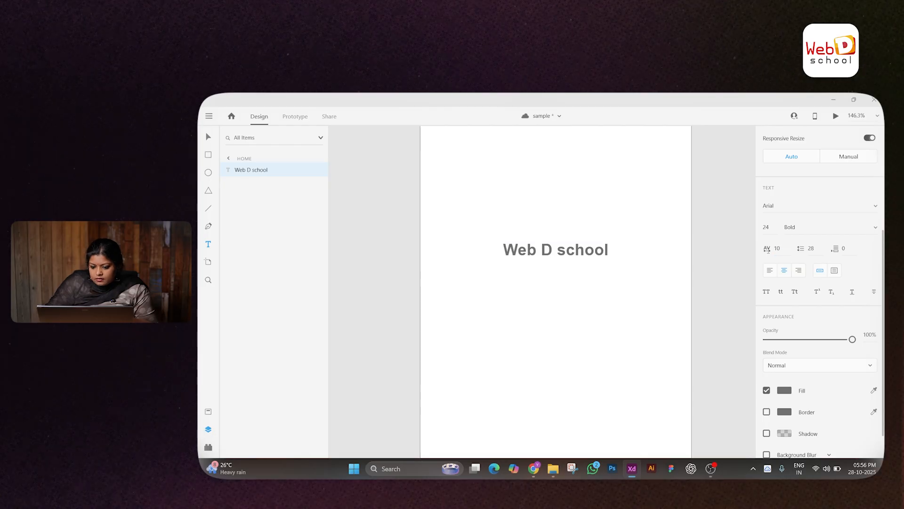
{"action": "type", "text": "50"}
{"action": "key", "text": "Return"}
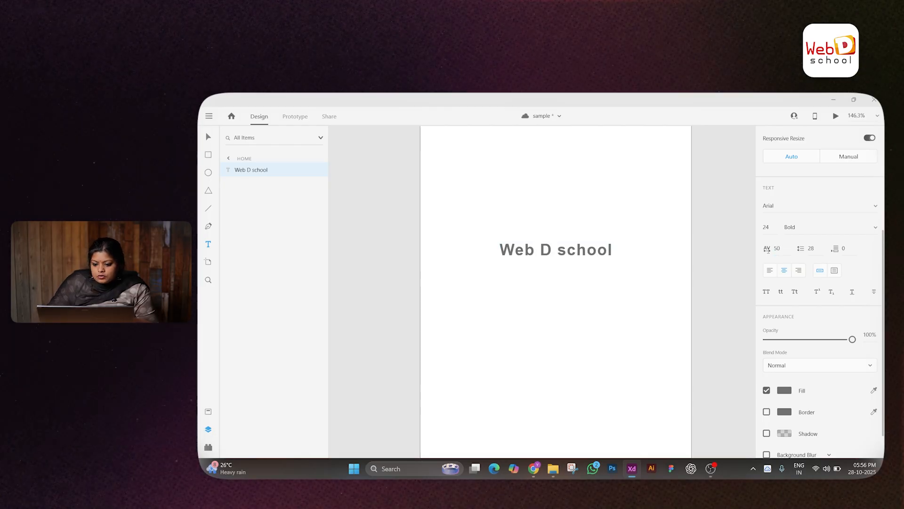
Try character spacing values of 80, 120 and 150 on the "Web D school" text
{"action": "left_click", "coordinate": [774, 249]}
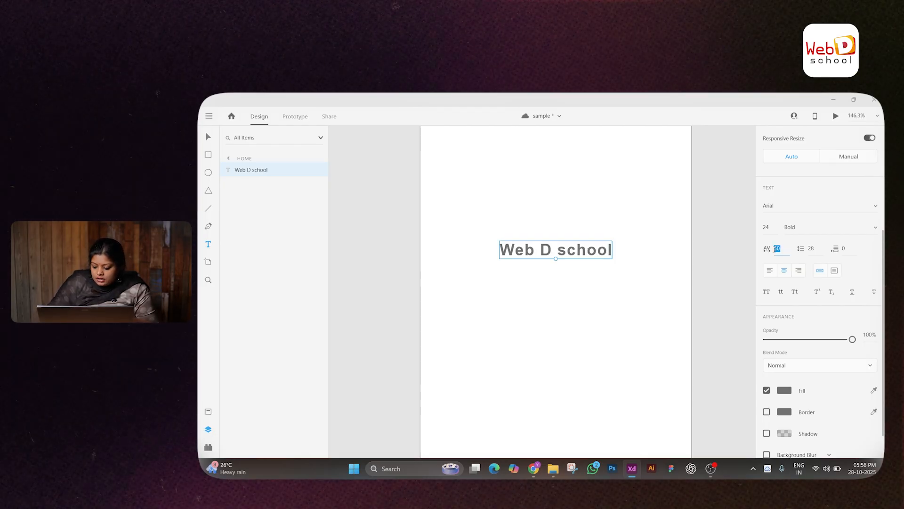
{"action": "type", "text": "80"}
{"action": "key", "text": "Return"}
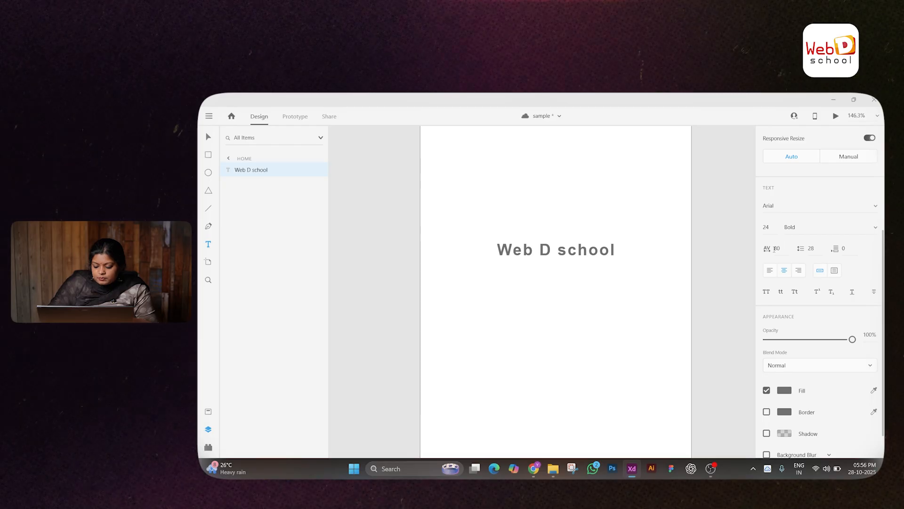
{"action": "type", "text": "120"}
{"action": "key", "text": "Return"}
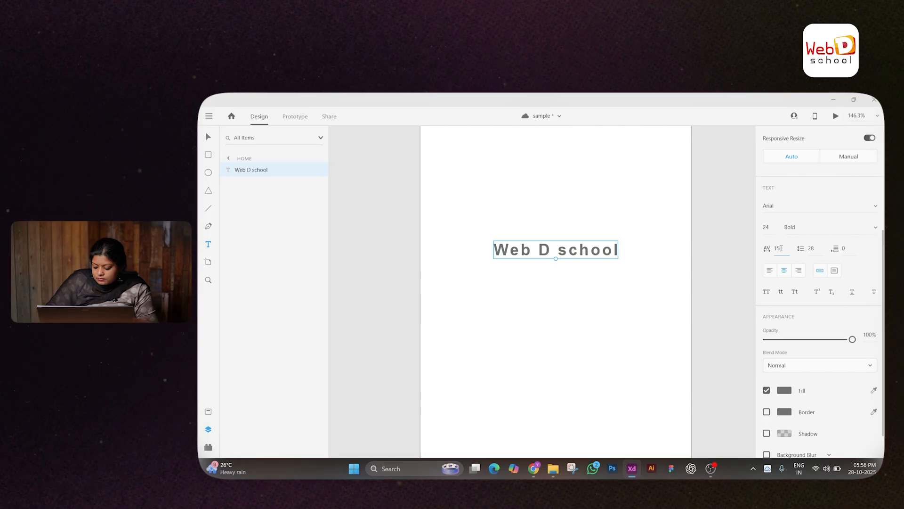
{"action": "type", "text": "150"}
{"action": "key", "text": "Return"}
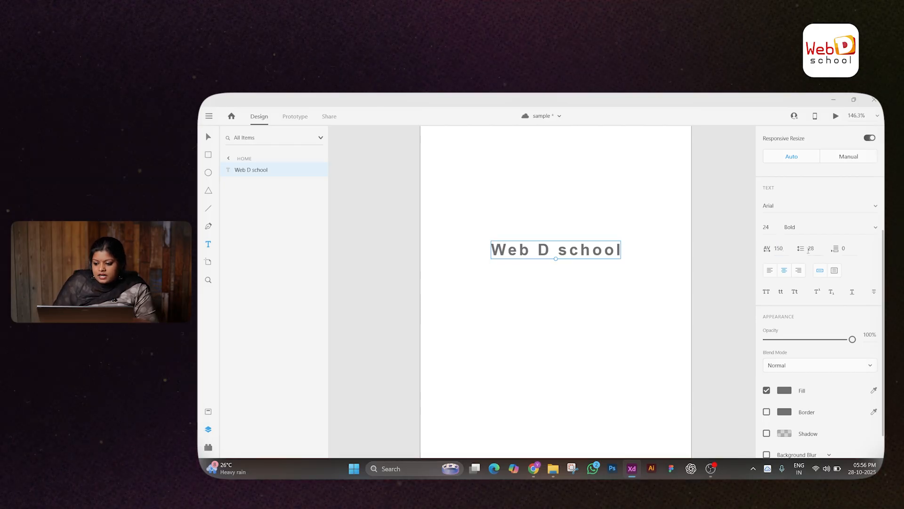
Copy the "Web D school" line and paste it twice on new lines in the same text object
{"action": "left_click", "coordinate": [817, 248]}
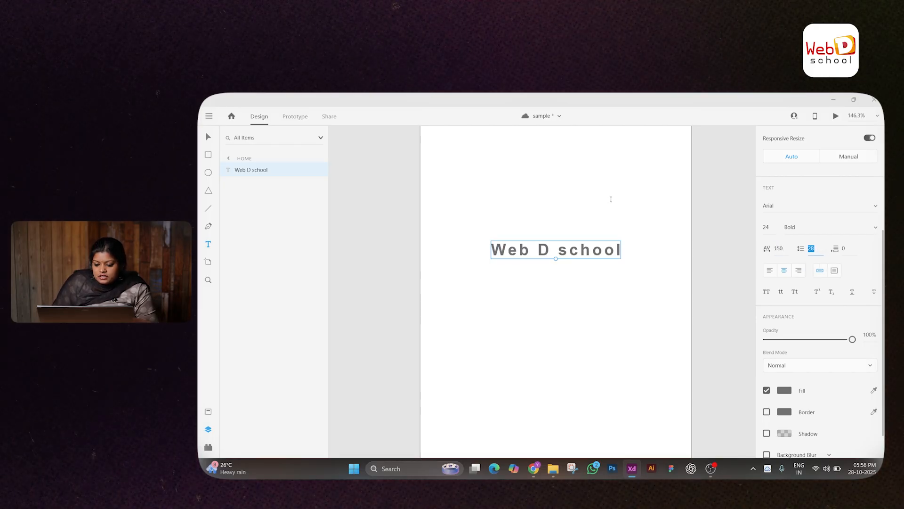
{"action": "double_click", "coordinate": [492, 250]}
{"action": "left_click", "coordinate": [491, 249]}
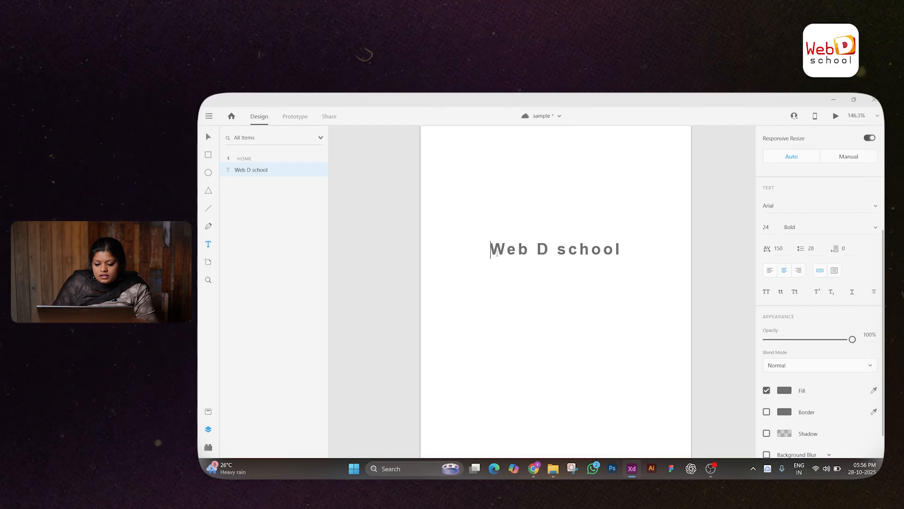
{"action": "left_click_drag", "start_coordinate": [490, 250], "coordinate": [619, 254]}
{"action": "key", "text": "ctrl+c"}
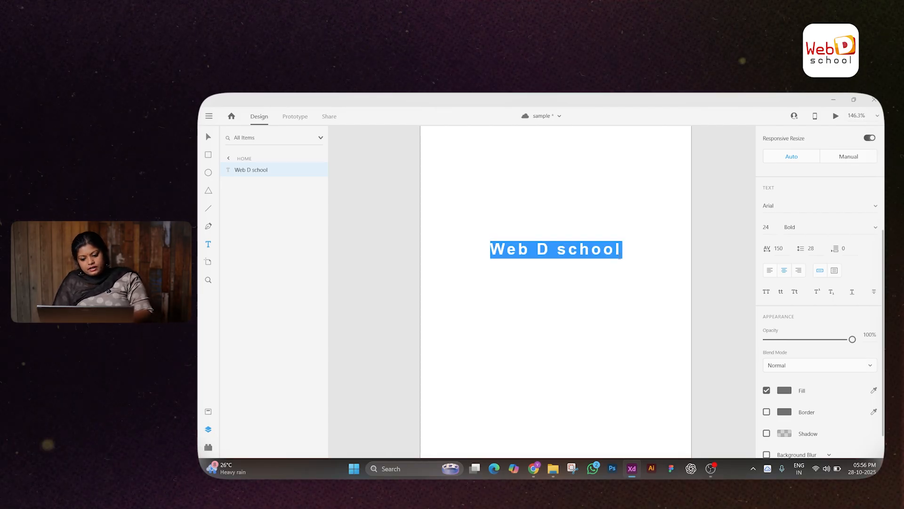
{"action": "left_click", "coordinate": [623, 254]}
{"action": "key", "text": "Return"}
{"action": "key", "text": "ctrl+v"}
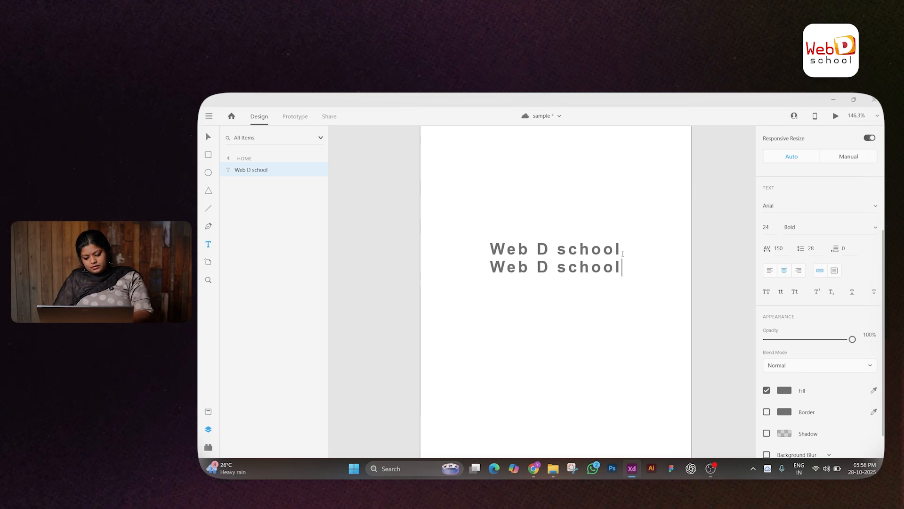
{"action": "key", "text": "Return"}
{"action": "key", "text": "ctrl+v"}
{"action": "key", "text": "Escape"}
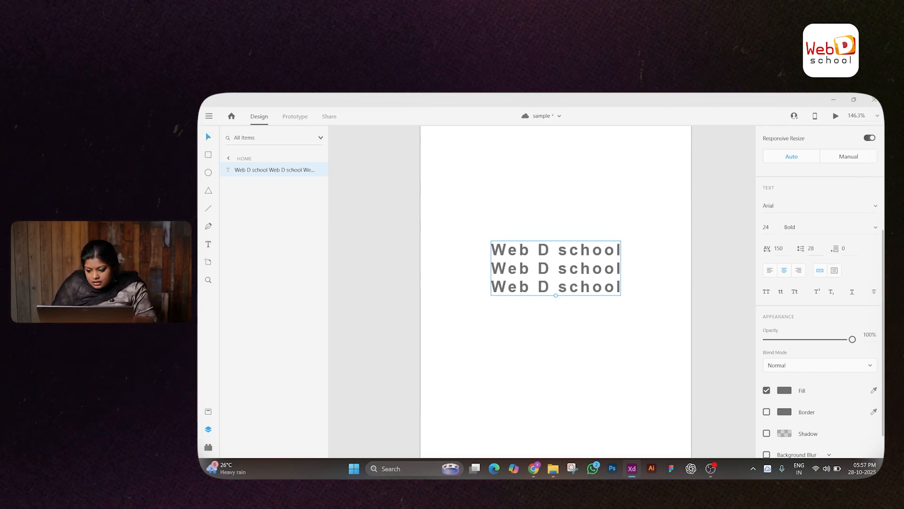
Set the line spacing of the three-line text to 80
{"action": "left_click", "coordinate": [815, 248]}
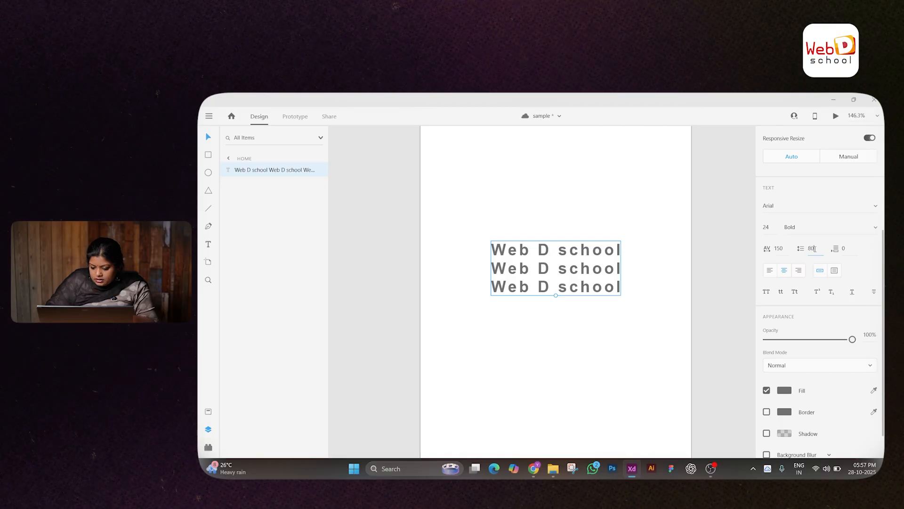
{"action": "type", "text": "80"}
{"action": "key", "text": "Return"}
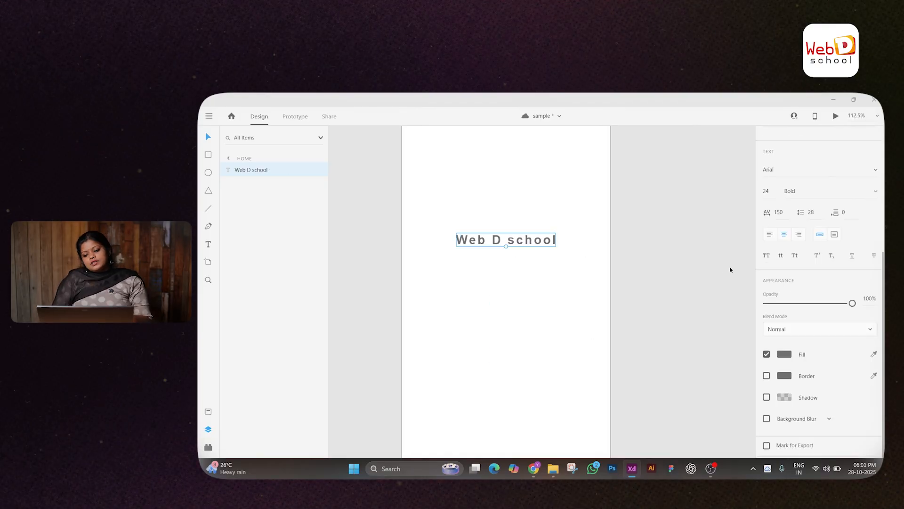
Apply uppercase, lowercase and title case in turn to the "Web D school" text
{"action": "left_click", "coordinate": [766, 255]}
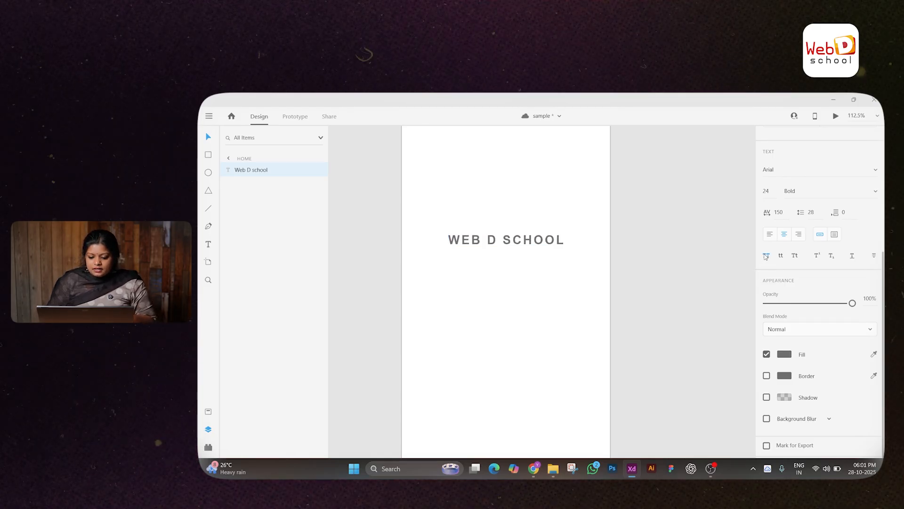
{"action": "left_click", "coordinate": [780, 255]}
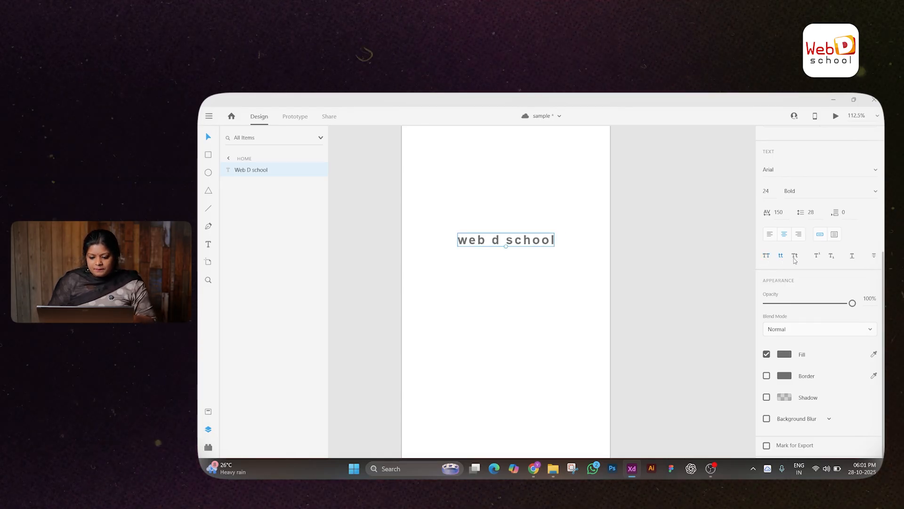
{"action": "left_click", "coordinate": [794, 257]}
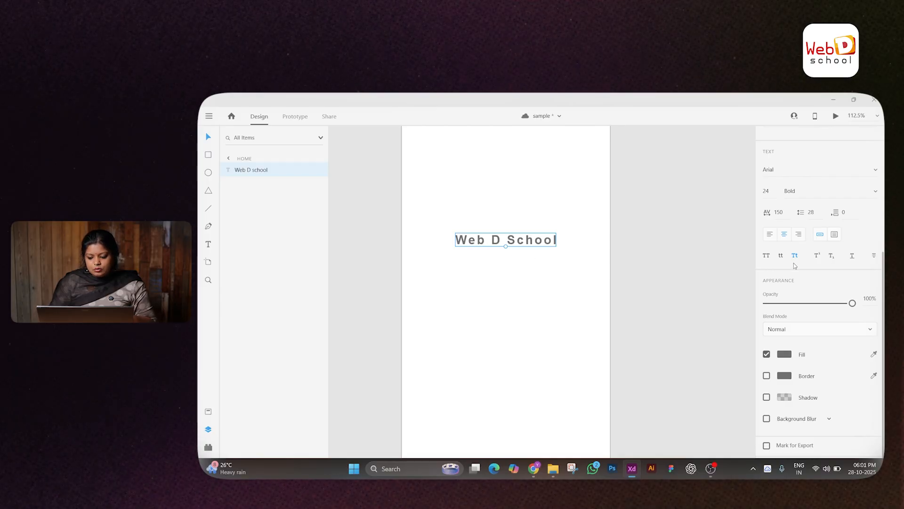
Try superscript, subscript, underline and strikethrough formatting on the title-case text
{"action": "left_click", "coordinate": [818, 256]}
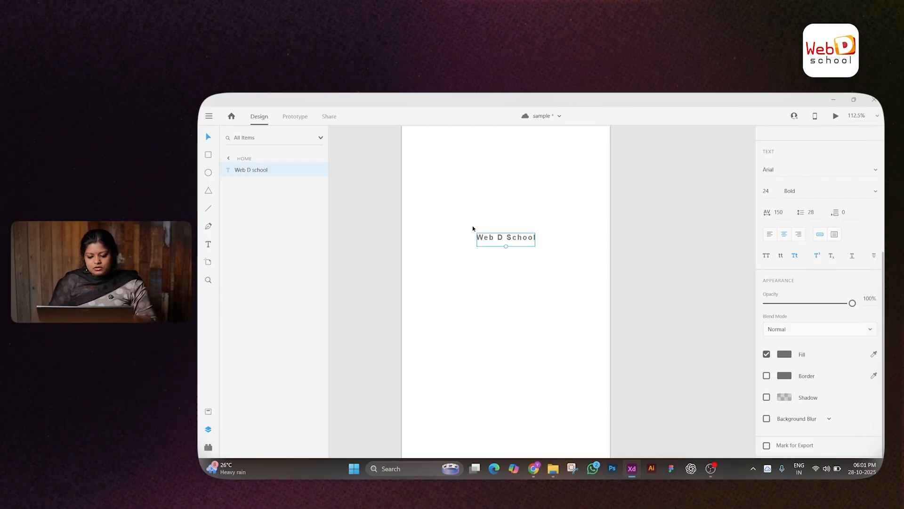
{"action": "left_click", "coordinate": [831, 256]}
{"action": "left_click", "coordinate": [853, 256]}
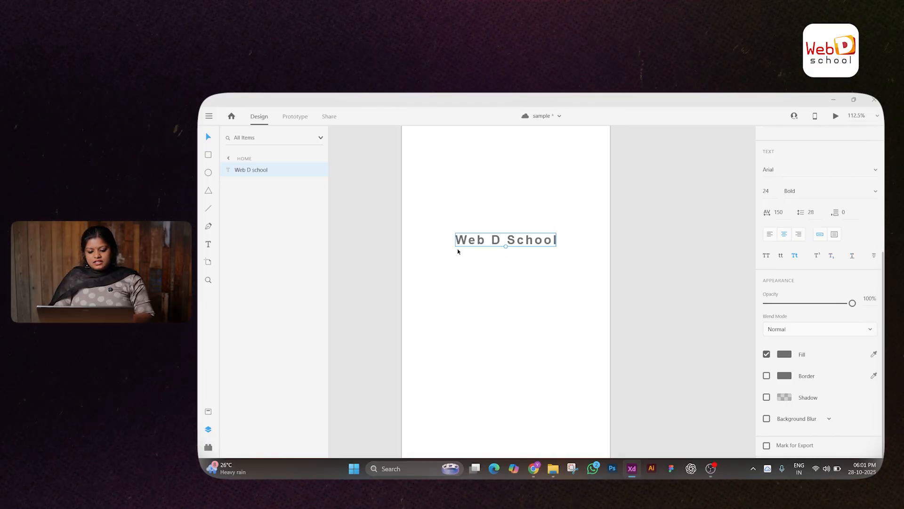
{"action": "left_click", "coordinate": [852, 258]}
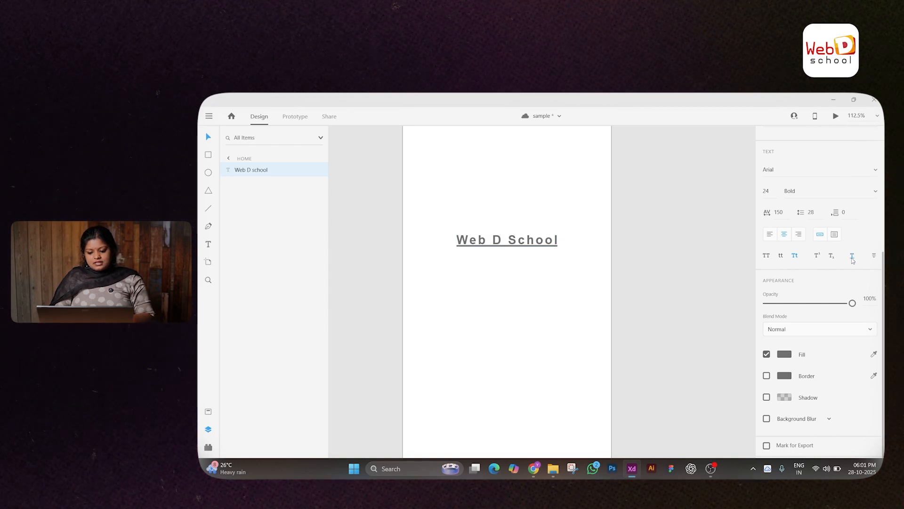
{"action": "left_click", "coordinate": [874, 258]}
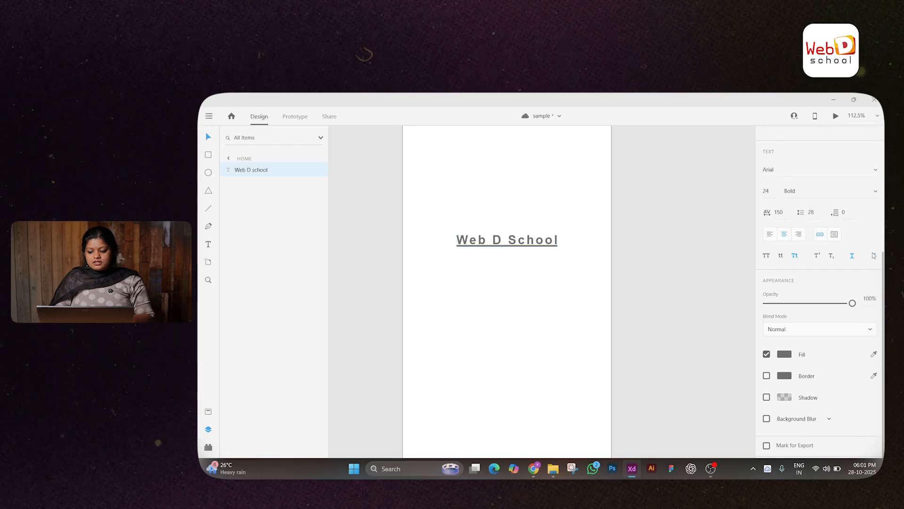
{"action": "left_click", "coordinate": [795, 257]}
Delete the "Web D school" text object from the artboard
{"action": "left_click", "coordinate": [496, 261]}
{"action": "left_click", "coordinate": [505, 242]}
{"action": "key", "text": "Delete"}
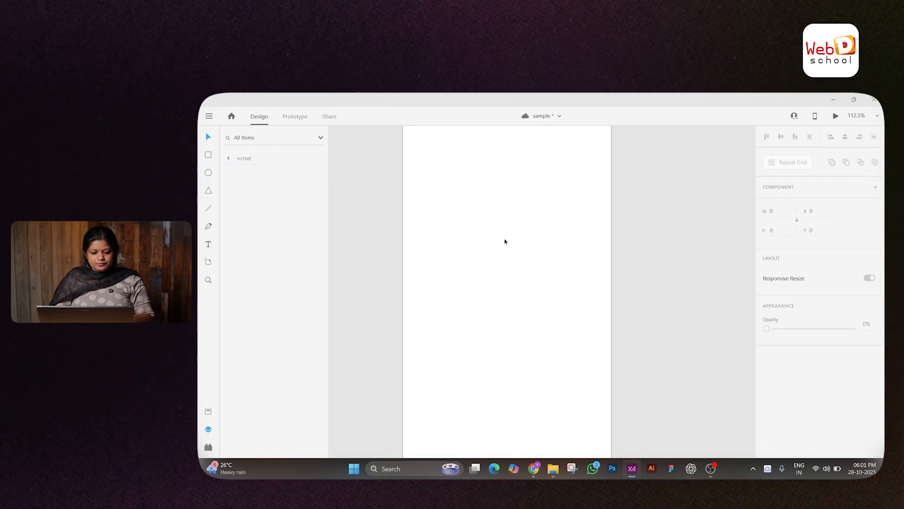
Draw a rectangle about 194 wide and 245 high on the home artboard
{"action": "key", "text": "ctrl+0"}
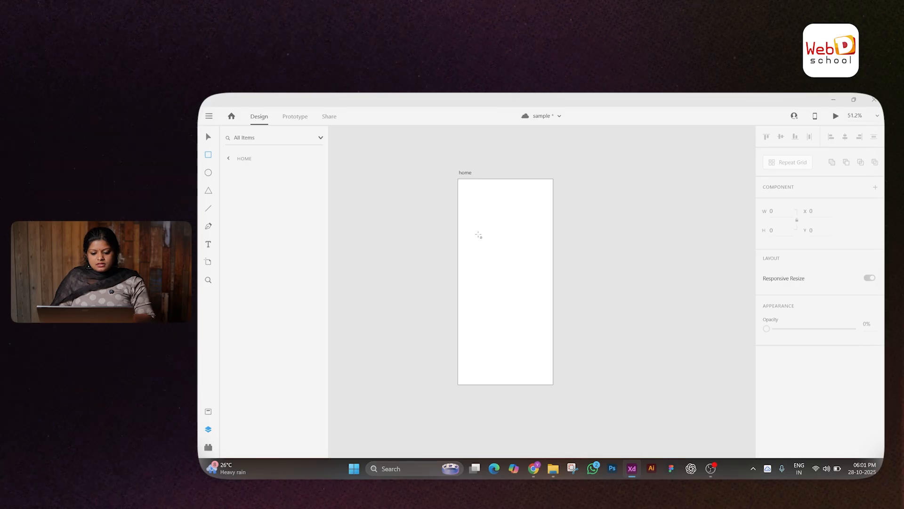
{"action": "left_click_drag", "start_coordinate": [482, 230], "coordinate": [526, 286]}
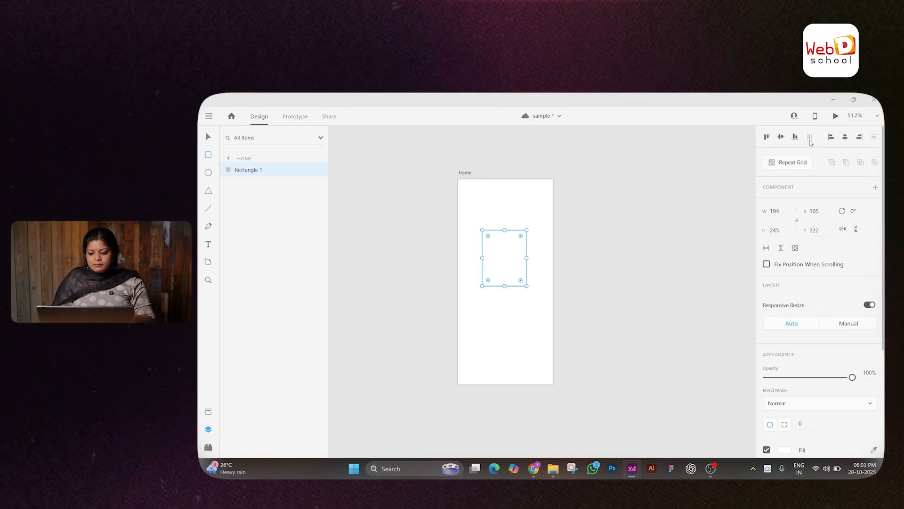
Try the vertical alignments top, middle and bottom and the horizontal alignments center and right for the rectangle on the artboard
{"action": "left_click", "coordinate": [765, 138]}
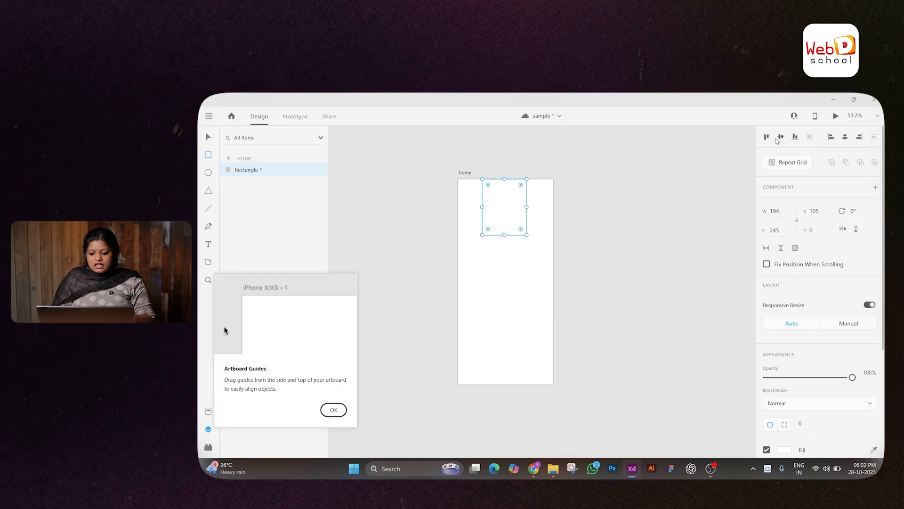
{"action": "left_click", "coordinate": [782, 138]}
{"action": "left_click", "coordinate": [795, 139]}
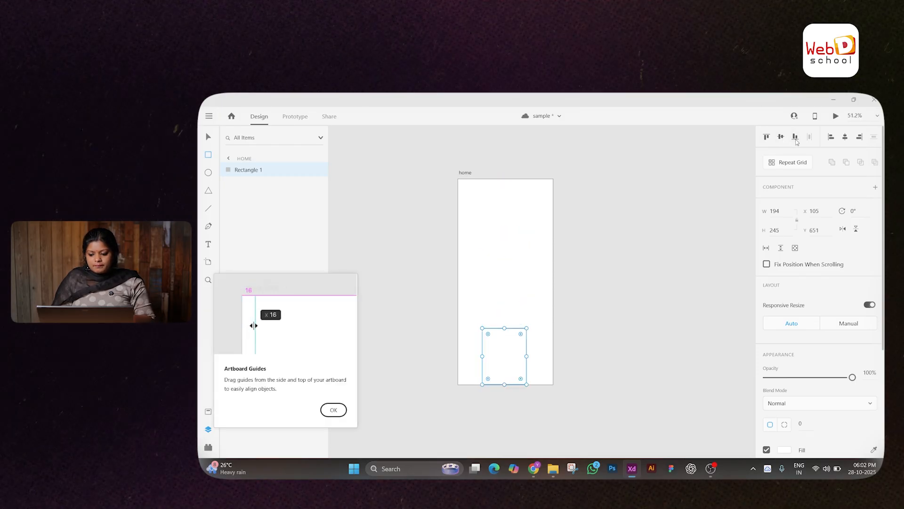
{"action": "left_click", "coordinate": [846, 140]}
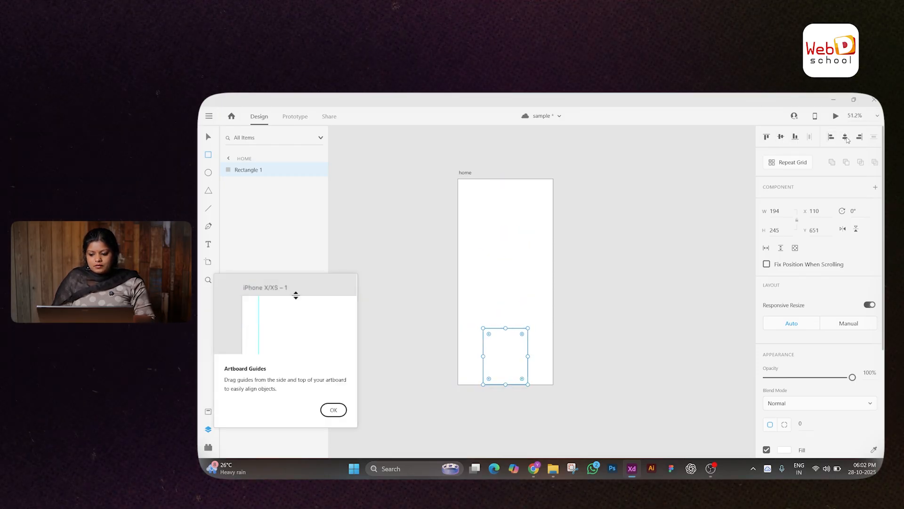
{"action": "left_click", "coordinate": [860, 139]}
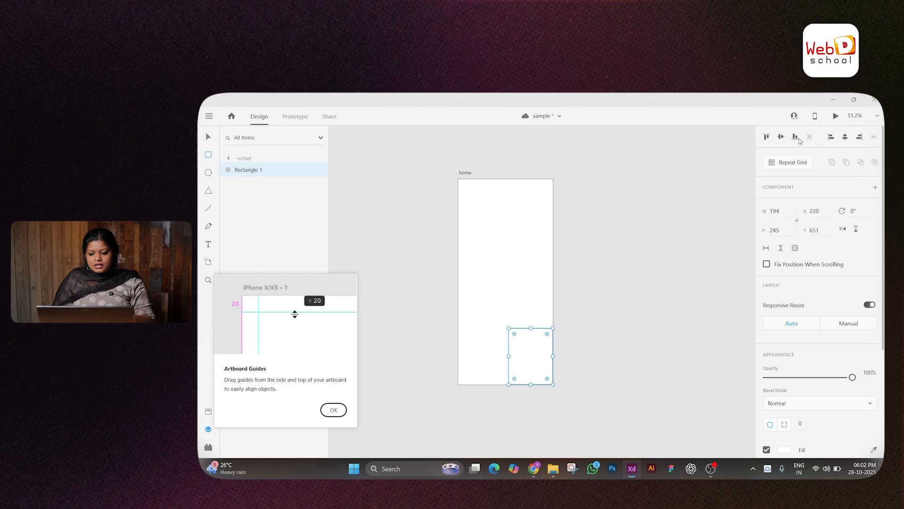
{"action": "left_click", "coordinate": [767, 140]}
{"action": "left_click", "coordinate": [795, 139]}
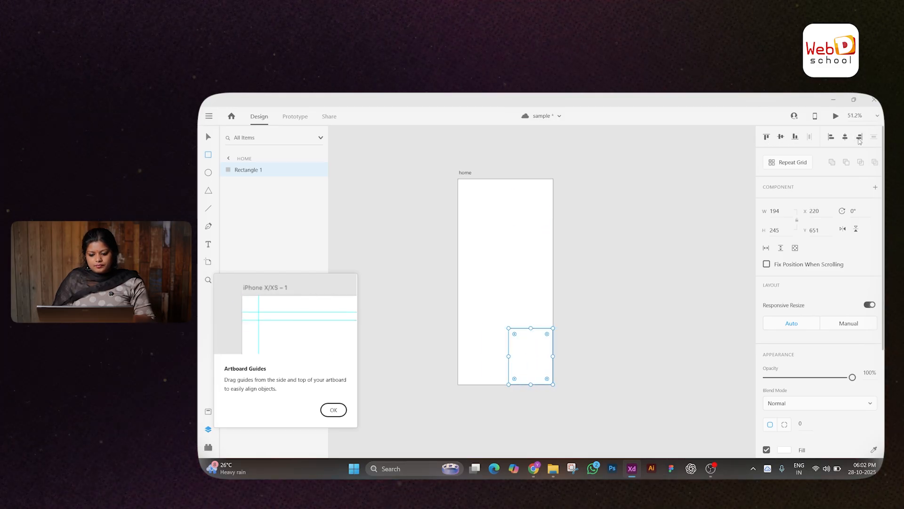
Move the rectangle to about X 47, Y 109 on the artboard and fill it with dark red
{"action": "key", "text": "v"}
{"action": "left_click_drag", "start_coordinate": [515, 342], "coordinate": [507, 335]}
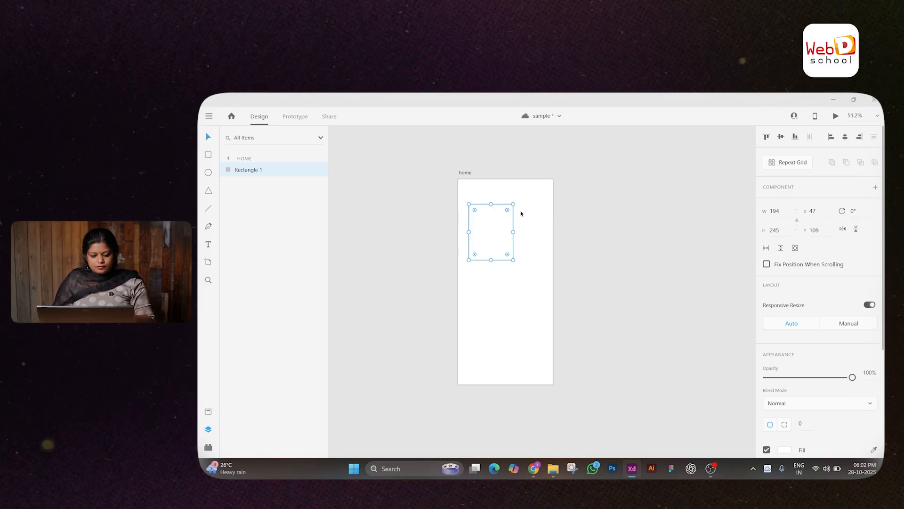
{"action": "scroll", "coordinate": [820, 306], "scroll_direction": "down", "scroll_amount": 4}
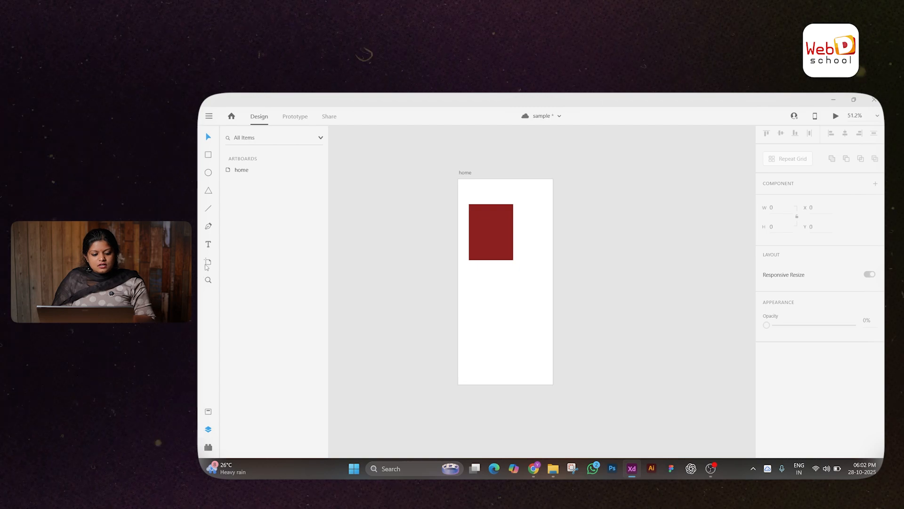
Activate the Artboard tool and examine the preset sizes for Apple, Google, Microsoft and Web devices
{"action": "left_click", "coordinate": [208, 263]}
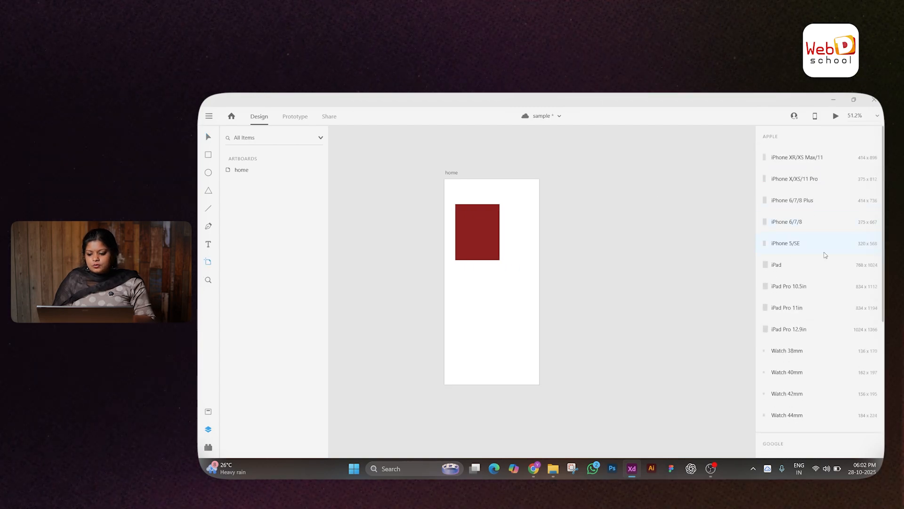
{"action": "scroll", "coordinate": [825, 254], "scroll_direction": "down", "scroll_amount": 5}
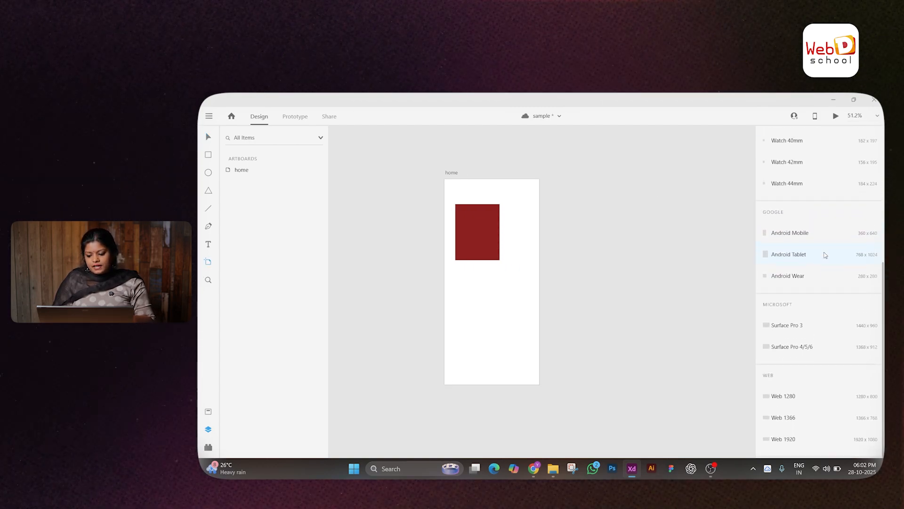
{"action": "scroll", "coordinate": [825, 254], "scroll_direction": "up", "scroll_amount": 5}
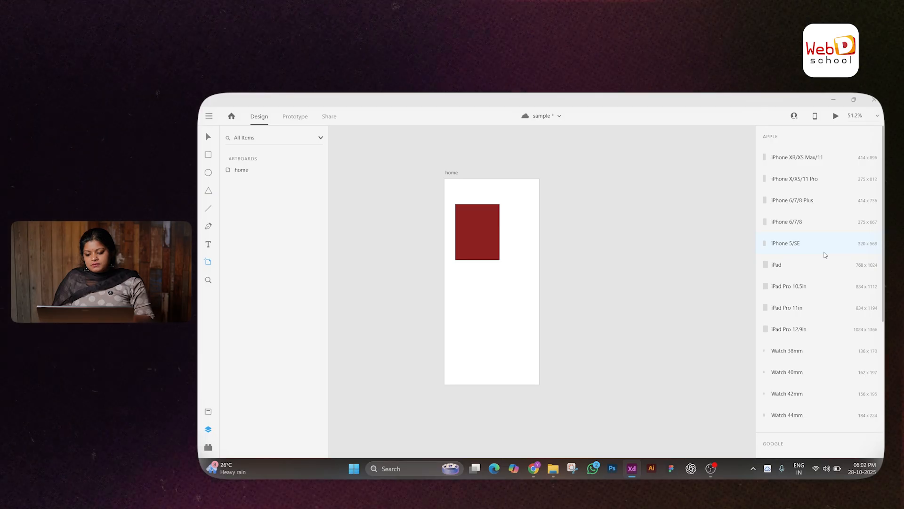
{"action": "scroll", "coordinate": [825, 255], "scroll_direction": "down", "scroll_amount": 2}
{"action": "scroll", "coordinate": [825, 255], "scroll_direction": "up", "scroll_amount": 3}
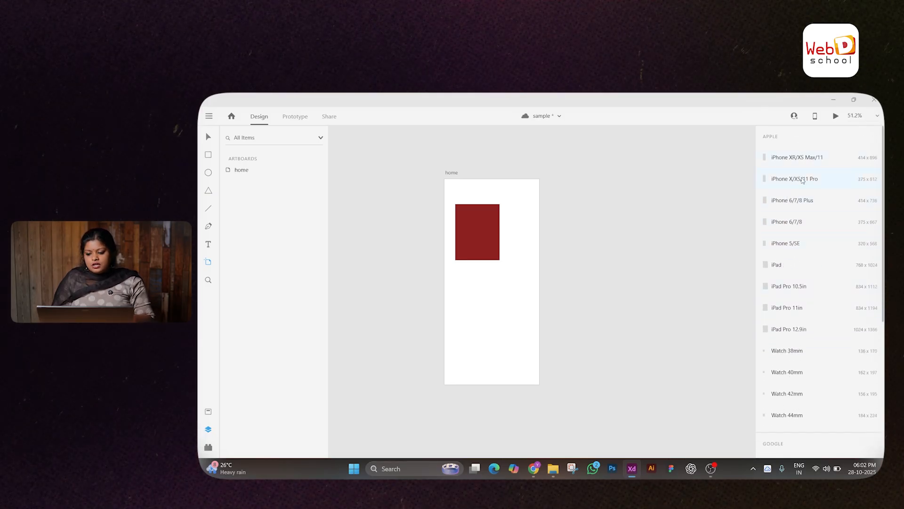
{"action": "scroll", "coordinate": [799, 157], "scroll_direction": "down", "scroll_amount": 2}
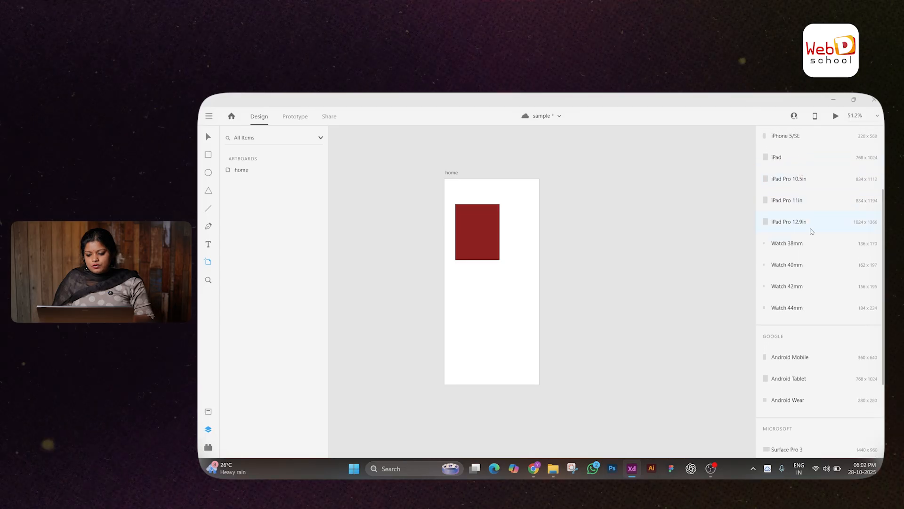
{"action": "scroll", "coordinate": [812, 241], "scroll_direction": "up", "scroll_amount": 2}
{"action": "scroll", "coordinate": [812, 241], "scroll_direction": "down", "scroll_amount": 5}
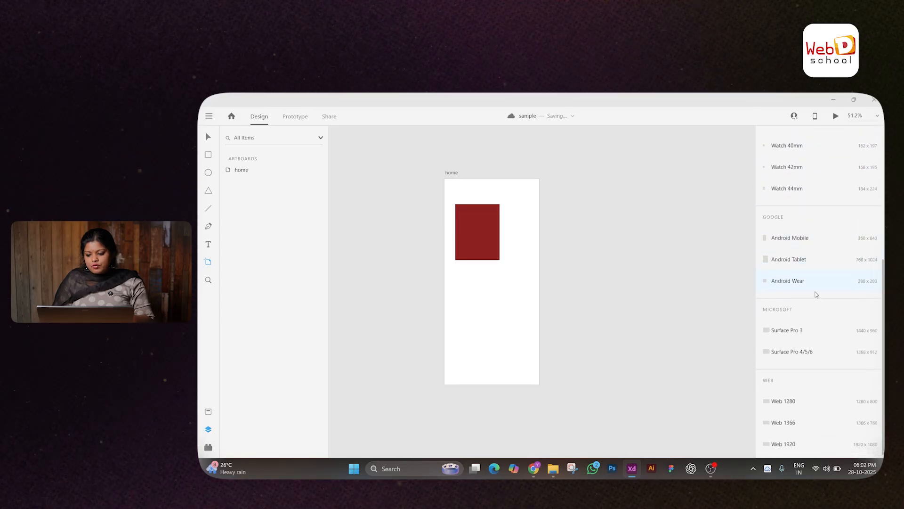
{"action": "scroll", "coordinate": [822, 313], "scroll_direction": "up", "scroll_amount": 1}
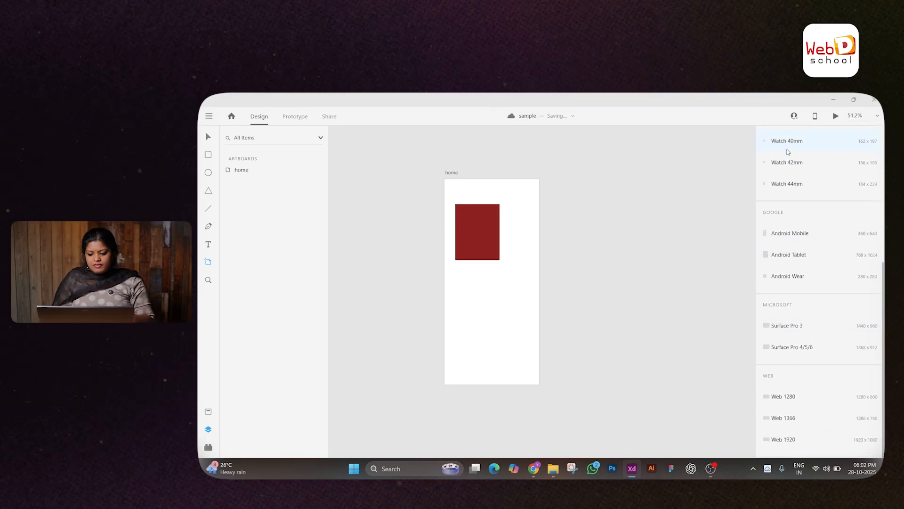
Try an additional iPhone XR/XS Max/11 artboard and the Zoom tool, and remove that artboard
{"action": "scroll", "coordinate": [795, 247], "scroll_direction": "up", "scroll_amount": 5}
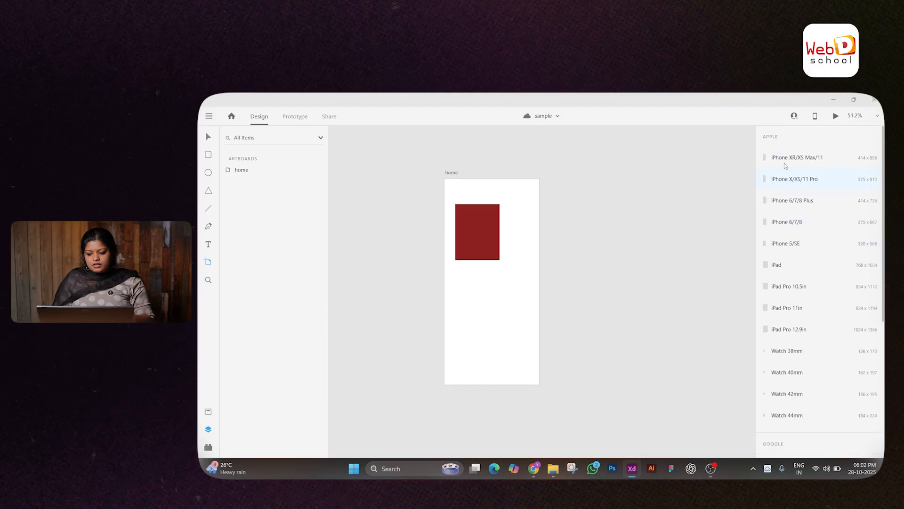
{"action": "left_click", "coordinate": [796, 158]}
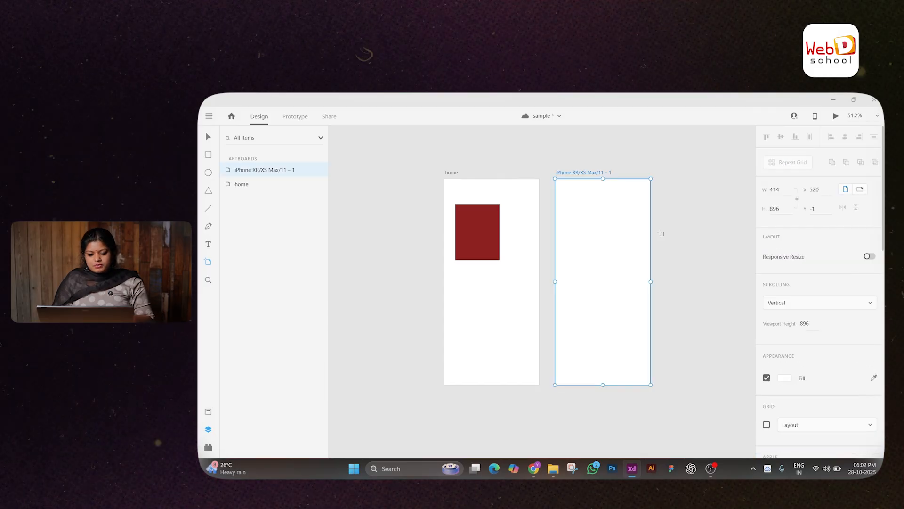
{"action": "left_click", "coordinate": [209, 280]}
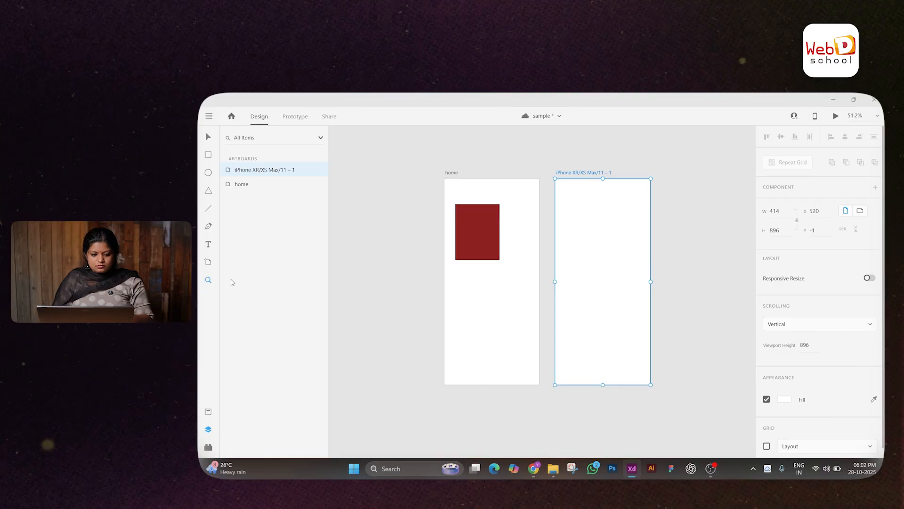
{"action": "left_click", "coordinate": [500, 289]}
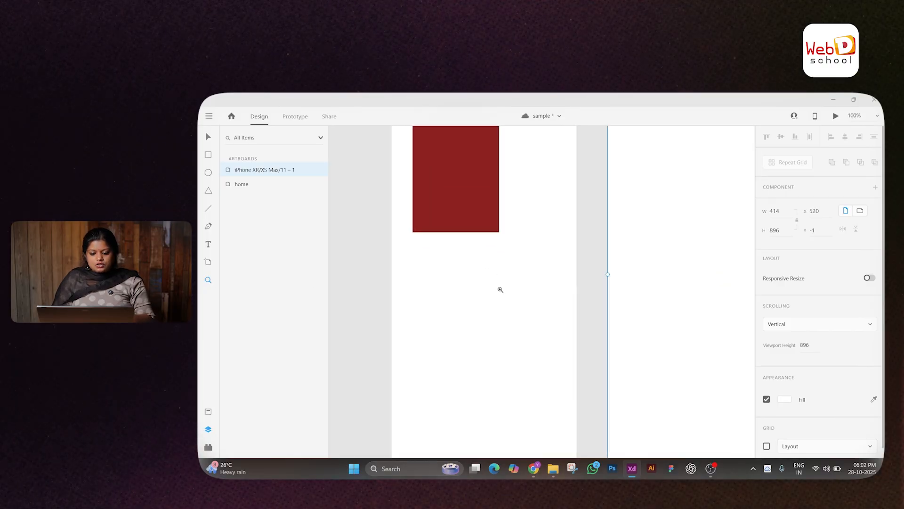
{"action": "key", "text": "ctrl+0"}
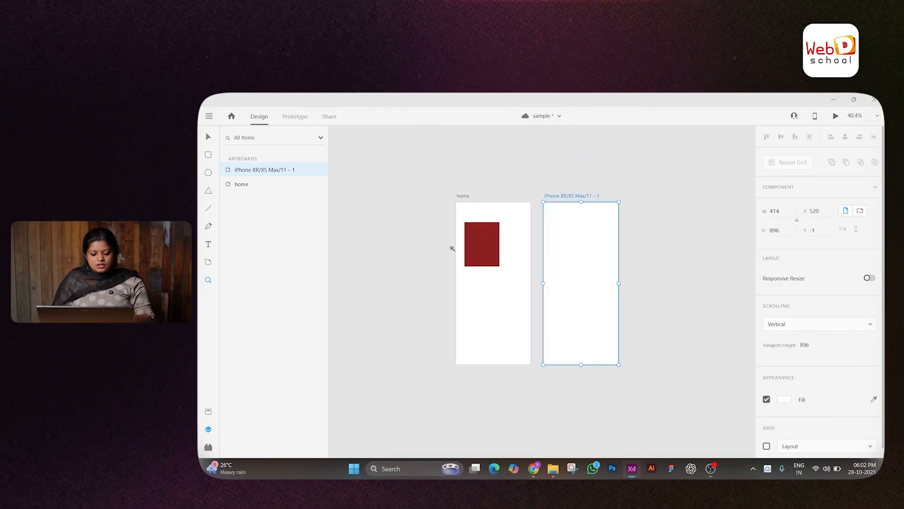
{"action": "key", "text": "Delete"}
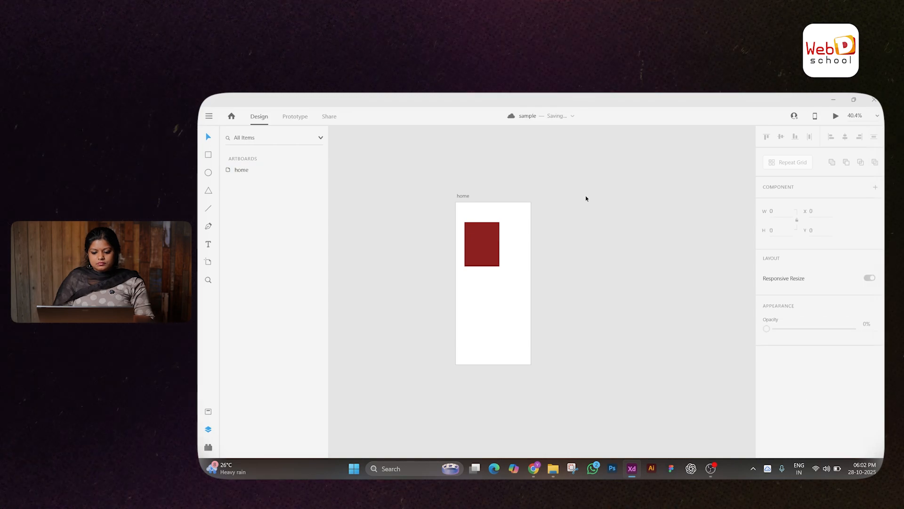
Move the dark red rectangle to about X 25, Y 40 and resize it to about 120 wide and 131 high
{"action": "left_click", "coordinate": [477, 249]}
{"action": "scroll", "coordinate": [478, 249], "scroll_direction": "up", "scroll_amount": 5}
{"action": "scroll", "coordinate": [495, 253], "scroll_direction": "up", "scroll_amount": 1}
{"action": "left_click_drag", "start_coordinate": [495, 252], "coordinate": [484, 232]}
{"action": "left_click", "coordinate": [553, 234]}
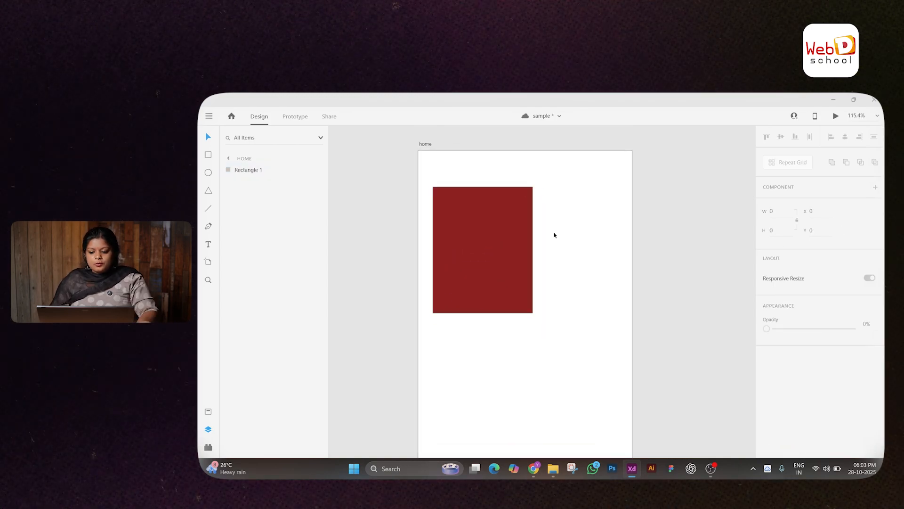
{"action": "left_click", "coordinate": [502, 249]}
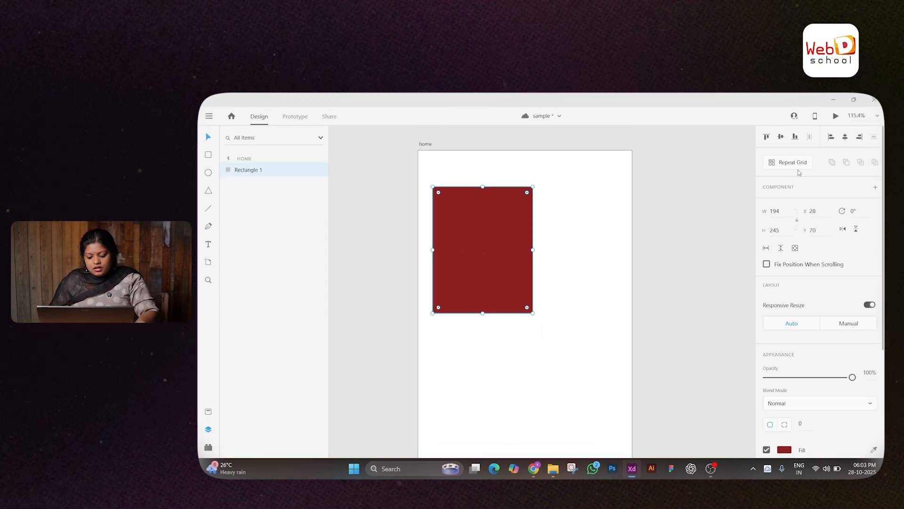
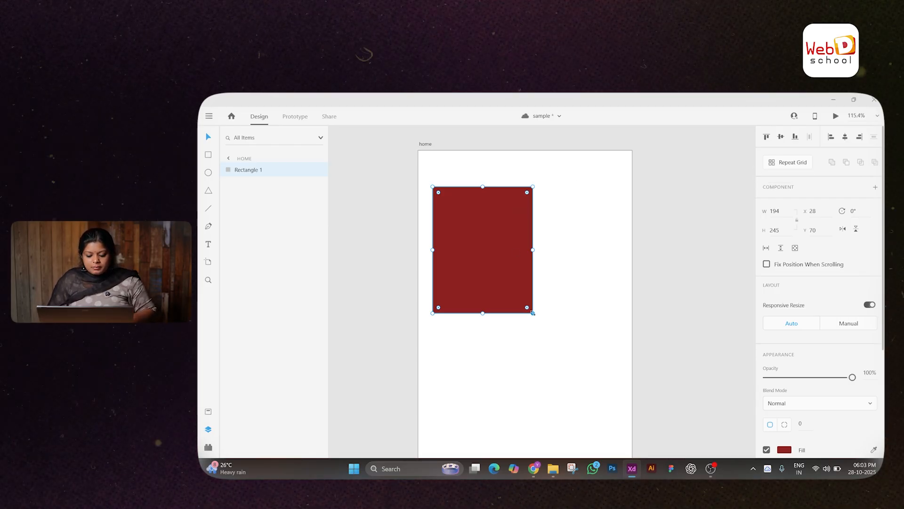
{"action": "left_click_drag", "start_coordinate": [532, 312], "coordinate": [506, 269]}
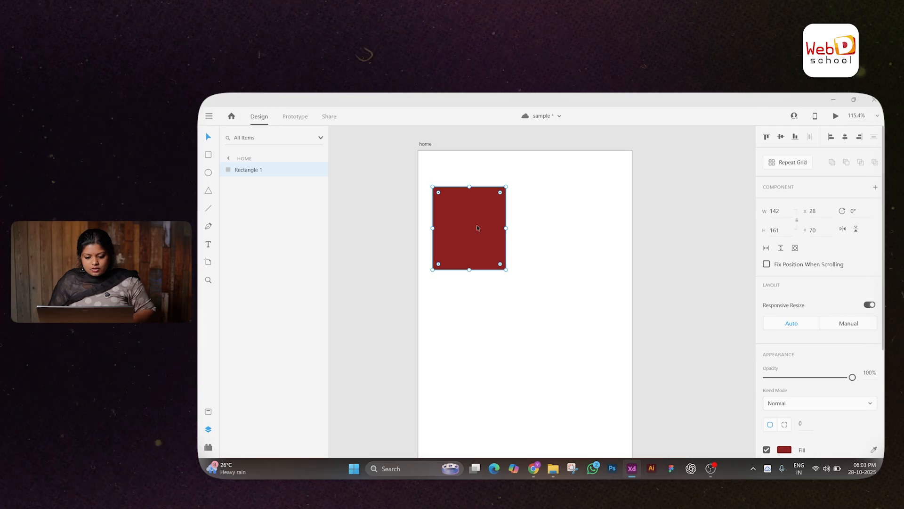
{"action": "left_click_drag", "start_coordinate": [477, 228], "coordinate": [475, 213]}
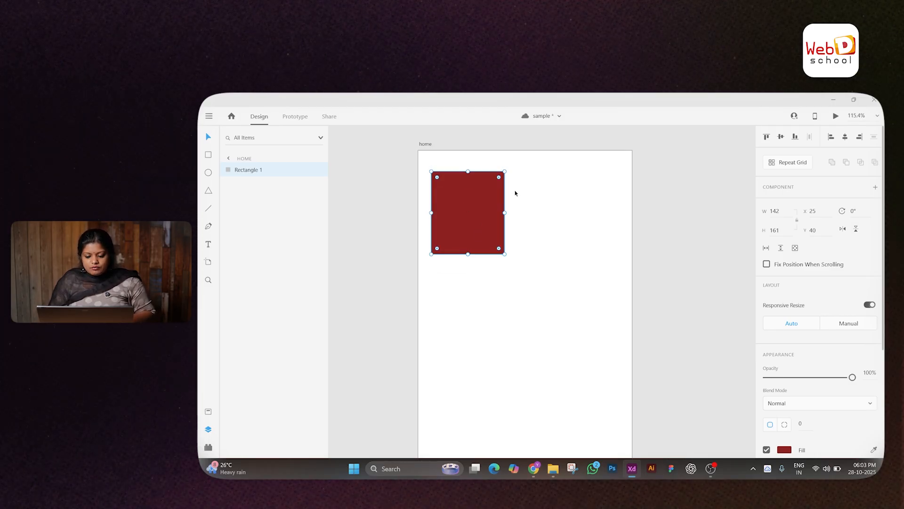
{"action": "left_click_drag", "start_coordinate": [504, 254], "coordinate": [493, 238]}
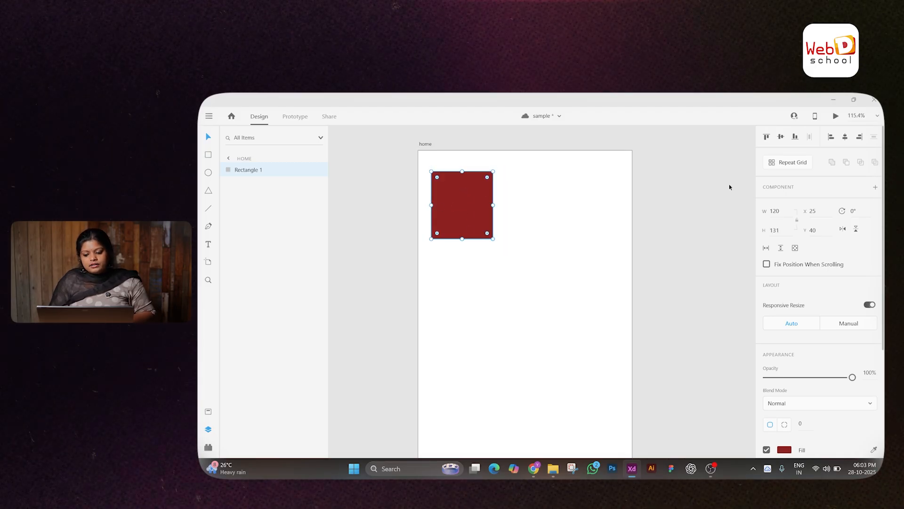
Turn the rectangle into a repeat grid of three columns and five rows, and center it on the home artboard
{"action": "left_click", "coordinate": [779, 163]}
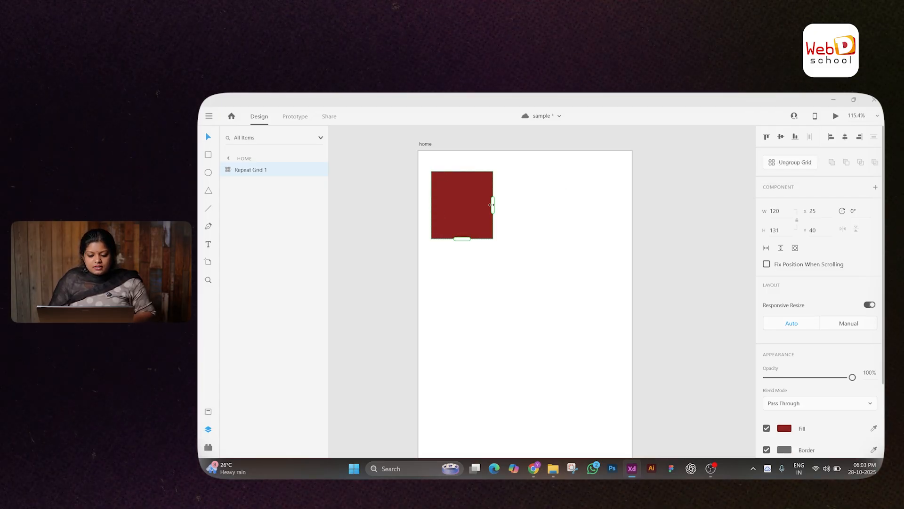
{"action": "left_click_drag", "start_coordinate": [492, 205], "coordinate": [621, 215]}
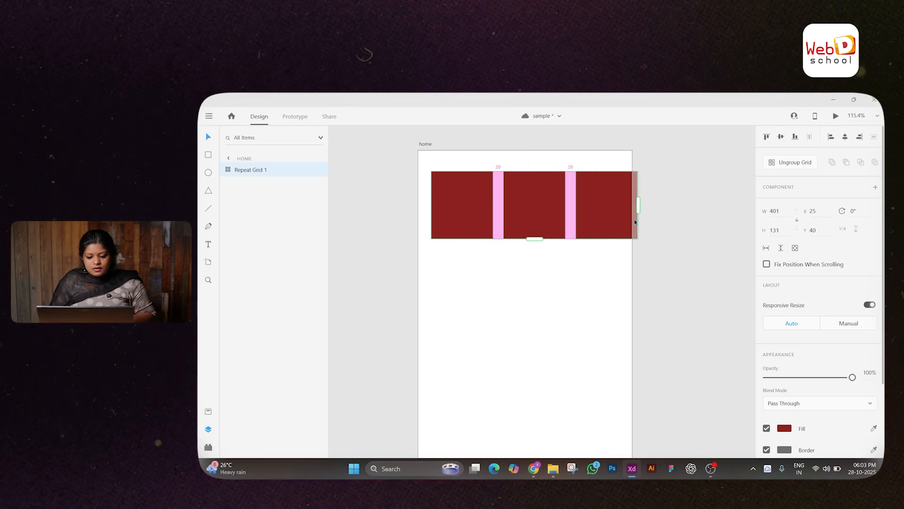
{"action": "left_click_drag", "start_coordinate": [538, 237], "coordinate": [533, 418]}
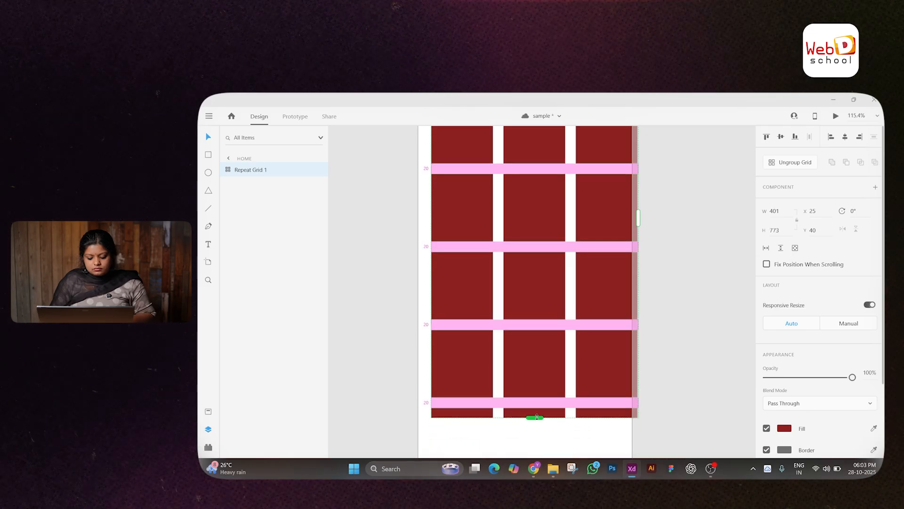
{"action": "key", "text": "ctrl+0"}
{"action": "left_click_drag", "start_coordinate": [550, 364], "coordinate": [552, 364]}
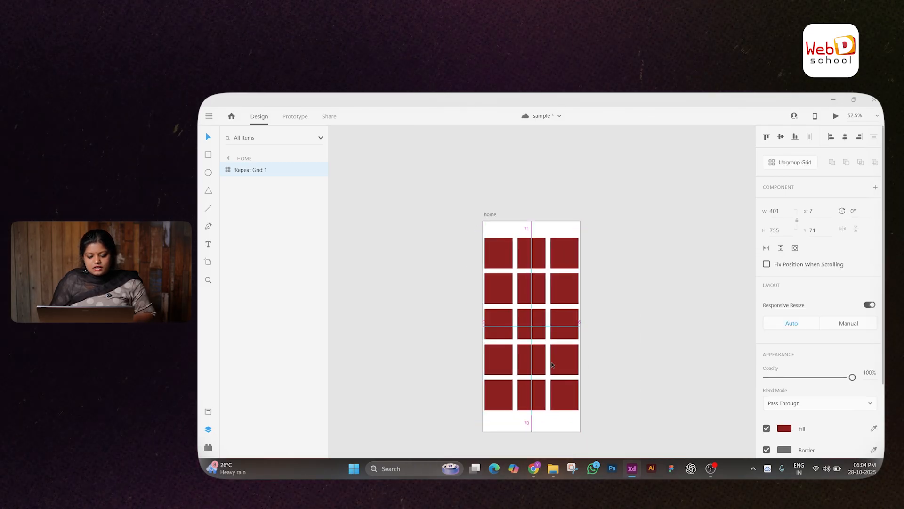
Widen the repeat grid's row gaps to about 25 and narrow its column gaps until the grid is about 385 wide
{"action": "scroll", "coordinate": [532, 288], "scroll_direction": "up", "scroll_amount": 5}
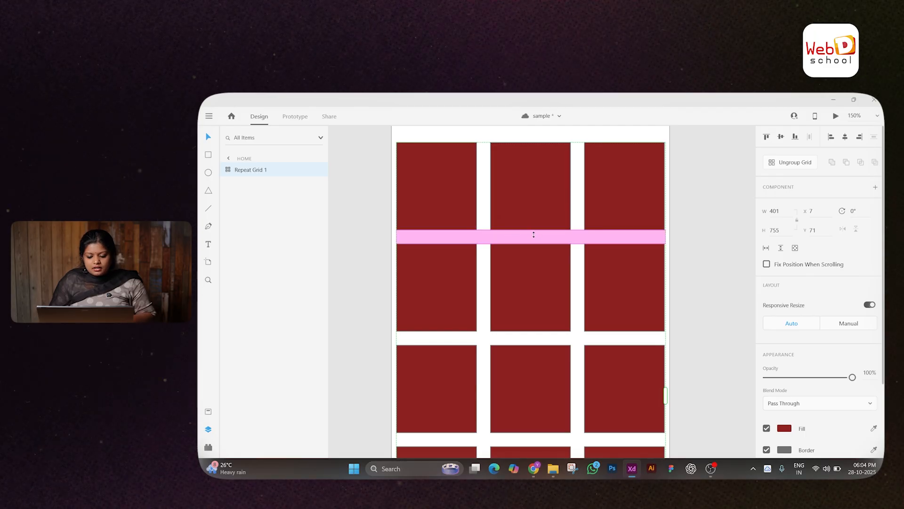
{"action": "mouse_move", "coordinate": [534, 234]}
{"action": "left_mouse_down"}
{"action": "mouse_move", "coordinate": [528, 283]}
{"action": "mouse_move", "coordinate": [536, 239]}
{"action": "left_mouse_up"}
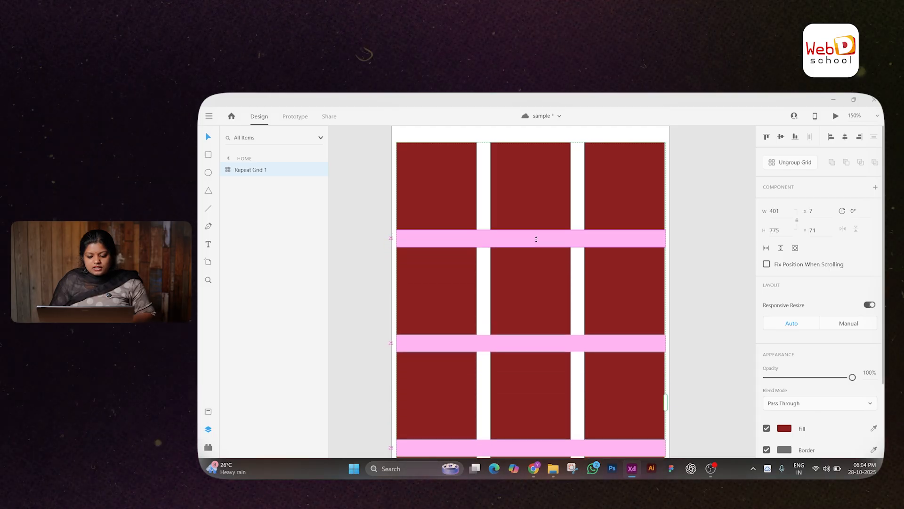
{"action": "mouse_move", "coordinate": [485, 204]}
{"action": "left_mouse_down"}
{"action": "mouse_move", "coordinate": [492, 203]}
{"action": "mouse_move", "coordinate": [480, 204]}
{"action": "left_mouse_up"}
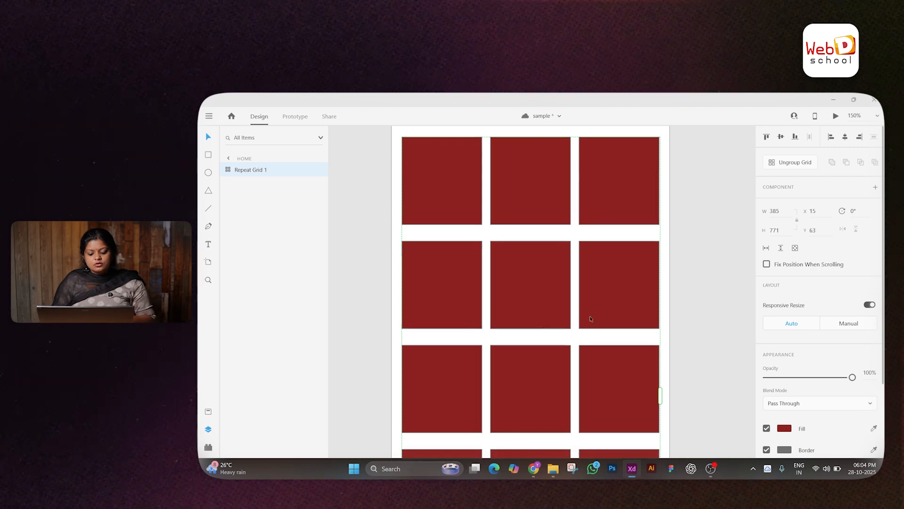
Fill the repeat grid's cells with the forest, portrait and bee images from the Desktop folder in File Explorer
{"action": "double_click", "coordinate": [531, 204]}
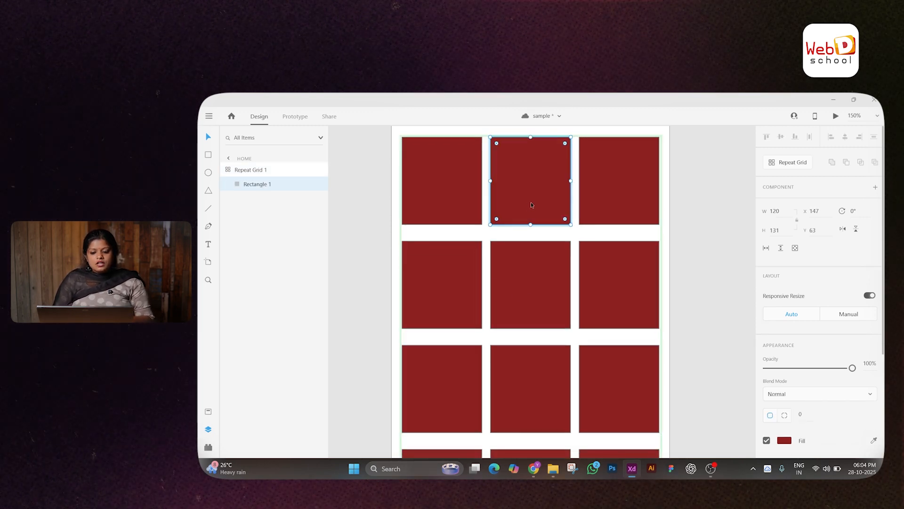
{"action": "key", "text": "Escape"}
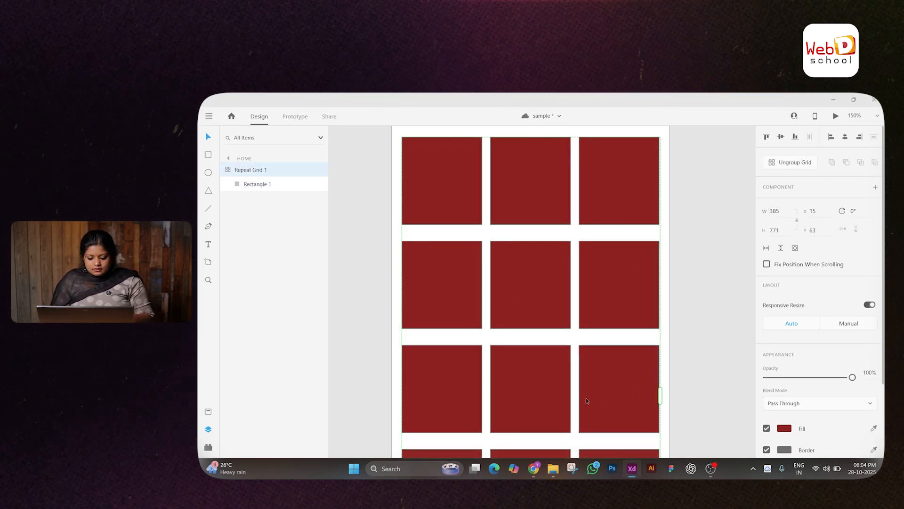
{"action": "left_click", "coordinate": [553, 468]}
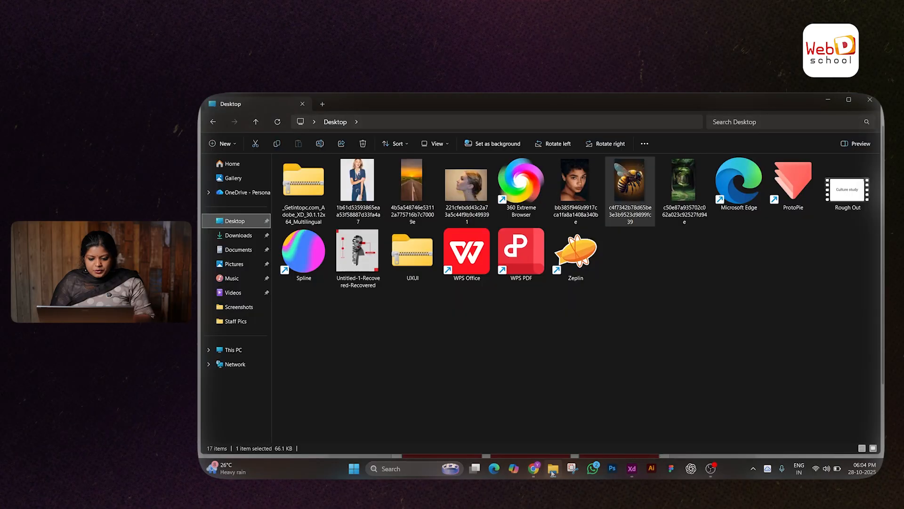
{"action": "left_click", "coordinate": [630, 185], "text": "ctrl"}
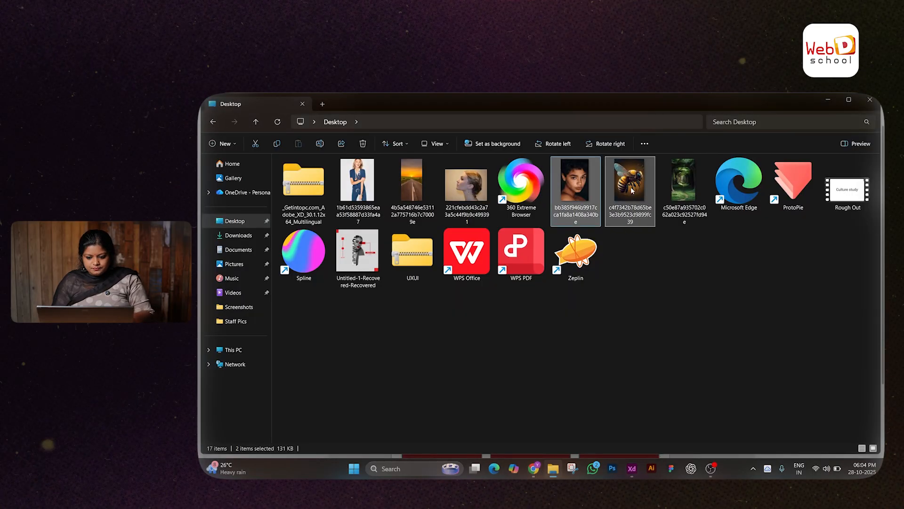
{"action": "left_click", "coordinate": [669, 186], "text": "ctrl"}
{"action": "left_click_drag", "start_coordinate": [668, 185], "coordinate": [528, 191]}
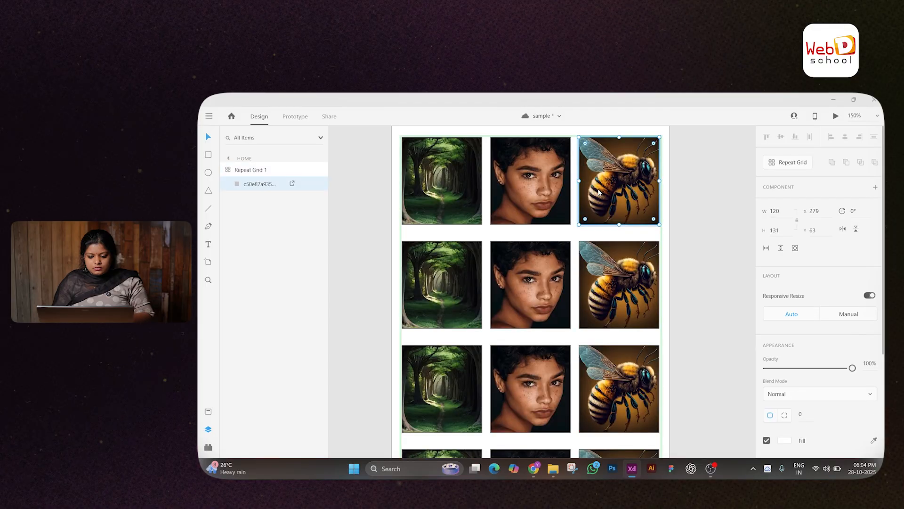
{"action": "key", "text": "ctrl+0"}
{"action": "scroll", "coordinate": [598, 192], "scroll_direction": "right", "scroll_amount": 1}
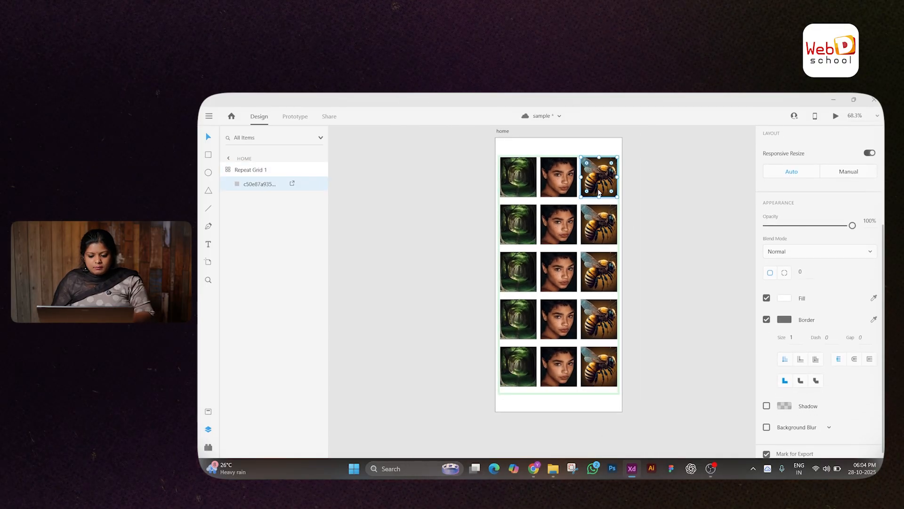
{"action": "left_click", "coordinate": [633, 197]}
{"action": "scroll", "coordinate": [633, 197], "scroll_direction": "right", "scroll_amount": 1}
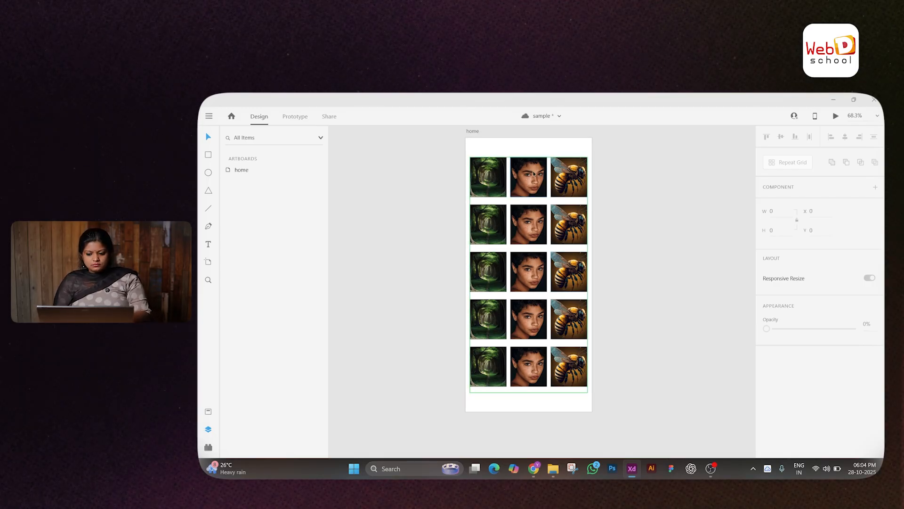
Replace the image grid with a rectangle about 143 wide and 172 high, filled with red #F33131
{"action": "left_click", "coordinate": [524, 226]}
{"action": "key", "text": "Delete"}
{"action": "key", "text": "r"}
{"action": "left_click_drag", "start_coordinate": [491, 200], "coordinate": [536, 252]}
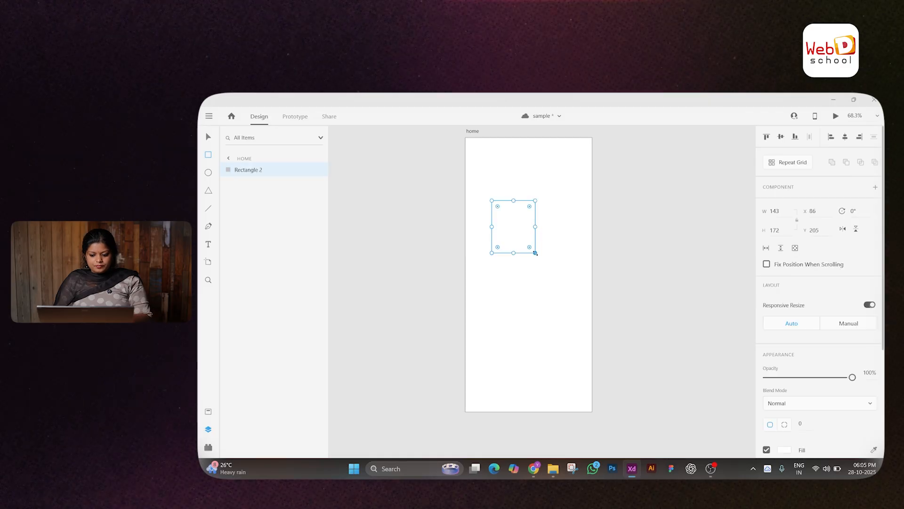
{"action": "scroll", "coordinate": [819, 282], "scroll_direction": "down", "scroll_amount": 3}
{"action": "left_click", "coordinate": [784, 313]}
{"action": "left_click", "coordinate": [712, 263]}
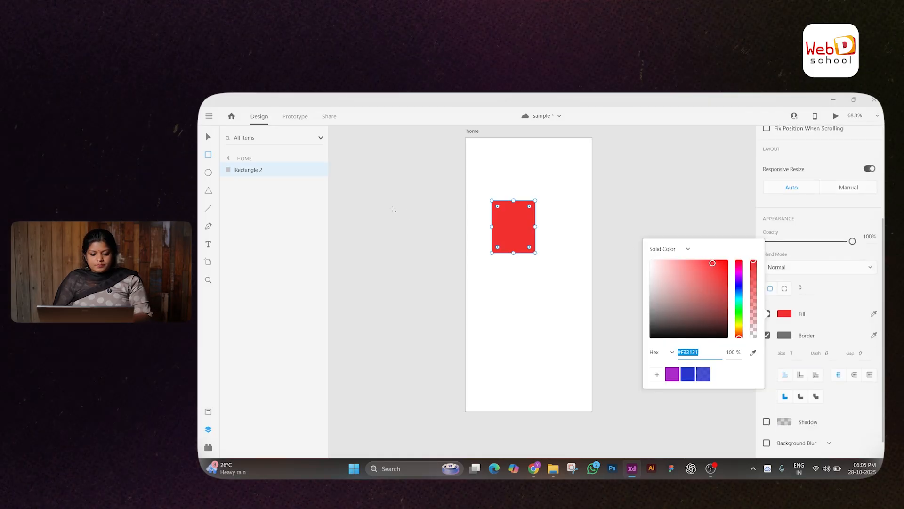
Duplicate the red rectangle diagonally below so the two overlap, and fill the copy with blue
{"action": "left_click", "coordinate": [208, 136]}
{"action": "key", "text": "alt"}
{"action": "left_click_drag", "start_coordinate": [509, 229], "coordinate": [531, 251]}
{"action": "scroll", "coordinate": [530, 251], "scroll_direction": "up", "scroll_amount": 3}
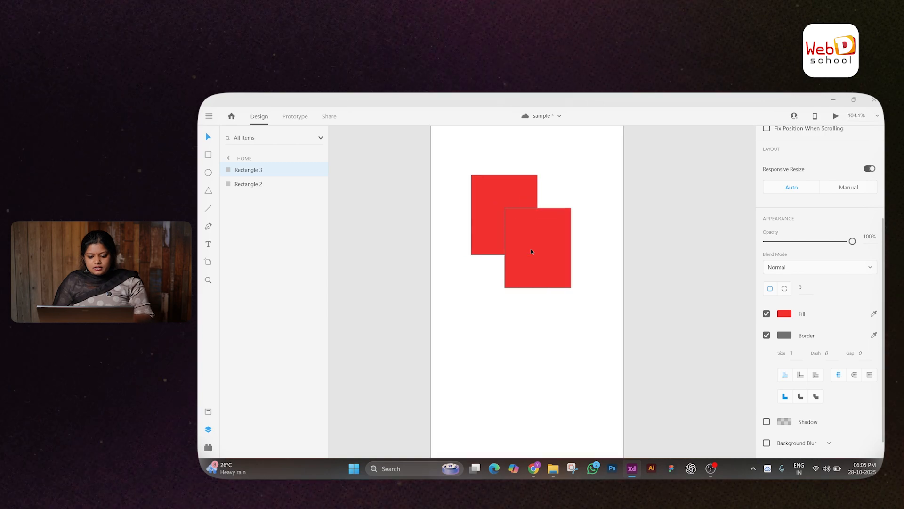
{"action": "left_click", "coordinate": [784, 313]}
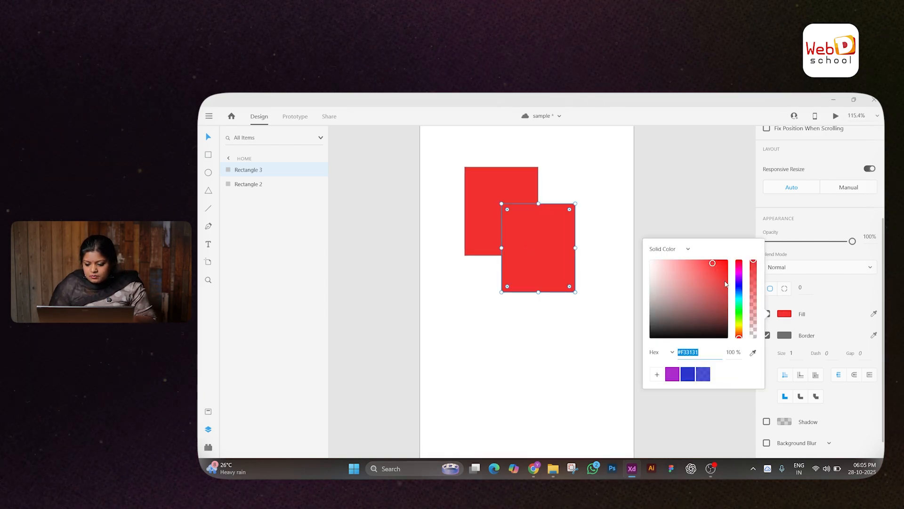
{"action": "left_click", "coordinate": [738, 288]}
{"action": "left_click", "coordinate": [549, 335]}
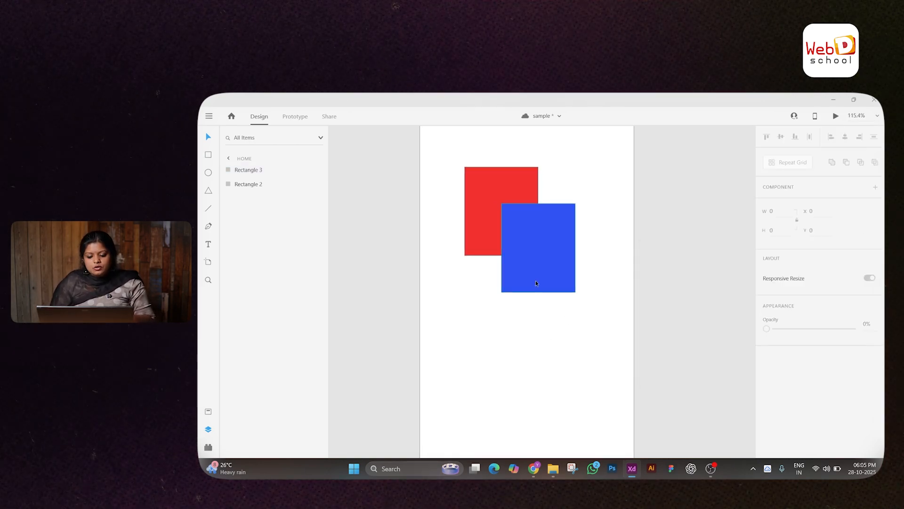
Unite the overlapping red and blue rectangles with the Add boolean operation
{"action": "left_click", "coordinate": [533, 273]}
{"action": "left_click", "coordinate": [493, 247], "text": "shift"}
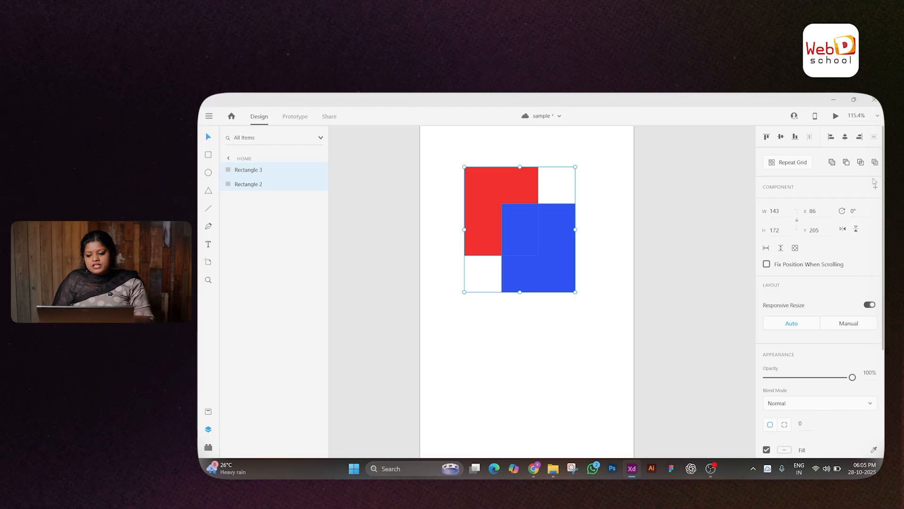
{"action": "left_click", "coordinate": [832, 163]}
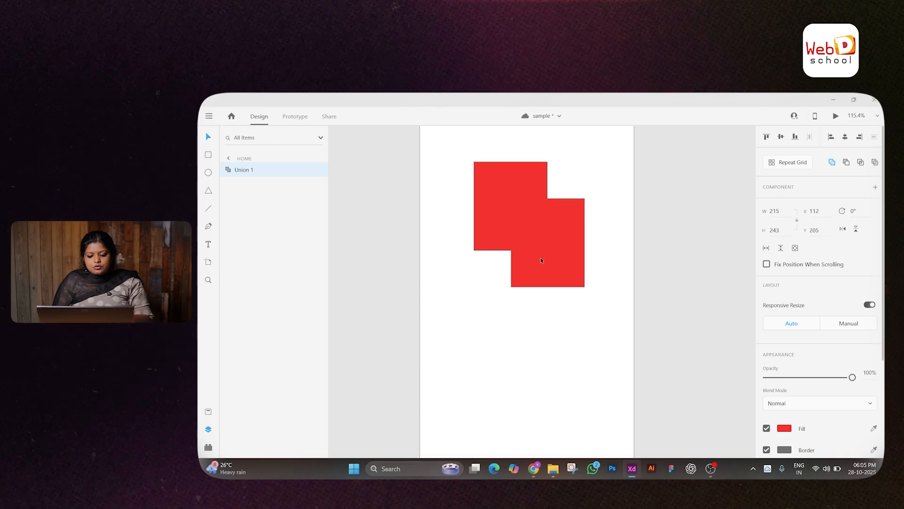
Reposition the united shape and its inner rectangle so the shape is about 190 wide and 224 high at X 67, Y 265
{"action": "left_click_drag", "start_coordinate": [541, 257], "coordinate": [500, 260]}
{"action": "double_click", "coordinate": [527, 279]}
{"action": "left_click", "coordinate": [587, 280]}
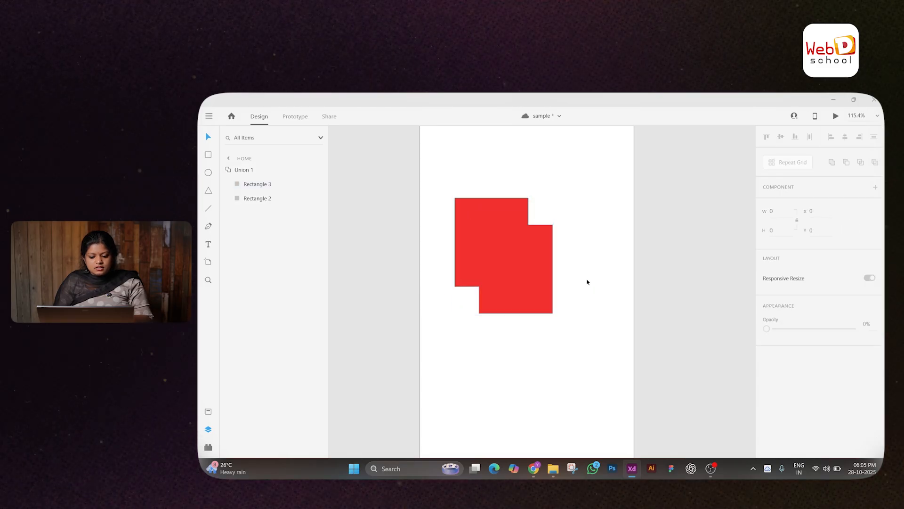
{"action": "left_click", "coordinate": [515, 272]}
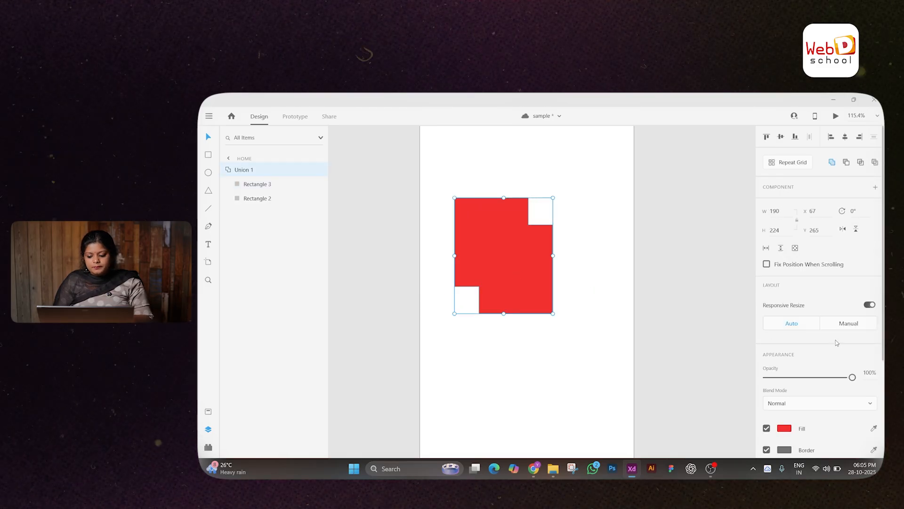
Fill the united shape with blue #3131F3 and move it up to X 34, Y 140
{"action": "scroll", "coordinate": [837, 343], "scroll_direction": "down", "scroll_amount": 3}
{"action": "left_click", "coordinate": [784, 303]}
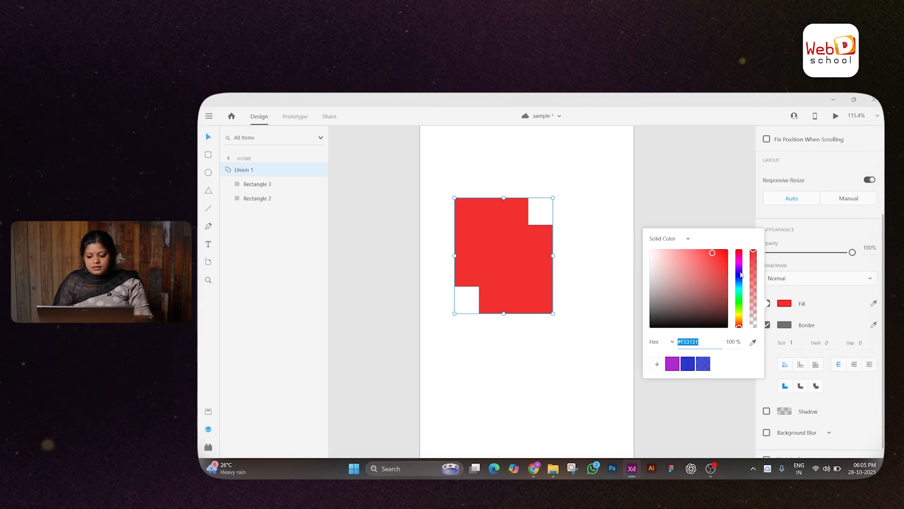
{"action": "left_click", "coordinate": [740, 275]}
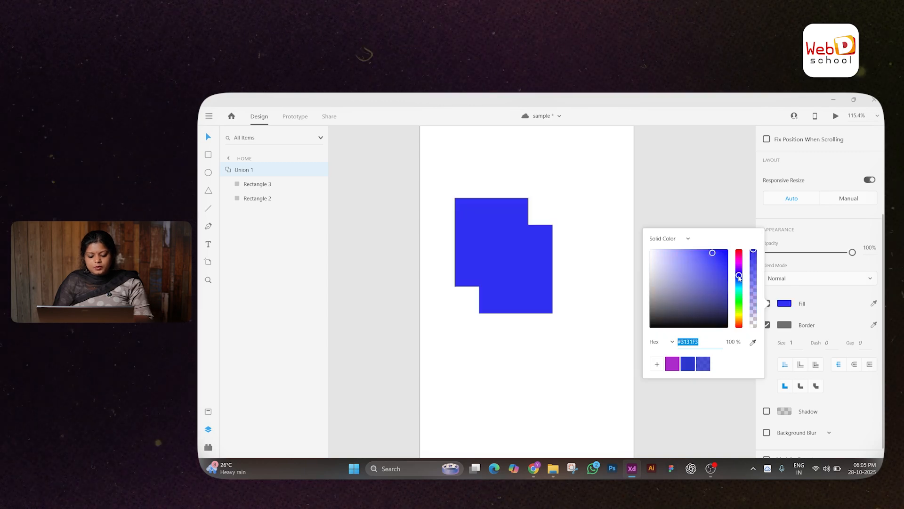
{"action": "left_click", "coordinate": [570, 315]}
{"action": "left_click_drag", "start_coordinate": [513, 278], "coordinate": [495, 214]}
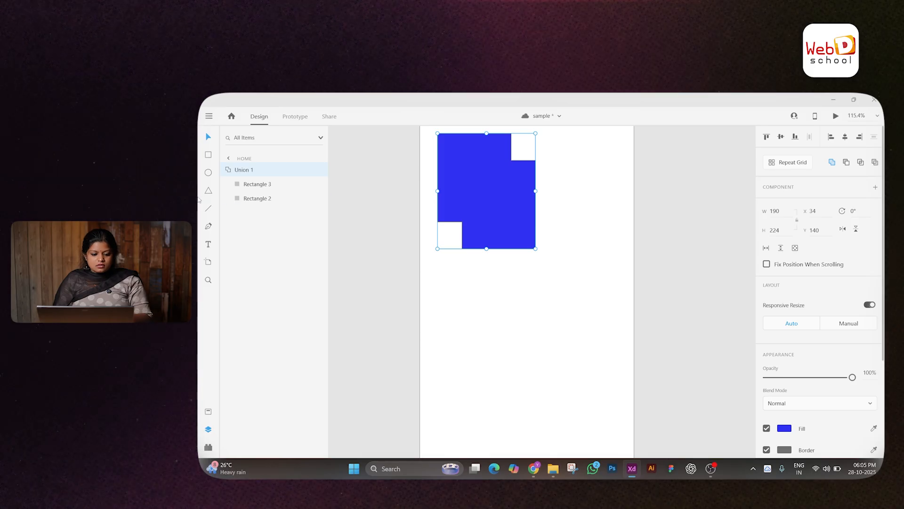
Draw a rectangle about 148 wide and 173 high below the united shape, and fill it with green #0E9E12
{"action": "left_click", "coordinate": [208, 155]}
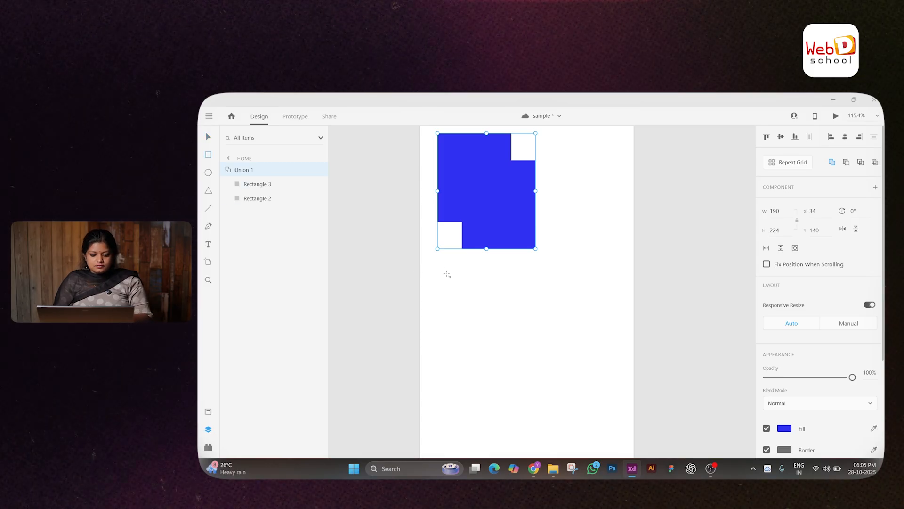
{"action": "left_click_drag", "start_coordinate": [451, 272], "coordinate": [527, 361]}
{"action": "scroll", "coordinate": [819, 329], "scroll_direction": "down", "scroll_amount": 3}
{"action": "left_click", "coordinate": [784, 330]}
{"action": "left_click", "coordinate": [739, 328]}
{"action": "left_click", "coordinate": [721, 307]}
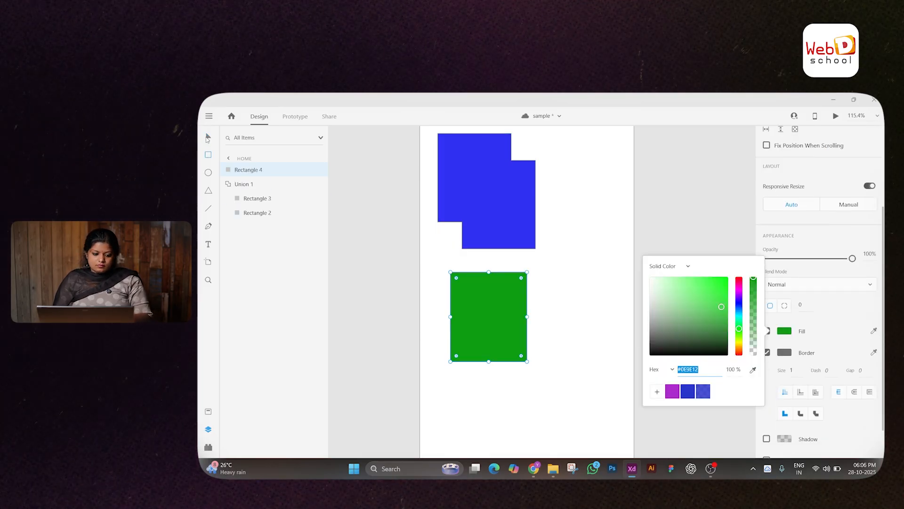
Subtract a diagonally overlapping duplicate from the green rectangle and move the resulting shape to X 28, Y 388
{"action": "left_click", "coordinate": [207, 137]}
{"action": "left_click_drag", "start_coordinate": [484, 320], "coordinate": [521, 349]}
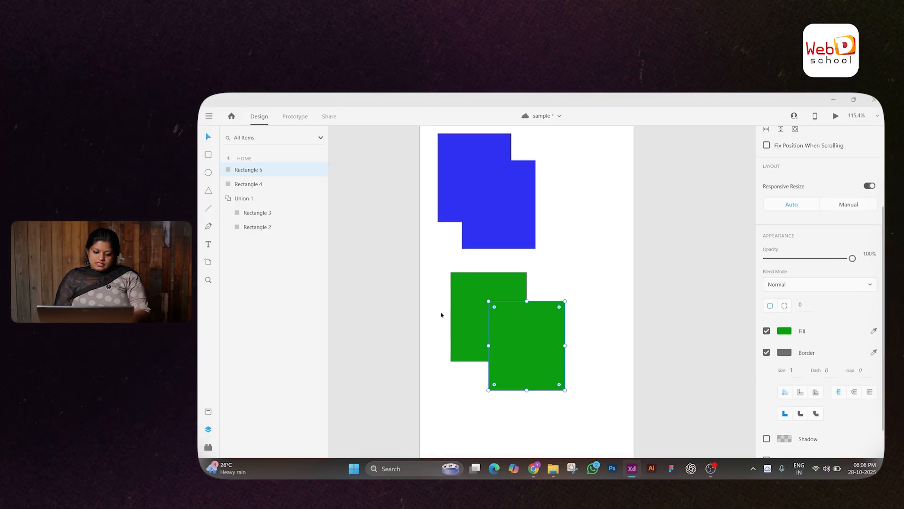
{"action": "left_click", "coordinate": [467, 315], "text": "shift"}
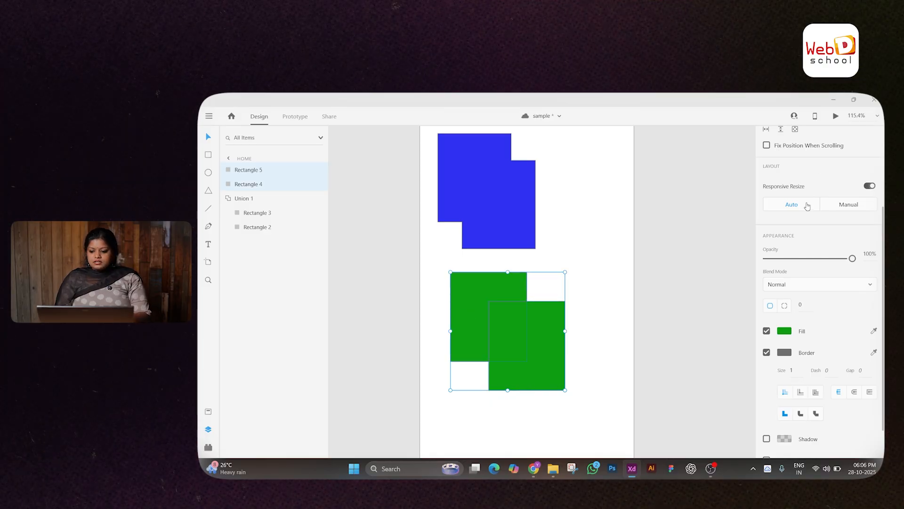
{"action": "scroll", "coordinate": [807, 205], "scroll_direction": "up", "scroll_amount": 3}
{"action": "left_click", "coordinate": [846, 162]}
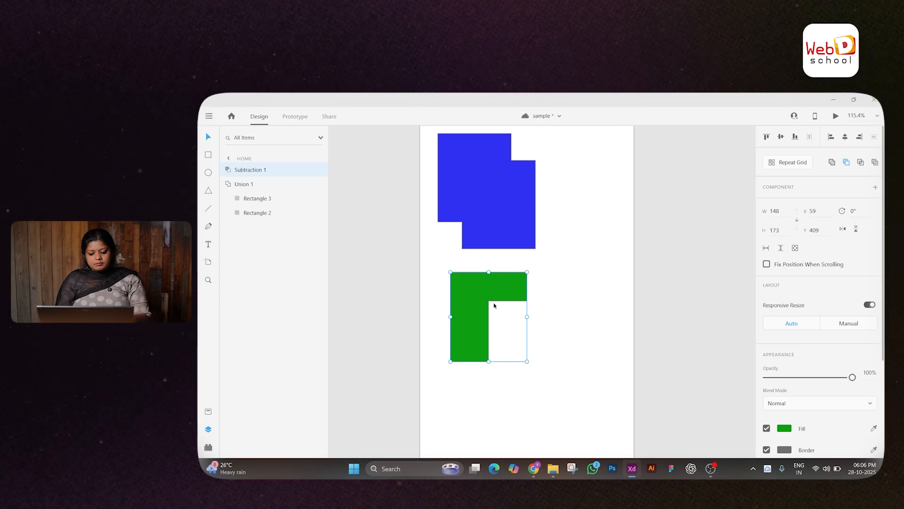
{"action": "left_click_drag", "start_coordinate": [466, 301], "coordinate": [450, 290]}
{"action": "scroll", "coordinate": [451, 290], "scroll_direction": "down", "scroll_amount": 1}
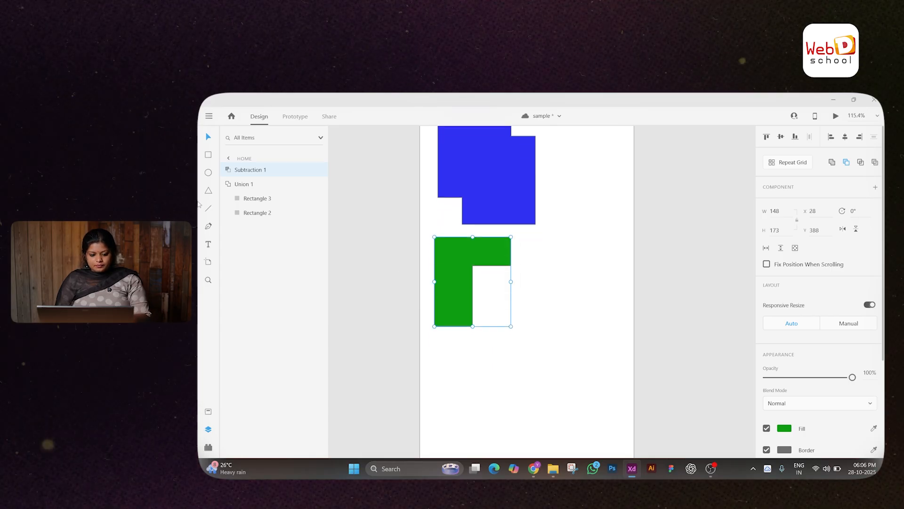
Draw a rectangle about 121 wide and 138 high below the green shape, and fill it with dark yellow
{"action": "left_click", "coordinate": [208, 154]}
{"action": "scroll", "coordinate": [457, 311], "scroll_direction": "down", "scroll_amount": 1}
{"action": "mouse_move", "coordinate": [444, 326]}
{"action": "left_mouse_down"}
{"action": "mouse_move", "coordinate": [518, 396]}
{"action": "mouse_move", "coordinate": [507, 398]}
{"action": "left_mouse_up"}
{"action": "scroll", "coordinate": [819, 282], "scroll_direction": "down", "scroll_amount": 4}
{"action": "left_click", "coordinate": [785, 272]}
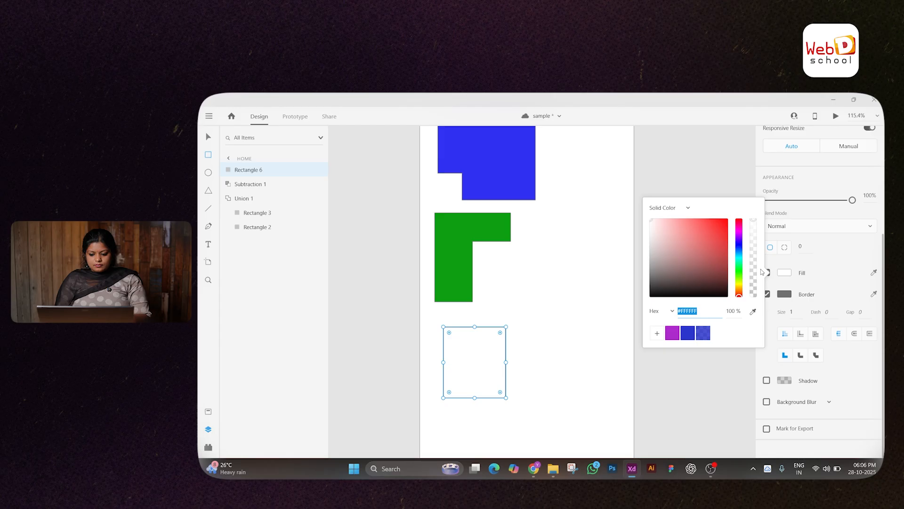
{"action": "left_click", "coordinate": [739, 285]}
{"action": "left_click", "coordinate": [719, 239]}
Duplicate the yellow rectangle diagonally so the two overlap, and select both
{"action": "key", "text": "v"}
{"action": "left_click_drag", "start_coordinate": [470, 365], "coordinate": [543, 329]}
{"action": "left_click", "coordinate": [450, 358], "text": "shift"}
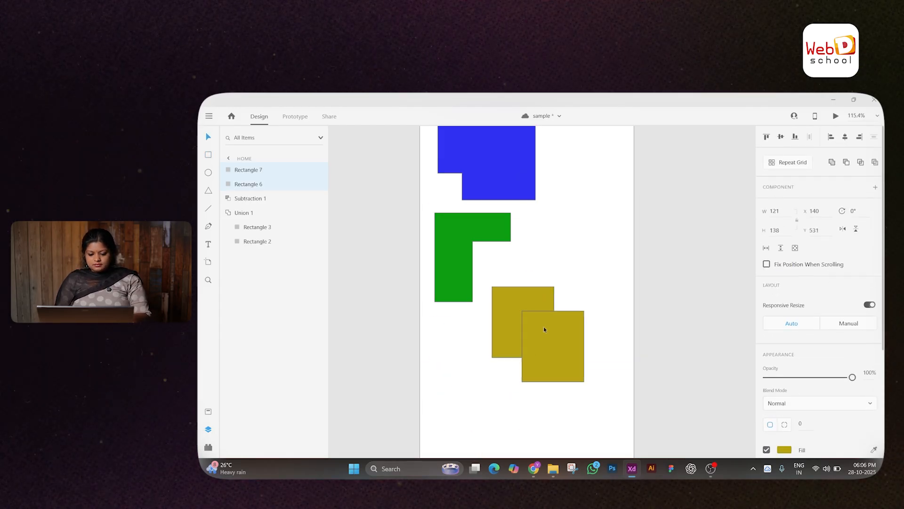
Intersect the two yellow rectangles and move the result up beside the green shape
{"action": "left_click", "coordinate": [861, 162]}
{"action": "key", "text": "ctrl+z"}
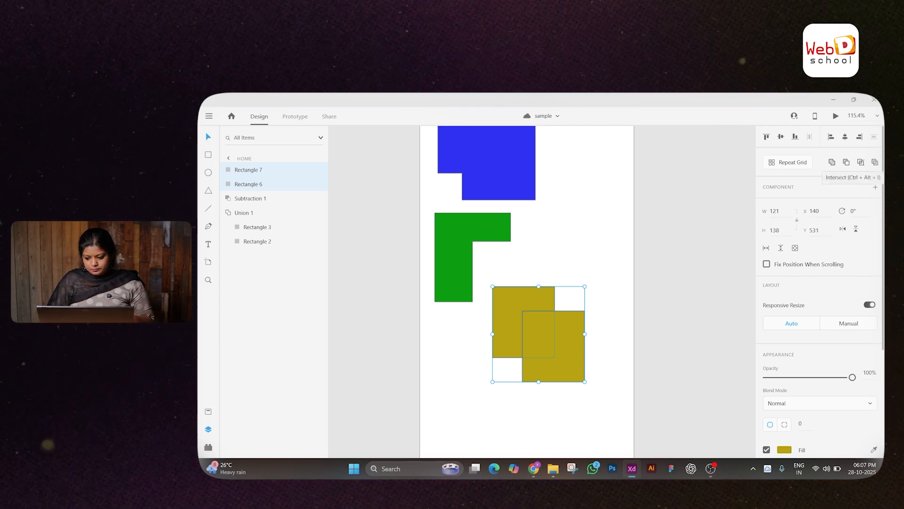
{"action": "left_click", "coordinate": [861, 162]}
{"action": "left_click", "coordinate": [561, 384]}
{"action": "left_click_drag", "start_coordinate": [543, 324], "coordinate": [564, 268]}
Draw a rectangle about 122 wide and 144 high below the green shape, and fill it with dark red #AA0F0F
{"action": "key", "text": "r"}
{"action": "left_click_drag", "start_coordinate": [445, 333], "coordinate": [508, 407]}
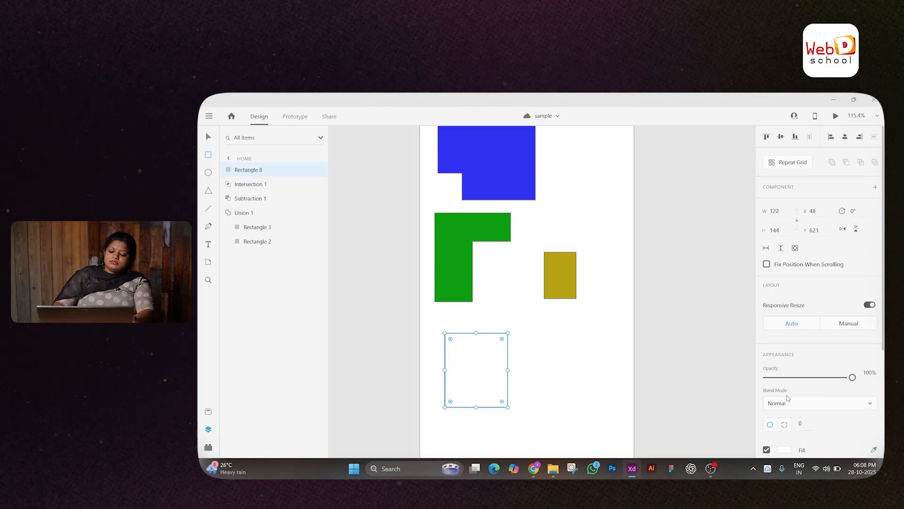
{"action": "scroll", "coordinate": [788, 398], "scroll_direction": "down", "scroll_amount": 3}
{"action": "left_click", "coordinate": [784, 289]}
{"action": "left_click", "coordinate": [722, 263]}
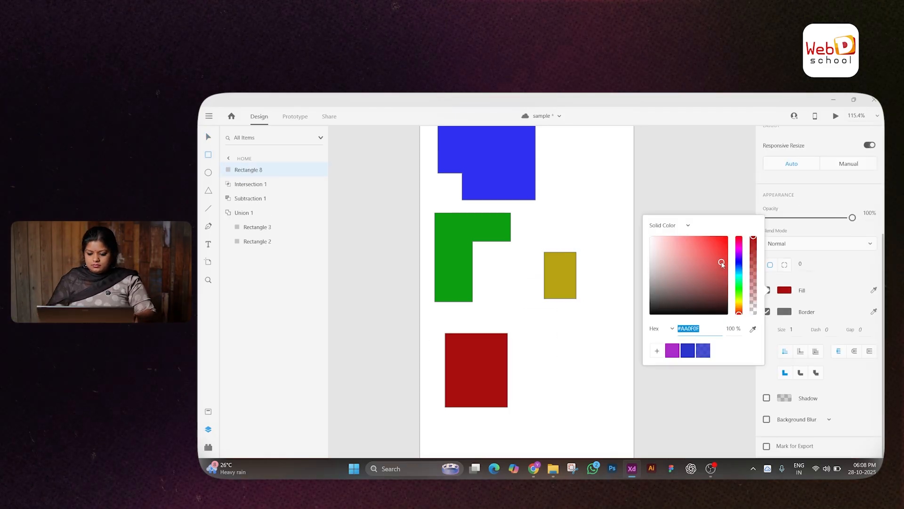
Duplicate the dark red rectangle diagonally and apply Exclude Overlap to the overlapping pair
{"action": "left_click", "coordinate": [210, 140]}
{"action": "left_click_drag", "start_coordinate": [472, 373], "coordinate": [546, 394], "text": "alt"}
{"action": "left_click", "coordinate": [461, 366], "text": "shift"}
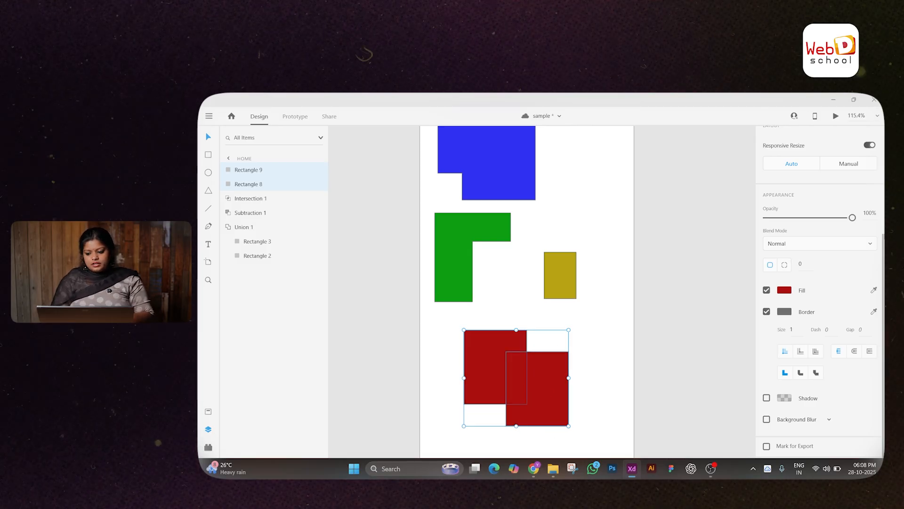
{"action": "scroll", "coordinate": [874, 191], "scroll_direction": "up", "scroll_amount": 4}
{"action": "left_click", "coordinate": [875, 169]}
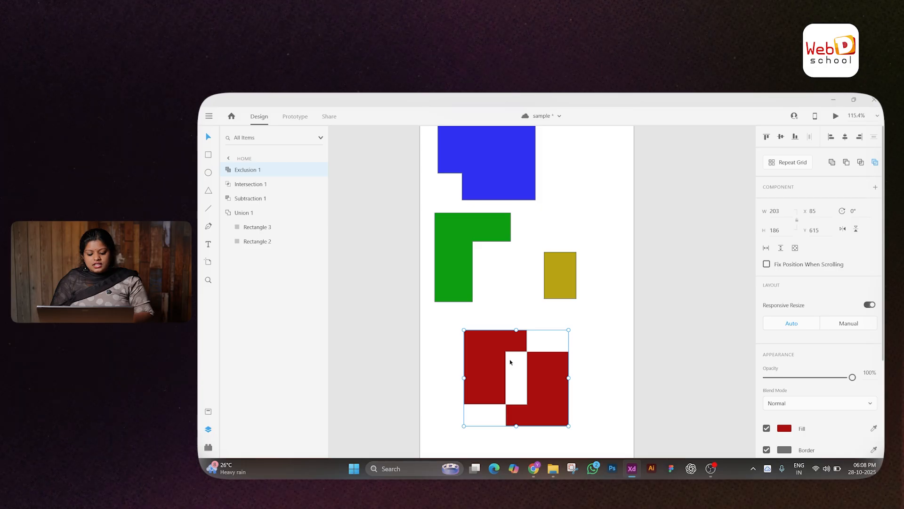
Move the dark red excluded shape to X 112, Y 619, and shift its front inner rectangle to alter the cutout
{"action": "left_click_drag", "start_coordinate": [489, 364], "coordinate": [516, 360]}
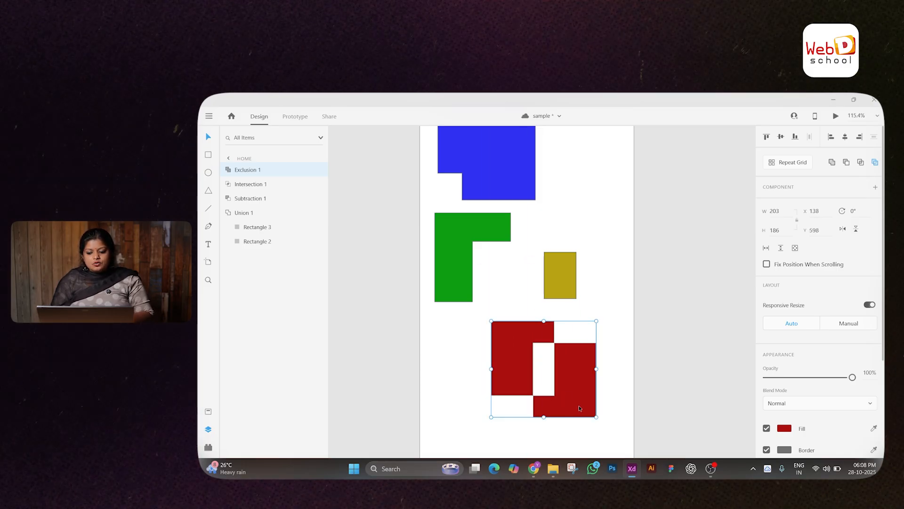
{"action": "left_click_drag", "start_coordinate": [579, 405], "coordinate": [565, 416]}
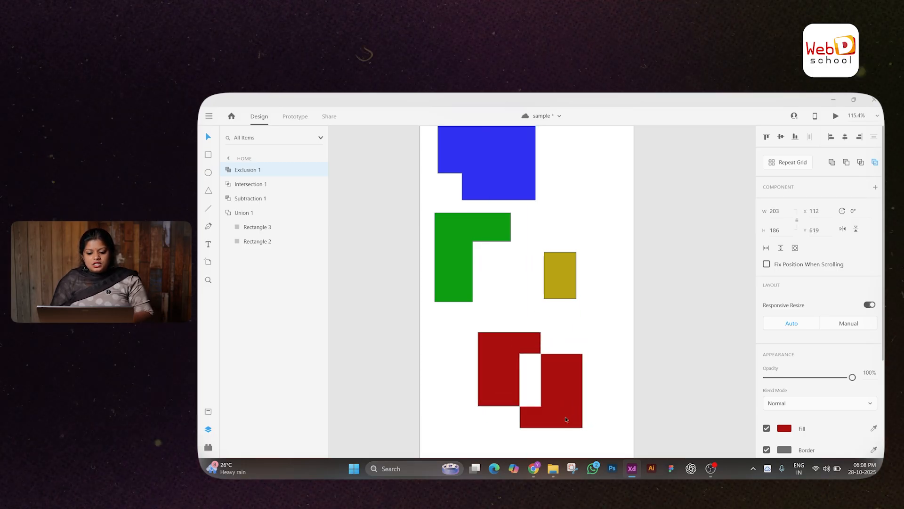
{"action": "double_click", "coordinate": [561, 391]}
{"action": "mouse_move", "coordinate": [560, 392]}
{"action": "left_mouse_down"}
{"action": "mouse_move", "coordinate": [535, 380]}
{"action": "mouse_move", "coordinate": [564, 392]}
{"action": "mouse_move", "coordinate": [553, 372]}
{"action": "mouse_move", "coordinate": [537, 397]}
{"action": "mouse_move", "coordinate": [553, 387]}
{"action": "left_mouse_up"}
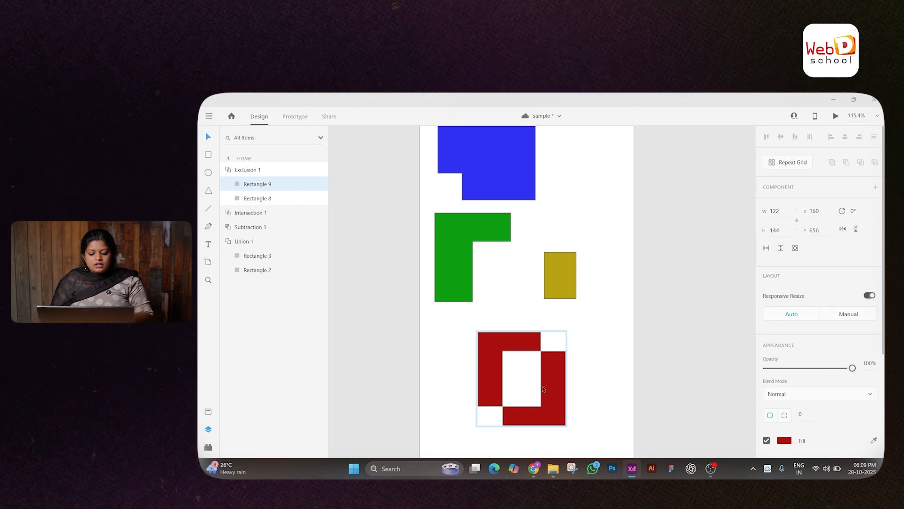
{"action": "left_click", "coordinate": [591, 387]}
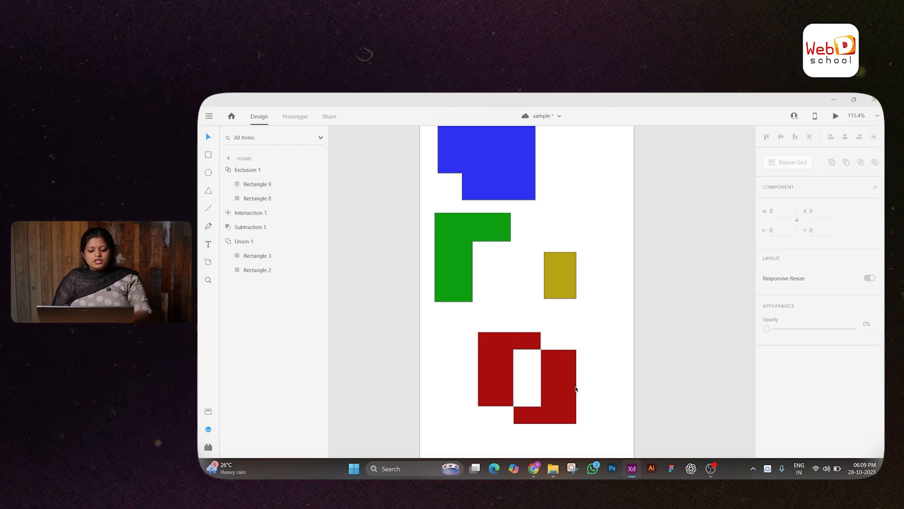
Delete all four boolean shapes from the home artboard
{"action": "scroll", "coordinate": [551, 377], "scroll_direction": "down", "scroll_amount": 2}
{"action": "scroll", "coordinate": [549, 375], "scroll_direction": "down", "scroll_amount": 3}
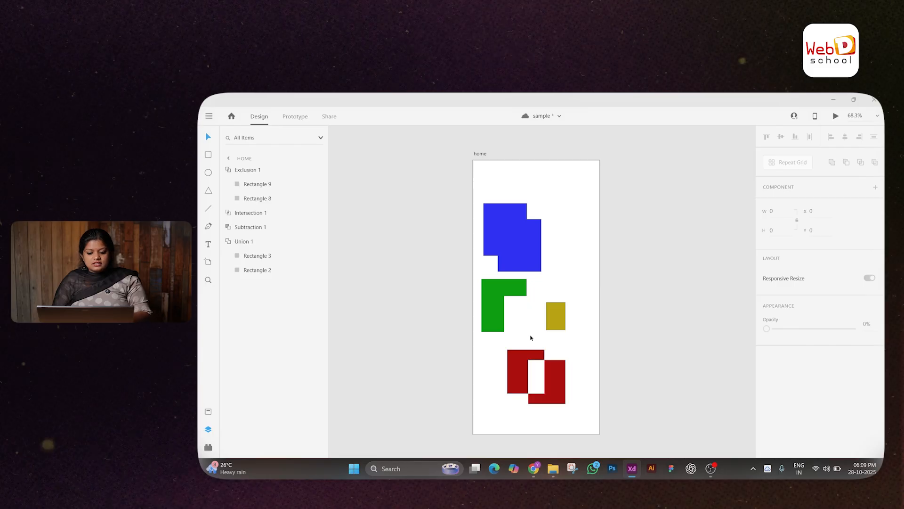
{"action": "left_click", "coordinate": [524, 355]}
{"action": "left_click", "coordinate": [508, 229]}
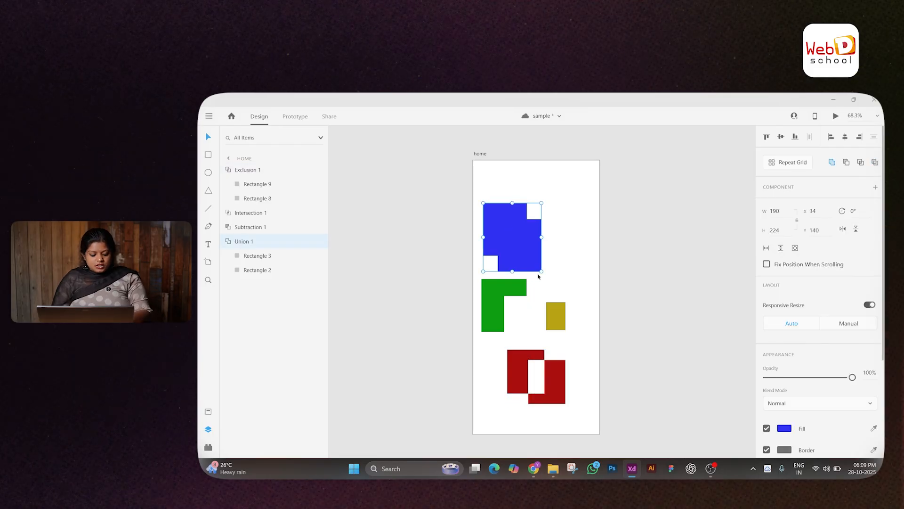
{"action": "left_click_drag", "start_coordinate": [438, 196], "coordinate": [599, 407]}
{"action": "key", "text": "Delete"}
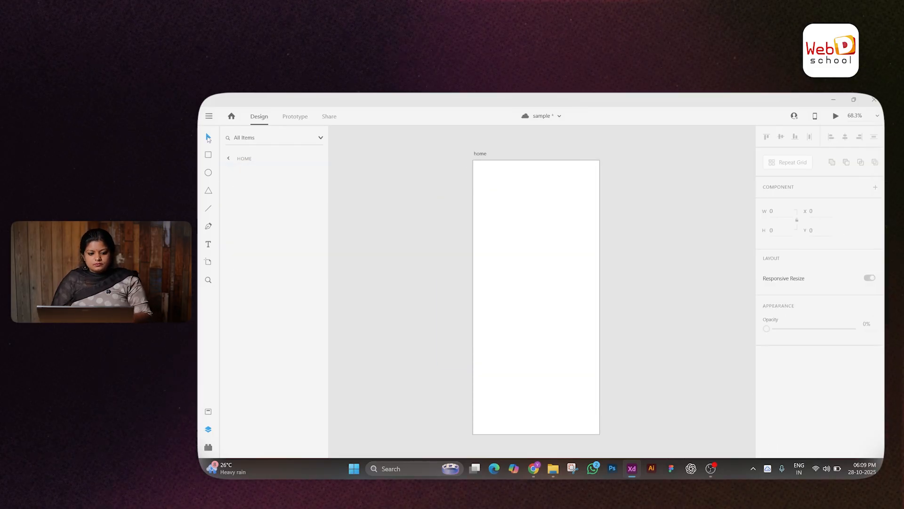
{"action": "left_click", "coordinate": [208, 154]}
{"action": "left_click_drag", "start_coordinate": [498, 195], "coordinate": [553, 264]}
{"action": "scroll", "coordinate": [806, 309], "scroll_direction": "down", "scroll_amount": 3}
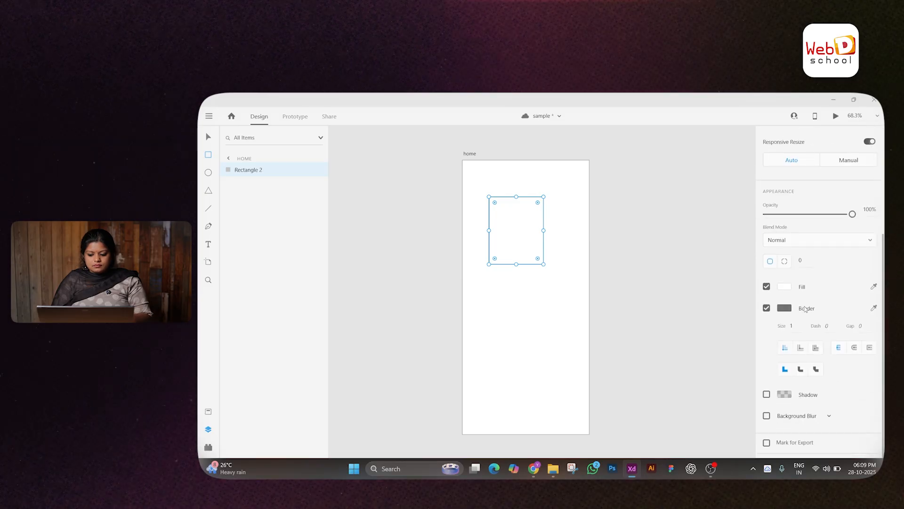
{"action": "scroll", "coordinate": [806, 309], "scroll_direction": "up", "scroll_amount": 3}
{"action": "key", "text": "Delete"}
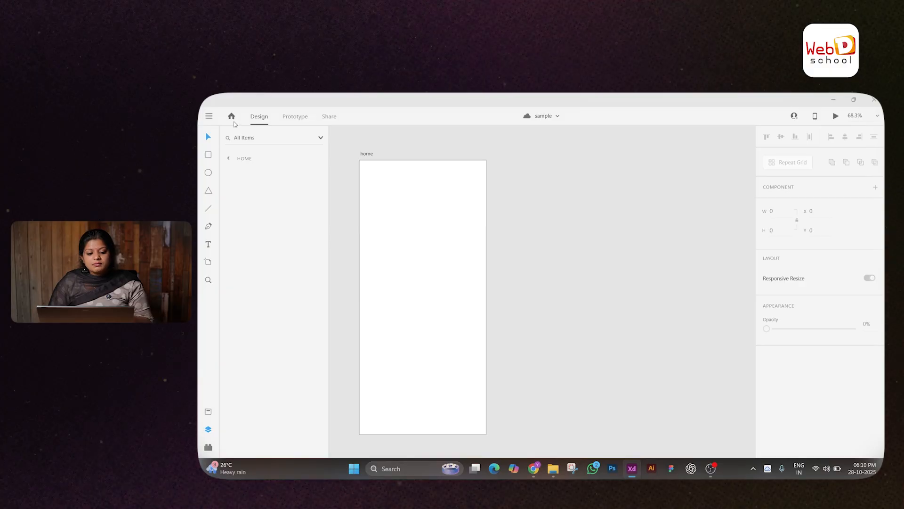
Draw a rectangle about 280 wide and 69 high on the pasteboard beside the artboard, and round its corners to about 13
{"action": "left_click", "coordinate": [203, 158]}
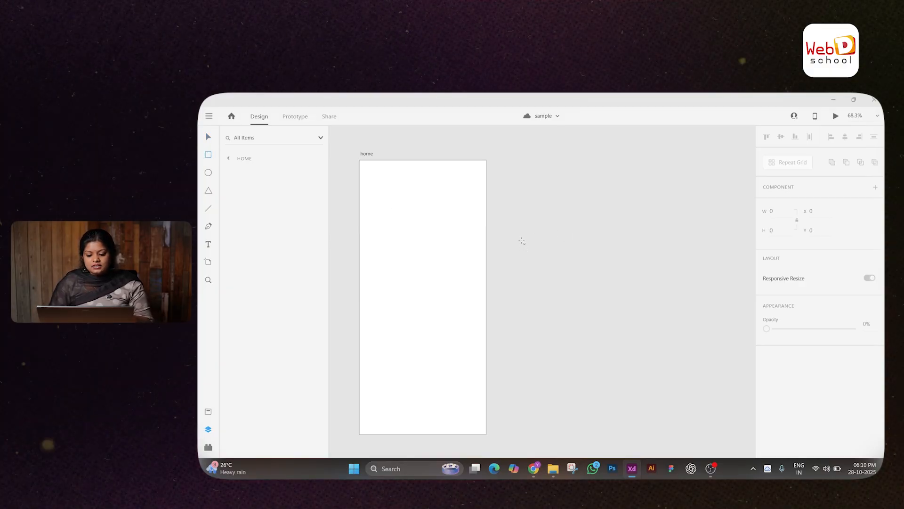
{"action": "mouse_move", "coordinate": [521, 241]}
{"action": "left_mouse_down"}
{"action": "mouse_move", "coordinate": [550, 257]}
{"action": "mouse_move", "coordinate": [608, 262]}
{"action": "left_mouse_up"}
{"action": "scroll", "coordinate": [554, 246], "scroll_direction": "up", "scroll_amount": 4, "text": "ctrl"}
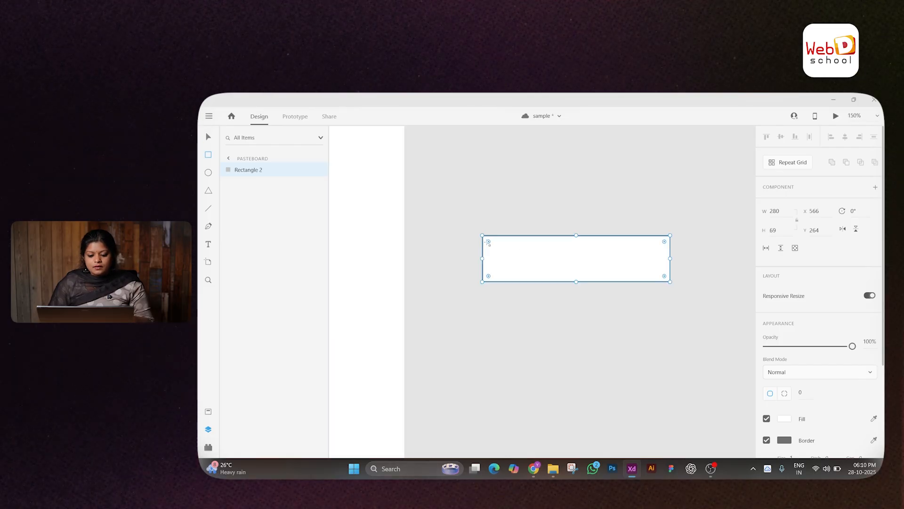
{"action": "left_click_drag", "start_coordinate": [490, 242], "coordinate": [489, 243]}
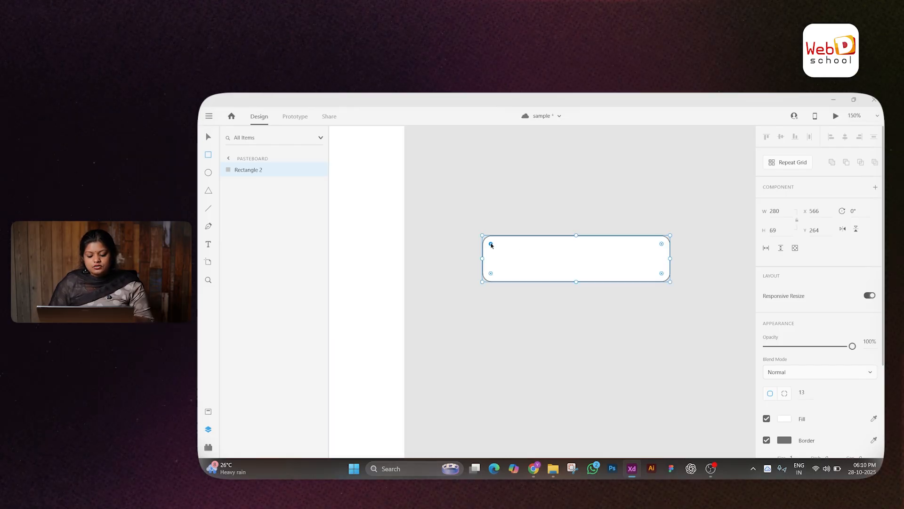
Remove the rounded rectangle's border and fill it with blue #0E29B1
{"action": "scroll", "coordinate": [797, 397], "scroll_direction": "down", "scroll_amount": 3}
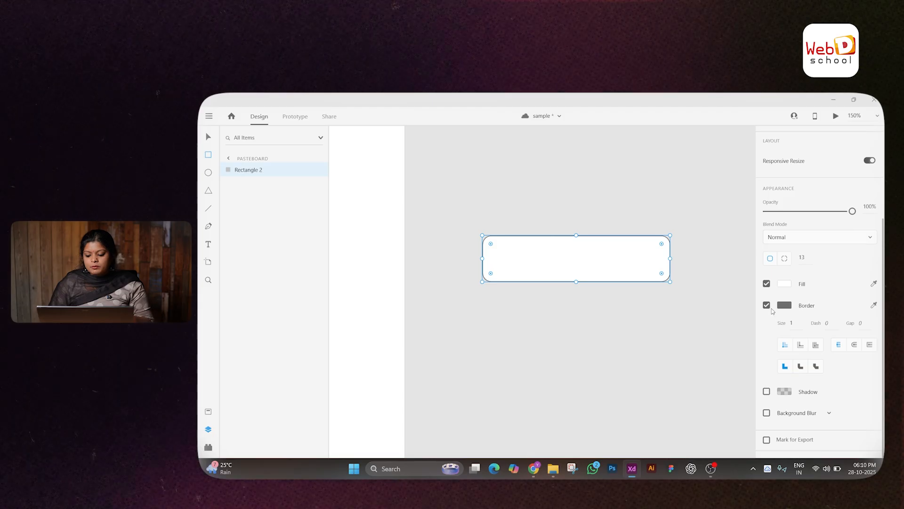
{"action": "scroll", "coordinate": [772, 311], "scroll_direction": "up", "scroll_amount": 2}
{"action": "left_click", "coordinate": [784, 354]}
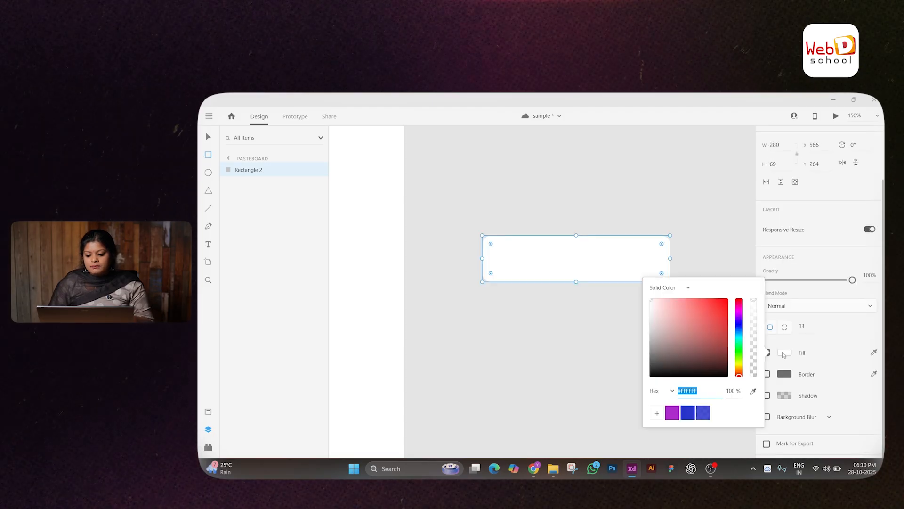
{"action": "left_click", "coordinate": [740, 327]}
{"action": "left_click", "coordinate": [722, 322]}
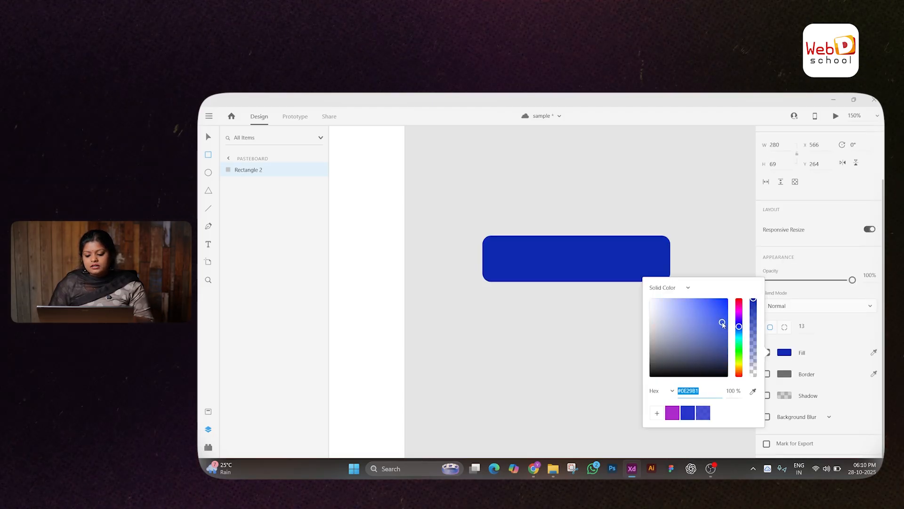
{"action": "left_click", "coordinate": [600, 300]}
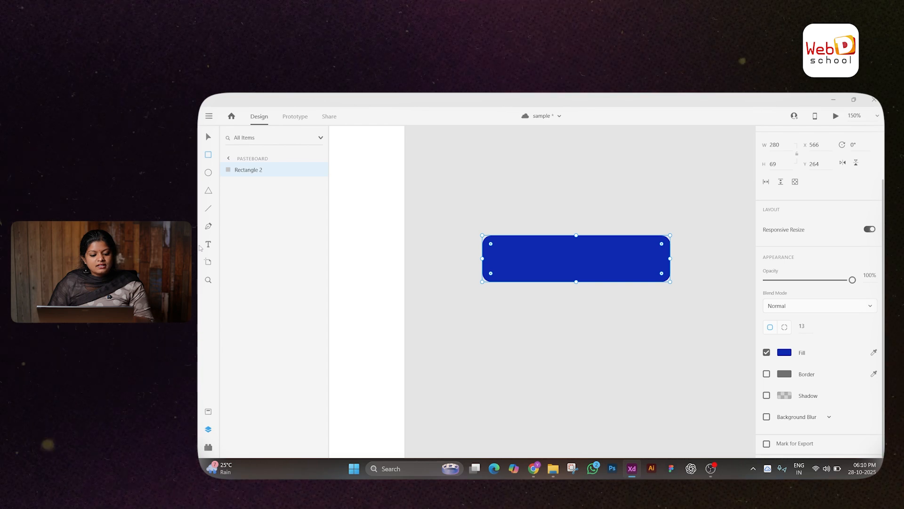
Add the text label "Download" over the blue rounded rectangle
{"action": "left_click", "coordinate": [528, 253]}
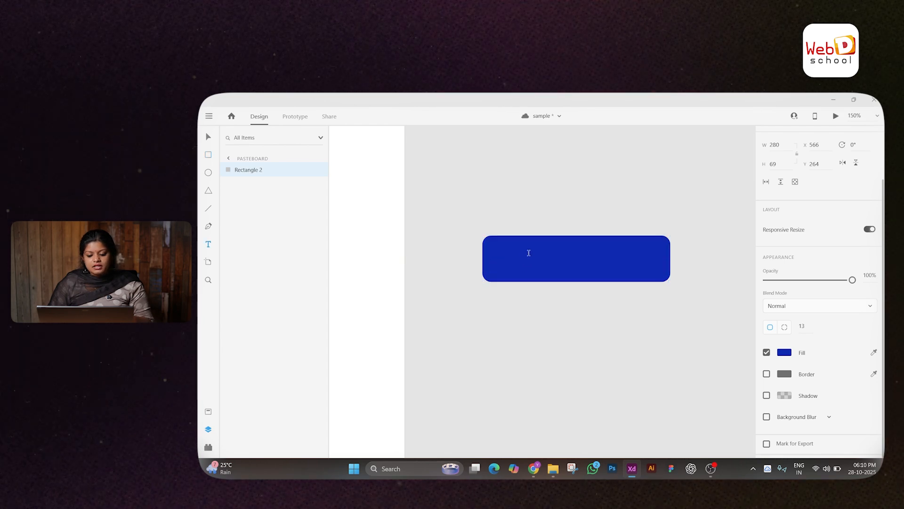
{"action": "key", "text": "Caps_Lock"}
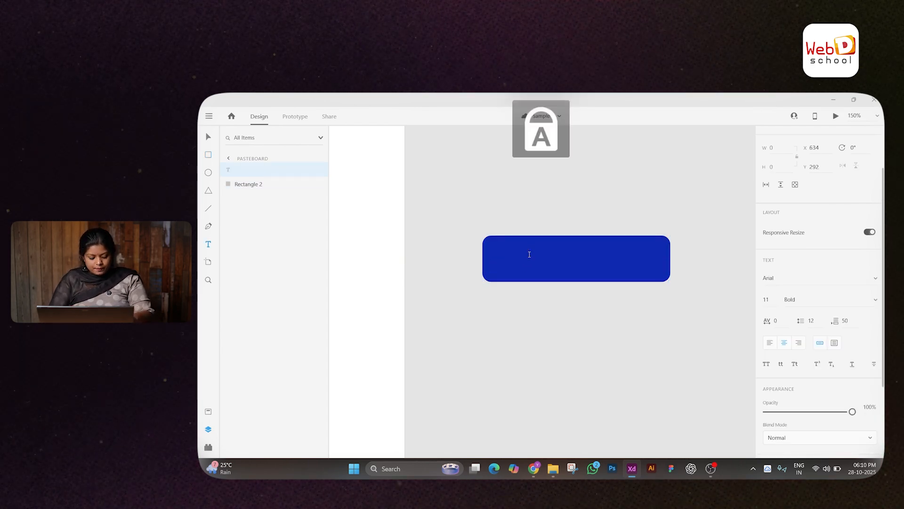
{"action": "type", "text": "DO"}
{"action": "key", "text": "Caps_Lock"}
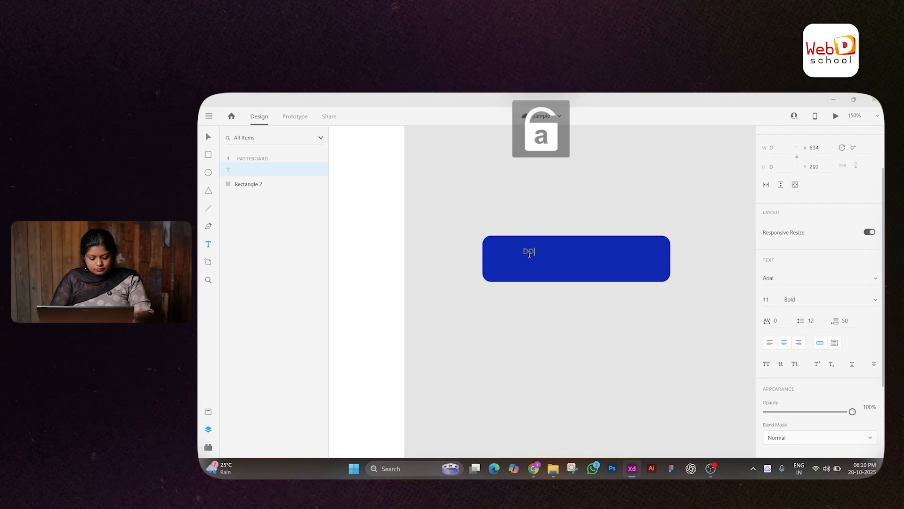
{"action": "key", "text": "BackSpace"}
{"action": "type", "text": "own"}
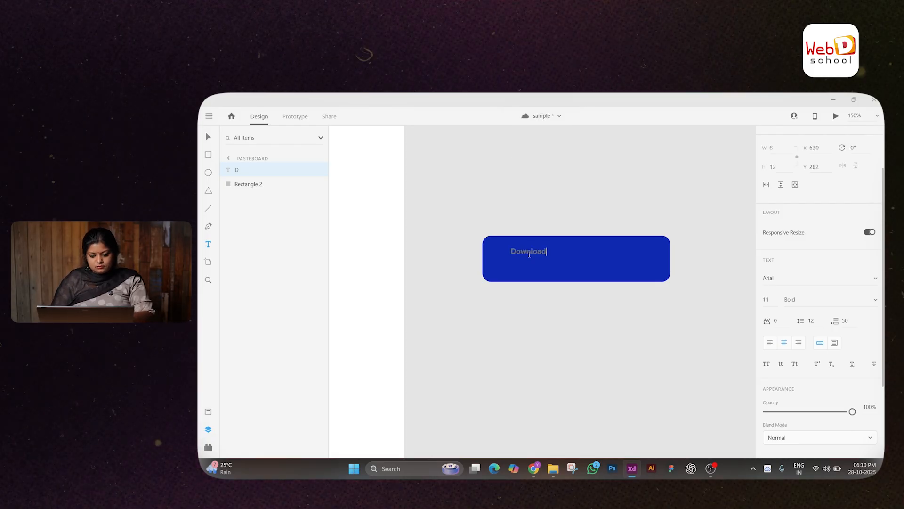
{"action": "type", "text": "load"}
{"action": "key", "text": "Escape"}
Change the fill of the Download label to white
{"action": "scroll", "coordinate": [819, 330], "scroll_direction": "down", "scroll_amount": 3}
{"action": "left_click", "coordinate": [782, 348]}
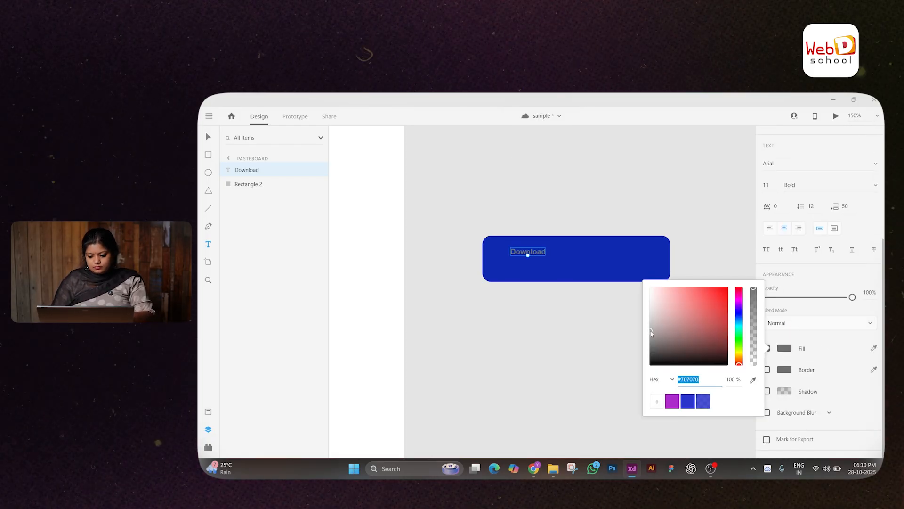
{"action": "left_click_drag", "start_coordinate": [651, 333], "coordinate": [641, 284]}
{"action": "left_click", "coordinate": [607, 310]}
Set the Download label's font size to 32 and center it on the blue rectangle
{"action": "scroll", "coordinate": [828, 184], "scroll_direction": "up", "scroll_amount": 4}
{"action": "left_click", "coordinate": [770, 366]}
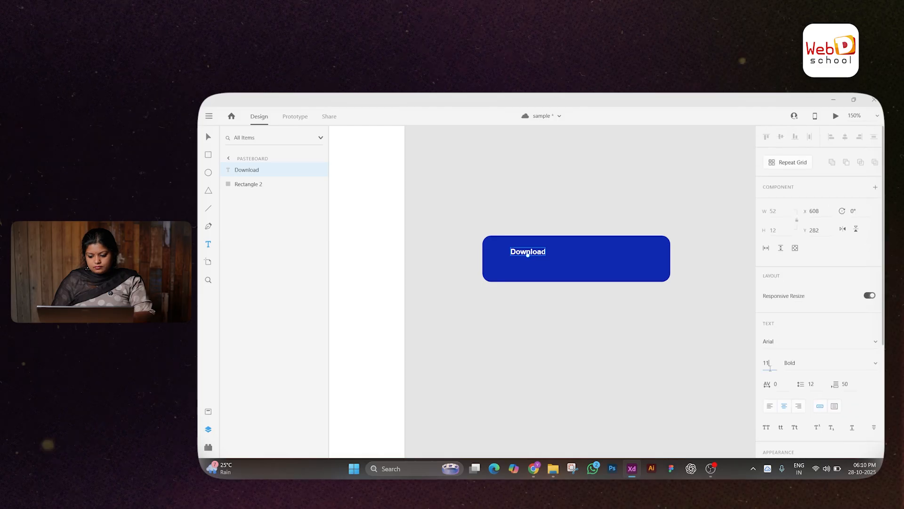
{"action": "type", "text": "32"}
{"action": "key", "text": "Return"}
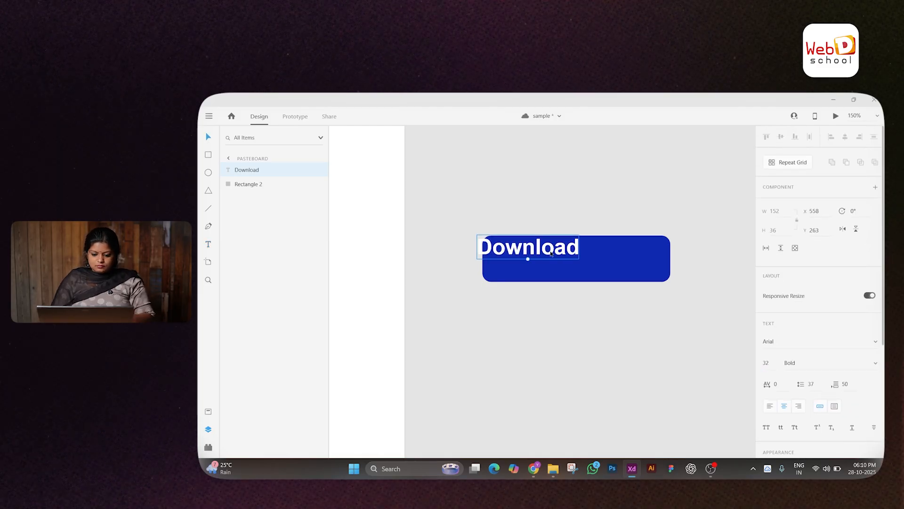
{"action": "left_click_drag", "start_coordinate": [549, 266], "coordinate": [594, 265]}
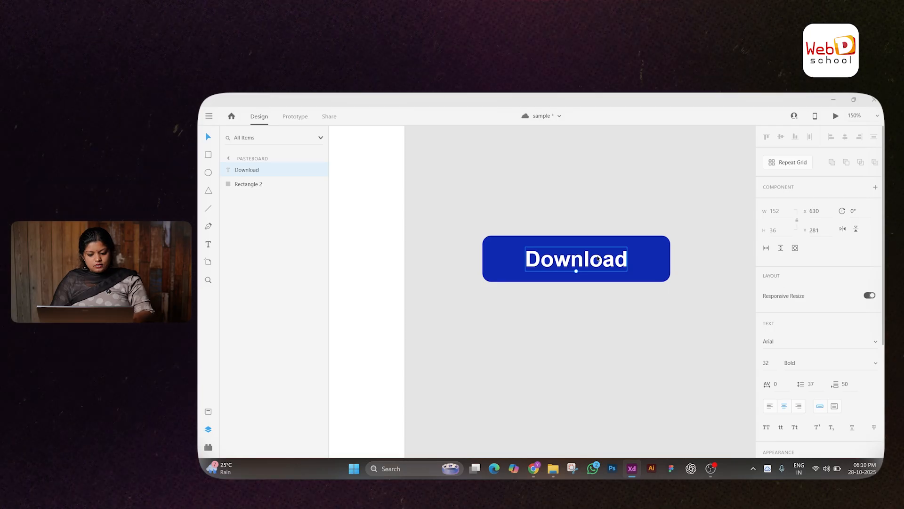
Group the label with the blue rectangle and move the group to X 543, Y 251
{"action": "key", "text": "ctrl+a"}
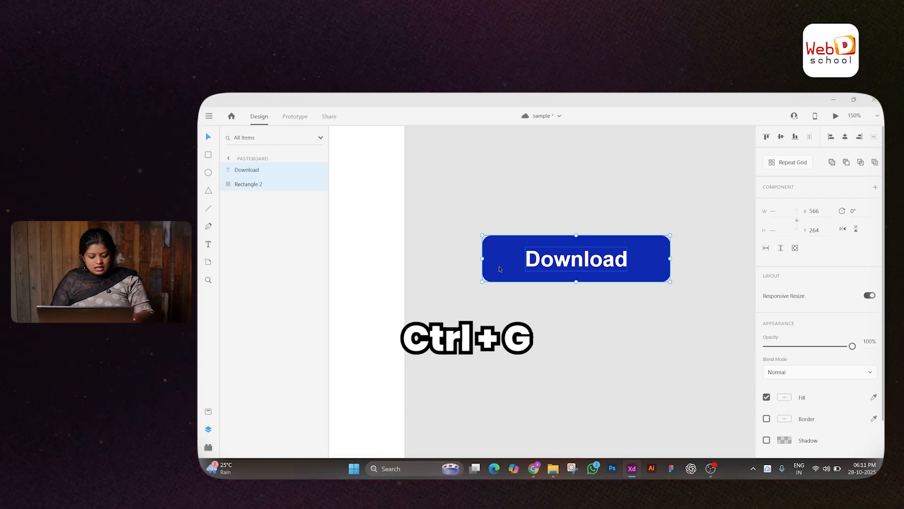
{"action": "key", "text": "ctrl+g"}
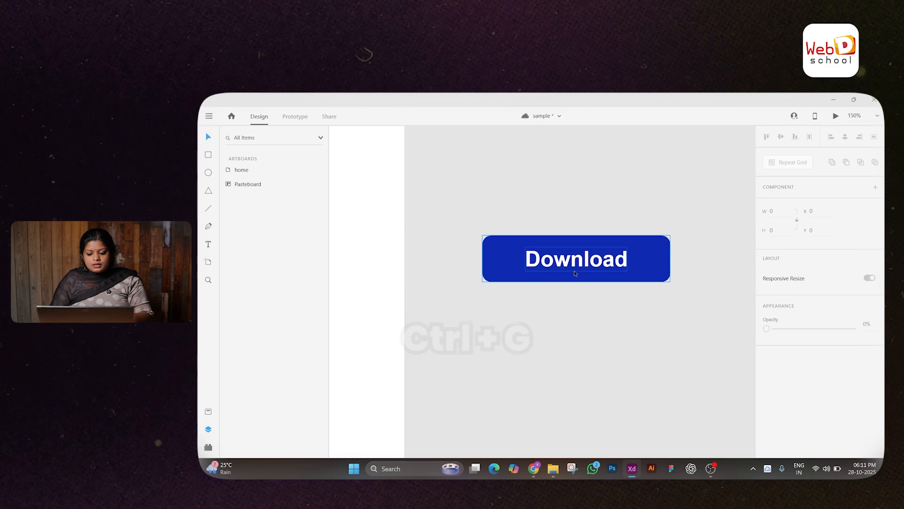
{"action": "mouse_move", "coordinate": [558, 279]}
{"action": "left_mouse_down"}
{"action": "mouse_move", "coordinate": [597, 278]}
{"action": "mouse_move", "coordinate": [549, 293]}
{"action": "mouse_move", "coordinate": [571, 279]}
{"action": "mouse_move", "coordinate": [523, 268]}
{"action": "mouse_move", "coordinate": [590, 245]}
{"action": "mouse_move", "coordinate": [580, 266]}
{"action": "mouse_move", "coordinate": [536, 245]}
{"action": "mouse_move", "coordinate": [560, 265]}
{"action": "left_mouse_up"}
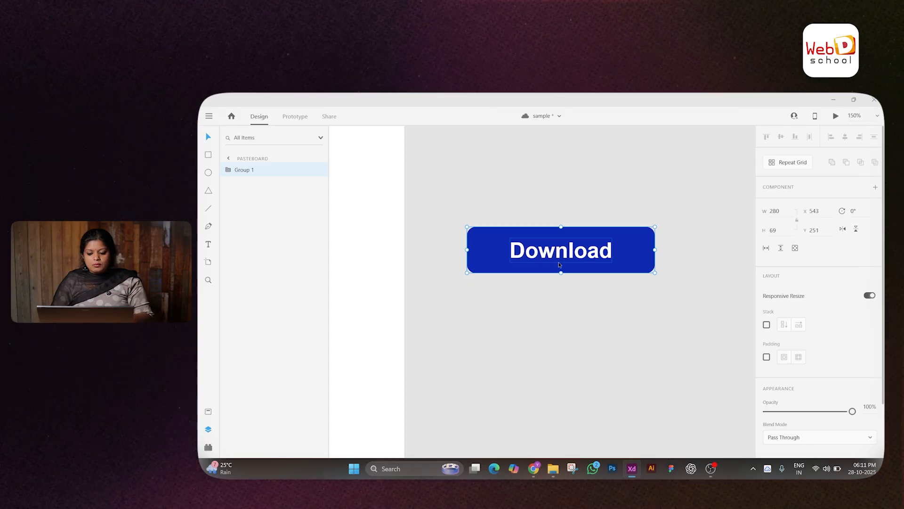
{"action": "left_click", "coordinate": [562, 315]}
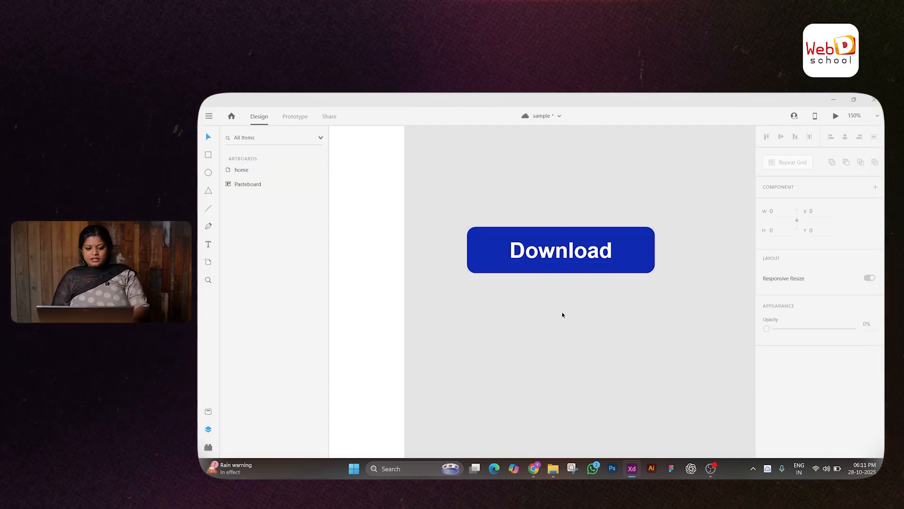
Turn the Download button group into a component and move it to X 551, Y 258
{"action": "left_click", "coordinate": [523, 241]}
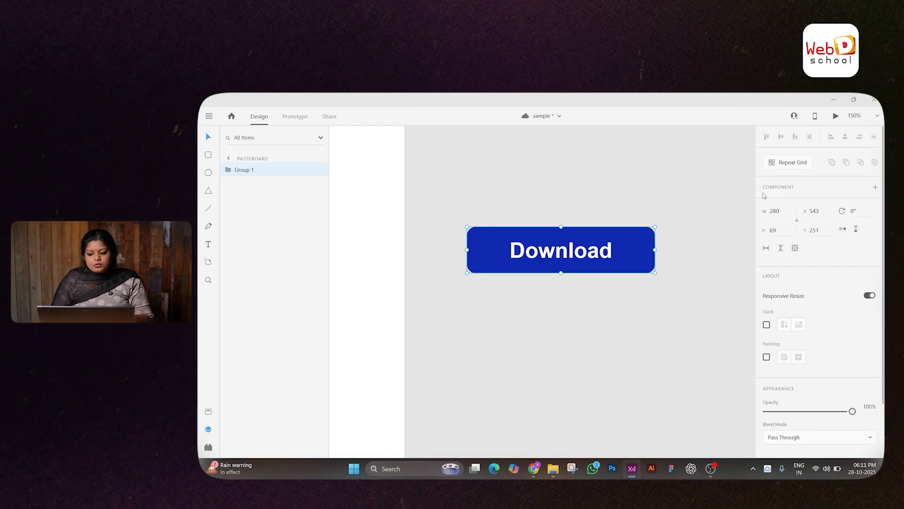
{"action": "left_click", "coordinate": [875, 187]}
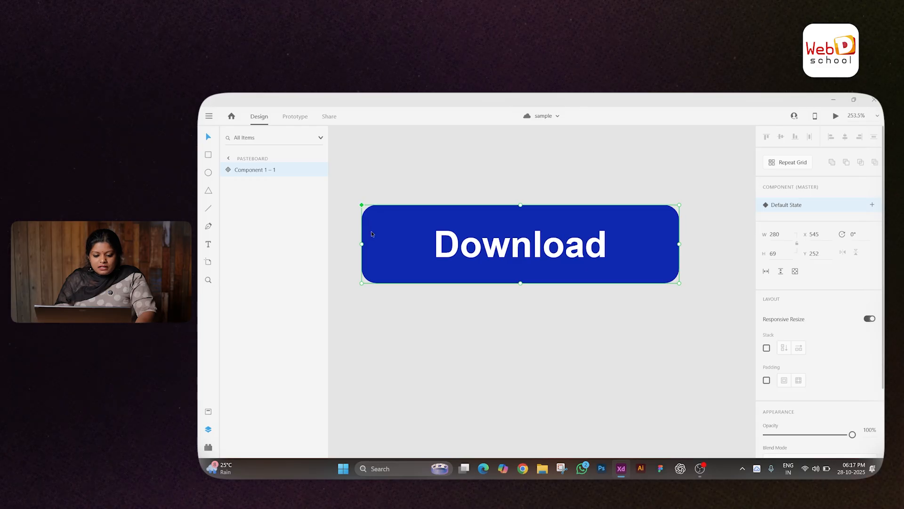
{"action": "left_click_drag", "start_coordinate": [372, 233], "coordinate": [378, 240]}
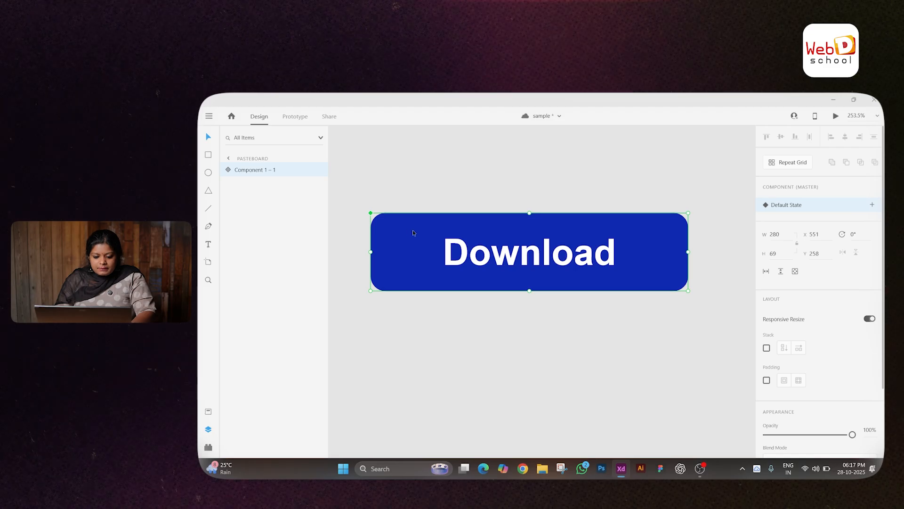
{"action": "scroll", "coordinate": [429, 230], "scroll_direction": "down", "scroll_amount": 3}
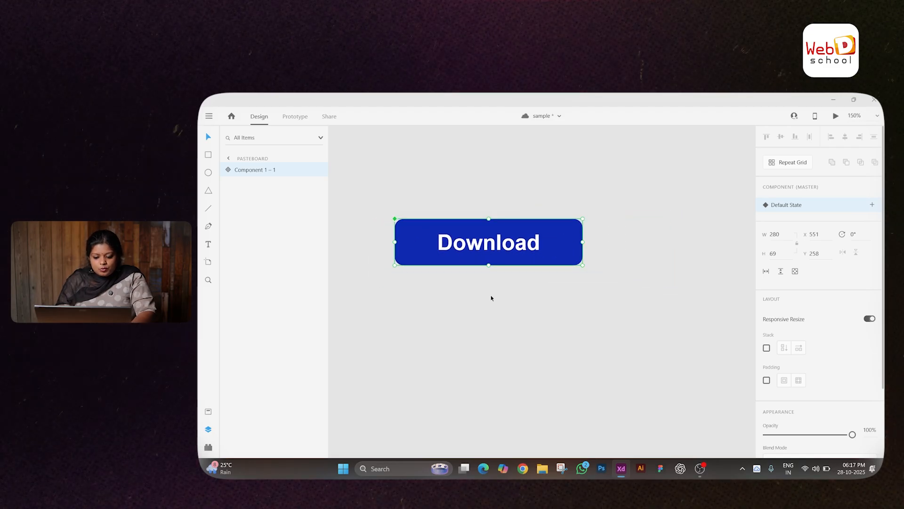
Select the master button and show it among the document assets
{"action": "left_click", "coordinate": [466, 307]}
{"action": "left_click", "coordinate": [425, 253]}
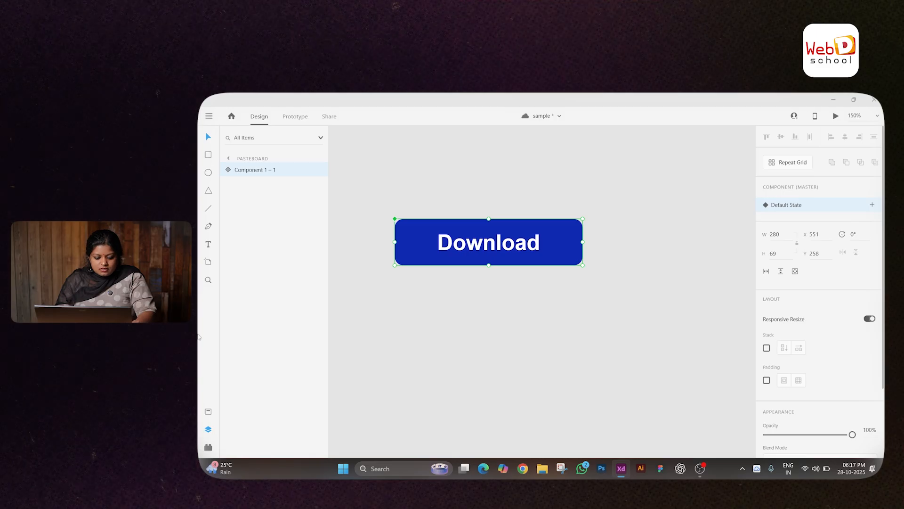
{"action": "left_click", "coordinate": [209, 448]}
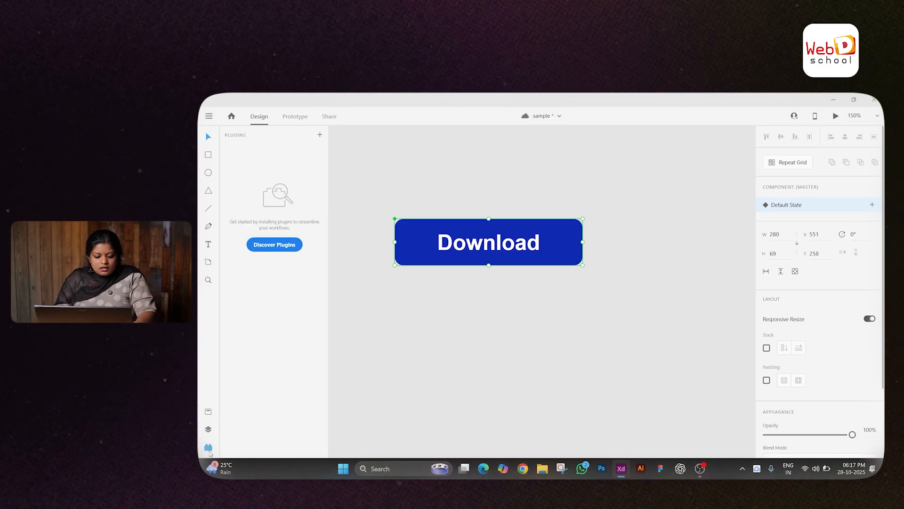
{"action": "left_click", "coordinate": [208, 412]}
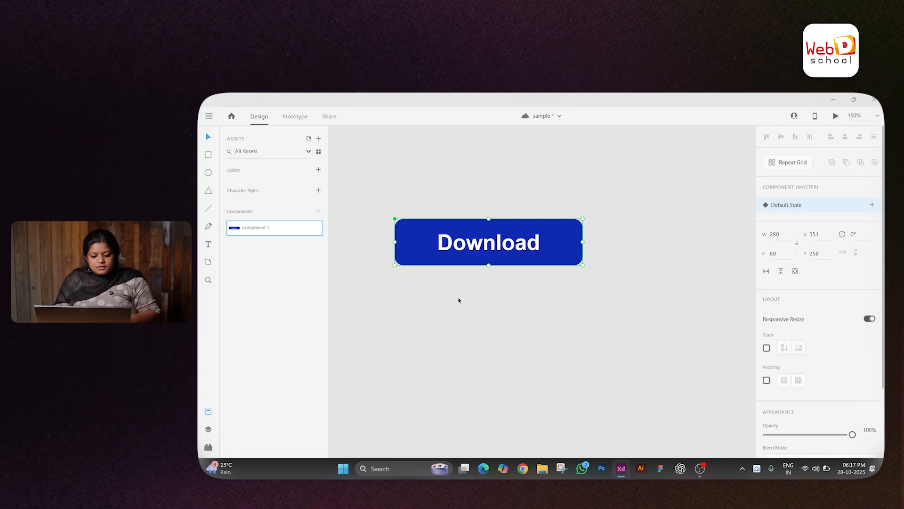
Place an instance of the Download component below the master button, at X 731, Y 408, discarding the first trial instance
{"action": "left_click_drag", "start_coordinate": [459, 300], "coordinate": [673, 339]}
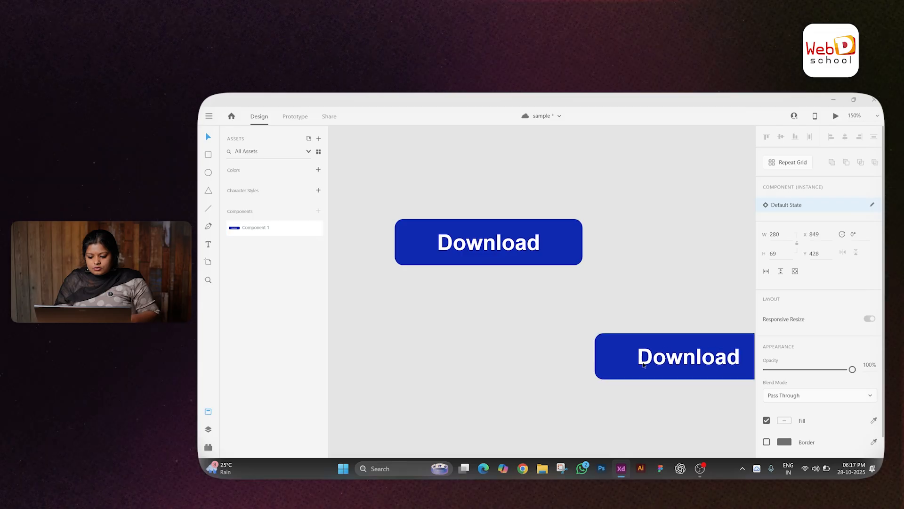
{"action": "left_click_drag", "start_coordinate": [644, 365], "coordinate": [575, 366]}
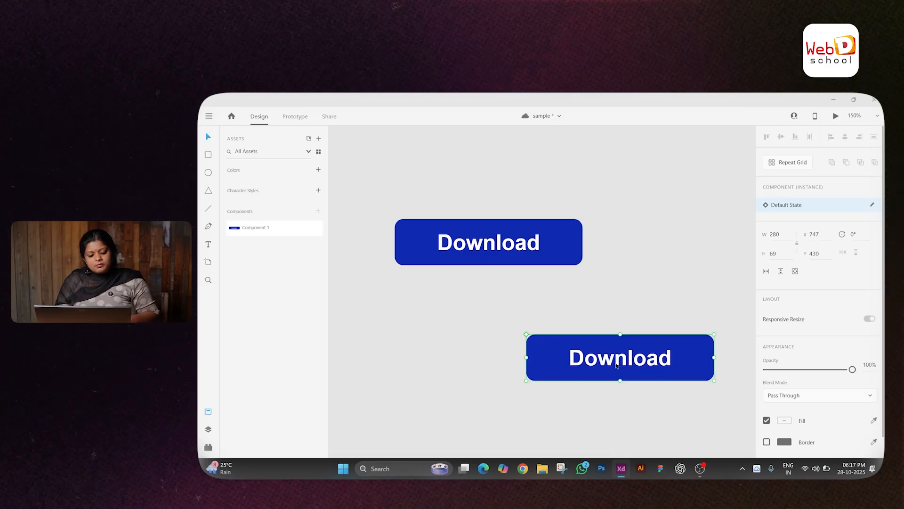
{"action": "key", "text": "Delete"}
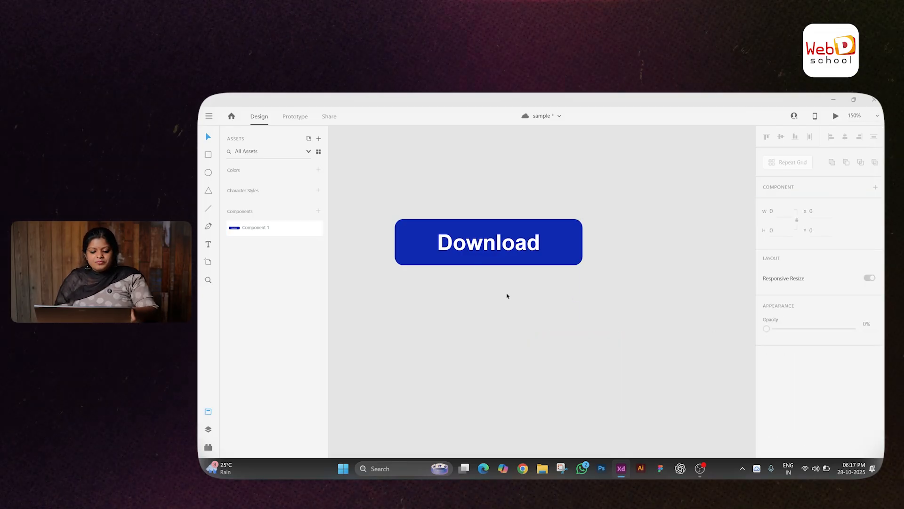
{"action": "left_click_drag", "start_coordinate": [521, 315], "coordinate": [584, 336]}
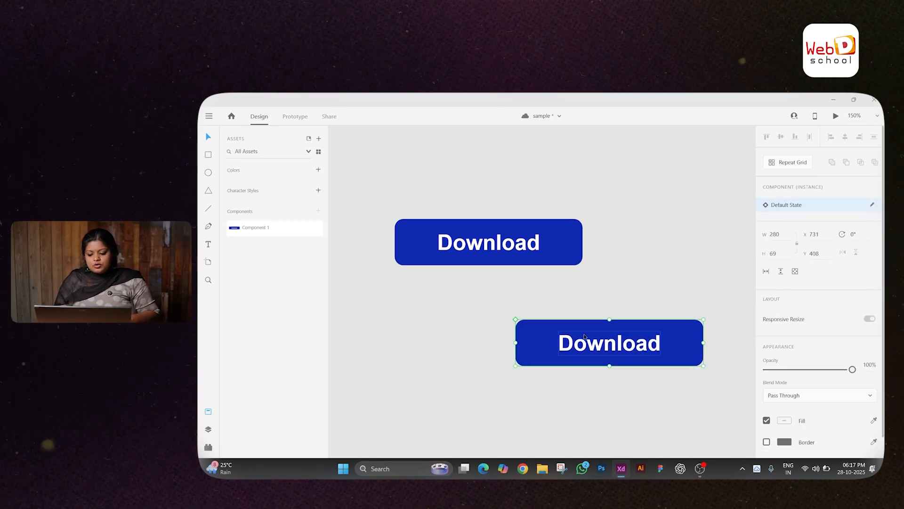
Try to change the fill of the whole master button, and undo the change
{"action": "left_click", "coordinate": [485, 224]}
{"action": "scroll", "coordinate": [858, 355], "scroll_direction": "down", "scroll_amount": 3}
{"action": "scroll", "coordinate": [858, 354], "scroll_direction": "up", "scroll_amount": 1}
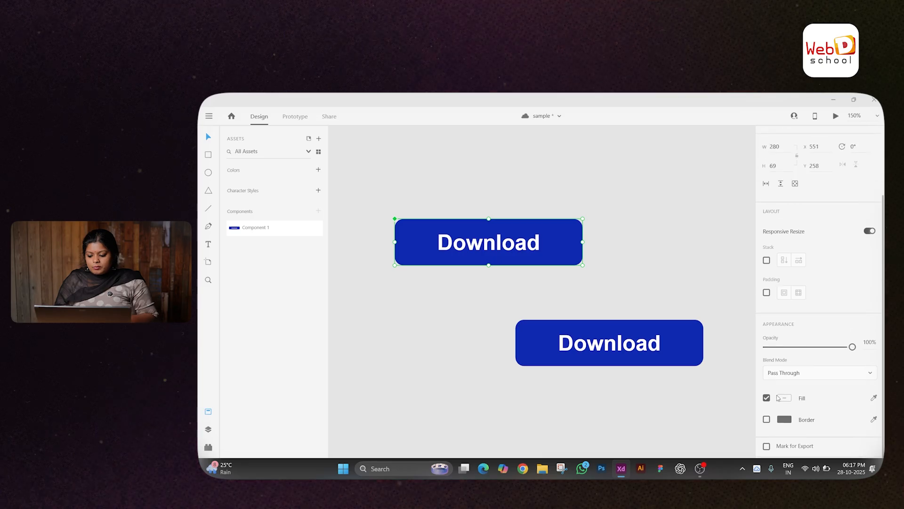
{"action": "left_click", "coordinate": [786, 401]}
{"action": "left_click_drag", "start_coordinate": [728, 366], "coordinate": [710, 329]}
{"action": "key", "text": "ctrl+z"}
{"action": "key", "text": "ctrl+z"}
Change the fill of the background rectangle inside the master button to green
{"action": "left_click", "coordinate": [454, 243]}
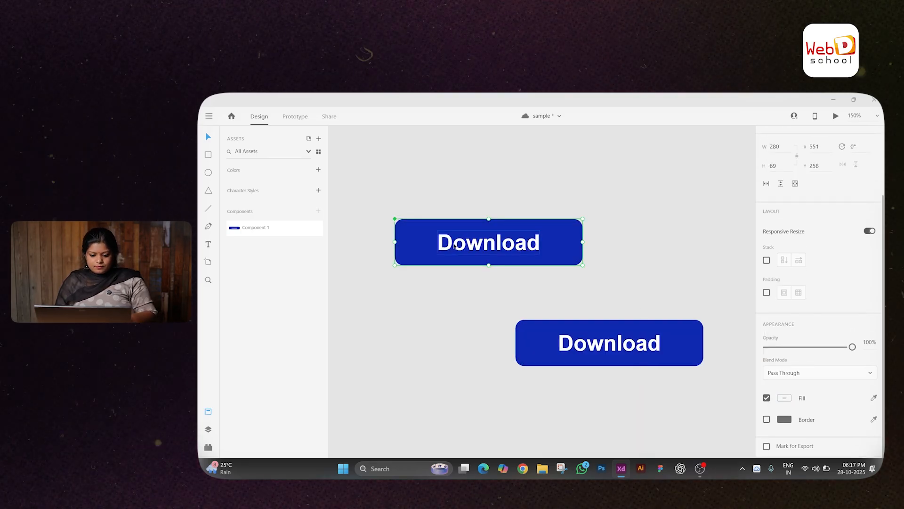
{"action": "double_click", "coordinate": [421, 245]}
{"action": "scroll", "coordinate": [772, 362], "scroll_direction": "down", "scroll_amount": 2}
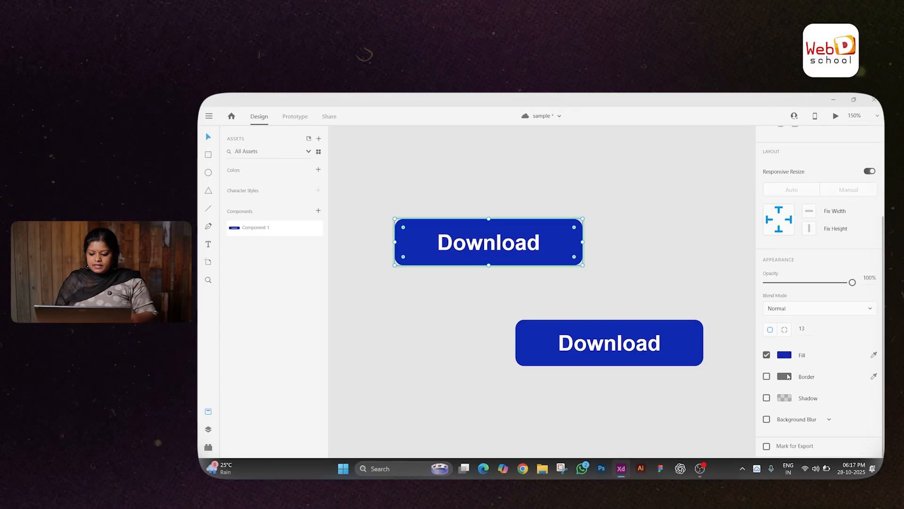
{"action": "left_click", "coordinate": [785, 357]}
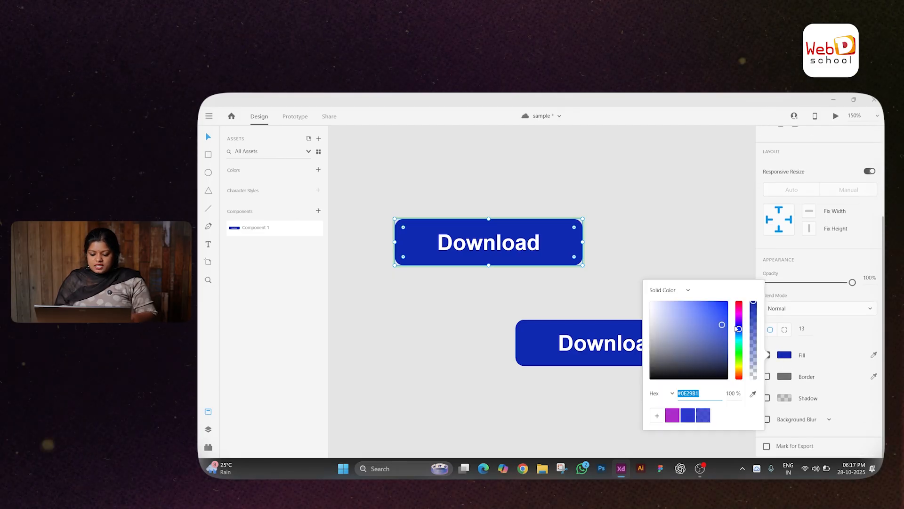
{"action": "left_click", "coordinate": [739, 362]}
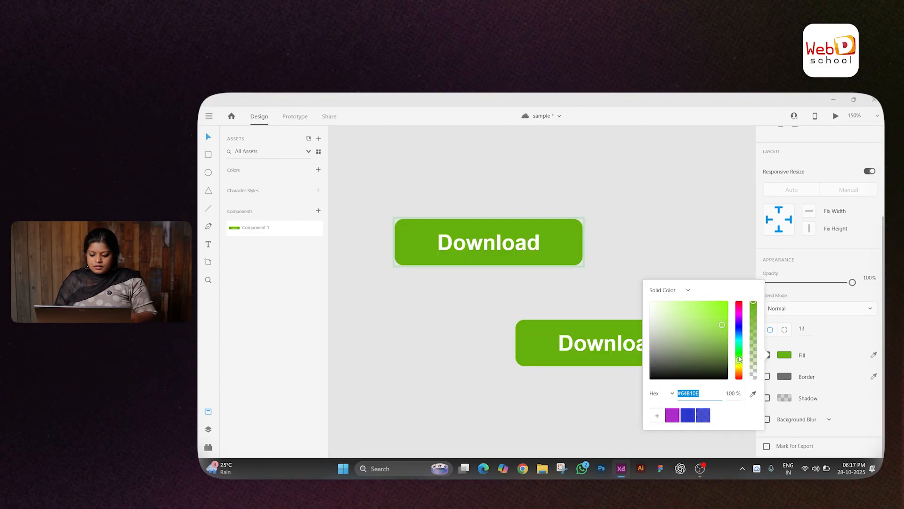
{"action": "mouse_move", "coordinate": [738, 362]}
{"action": "left_mouse_down"}
{"action": "mouse_move", "coordinate": [739, 310]}
{"action": "mouse_move", "coordinate": [738, 364]}
{"action": "mouse_move", "coordinate": [739, 327]}
{"action": "mouse_move", "coordinate": [738, 349]}
{"action": "left_mouse_up"}
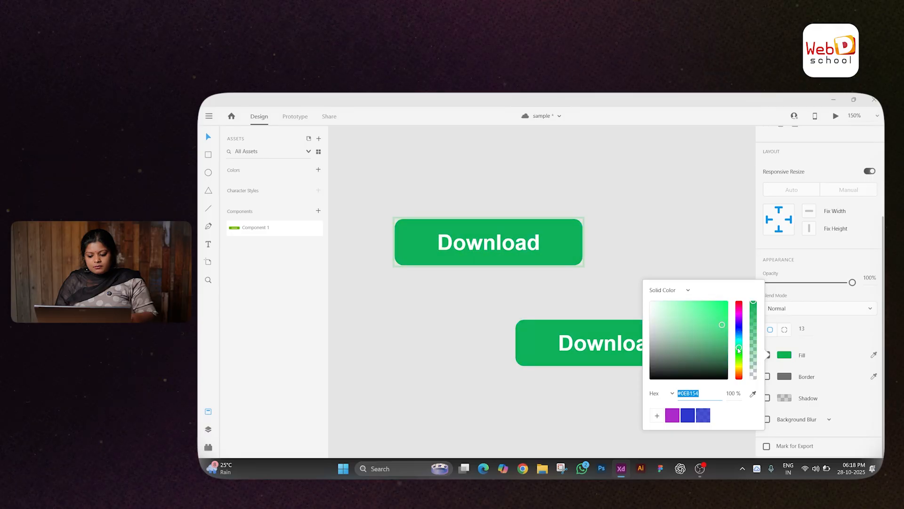
{"action": "left_click", "coordinate": [493, 371]}
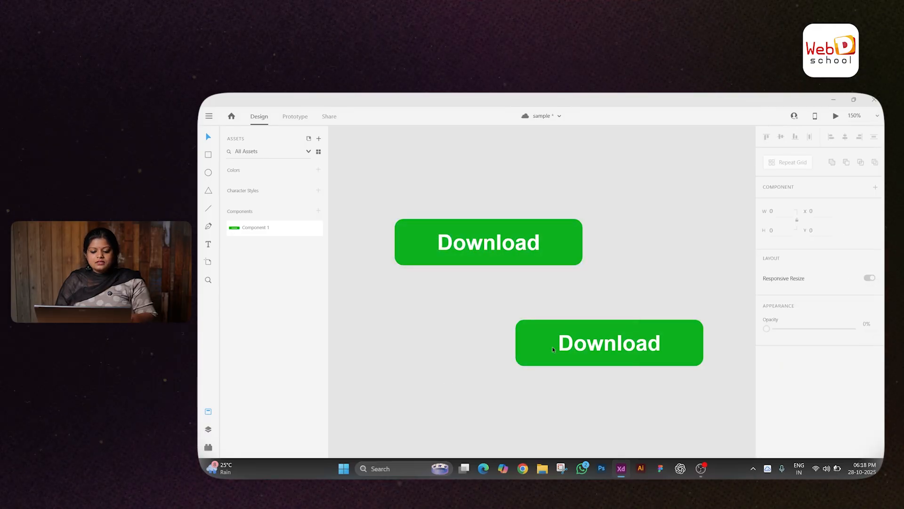
Delete the lower Download instance and move the master button to X 602, Y 262
{"action": "left_click", "coordinate": [524, 334]}
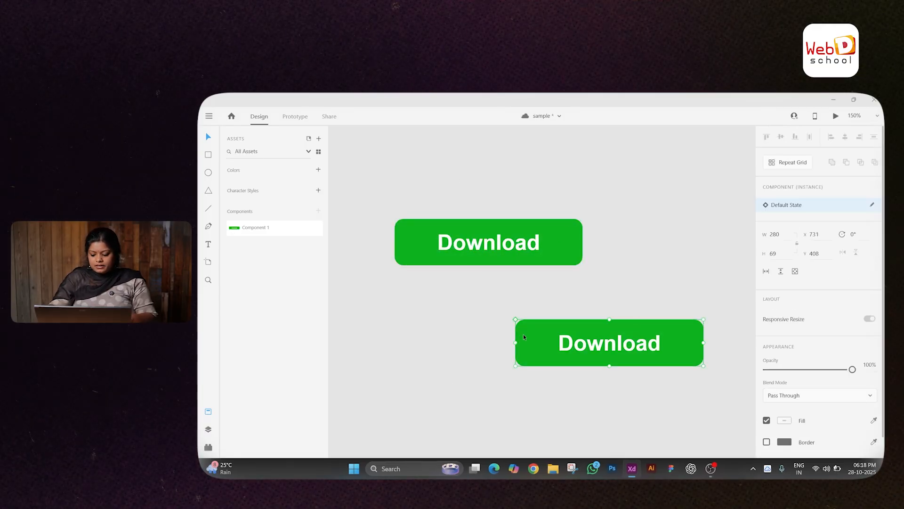
{"action": "key", "text": "Delete"}
{"action": "left_click", "coordinate": [459, 258]}
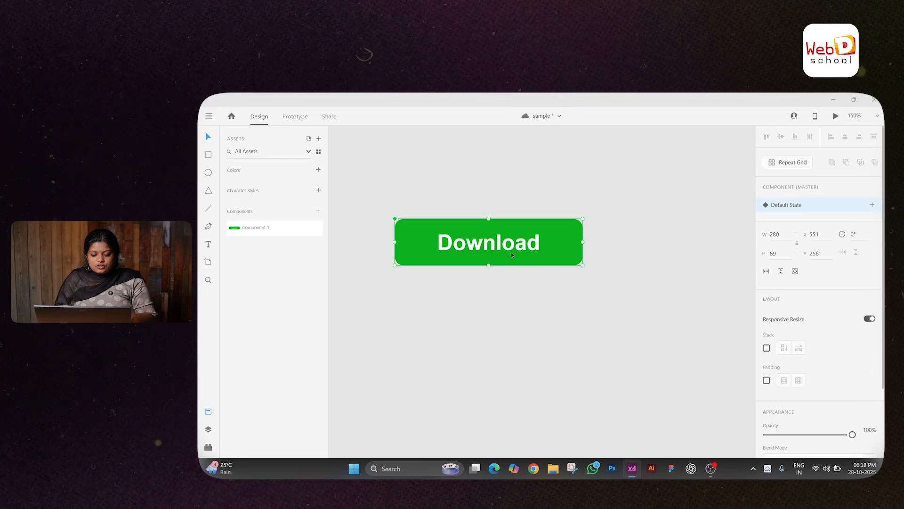
{"action": "left_click_drag", "start_coordinate": [511, 253], "coordinate": [550, 261]}
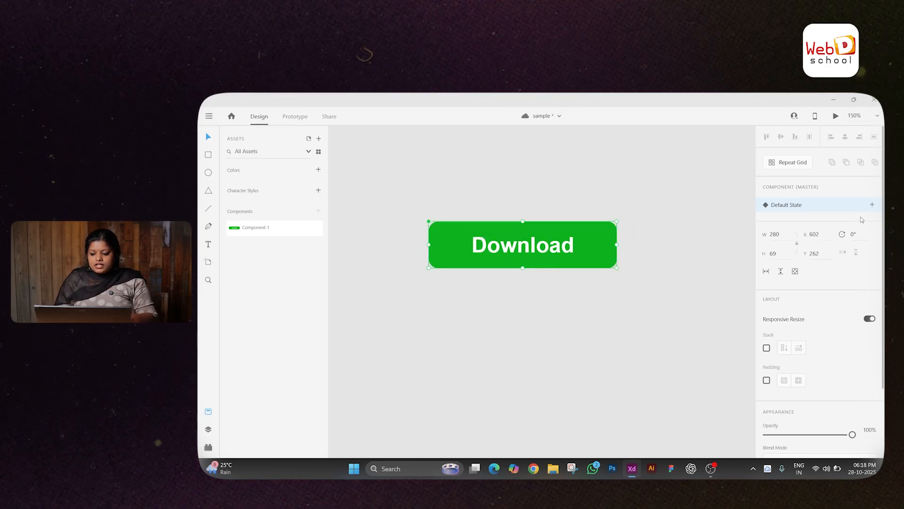
Add a second state to the master Download component and try to rename it Hover State
{"action": "left_click", "coordinate": [872, 204]}
{"action": "left_click", "coordinate": [819, 215]}
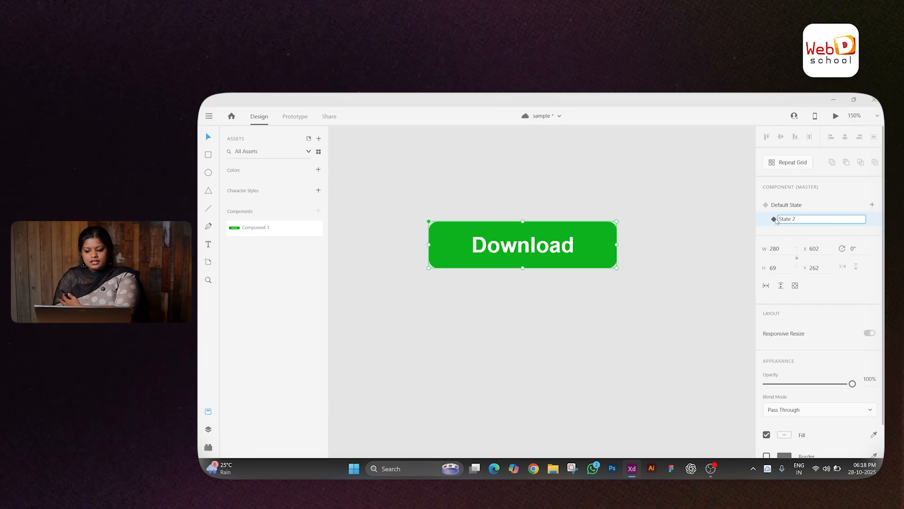
{"action": "left_click", "coordinate": [801, 220]}
{"action": "key", "text": "BackSpace"}
{"action": "key", "text": "BackSpace"}
{"action": "key", "text": "BackSpace"}
{"action": "key", "text": "BackSpace"}
{"action": "key", "text": "BackSpace"}
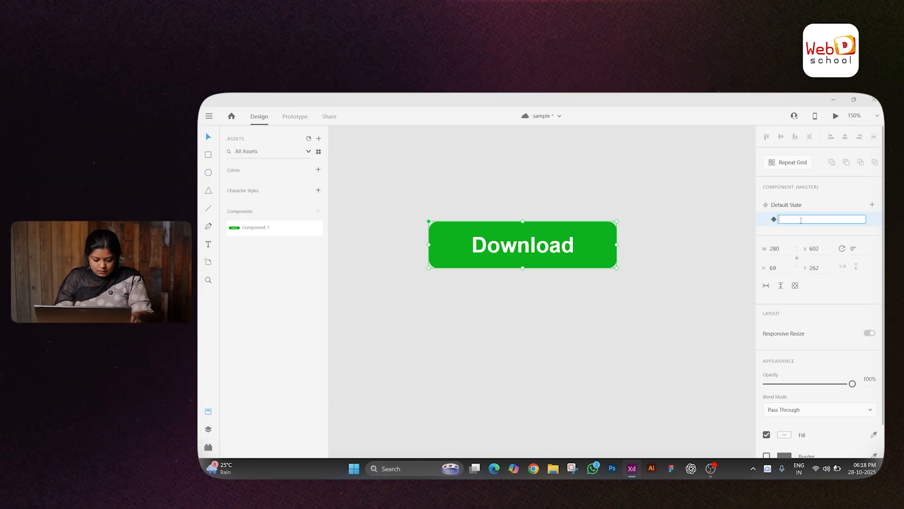
{"action": "type", "text": "Hover State"}
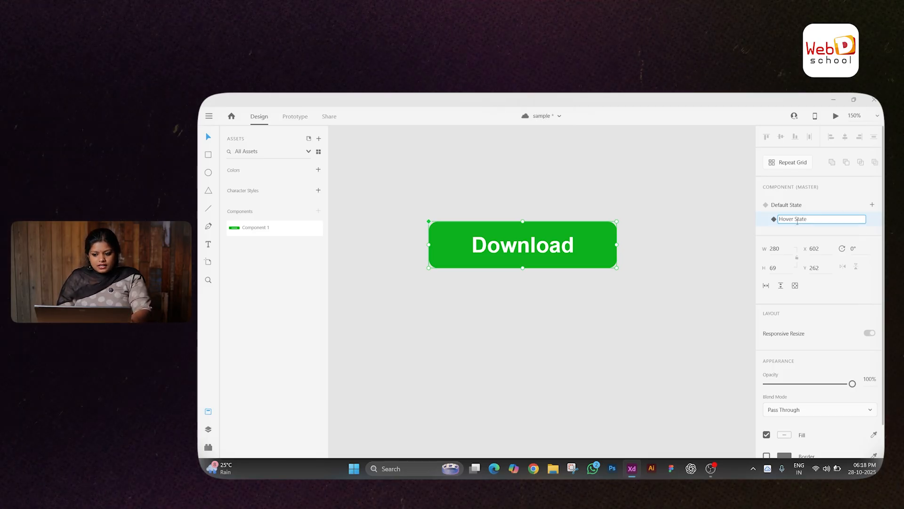
{"action": "left_click", "coordinate": [708, 259]}
Change the button label in State 2 of the master component to Downloading
{"action": "left_click", "coordinate": [575, 242]}
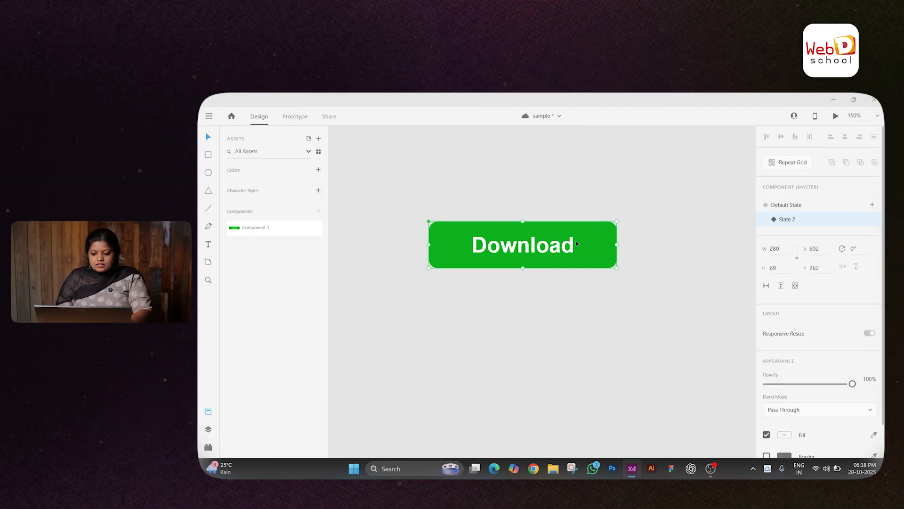
{"action": "double_click", "coordinate": [577, 245]}
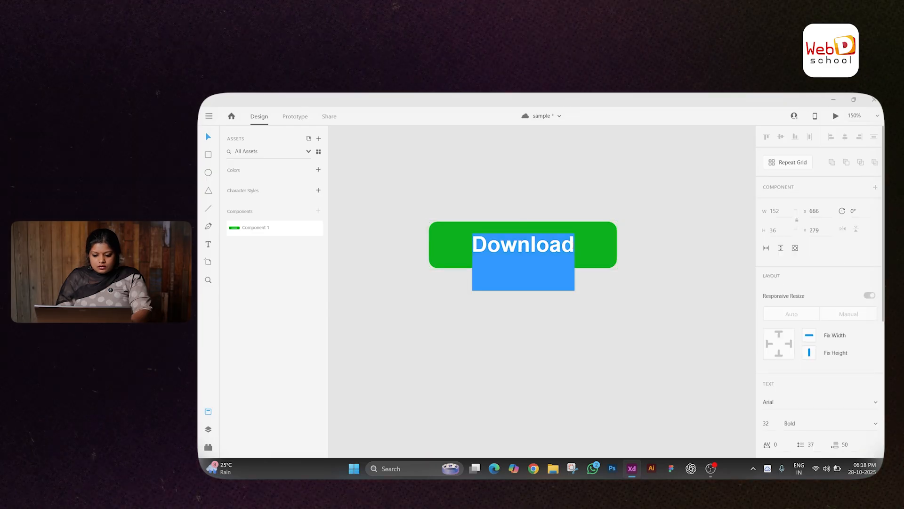
{"action": "type", "text": "i"}
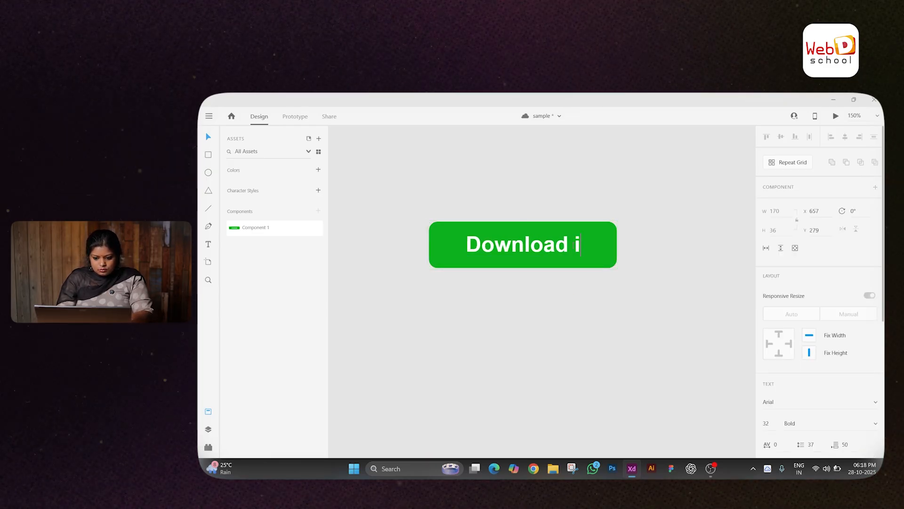
{"action": "key", "text": "ctrl+a"}
{"action": "type", "text": "Downloading"}
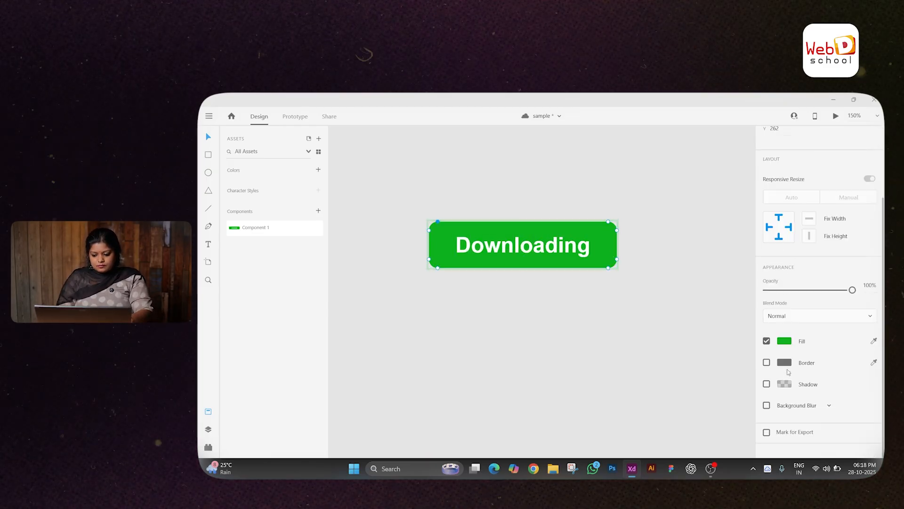
Change the fill of the background rectangle in State 2 to lime green
{"action": "left_click", "coordinate": [787, 341]}
{"action": "left_click_drag", "start_coordinate": [739, 323], "coordinate": [739, 311]}
{"action": "left_click", "coordinate": [504, 332]}
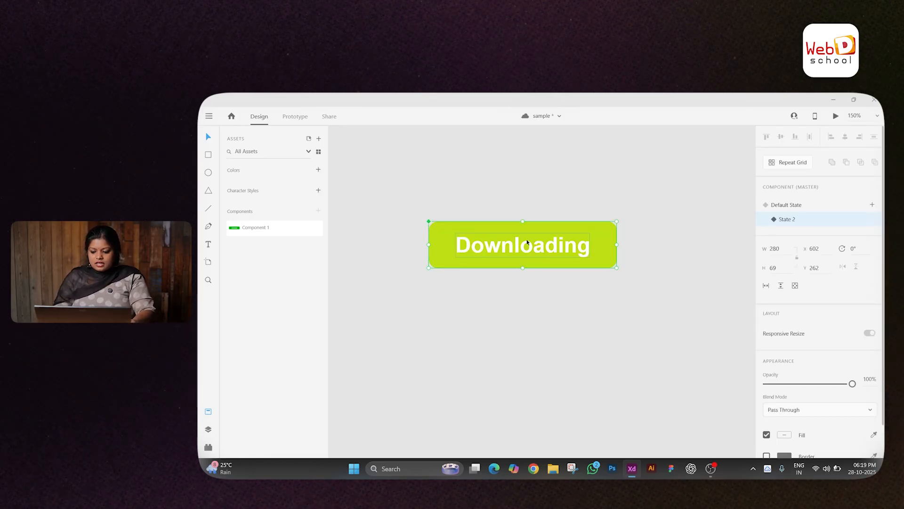
Add a third state to the master button component, keeping its default name
{"action": "left_click", "coordinate": [873, 205]}
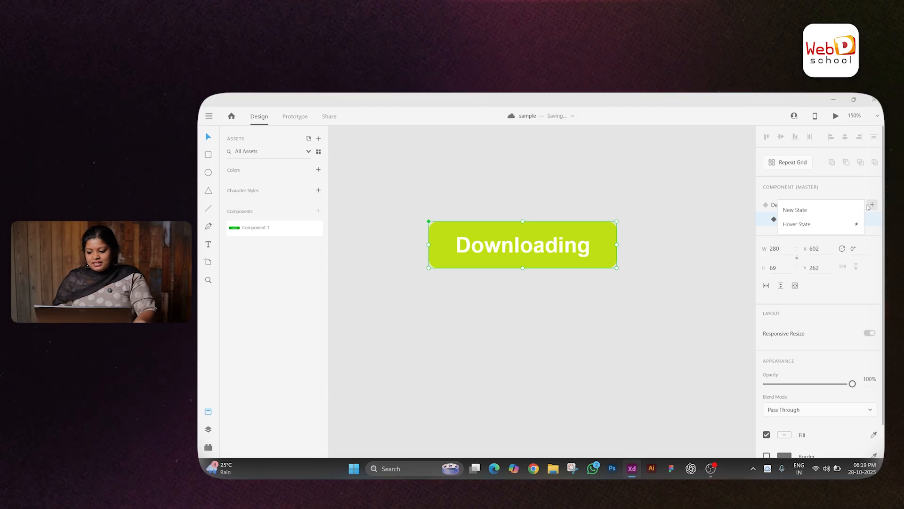
{"action": "left_click", "coordinate": [812, 212]}
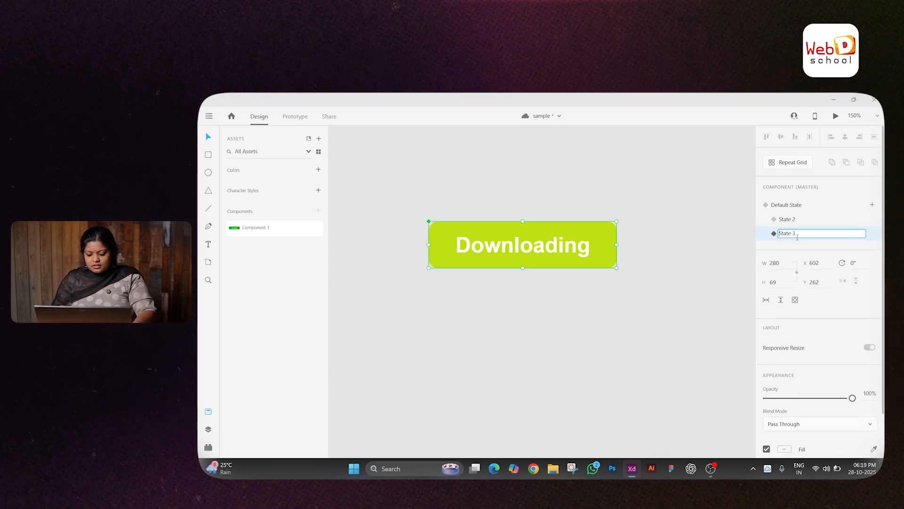
{"action": "left_click", "coordinate": [620, 323]}
Change the button label in State 3 of the master component to Downloaded
{"action": "double_click", "coordinate": [521, 248]}
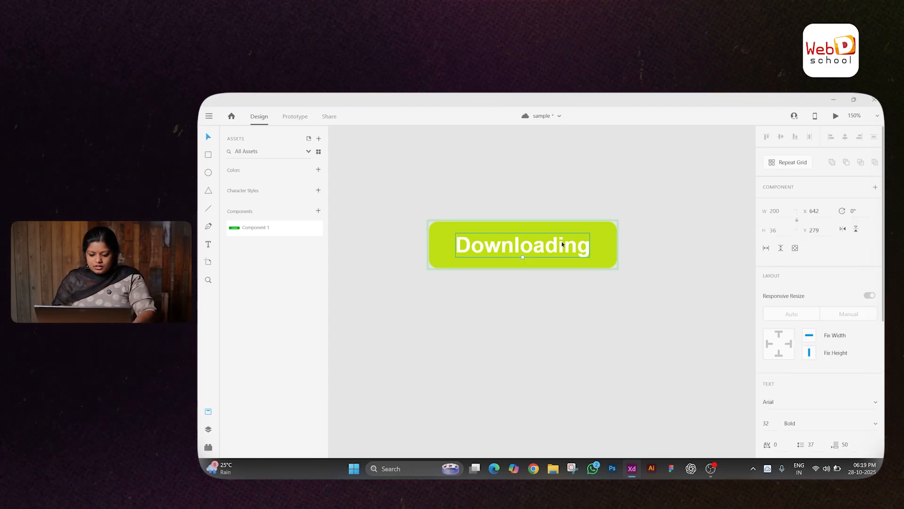
{"action": "double_click", "coordinate": [563, 243]}
{"action": "type", "text": "Downloaded"}
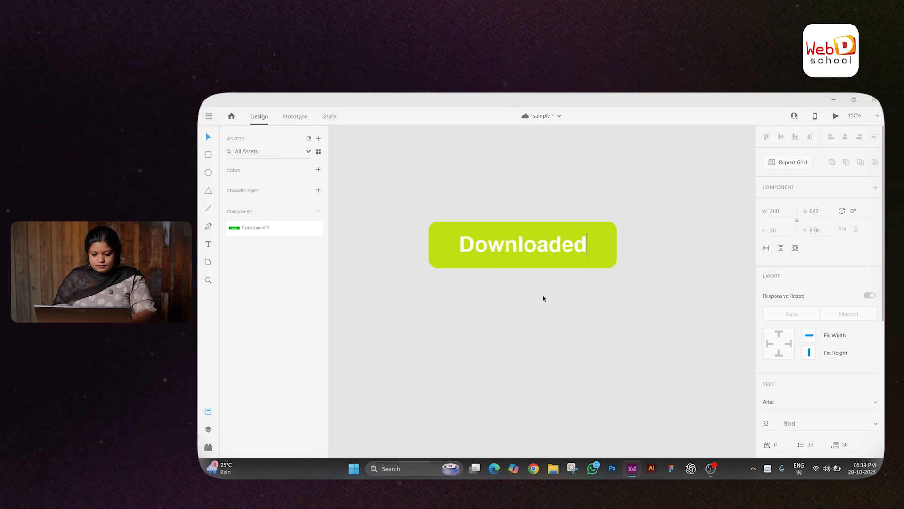
{"action": "key", "text": "Escape"}
Change the fill of the background rectangle in State 3 to deep blue
{"action": "left_click", "coordinate": [612, 246]}
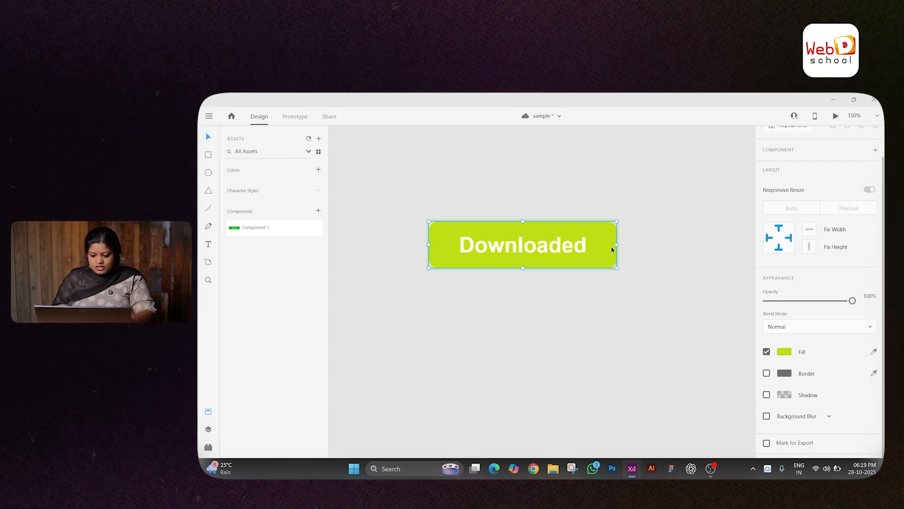
{"action": "left_click", "coordinate": [784, 413]}
{"action": "left_click", "coordinate": [739, 351]}
{"action": "left_click", "coordinate": [541, 319]}
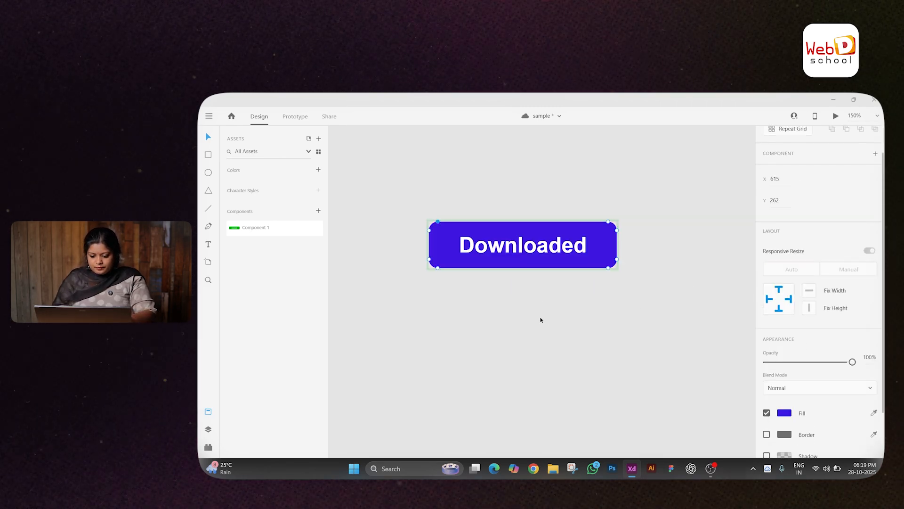
Switch the master button back to its Default State, checking State 2 on the way
{"action": "left_click", "coordinate": [435, 261]}
{"action": "scroll", "coordinate": [471, 250], "scroll_direction": "down", "scroll_amount": 1}
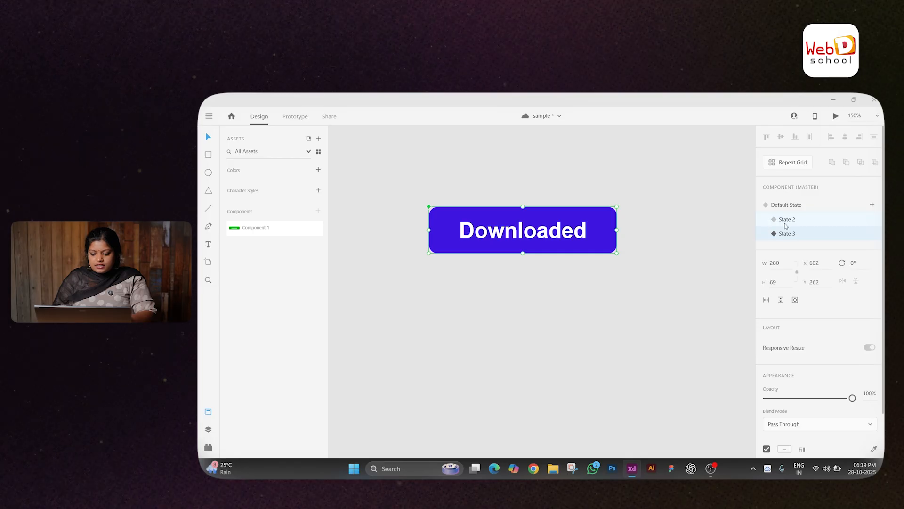
{"action": "left_click", "coordinate": [786, 220]}
{"action": "left_click", "coordinate": [787, 207]}
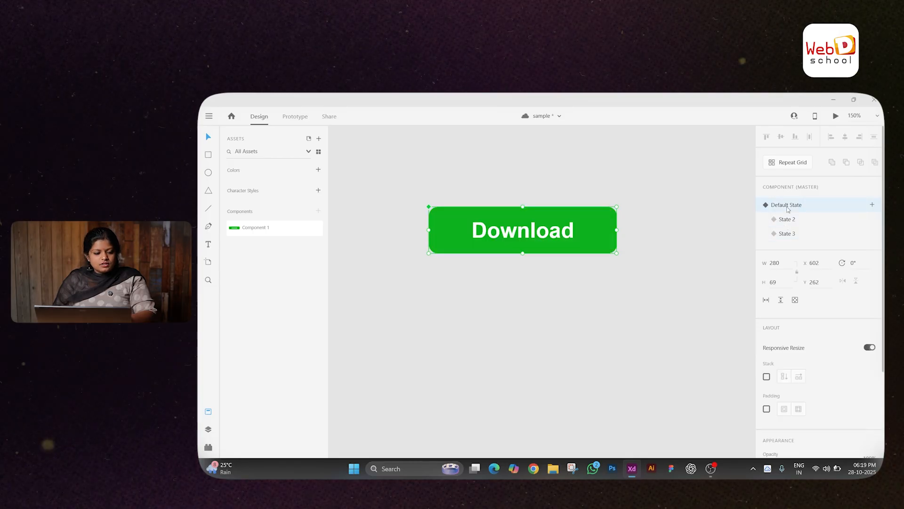
{"action": "left_click", "coordinate": [588, 305]}
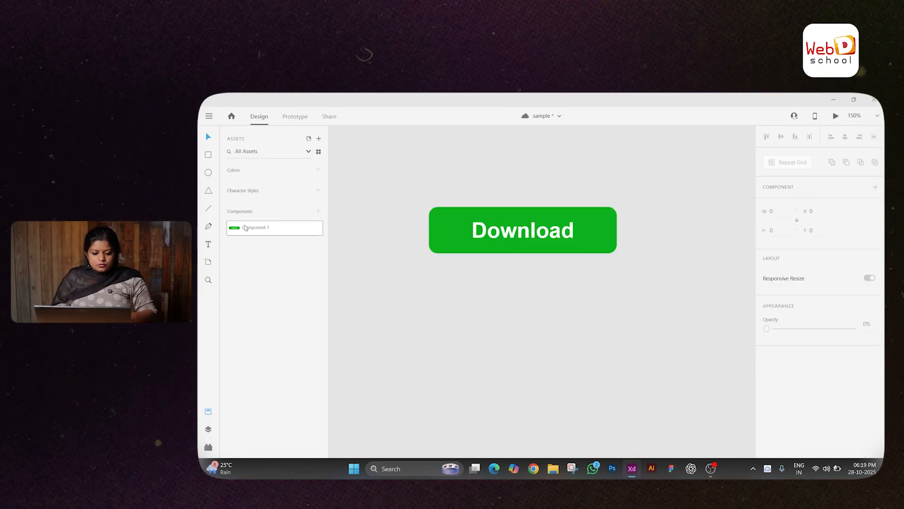
Place an instance of the component below the master at X 748, Y 454 and preview State 2, State 3 and the Default State on it
{"action": "left_click_drag", "start_coordinate": [578, 338], "coordinate": [577, 338]}
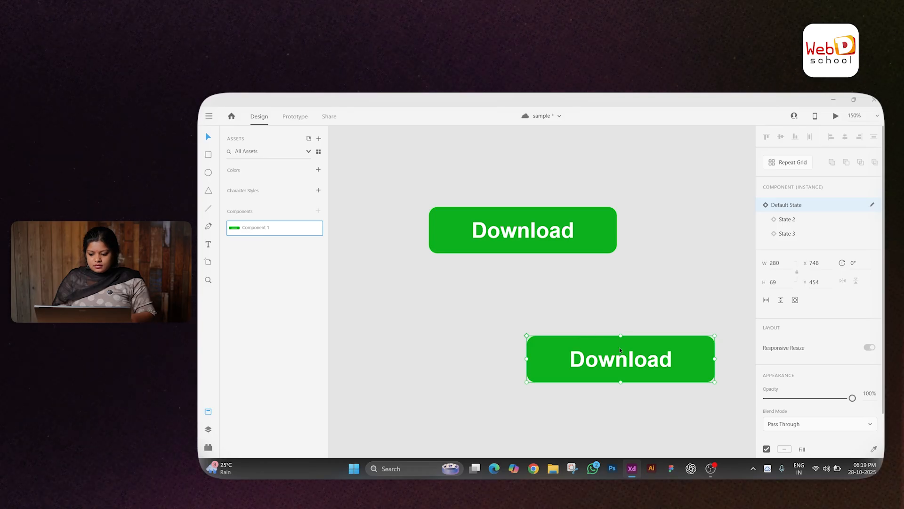
{"action": "left_click", "coordinate": [804, 225]}
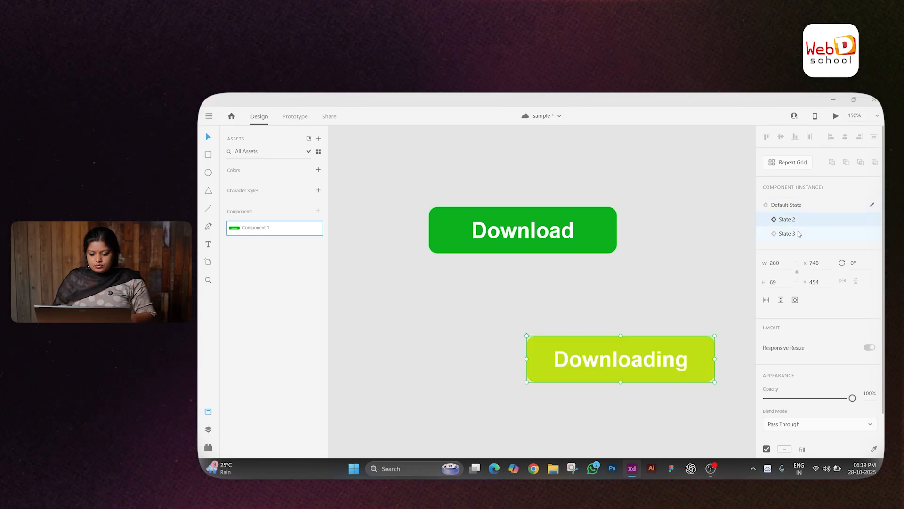
{"action": "left_click", "coordinate": [801, 233]}
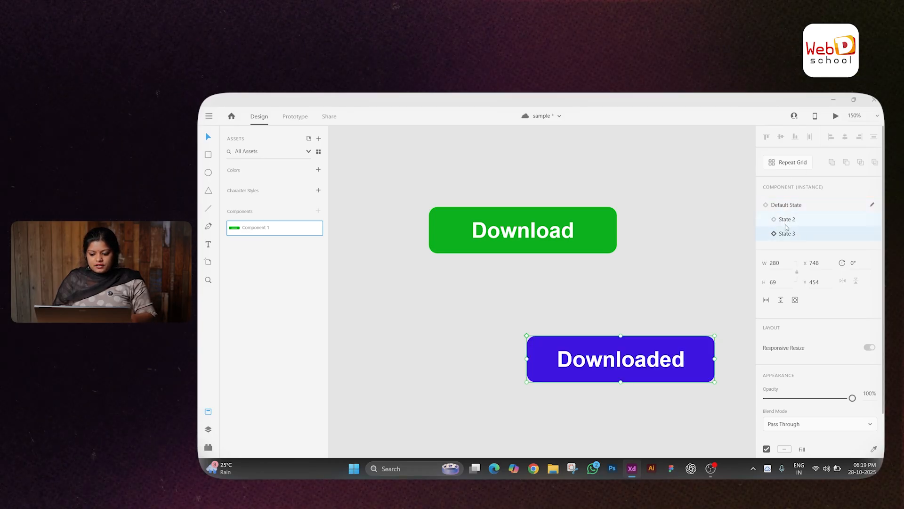
{"action": "left_click", "coordinate": [787, 220]}
{"action": "left_click", "coordinate": [786, 205]}
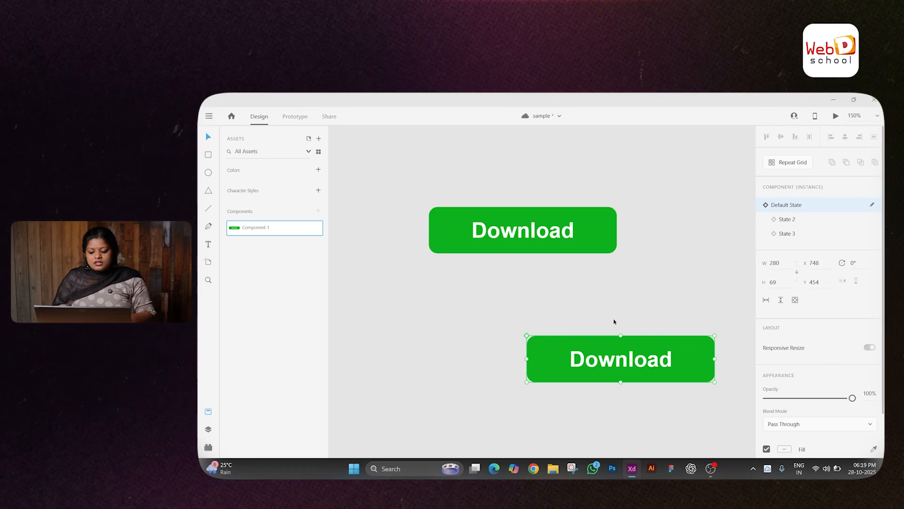
Delete the lower Download instance
{"action": "left_click", "coordinate": [615, 326]}
{"action": "left_click", "coordinate": [577, 351]}
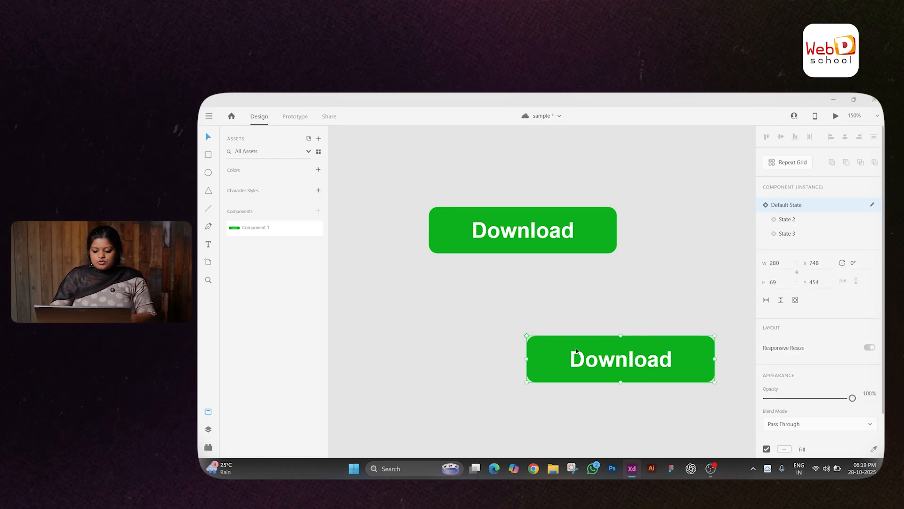
{"action": "key", "text": "Delete"}
Select the master Download button and switch to Prototype mode
{"action": "left_click", "coordinate": [558, 229]}
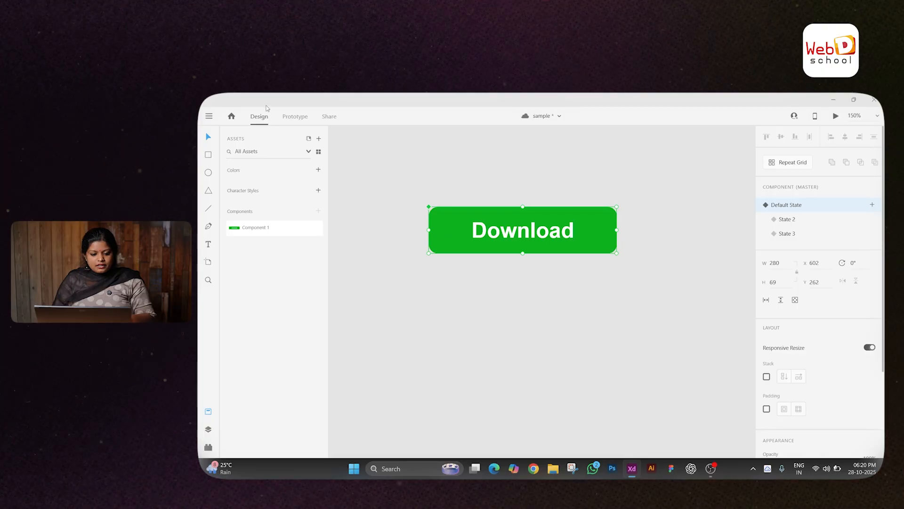
{"action": "left_click", "coordinate": [297, 117]}
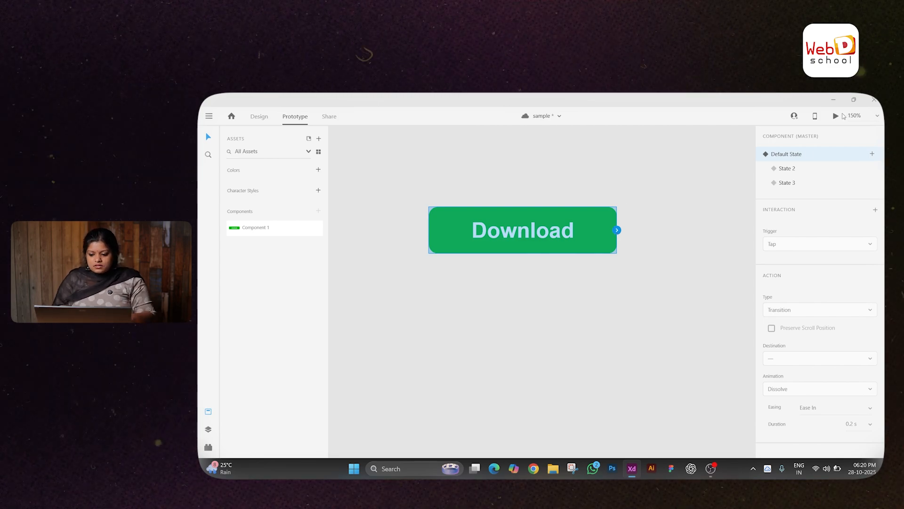
{"action": "left_click", "coordinate": [617, 230]}
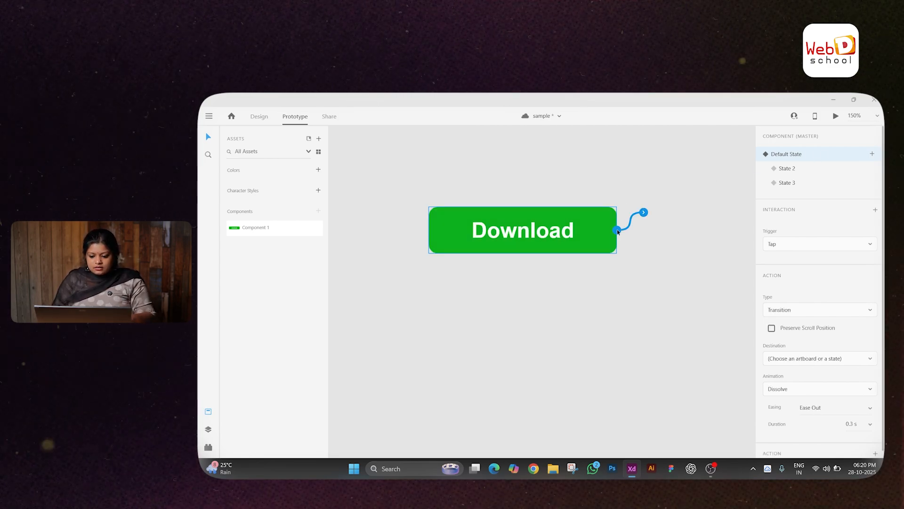
{"action": "right_click", "coordinate": [643, 214]}
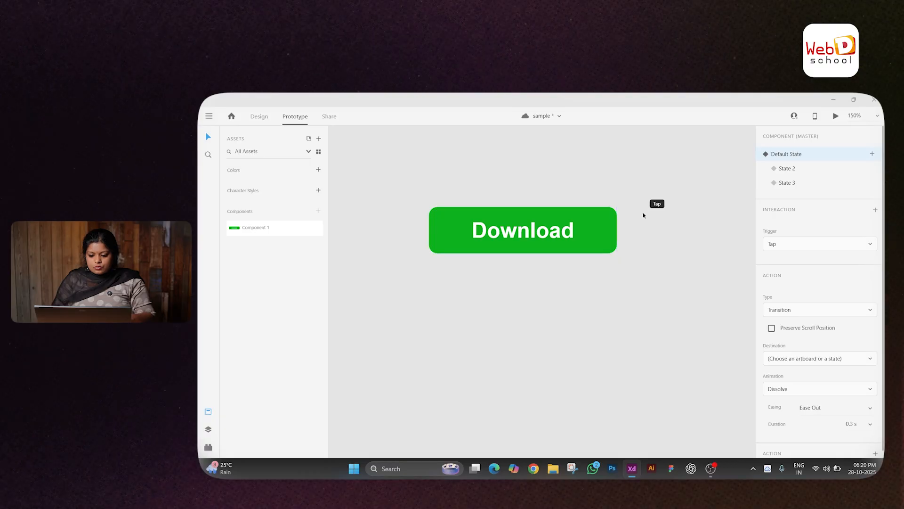
{"action": "left_click", "coordinate": [601, 227]}
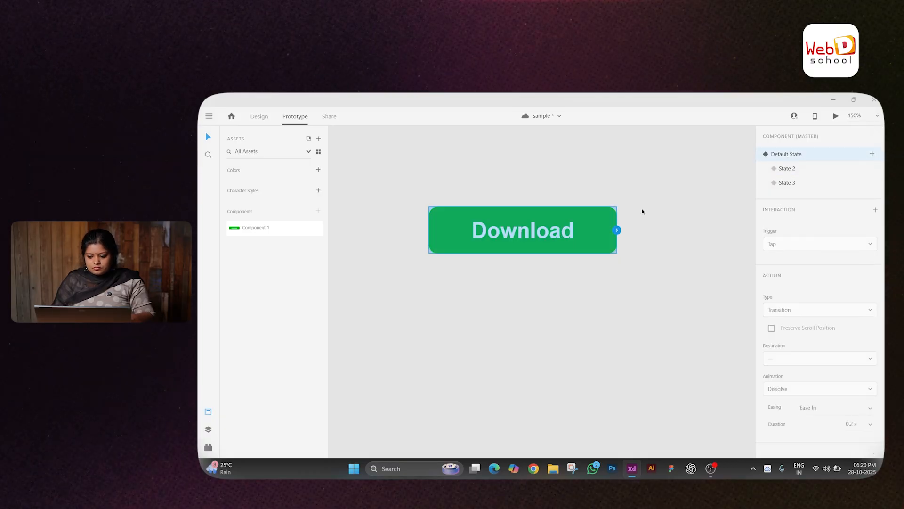
Add a Tap interaction to the master button's Default State, with an Auto-Animate action leading to State 2
{"action": "left_click", "coordinate": [617, 229]}
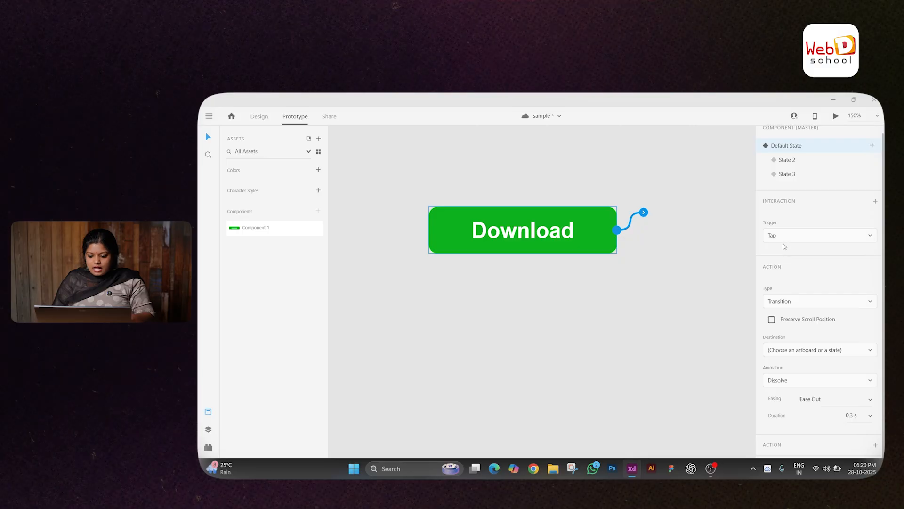
{"action": "left_click", "coordinate": [822, 300]}
{"action": "left_click", "coordinate": [806, 300]}
{"action": "scroll", "coordinate": [797, 306], "scroll_direction": "down", "scroll_amount": 6}
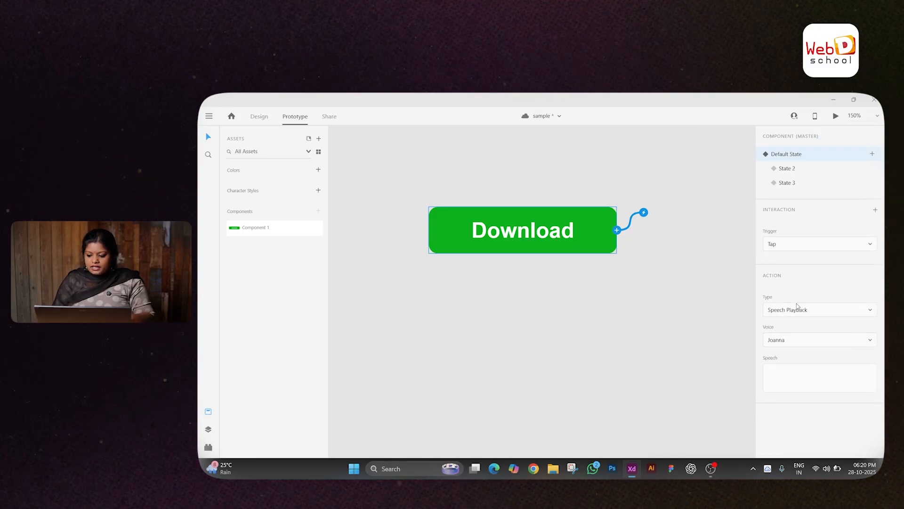
{"action": "left_click", "coordinate": [644, 212]}
{"action": "left_click", "coordinate": [819, 310]}
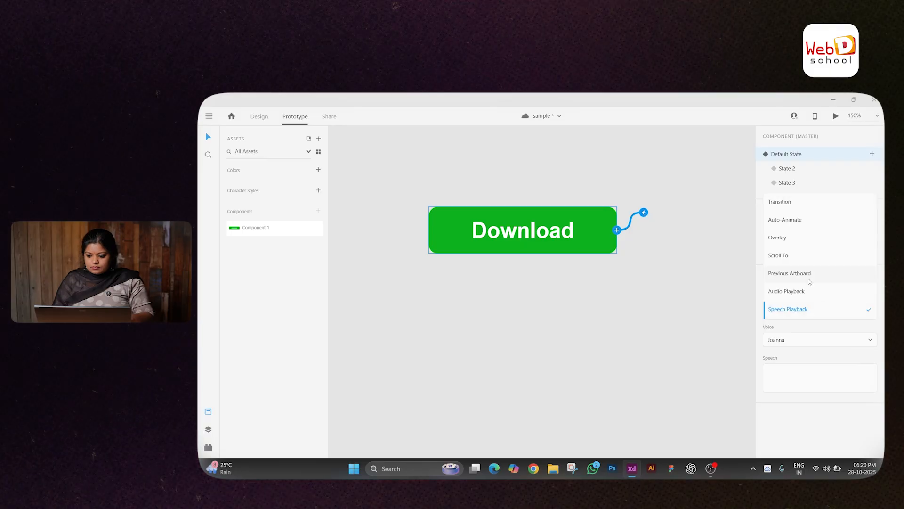
{"action": "left_click", "coordinate": [782, 220]}
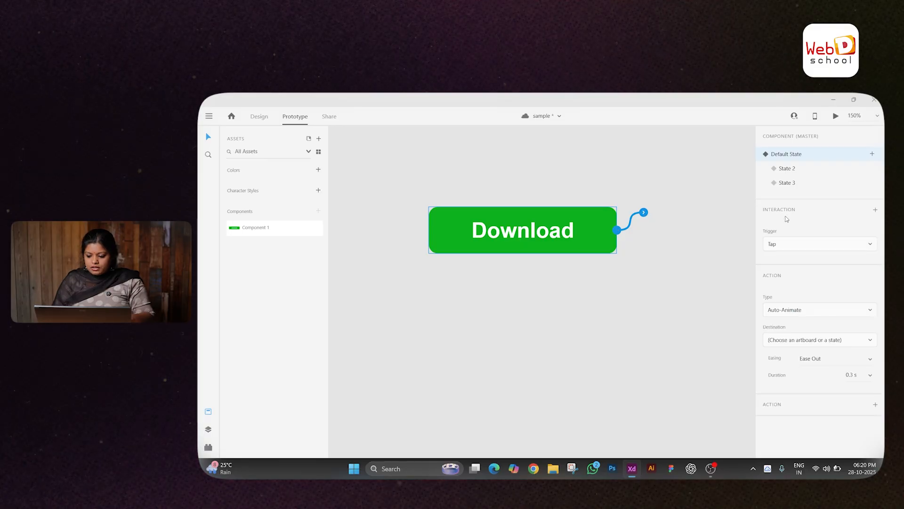
{"action": "left_click", "coordinate": [796, 339]}
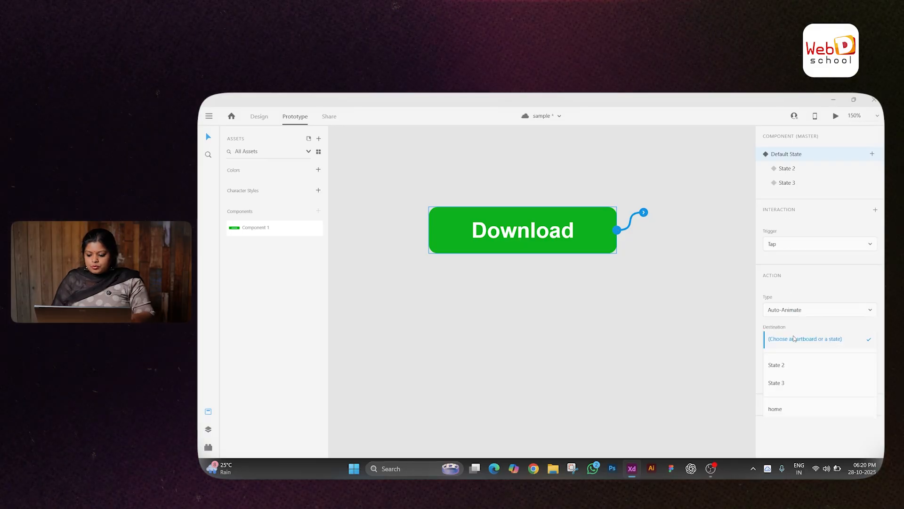
{"action": "left_click", "coordinate": [777, 365]}
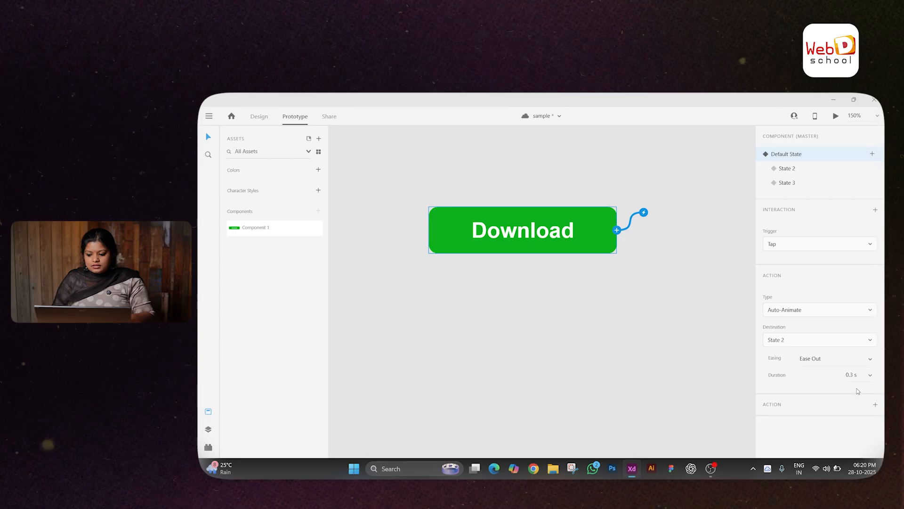
Add a Tap interaction to State 2 of the master button, with an Auto-Animate action leading to State 3
{"action": "left_click", "coordinate": [773, 168]}
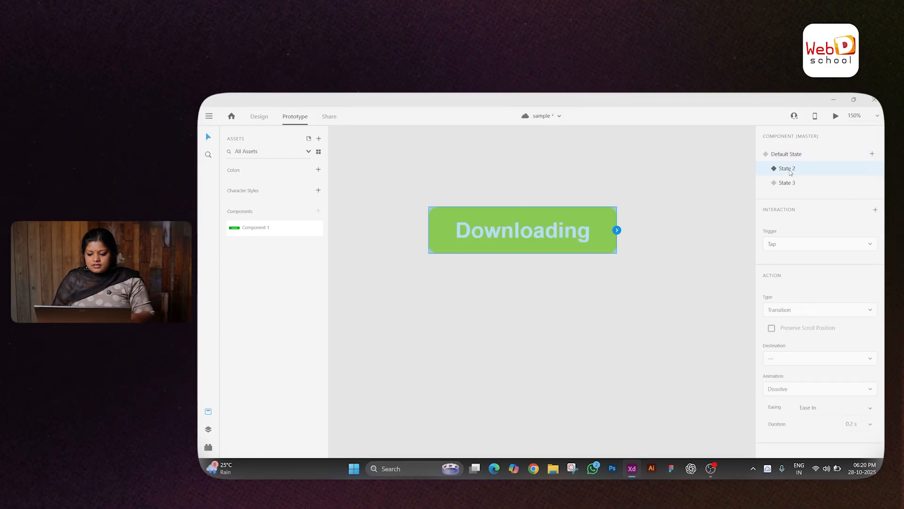
{"action": "left_click", "coordinate": [616, 230]}
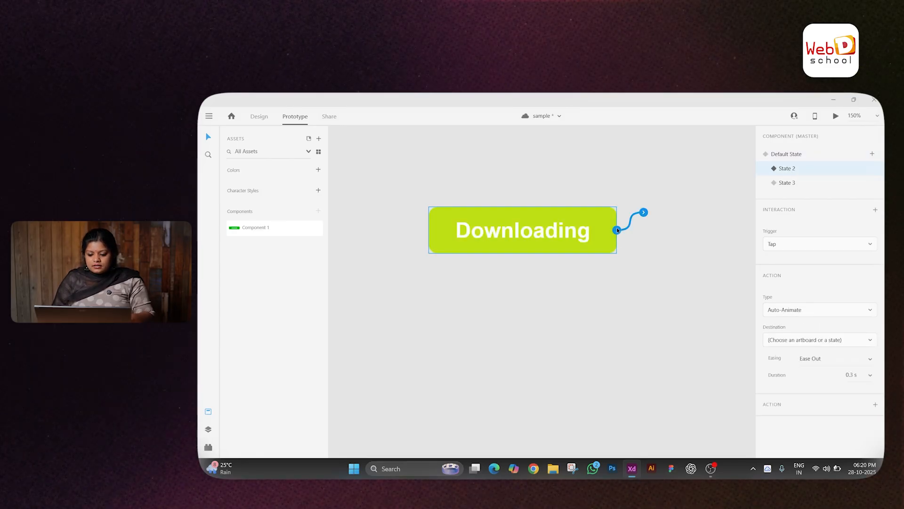
{"action": "left_click", "coordinate": [817, 311]}
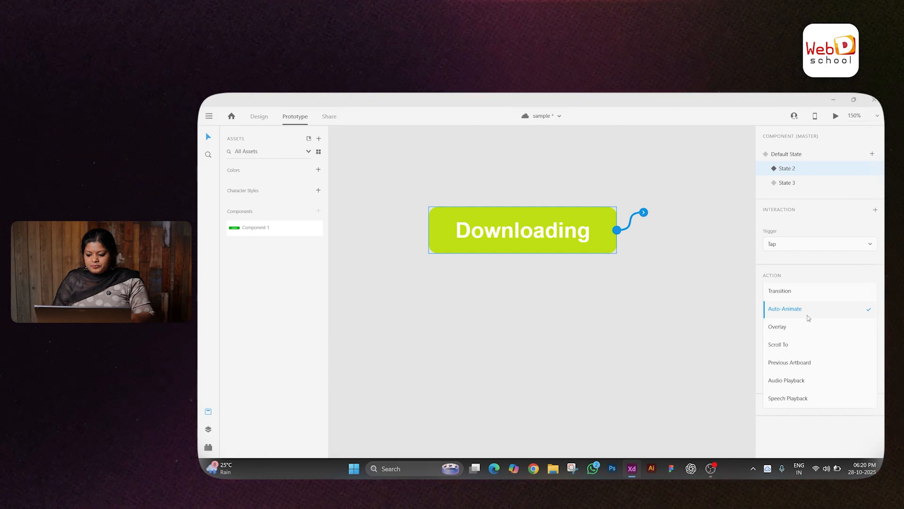
{"action": "left_click", "coordinate": [801, 243]}
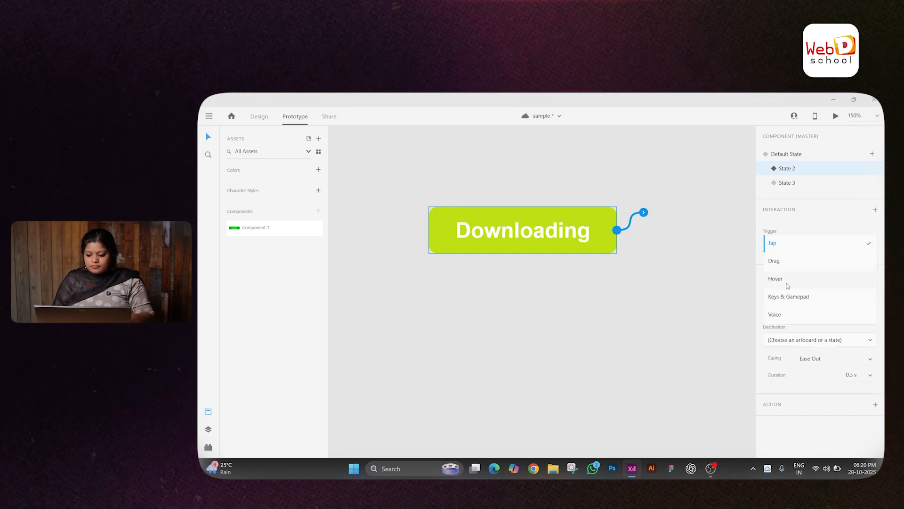
{"action": "left_click", "coordinate": [783, 243]}
{"action": "left_click", "coordinate": [796, 311]}
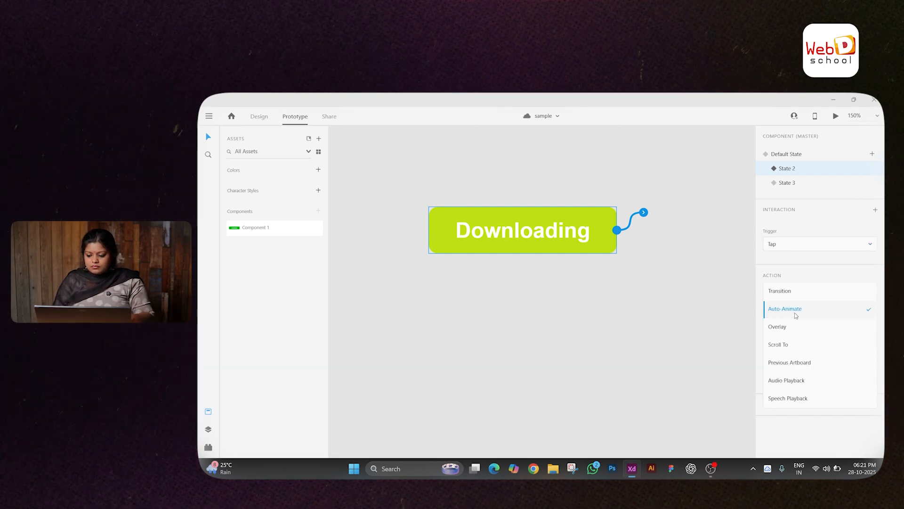
{"action": "left_click", "coordinate": [782, 293]}
{"action": "left_click", "coordinate": [800, 358]}
{"action": "left_click", "coordinate": [792, 395]}
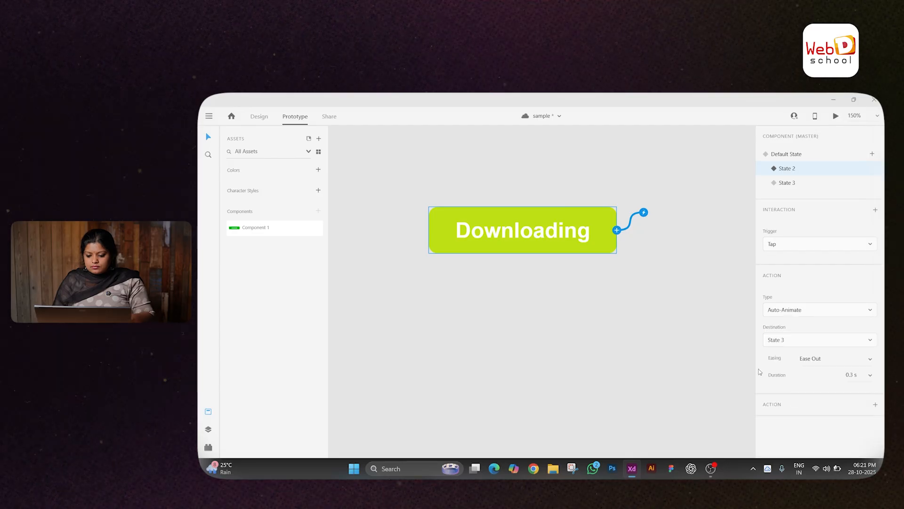
Switch the master button to State 3, place a component instance on the home artboard at X 67, Y 414, and return to Design mode
{"action": "left_click", "coordinate": [798, 183]}
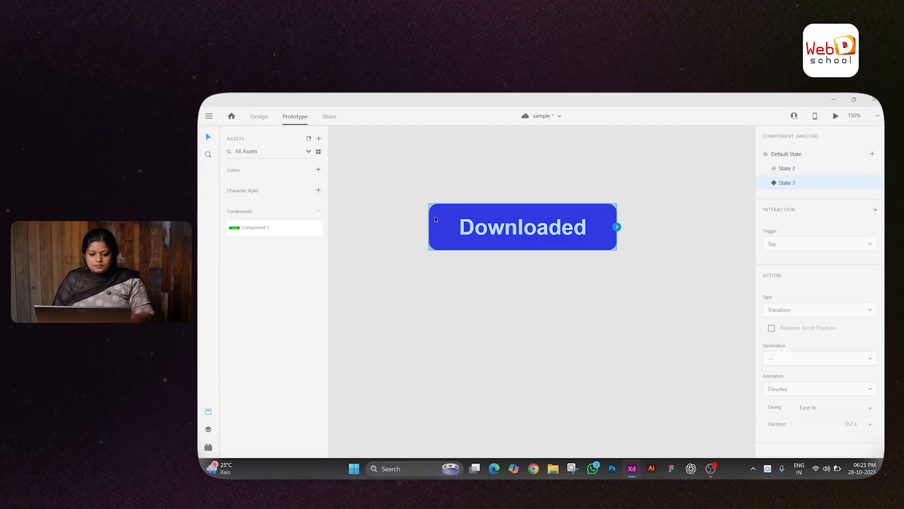
{"action": "scroll", "coordinate": [510, 224], "scroll_direction": "down", "scroll_amount": 5}
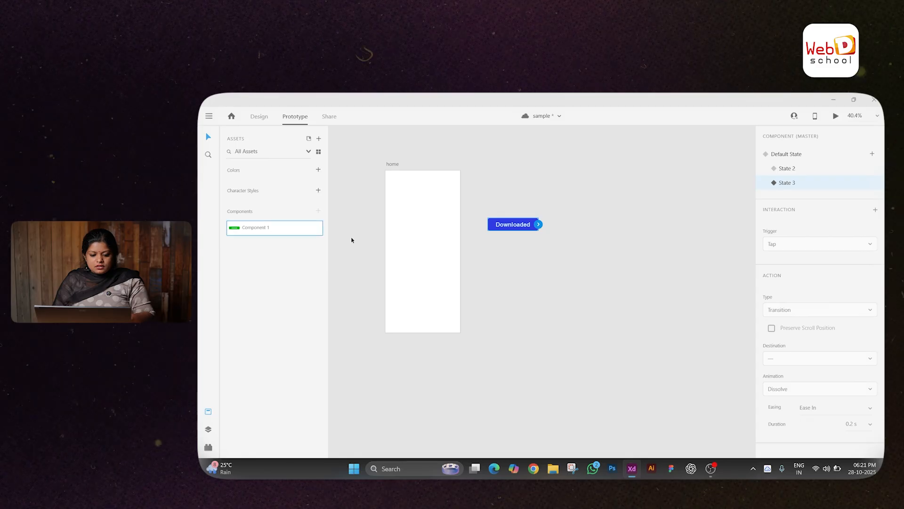
{"action": "left_click_drag", "start_coordinate": [351, 240], "coordinate": [438, 255]}
{"action": "scroll", "coordinate": [419, 250], "scroll_direction": "up", "scroll_amount": 1}
{"action": "left_click", "coordinate": [260, 116]}
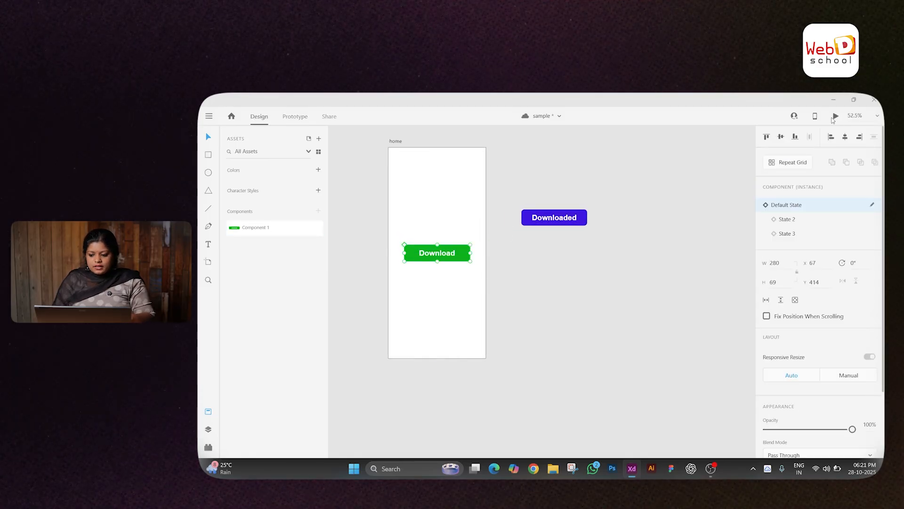
Preview the home artboard, tap the Download button through its states, and close the preview
{"action": "left_click", "coordinate": [835, 116]}
{"action": "left_click", "coordinate": [336, 283]}
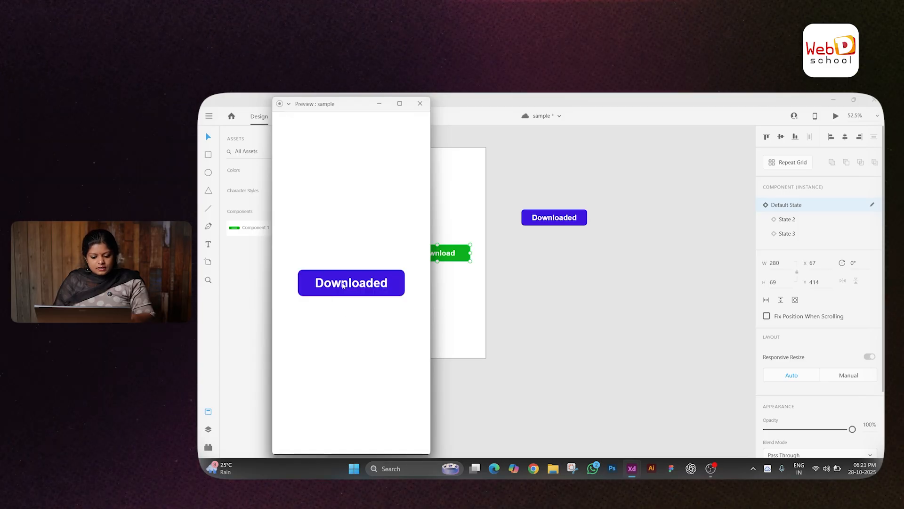
{"action": "left_click", "coordinate": [420, 103]}
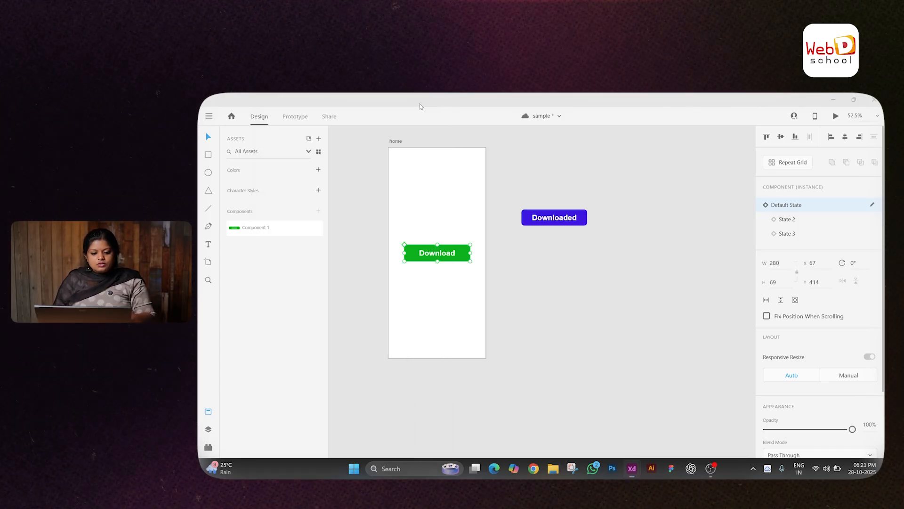
Deselect the button instance and save the document
{"action": "left_click", "coordinate": [570, 291]}
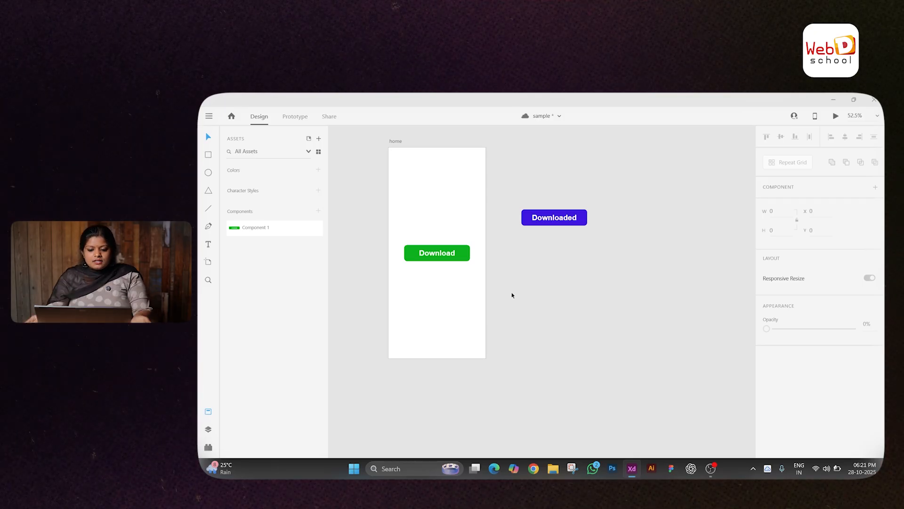
{"action": "key", "text": "ctrl+s"}
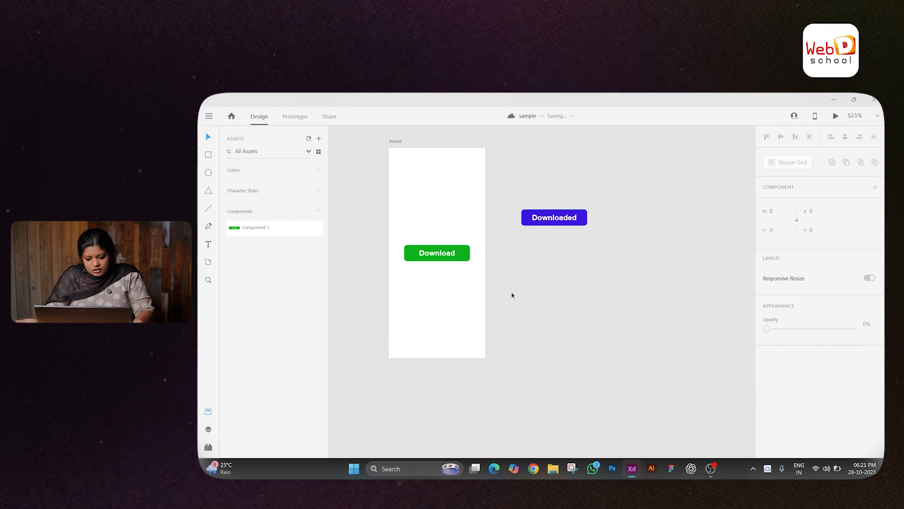